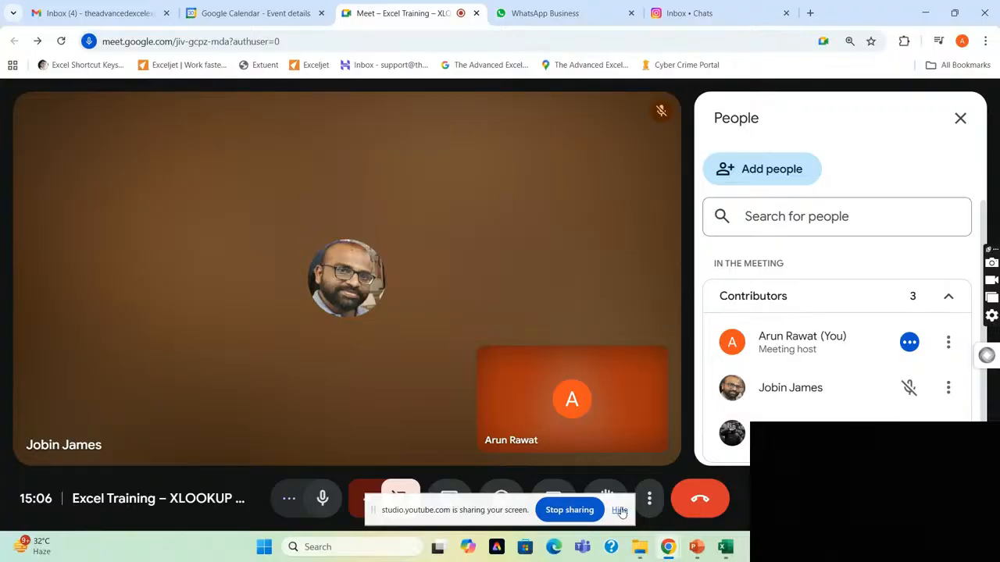
# Present the entire screen in the meeting with its preview shown anyway, and hide the screen-sharing notices.
pyautogui.click(619, 510)
pyautogui.click(450, 498)
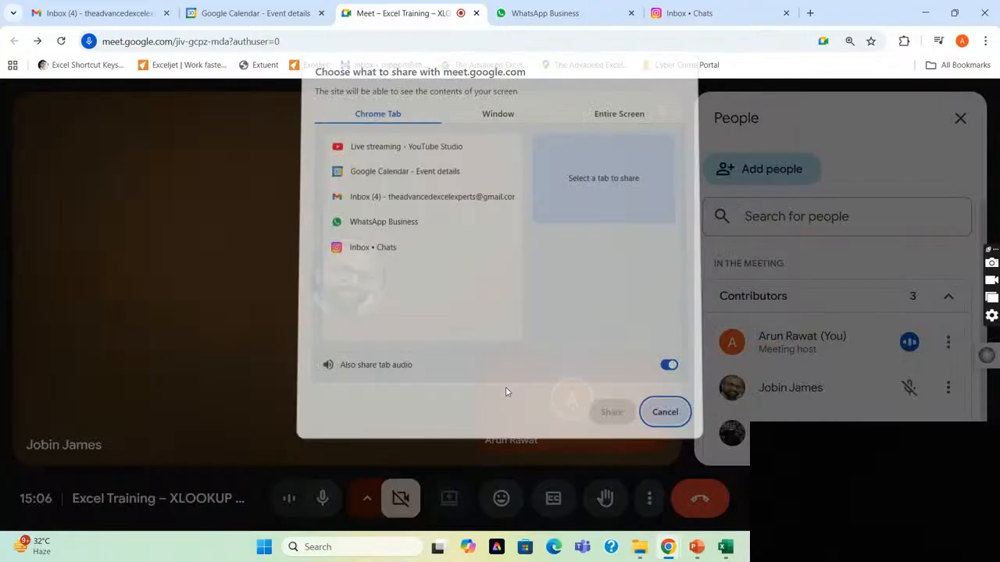
pyautogui.click(616, 119)
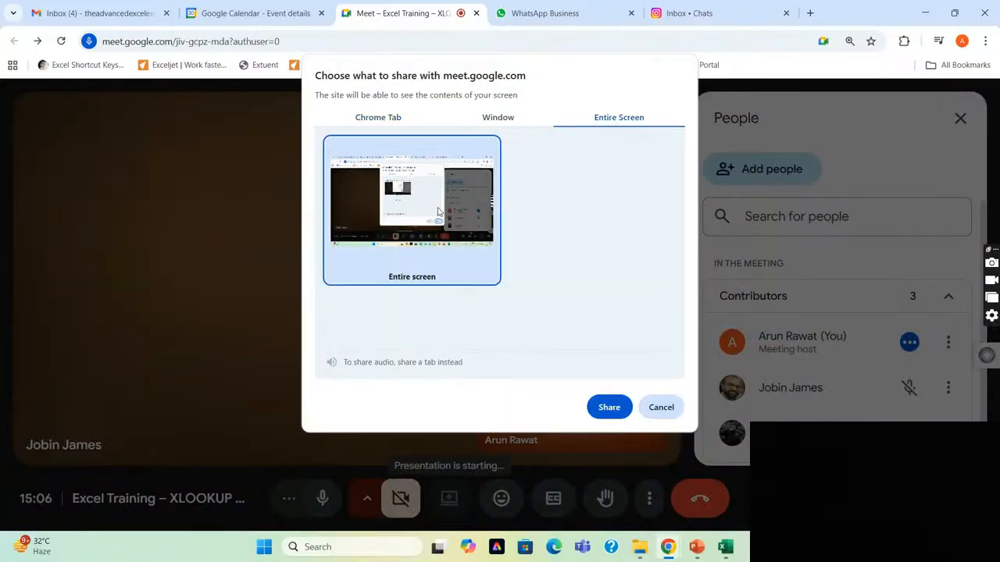
pyautogui.click(609, 407)
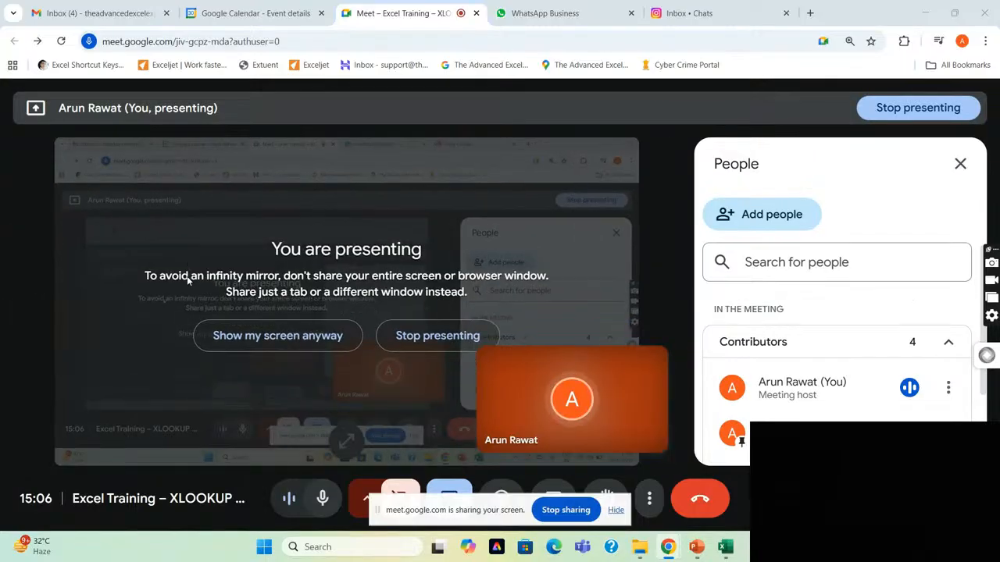
pyautogui.click(279, 336)
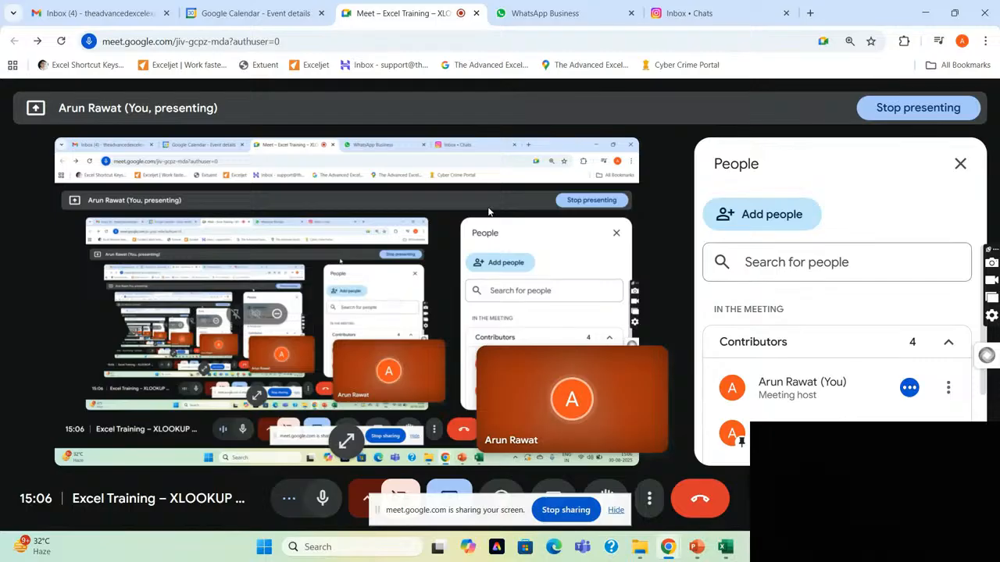
pyautogui.click(616, 514)
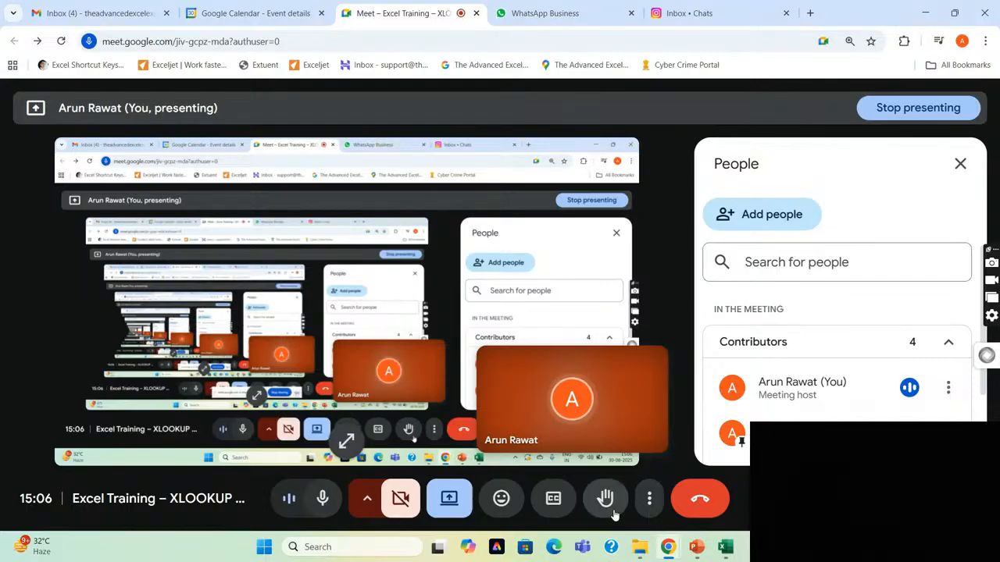
# Look through the meeting's participant list and close it.
pyautogui.hotkey('alt', 'Tab')
pyautogui.hotkey('alt', 'Tab')
pyautogui.hotkey('alt', 'Tab')
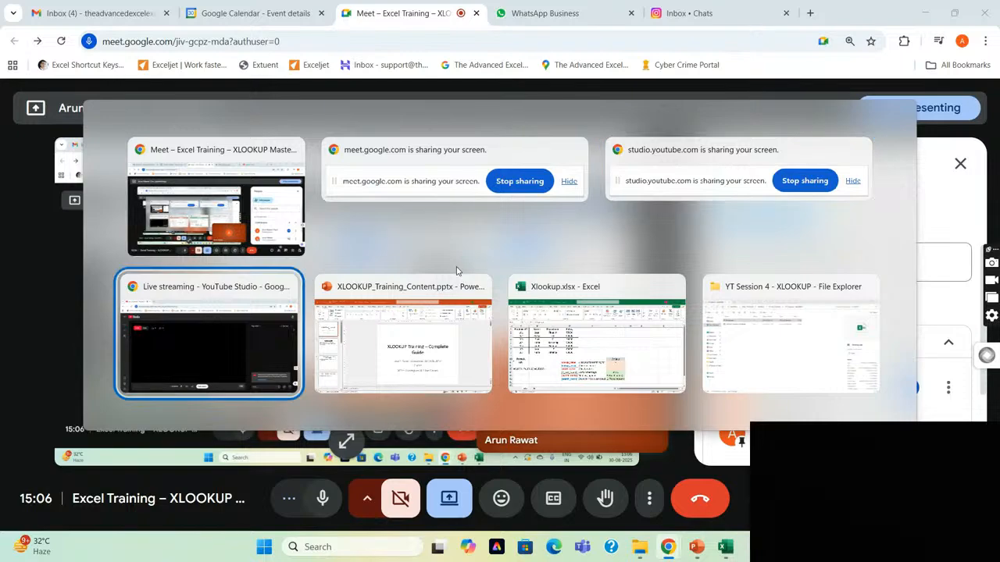
pyautogui.hotkey('alt', 'Tab')
pyautogui.hotkey('alt', 'Tab')
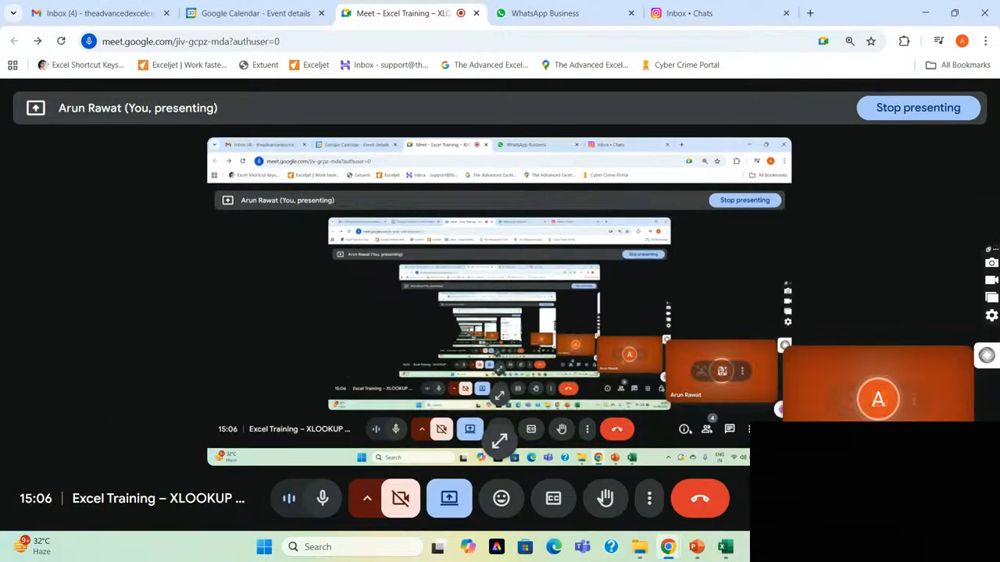
pyautogui.click(856, 500)
pyautogui.scroll(-2, 866, 351)
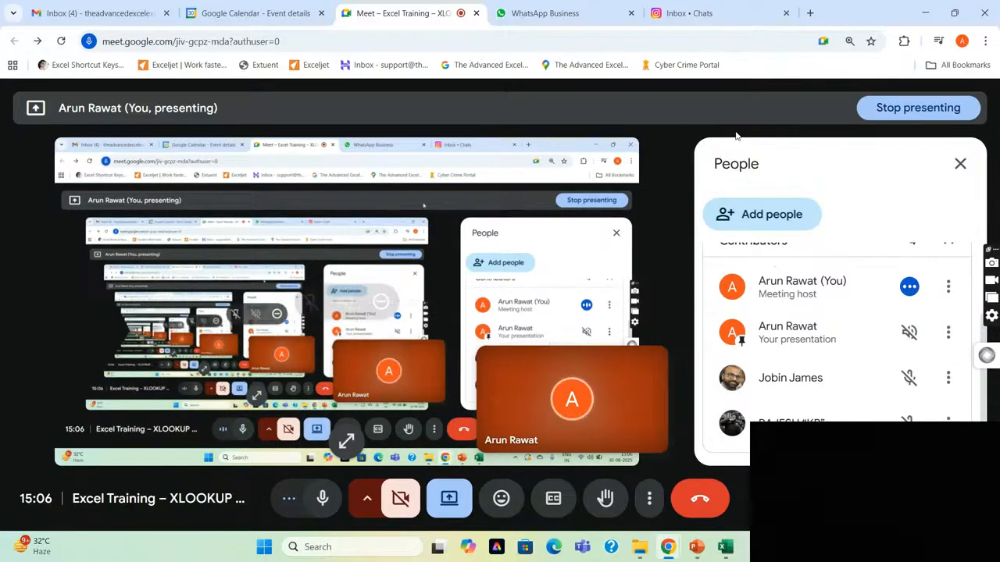
pyautogui.click(960, 164)
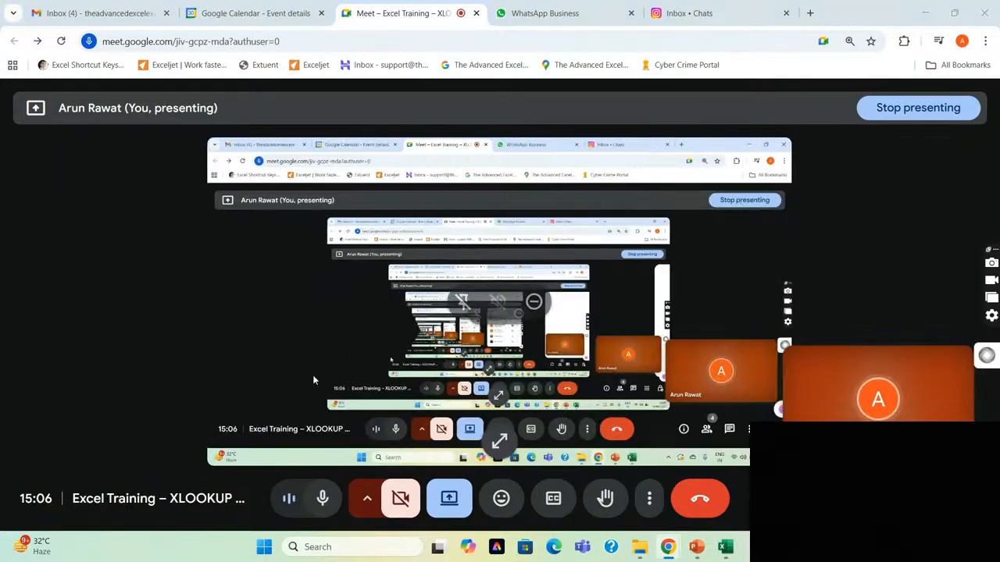
# Switch to the XLOOKUP training presentation in PowerPoint and show the XLOOKUP Syntax slide.
pyautogui.hotkey('alt', 'Tab')
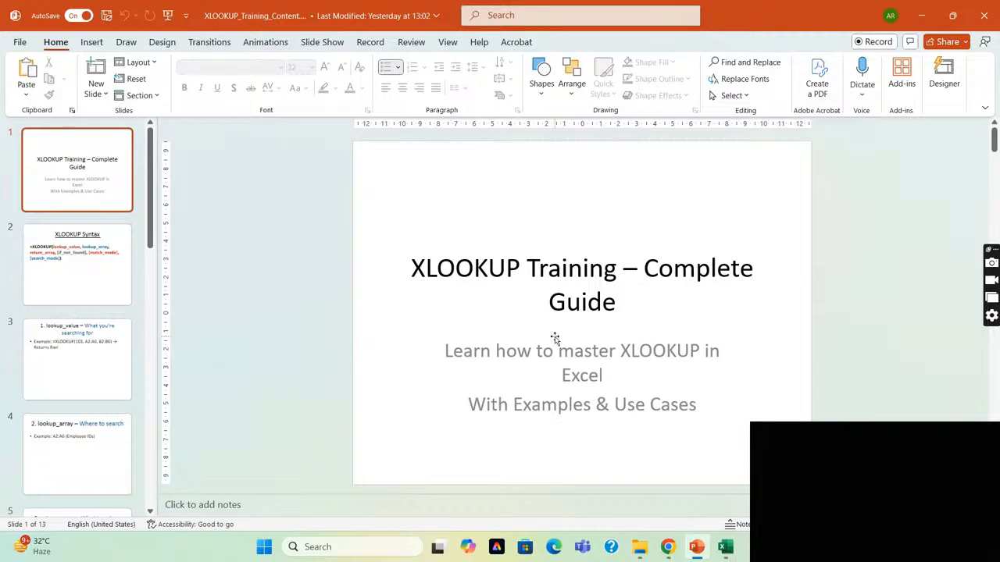
pyautogui.scroll(-1, 554, 338)
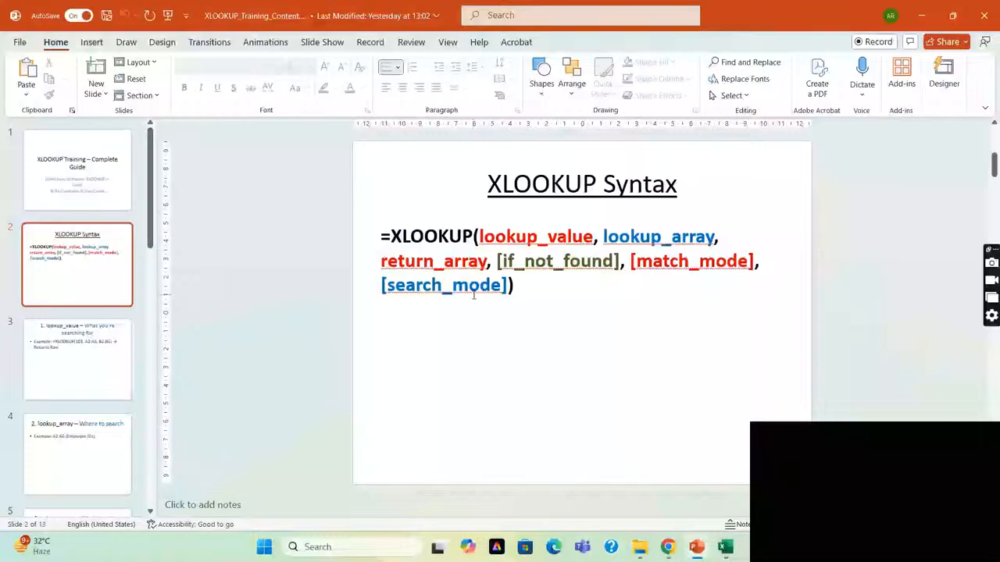
# Switch to Xlookup.xlsx in Excel and examine the employee table in A1:D8 and the XLOOKUP formula in A11.
pyautogui.hotkey('alt', 'Tab')
pyautogui.press('Tab')
pyautogui.press('Tab')
pyautogui.press('Tab')
pyautogui.press('Tab')
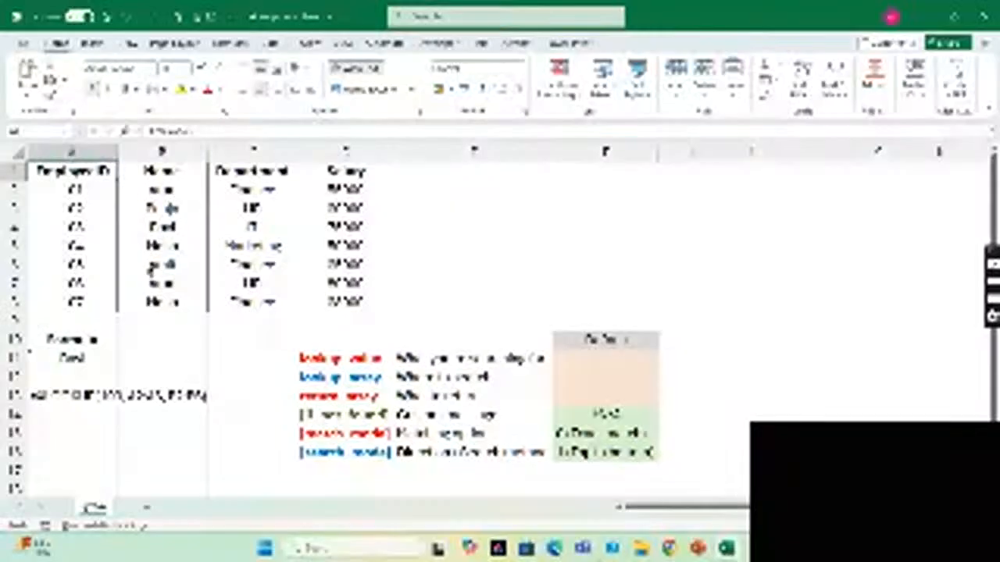
pyautogui.hotkey('ctrl', 'Down')
pyautogui.press('Right')
pyautogui.press('Right')
pyautogui.press('Right')
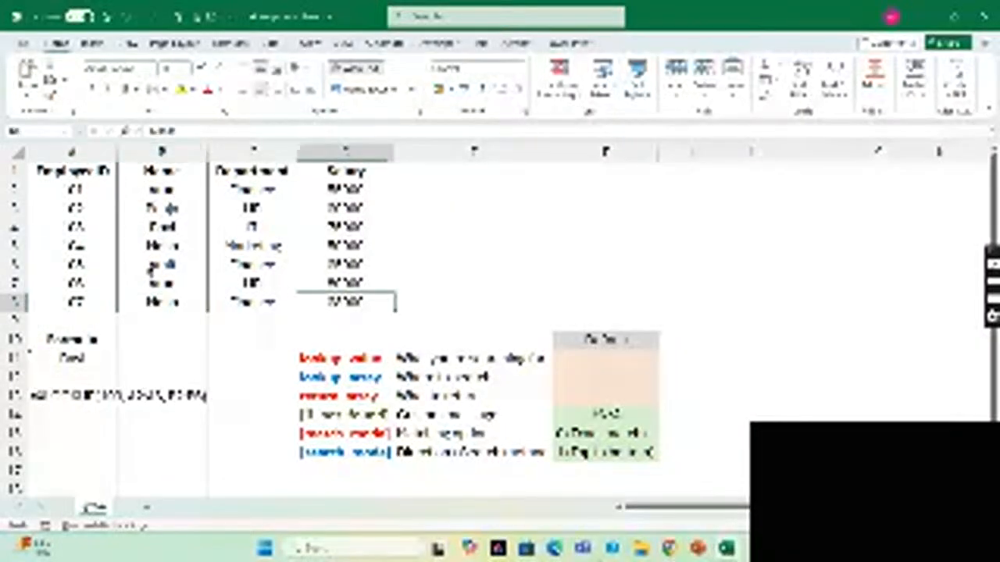
pyautogui.hotkey('ctrl', 'Up')
pyautogui.hotkey('ctrl', 'Down')
pyautogui.press('Left')
pyautogui.press('Left')
pyautogui.press('Left')
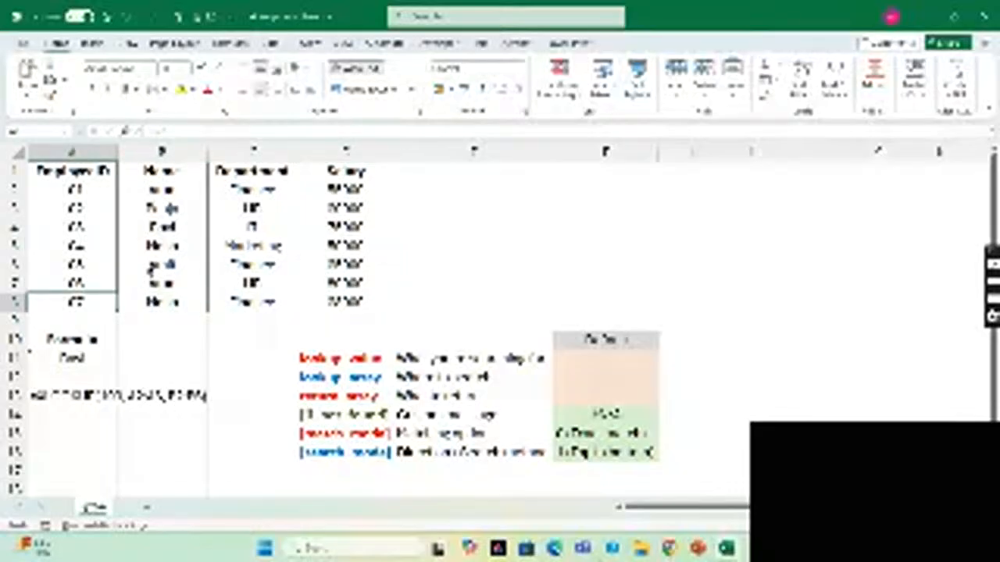
pyautogui.press('Down')
pyautogui.press('Down')
pyautogui.press('Down')
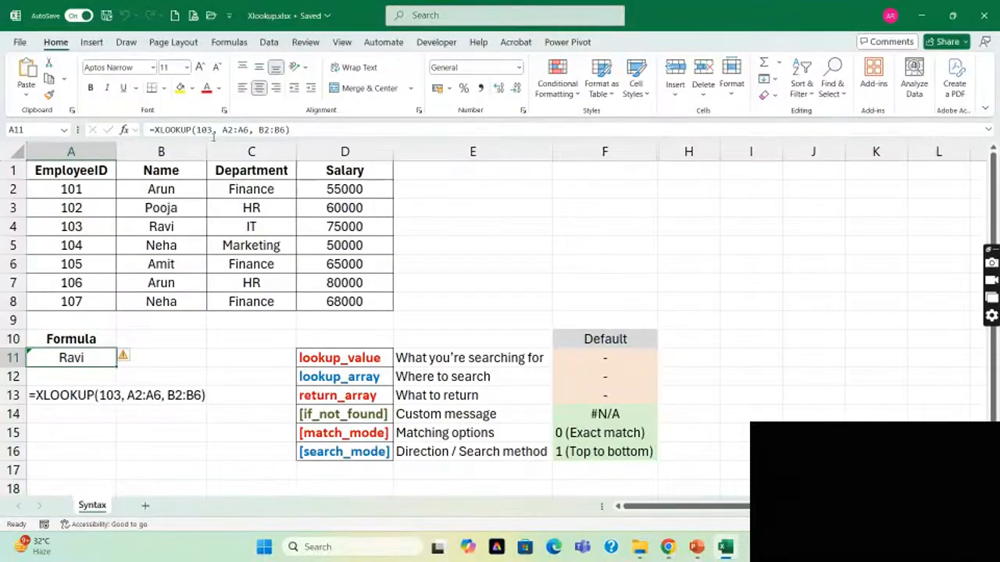
# Switch to the Google Meet call and check who is in the participant list.
pyautogui.hotkey('alt', 'Tab')
pyautogui.press('Tab')
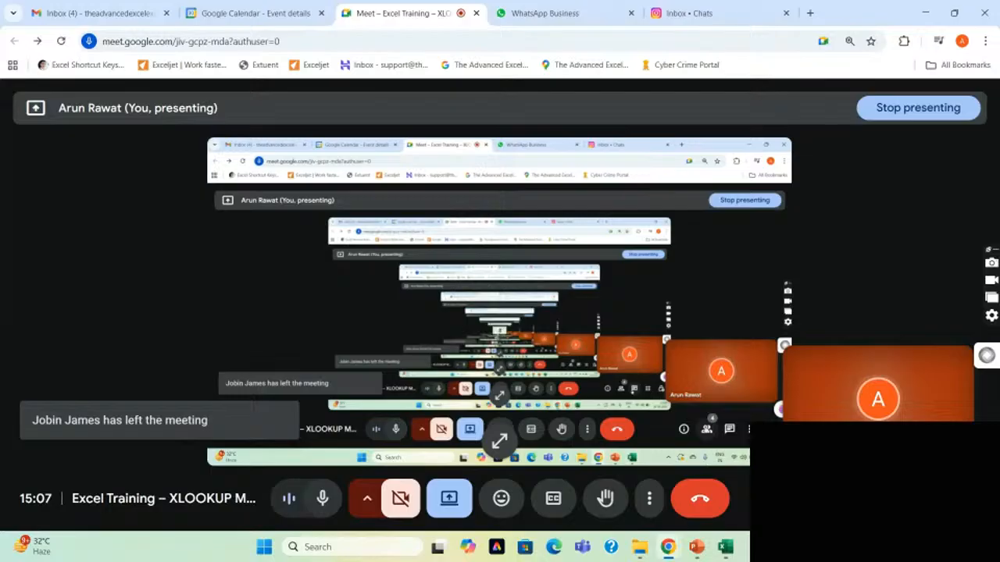
pyautogui.click(854, 499)
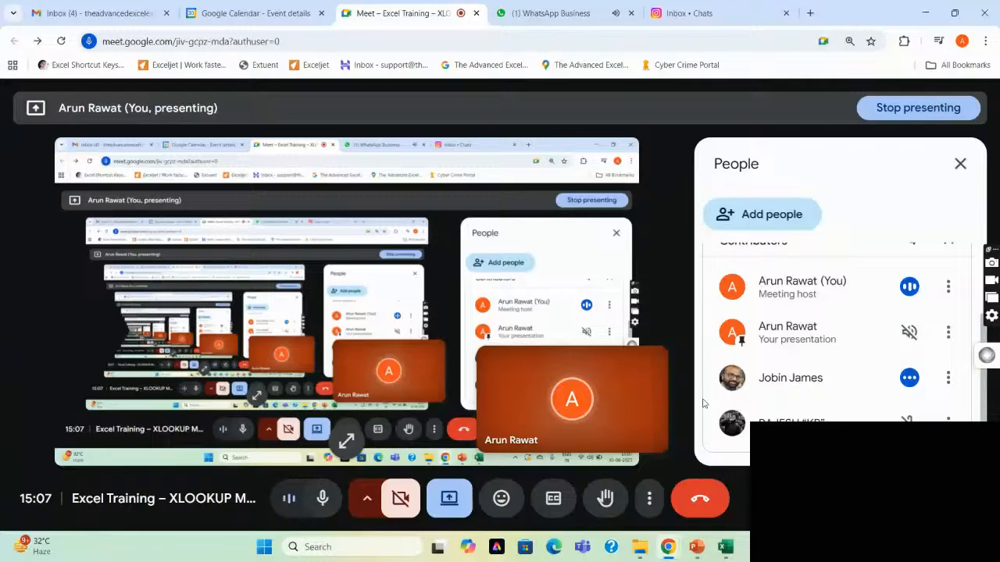
# Switch back to the Excel workbook and read the lookup_value, lookup_array and return_array arguments with their descriptions in rows 11 to 13.
pyautogui.hotkey('alt', 'Tab')
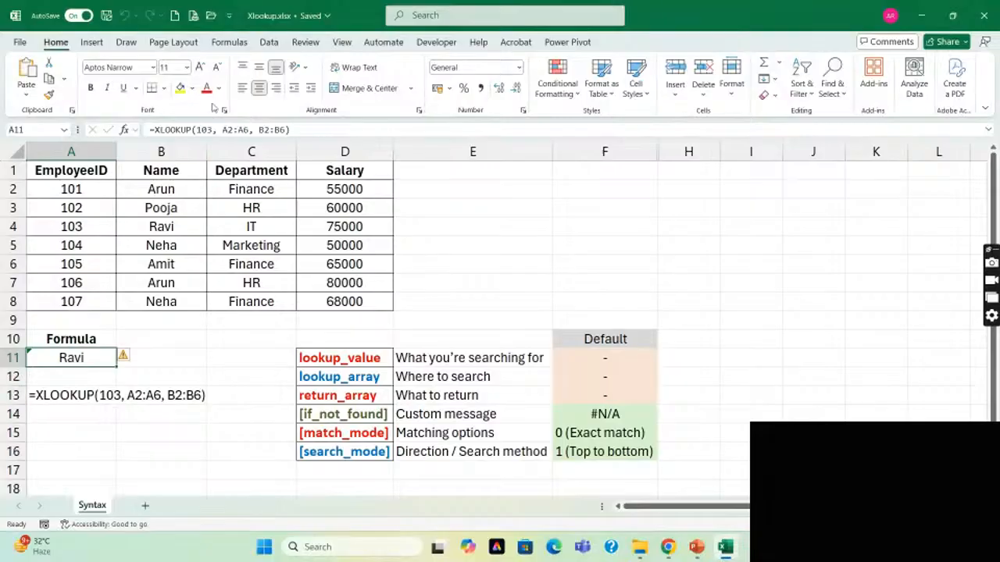
pyautogui.click(359, 357)
pyautogui.click(467, 360)
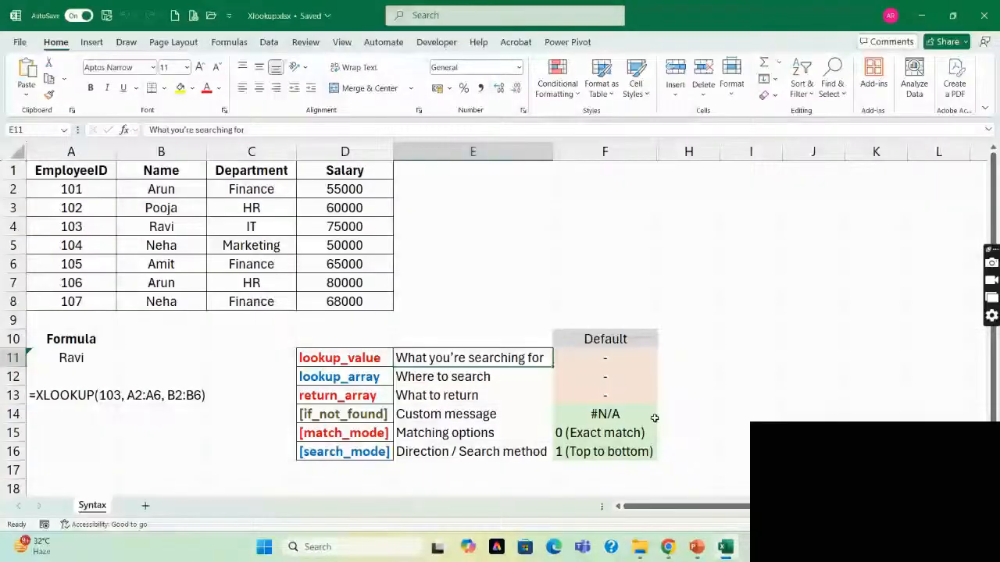
pyautogui.press('Left')
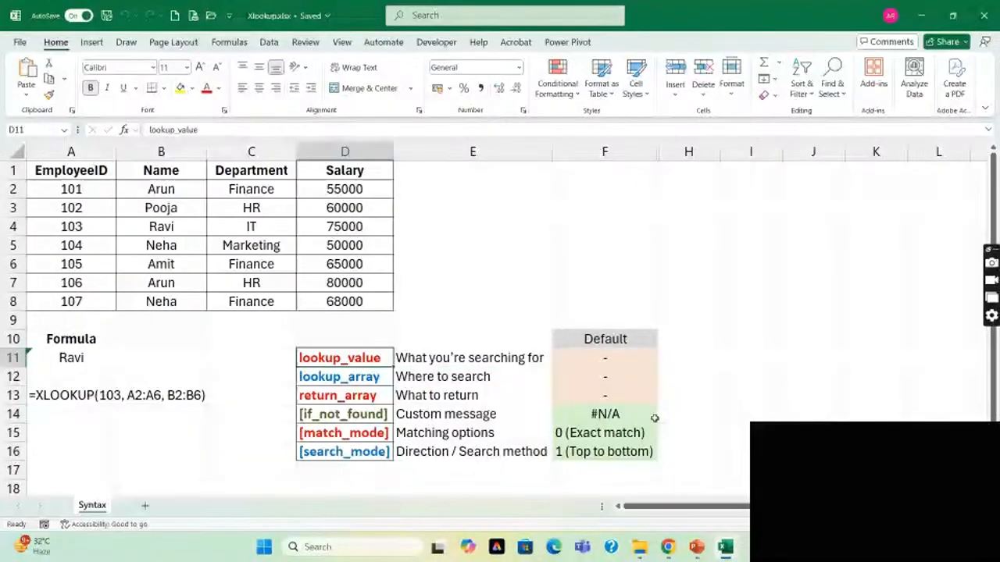
pyautogui.press('Down')
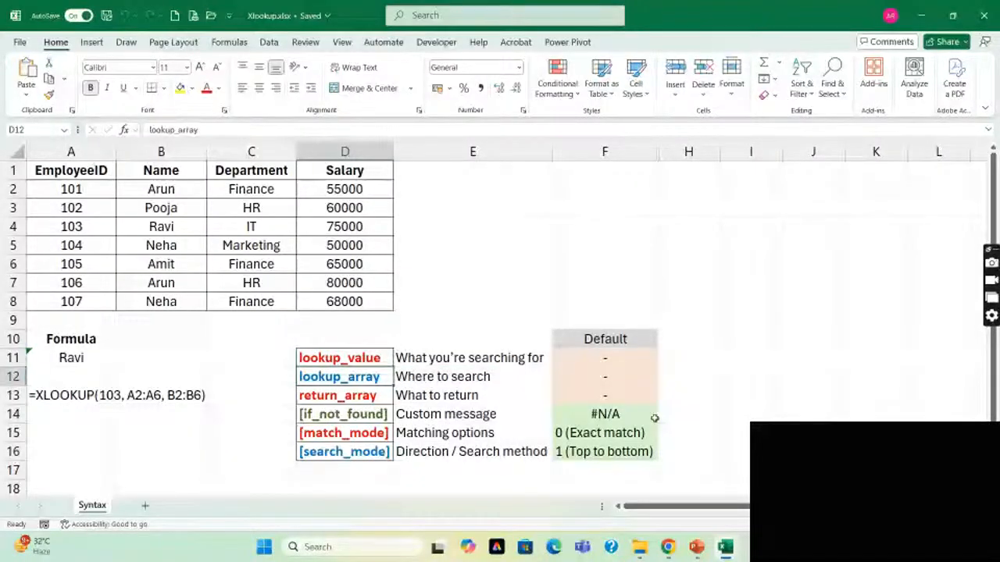
pyautogui.press('Right')
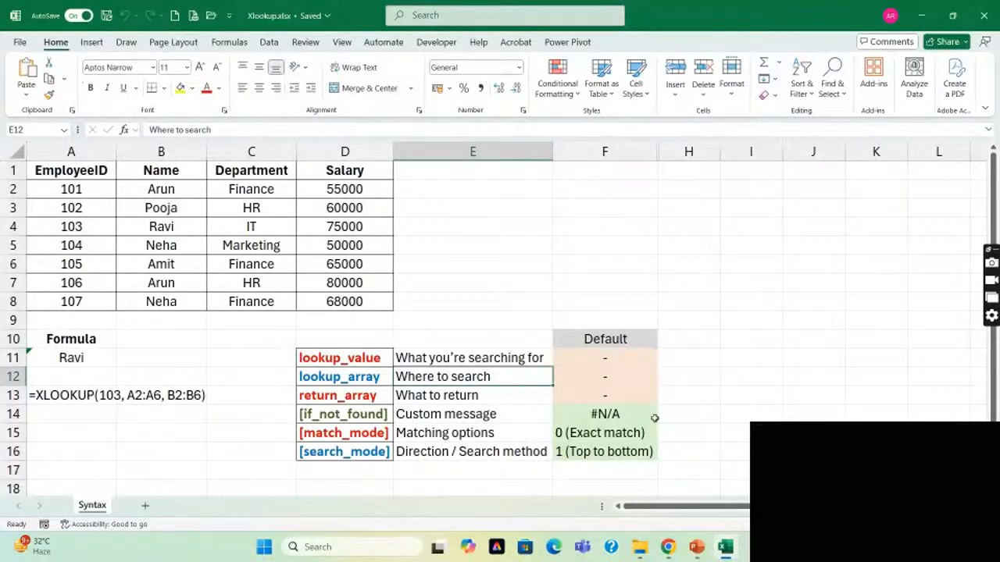
pyautogui.press('Down')
pyautogui.press('Left')
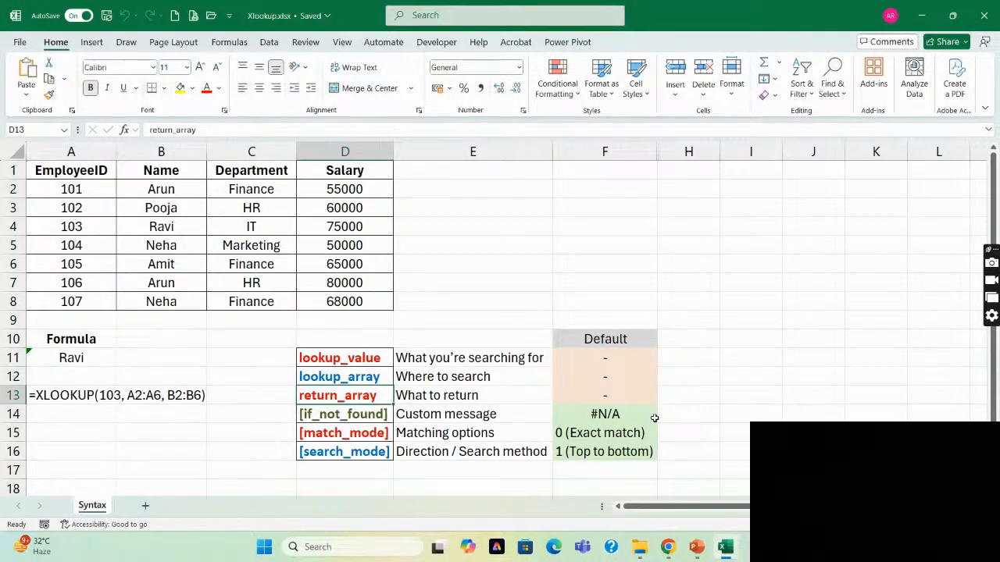
pyautogui.press('Right')
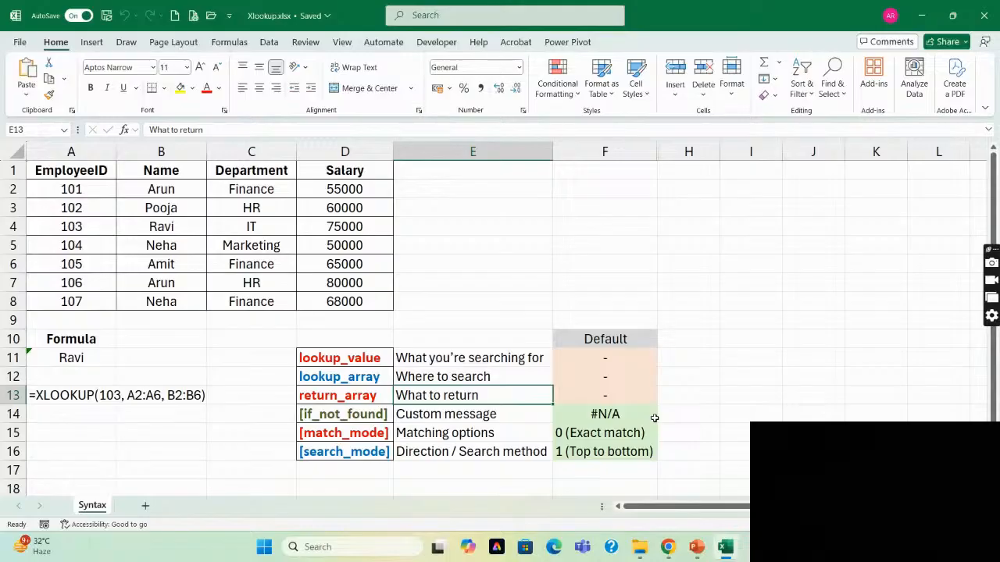
# Highlight the required XLOOKUP arguments in D11:E13, followed by the optional arguments in D14:E16.
pyautogui.press('Left')
pyautogui.hotkey('shift', 'Up')
pyautogui.hotkey('shift', 'Up')
pyautogui.hotkey('shift', 'Right')
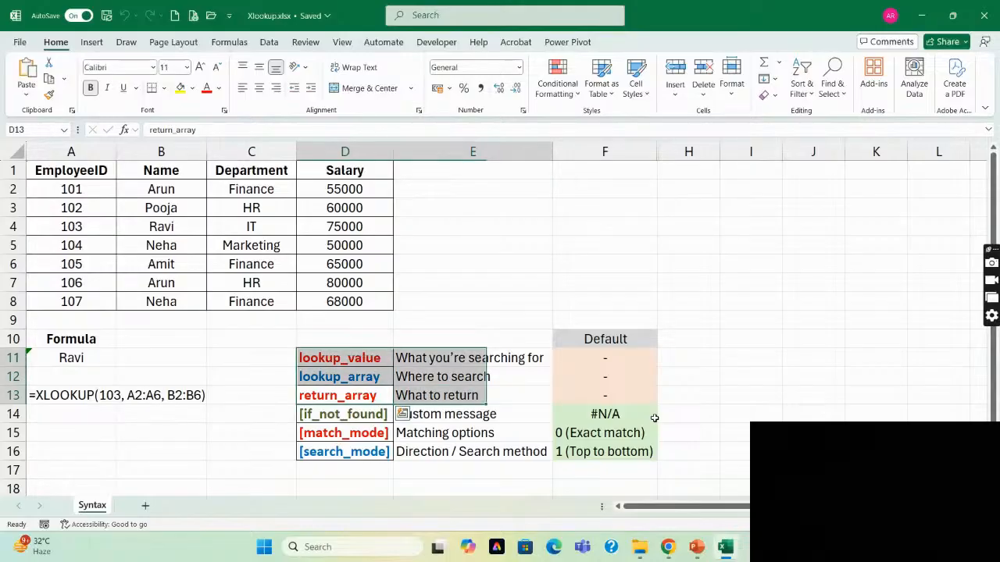
pyautogui.press('Down')
pyautogui.press('Down')
pyautogui.press('Up')
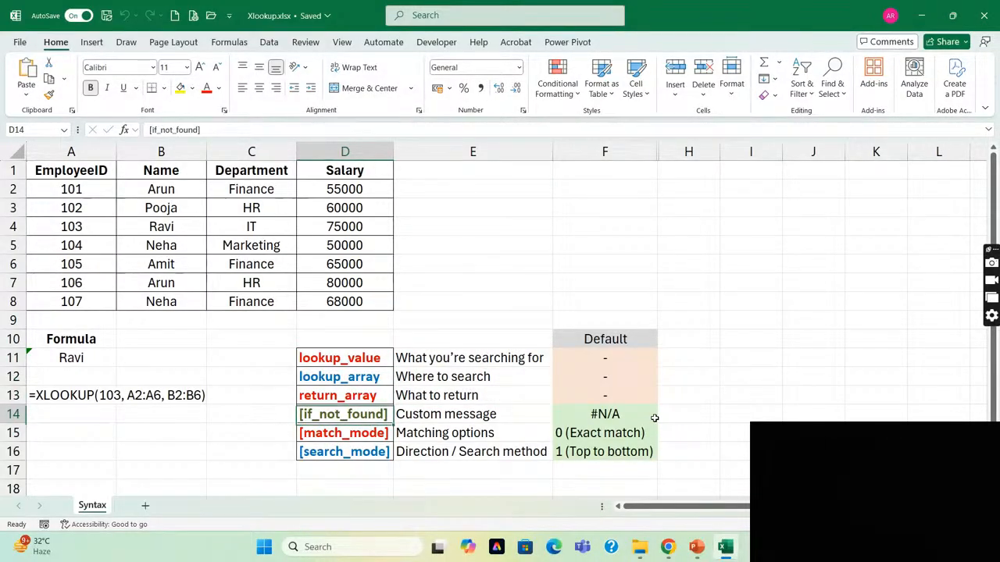
pyautogui.hotkey('shift', 'Right')
pyautogui.hotkey('shift', 'Down')
pyautogui.hotkey('shift', 'Down')
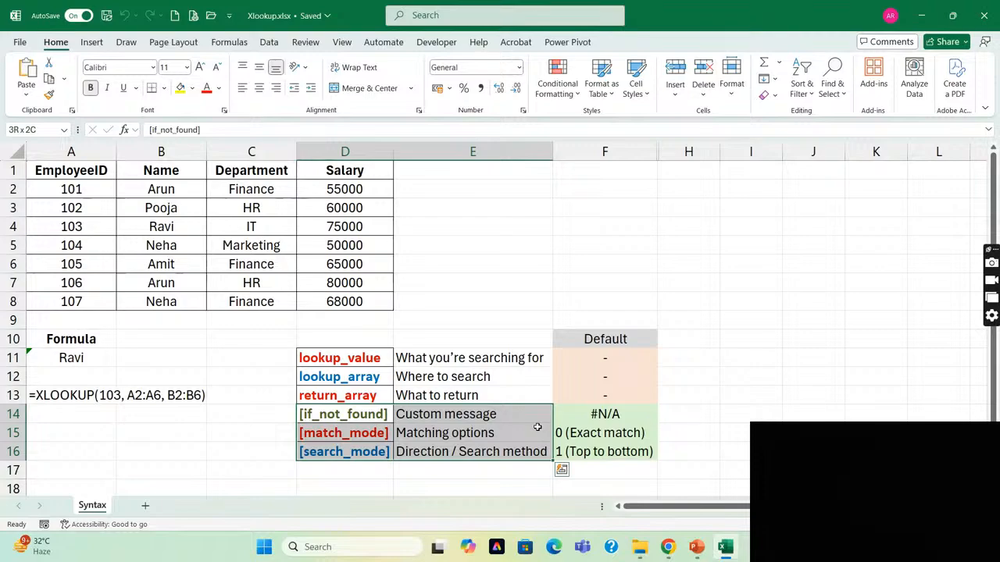
# Examine the Default column and the if_not_found argument's description and default value in row 14.
pyautogui.click(601, 342)
pyautogui.press('Down')
pyautogui.press('Down')
pyautogui.press('Down')
pyautogui.press('Down')
pyautogui.press('Left')
pyautogui.press('Left')
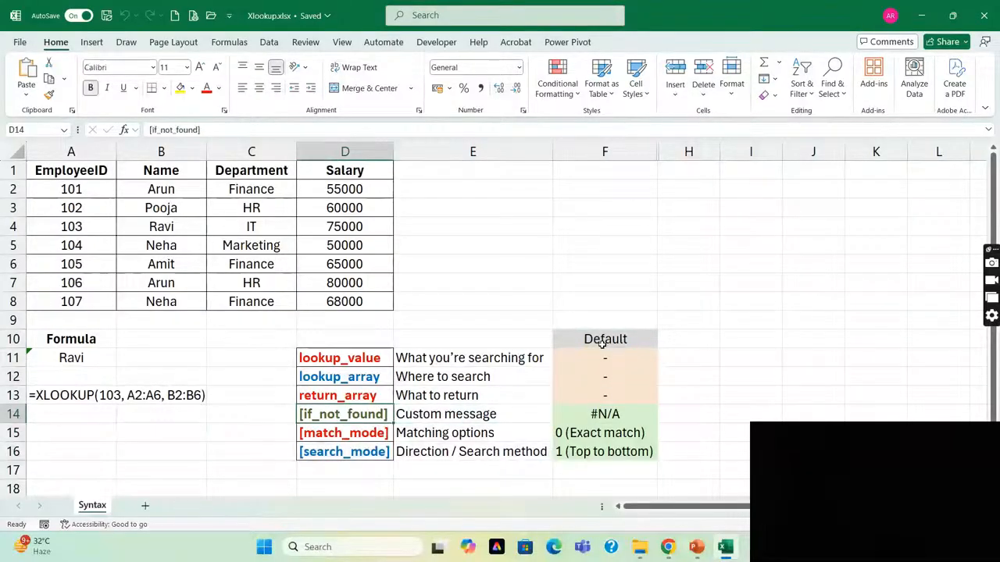
pyautogui.press('Right')
pyautogui.press('Left')
pyautogui.hotkey('shift', 'Right')
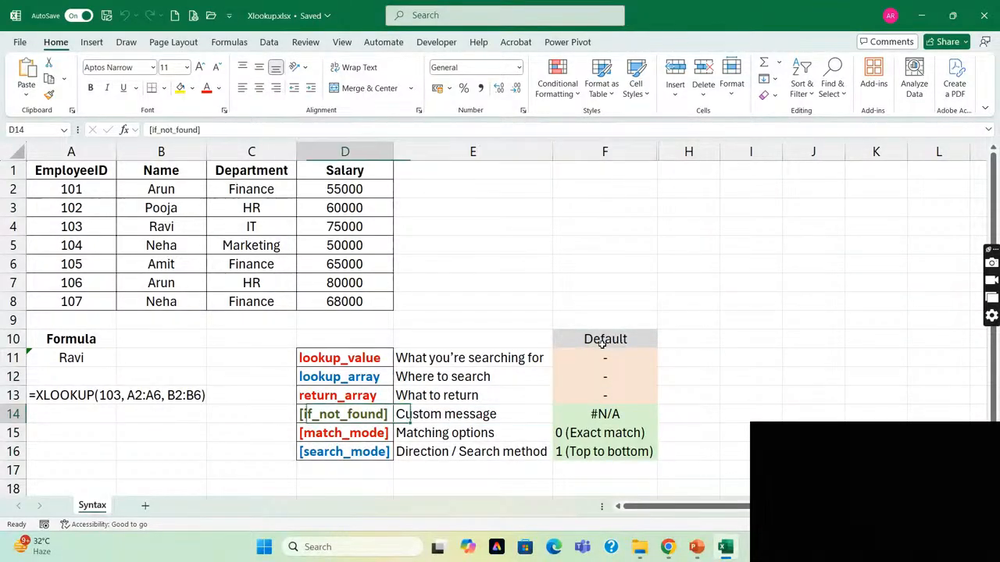
pyautogui.hotkey('shift', 'Left')
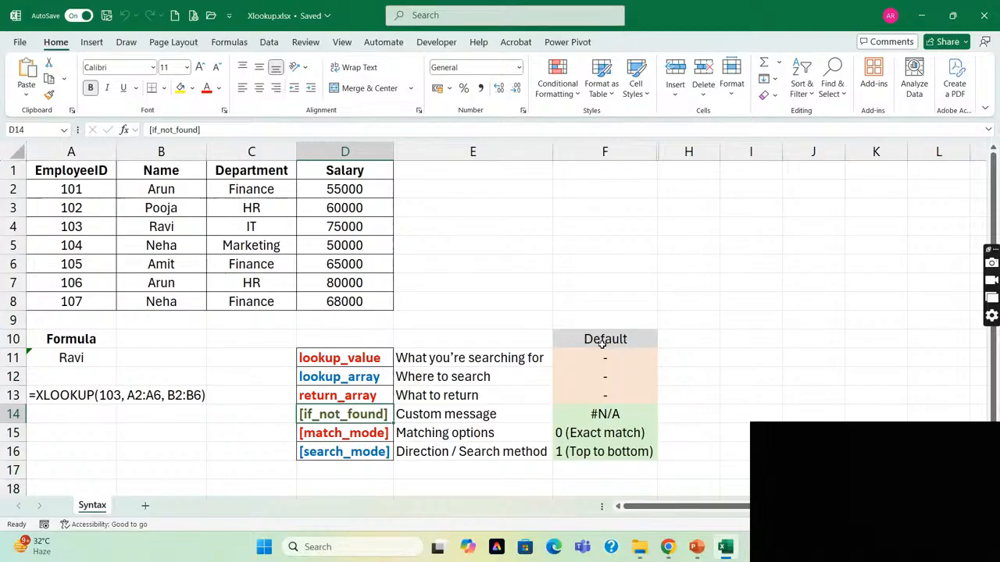
pyautogui.press('Right')
pyautogui.press('Right')
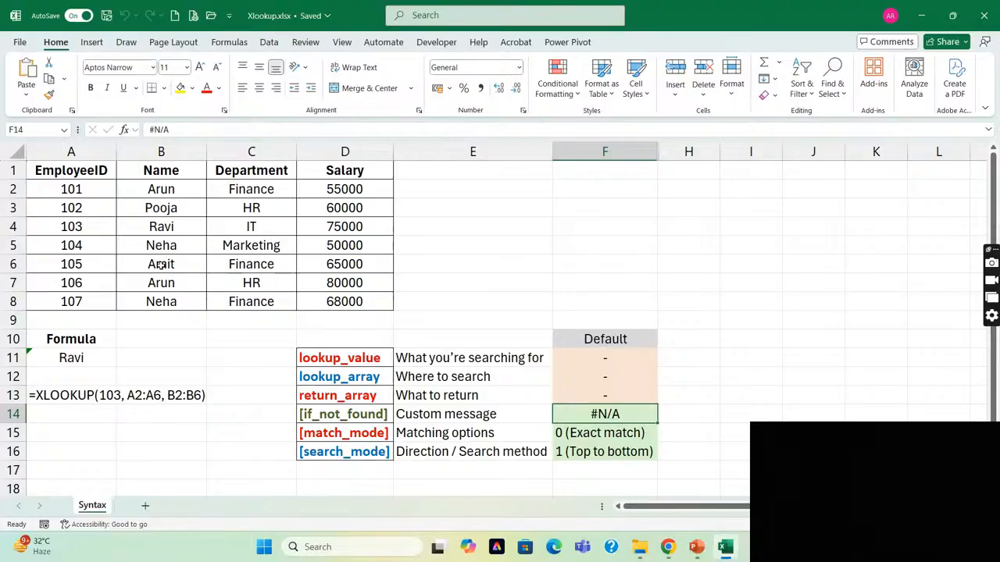
# Examine the match_mode argument's description and default value in row 15, and move on to search_mode in D16.
pyautogui.click(427, 440)
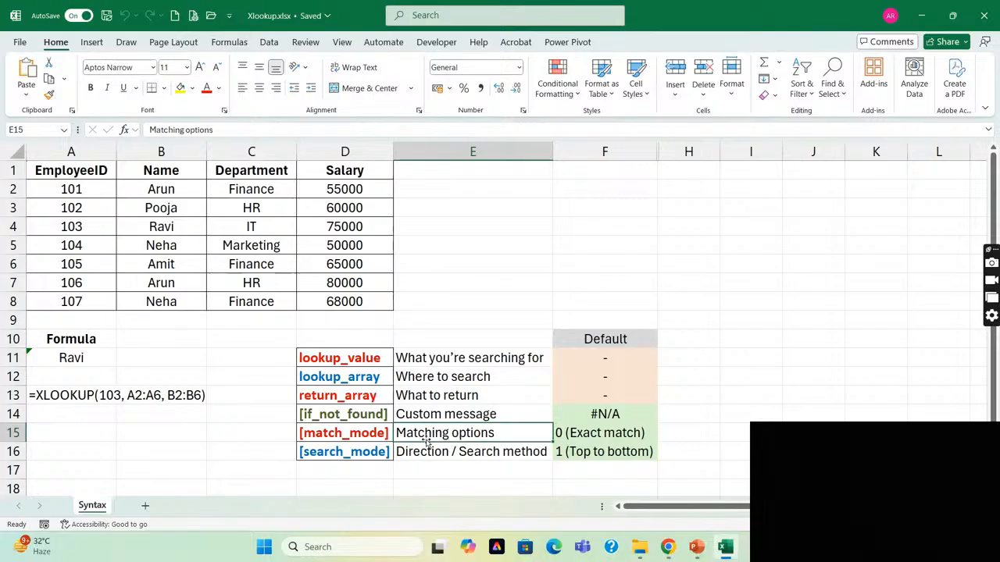
pyautogui.click(321, 438)
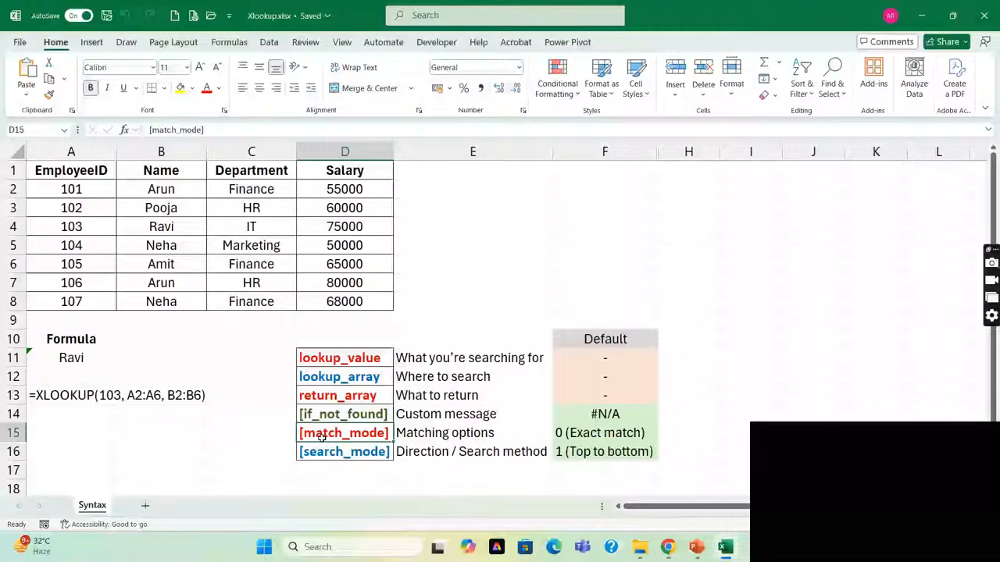
pyautogui.press('Right')
pyautogui.press('Right')
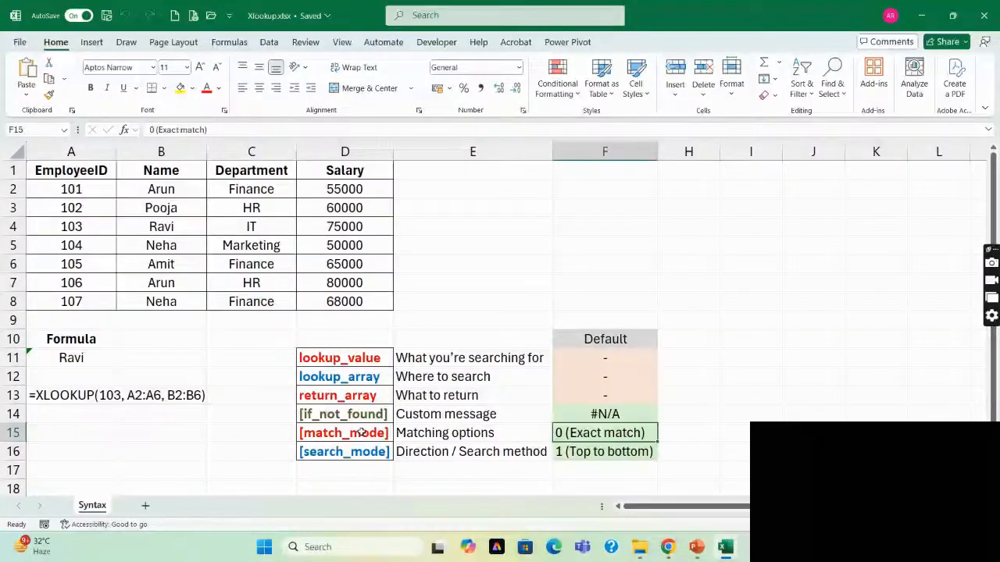
pyautogui.press('Left')
pyautogui.press('Left')
pyautogui.press('Down')
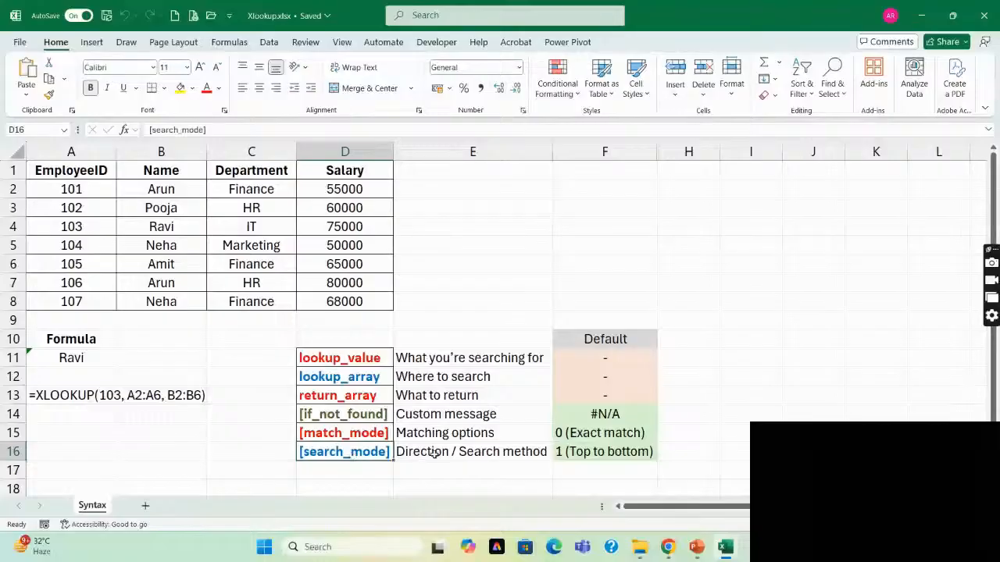
# Read the search_mode description in E16, and highlight the optional arguments' descriptions in E14:E16.
pyautogui.press('Right')
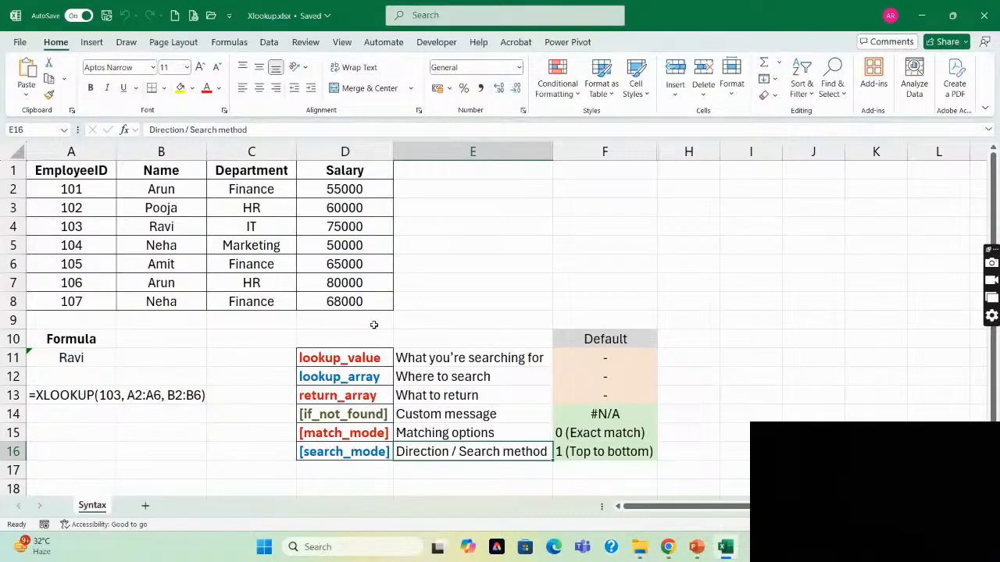
pyautogui.click(463, 414)
pyautogui.hotkey('shift', 'Down')
pyautogui.hotkey('shift', 'Down')
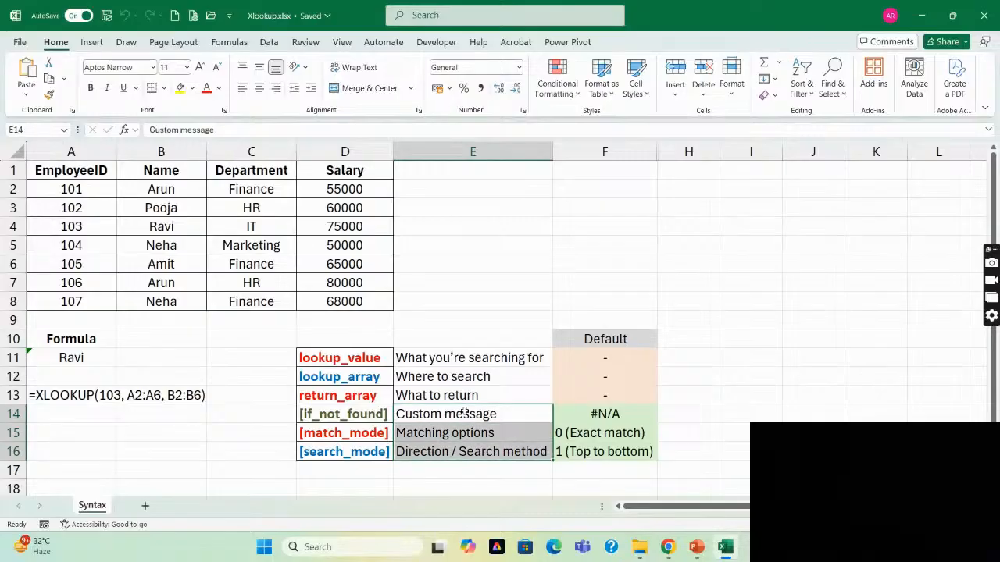
# Move up to the return_array description and highlight the required arguments' descriptions in E11:E13.
pyautogui.press('Right')
pyautogui.press('Left')
pyautogui.press('Left')
pyautogui.press('Left')
pyautogui.press('Left')
pyautogui.press('Left')
pyautogui.press('Right')
pyautogui.press('Right')
pyautogui.press('Right')
pyautogui.press('Right')
pyautogui.press('Up')
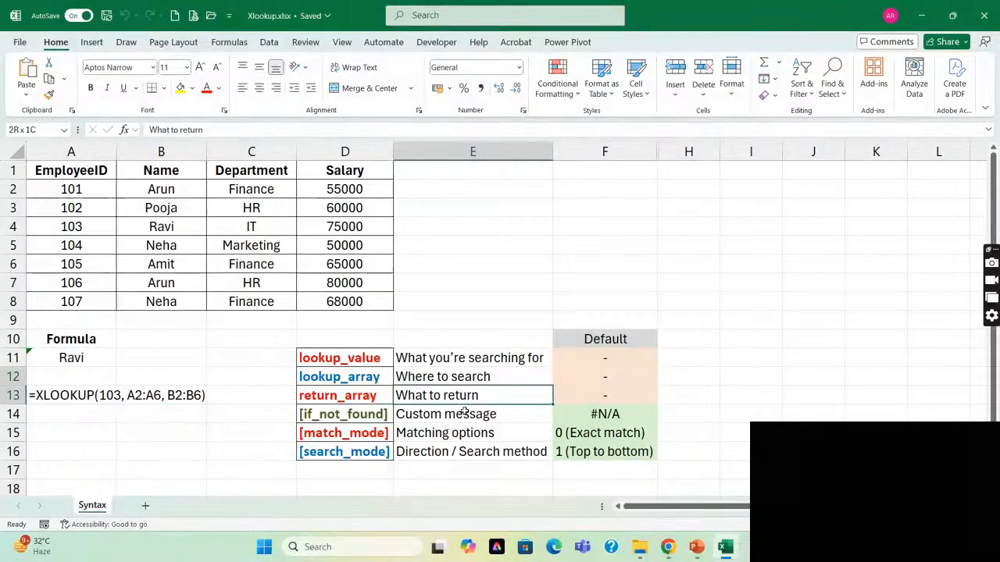
pyautogui.hotkey('shift', 'Up')
pyautogui.hotkey('shift', 'Up')
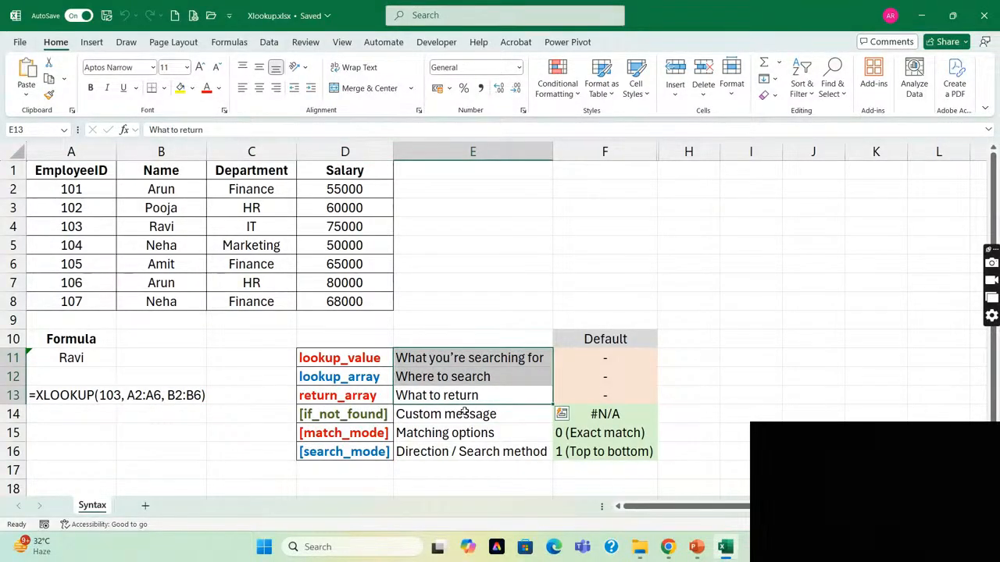
# Examine the XLOOKUP formula in A11, highlighting 103 as its lookup_value argument.
pyautogui.press('Left')
pyautogui.press('Left')
pyautogui.press('Left')
pyautogui.press('Left')
pyautogui.press('Up')
pyautogui.press('Up')
pyautogui.press('Up')
pyautogui.press('Down')
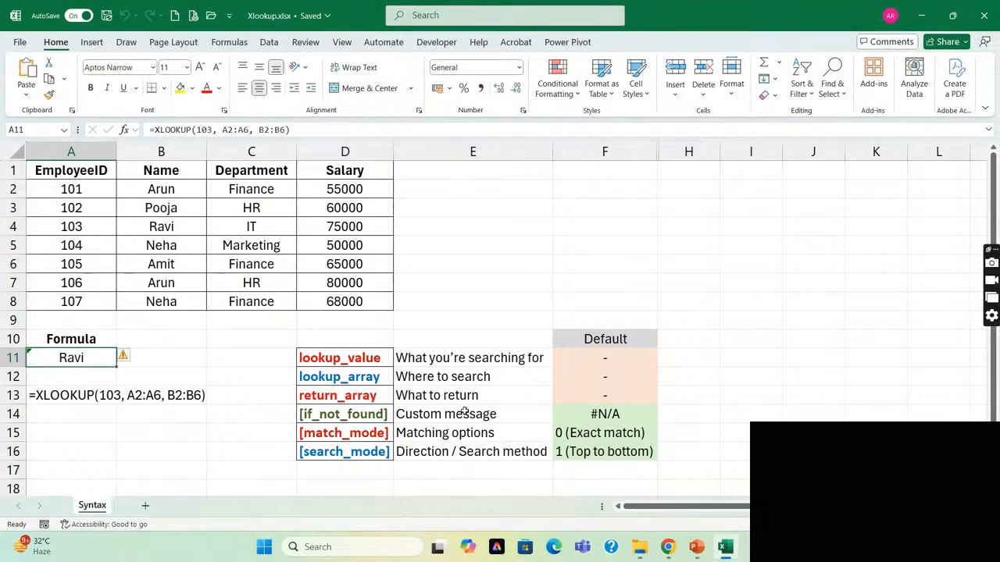
pyautogui.moveTo(213, 132); pyautogui.dragTo(197, 131)
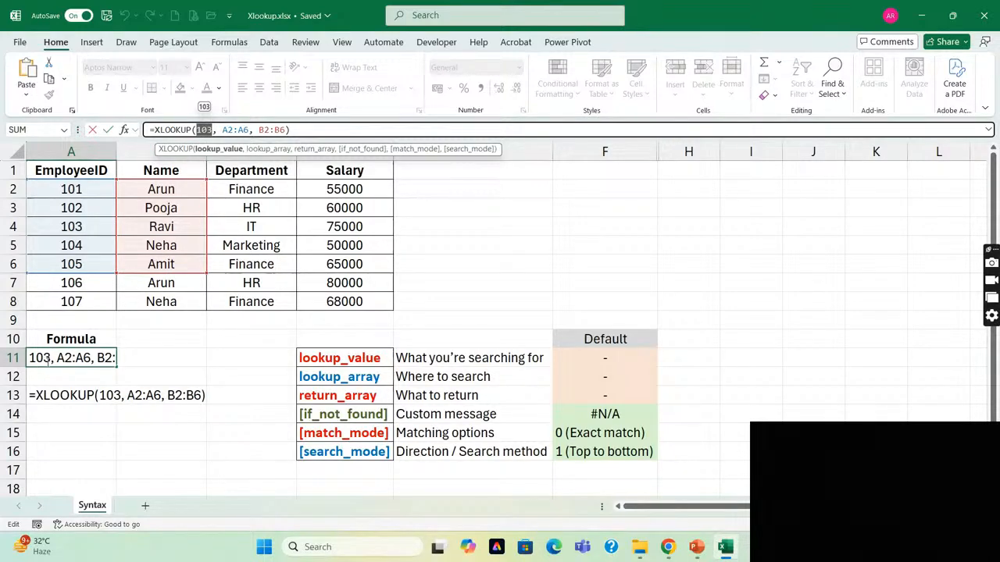
pyautogui.hotkey('ctrl', 'Return')
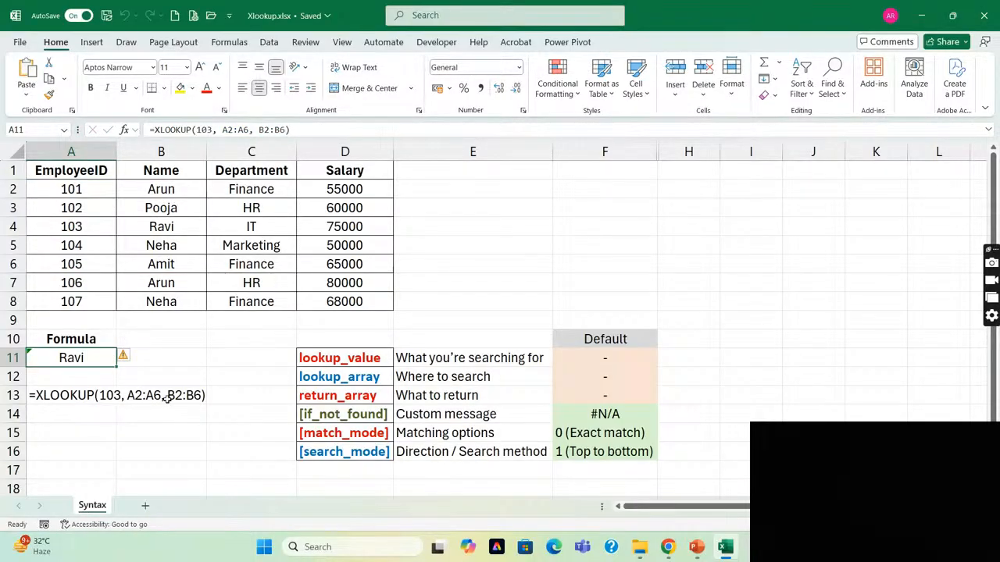
# Relate the lookup_array description to A2:A6 in the A11 formula, and highlight the employee IDs in A2:A8.
pyautogui.click(449, 376)
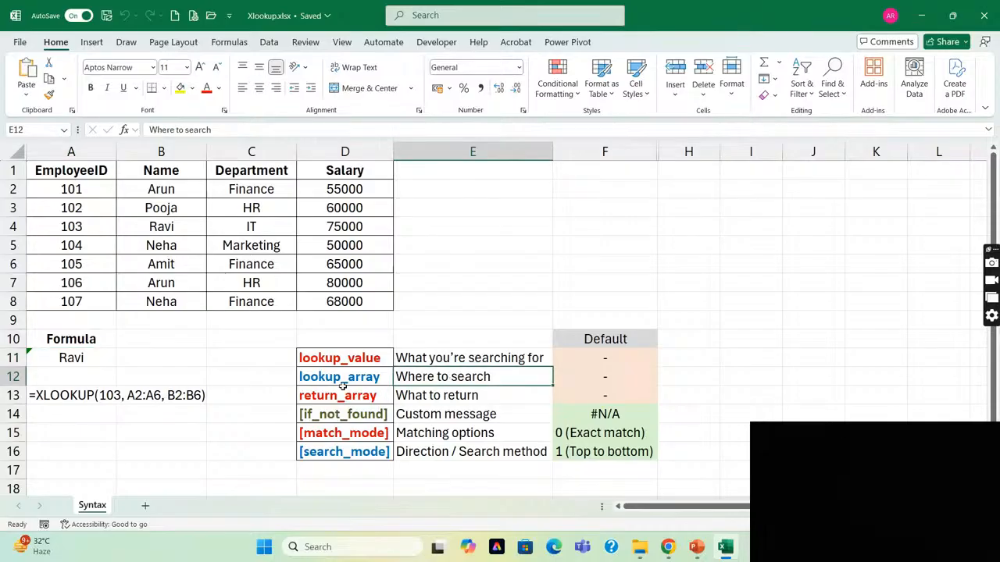
pyautogui.click(53, 357)
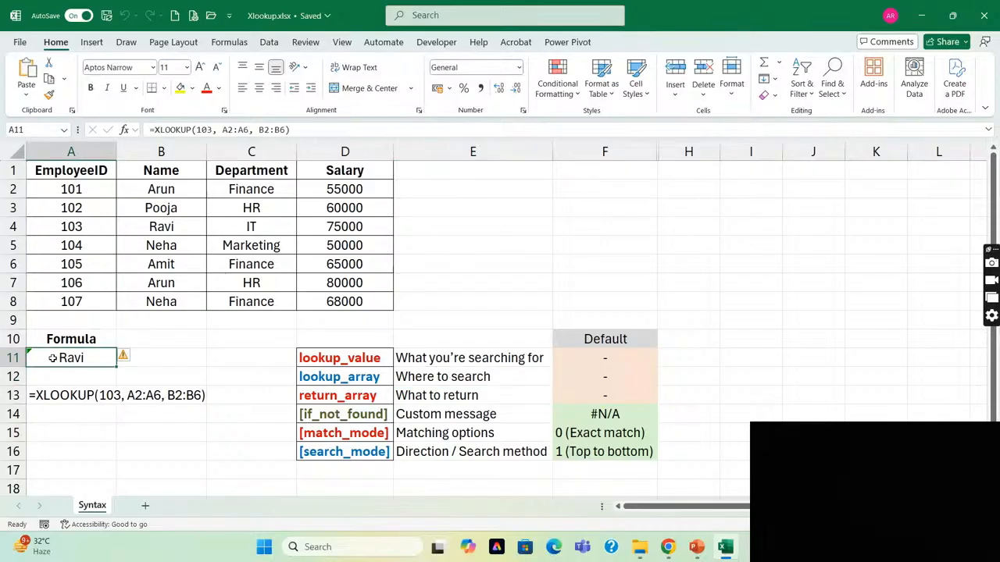
pyautogui.click(224, 131)
pyautogui.moveTo(223, 129); pyautogui.dragTo(250, 130)
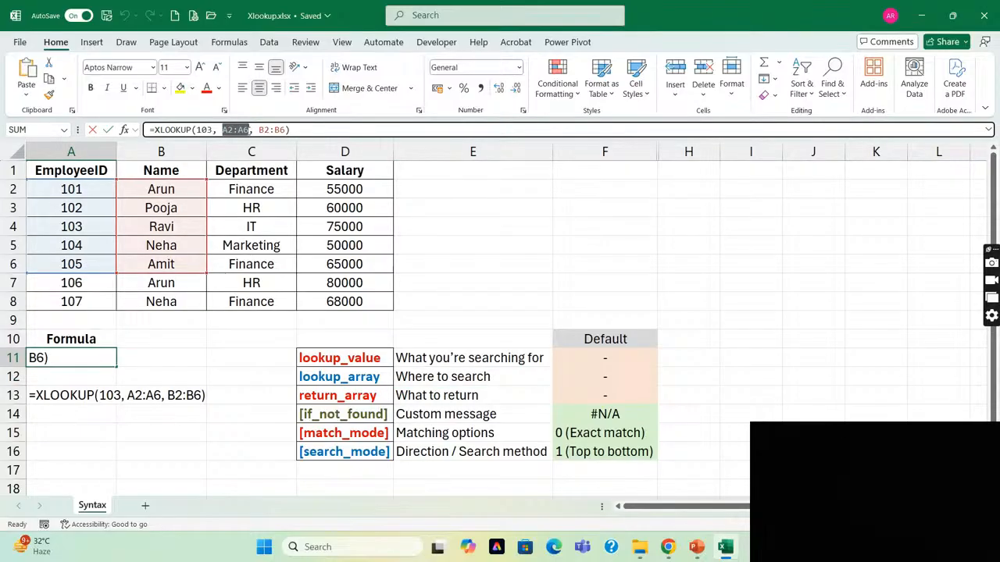
pyautogui.press('Escape')
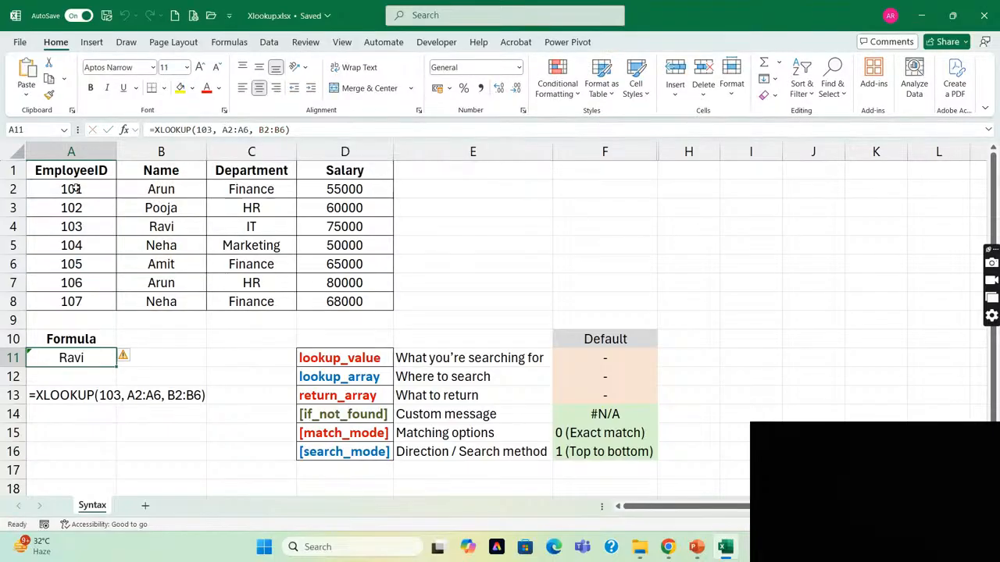
pyautogui.click(75, 189)
pyautogui.hotkey('ctrl', 'shift', 'Down')
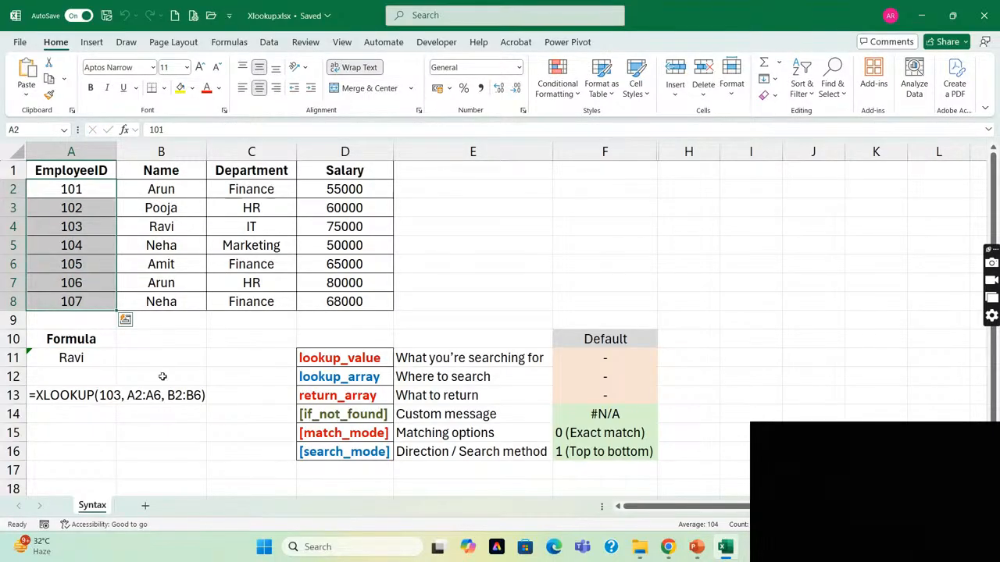
# Relate the return_array argument in D13 to the A11 formula and the Name column of the table.
pyautogui.click(386, 395)
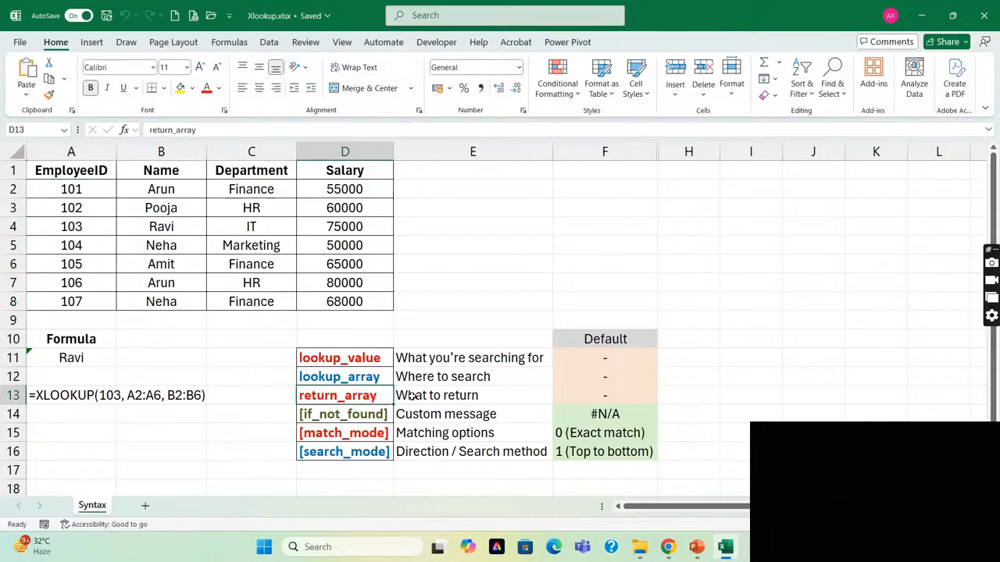
pyautogui.click(93, 361)
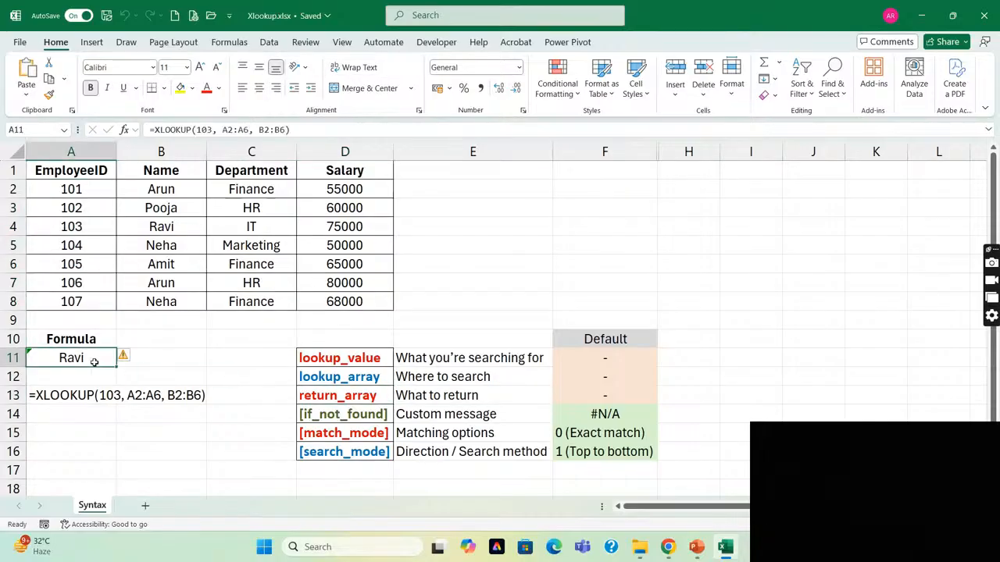
pyautogui.click(156, 195)
pyautogui.click(60, 358)
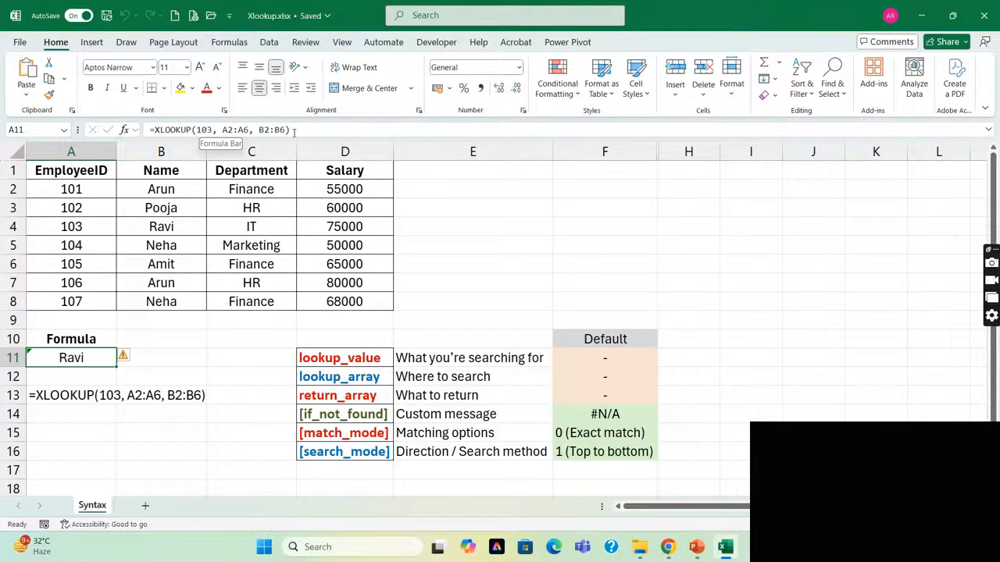
# Step through the argument positions of the A11 formula, highlighting A2:A6 as the lookup_array.
pyautogui.click(217, 130)
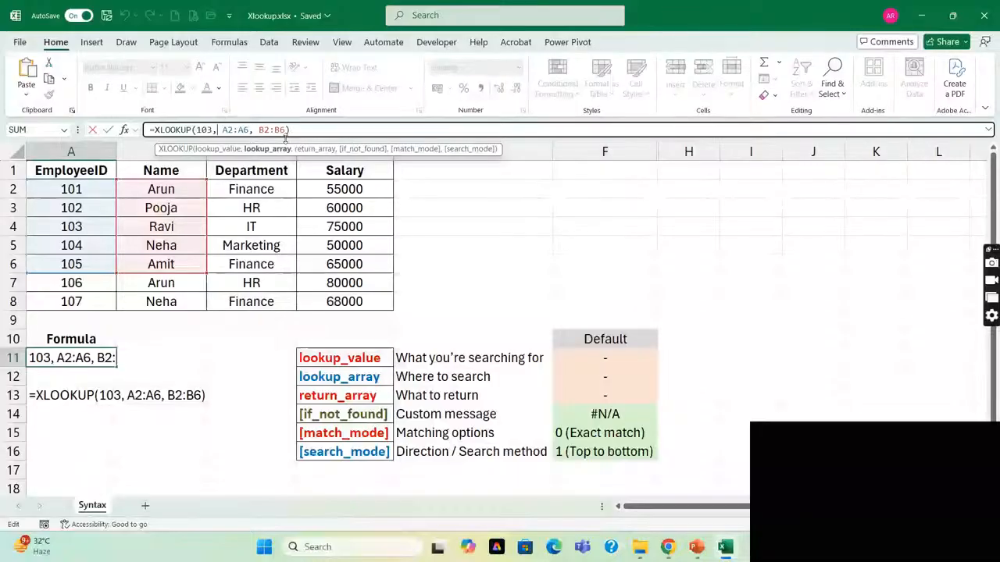
pyautogui.click(252, 129)
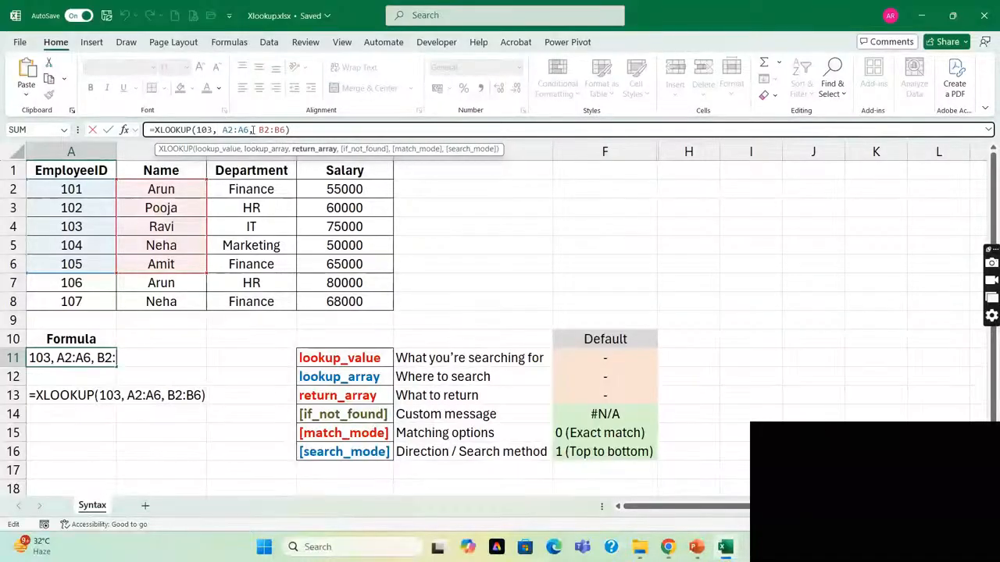
pyautogui.hotkey('shift', 'Left')
pyautogui.hotkey('shift', 'Left')
pyautogui.hotkey('shift', 'Left')
pyautogui.hotkey('shift', 'Left')
pyautogui.hotkey('shift', 'Left')
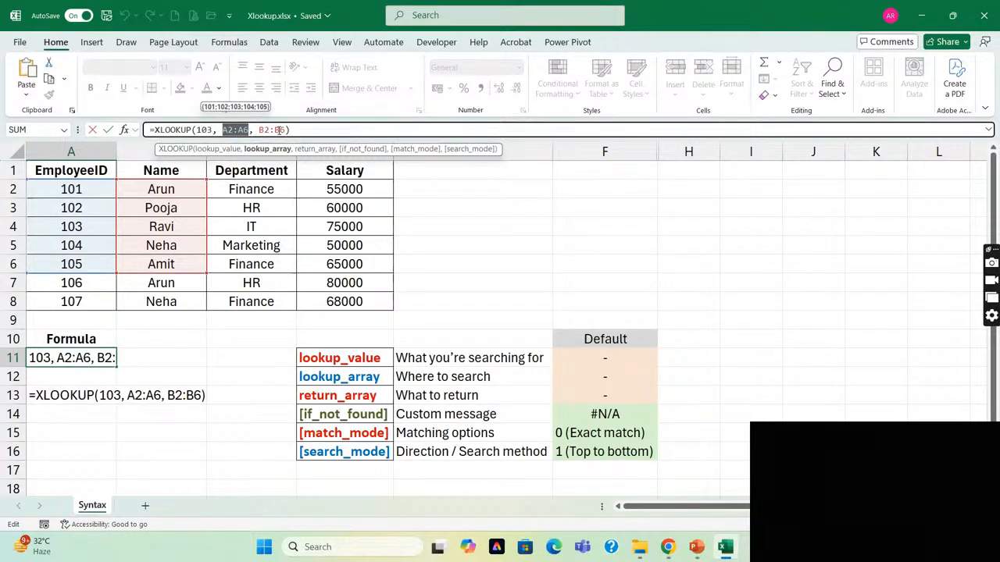
pyautogui.hotkey('ctrl', 'Return')
# Highlight the lookup range A2:A6 on the sheet, followed by the return range B2:B6.
pyautogui.click(90, 191)
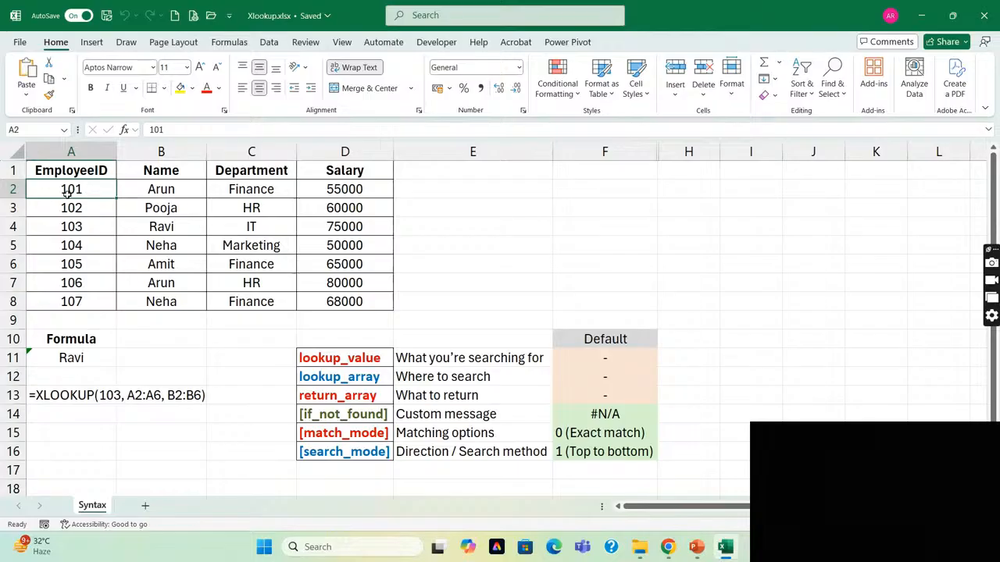
pyautogui.hotkey('shift', 'Down')
pyautogui.hotkey('shift', 'Down')
pyautogui.hotkey('shift', 'Down')
pyautogui.hotkey('shift', 'Down')
pyautogui.press('Right')
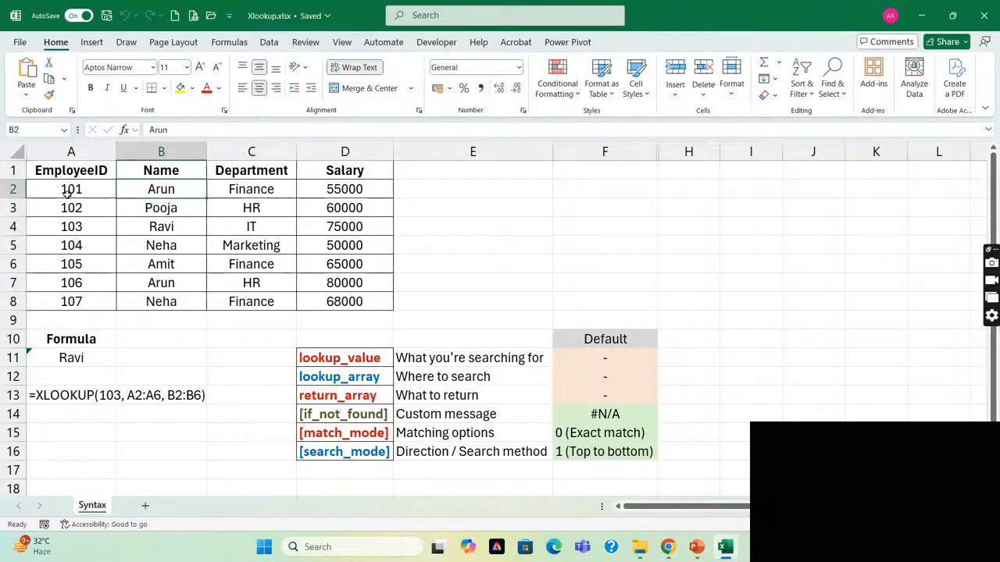
pyautogui.hotkey('shift', 'Down')
pyautogui.hotkey('shift', 'Down')
pyautogui.hotkey('shift', 'Down')
pyautogui.hotkey('shift', 'Down')
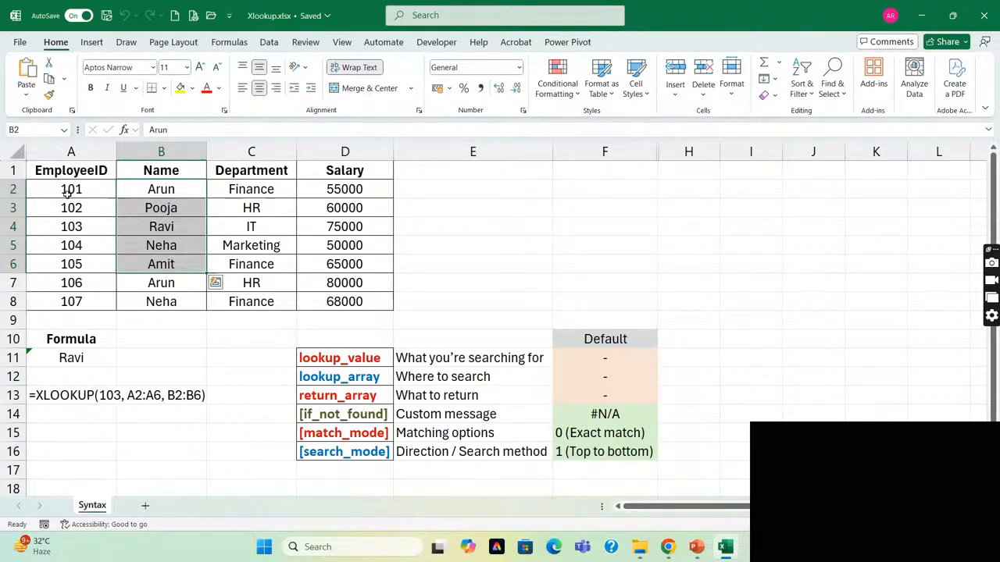
# Return to the XLOOKUP formula in A11 and trace its lookup value to employee ID 103 in A4.
pyautogui.press('Down')
pyautogui.press('Down')
pyautogui.press('Down')
pyautogui.press('Down')
pyautogui.press('Down')
pyautogui.press('Down')
pyautogui.press('Down')
pyautogui.press('Down')
pyautogui.press('Down')
pyautogui.press('Left')
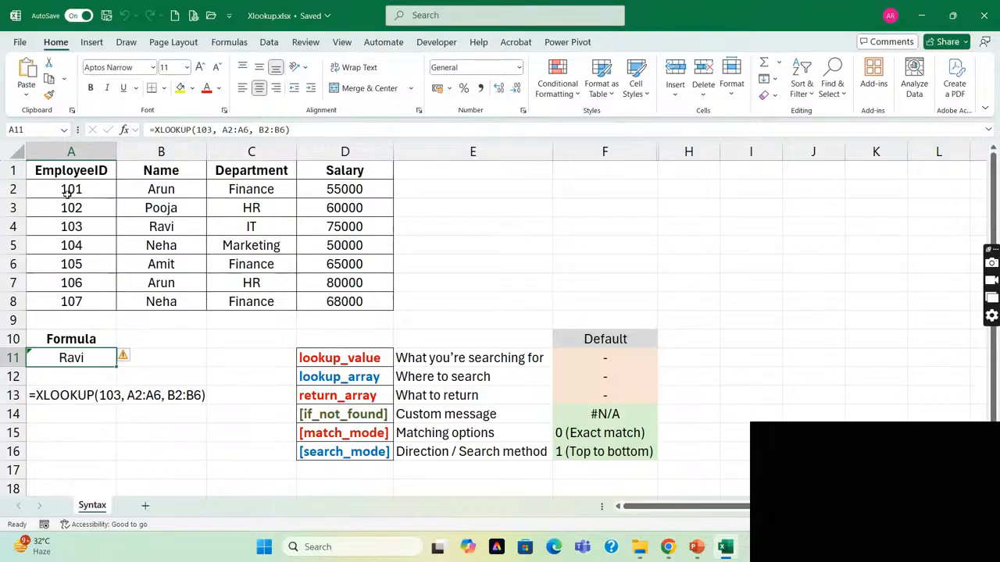
pyautogui.hotkey('alt', 'Tab')
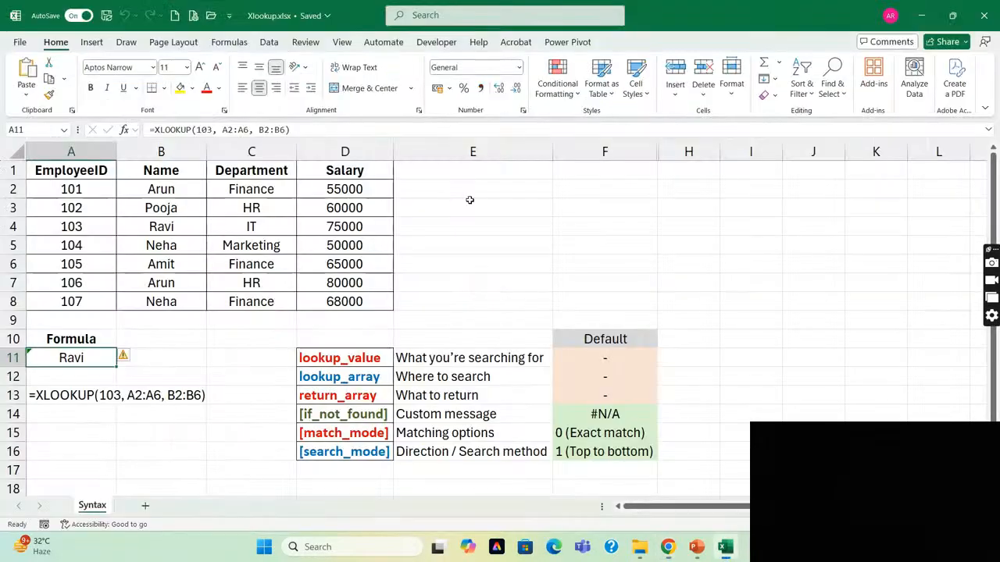
pyautogui.hotkey('alt', 'Tab')
pyautogui.click(75, 225)
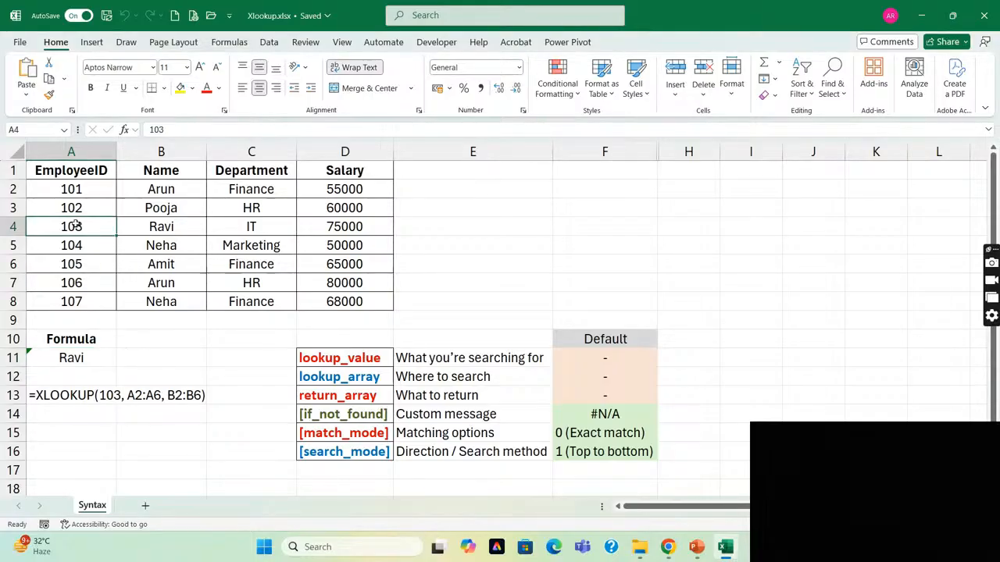
pyautogui.click(68, 358)
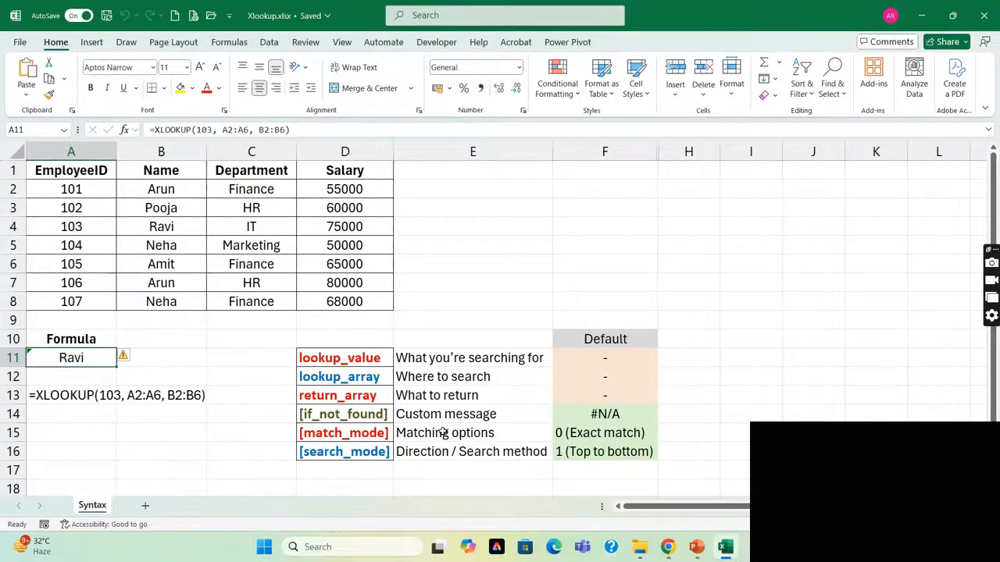
# Highlight the if_not_found argument with its description in D14:E14, and move on through match_mode to search_mode.
pyautogui.click(364, 415)
pyautogui.hotkey('shift', 'Right')
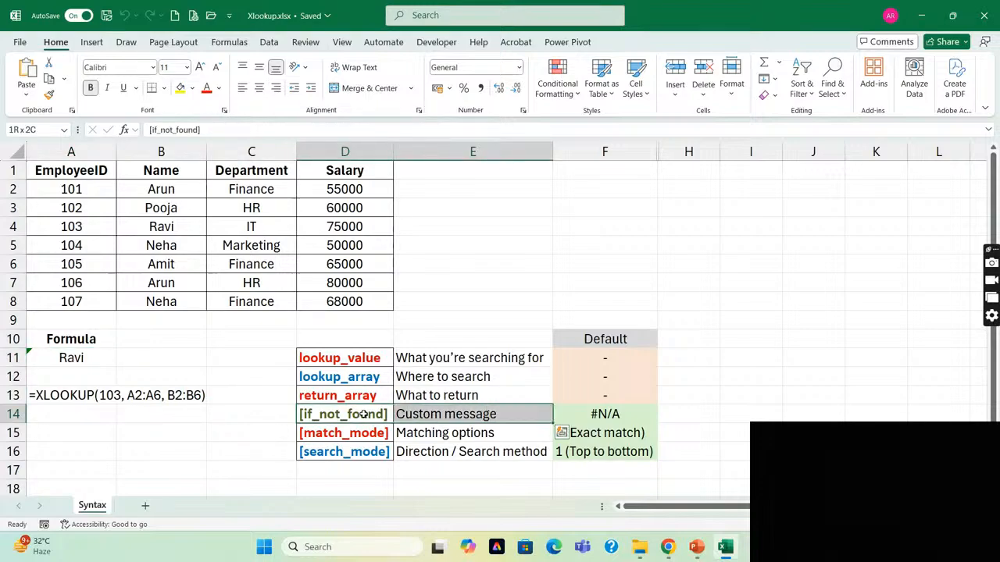
pyautogui.press('Down')
pyautogui.press('Down')
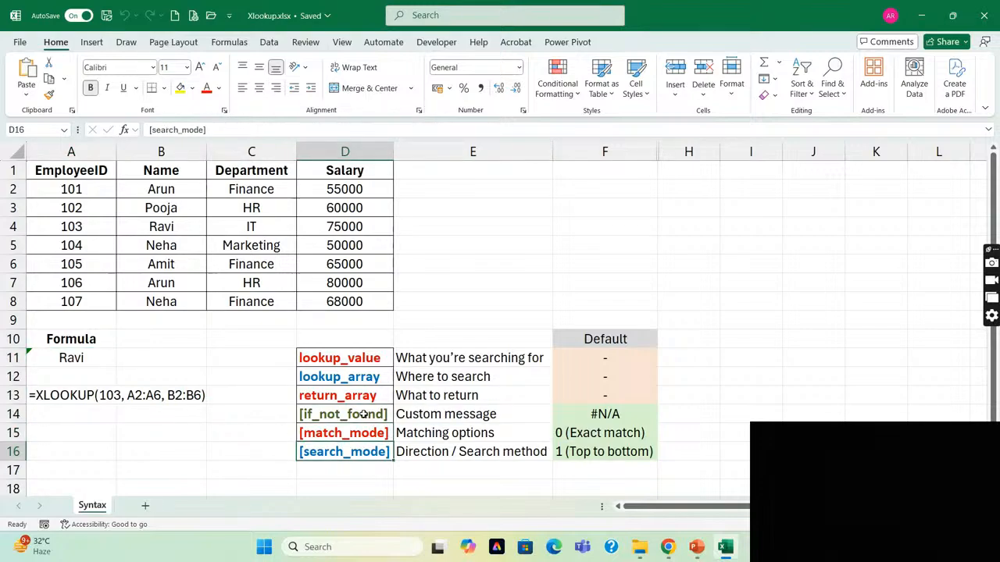
# Switch to the Google Meet call in Chrome to check the meeting, and return to the Excel workbook.
pyautogui.hotkey('alt', 'Tab')
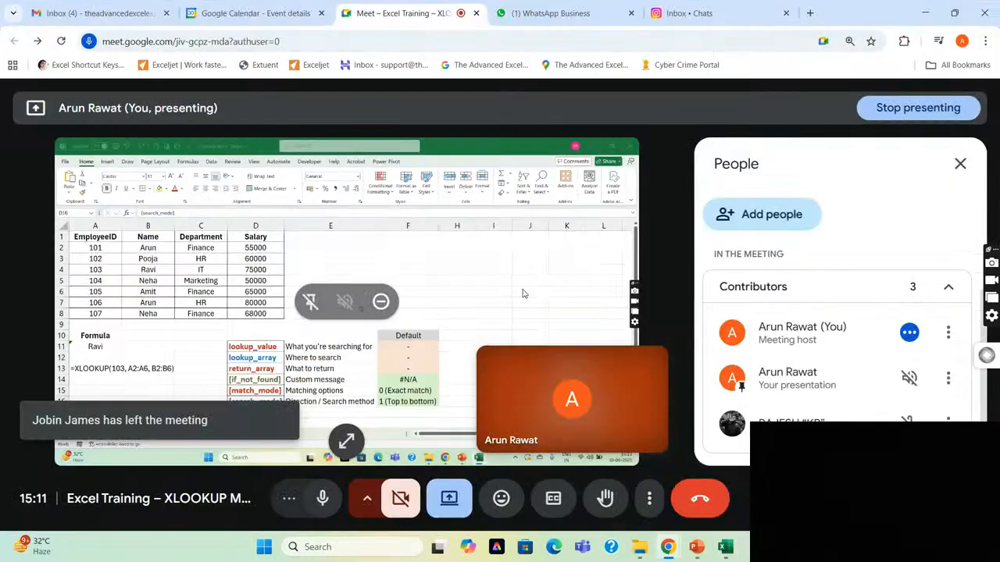
pyautogui.scroll(-1, 905, 336)
pyautogui.hotkey('alt', 'Tab')
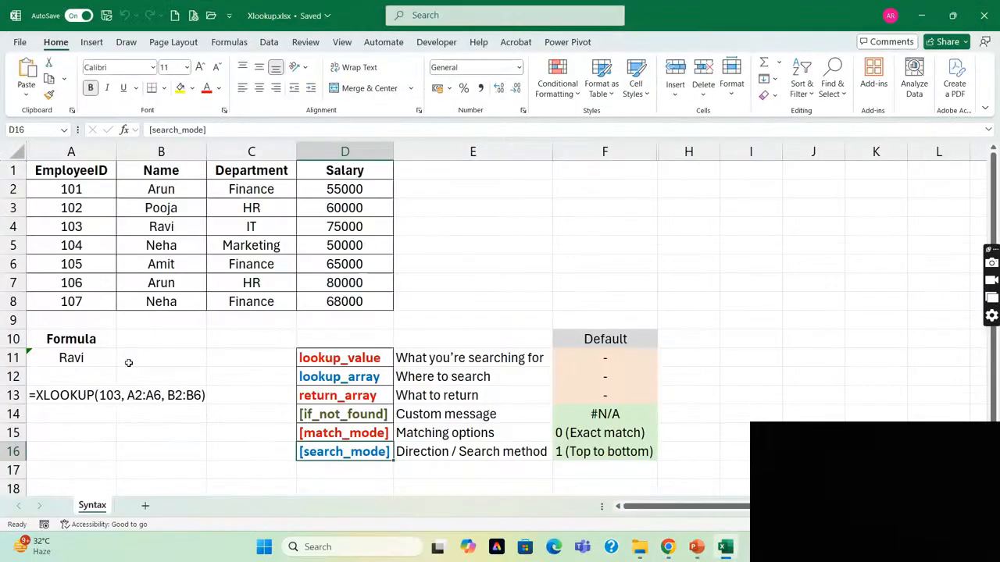
# Highlight the employee IDs in A2:A8 as possible lookup values, and return to the formula in A11.
pyautogui.click(109, 359)
pyautogui.click(73, 188)
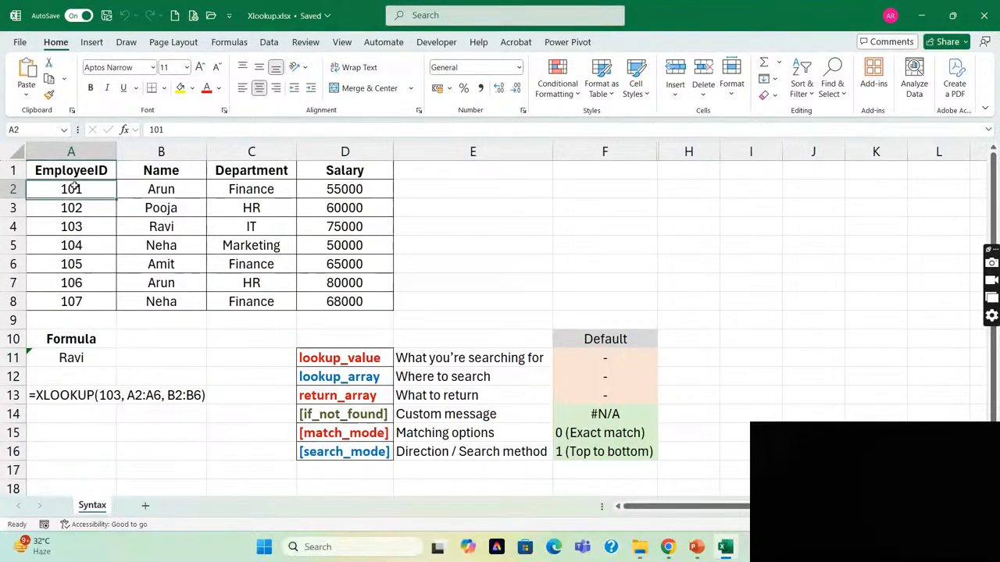
pyautogui.hotkey('ctrl', 'shift', 'Down')
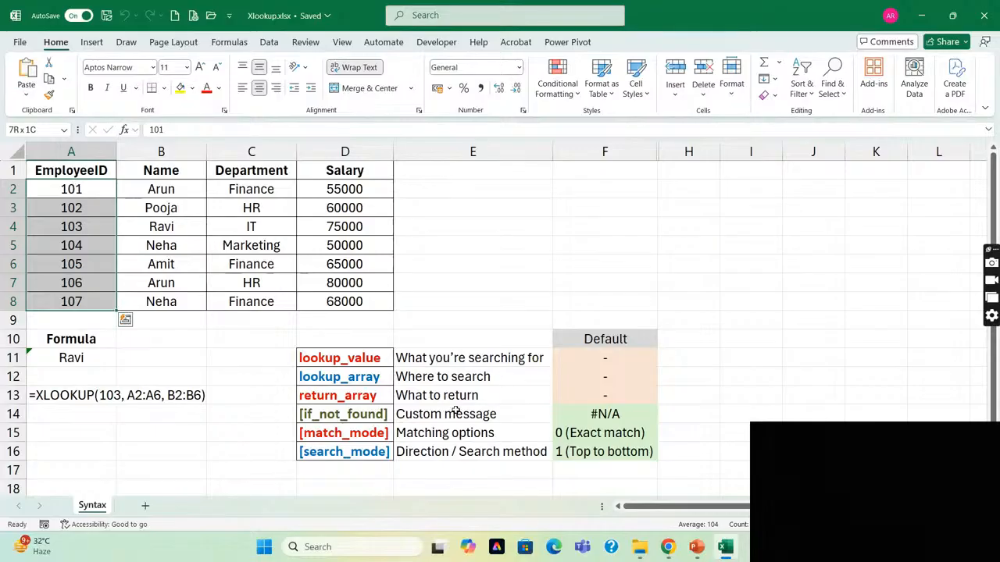
pyautogui.click(72, 357)
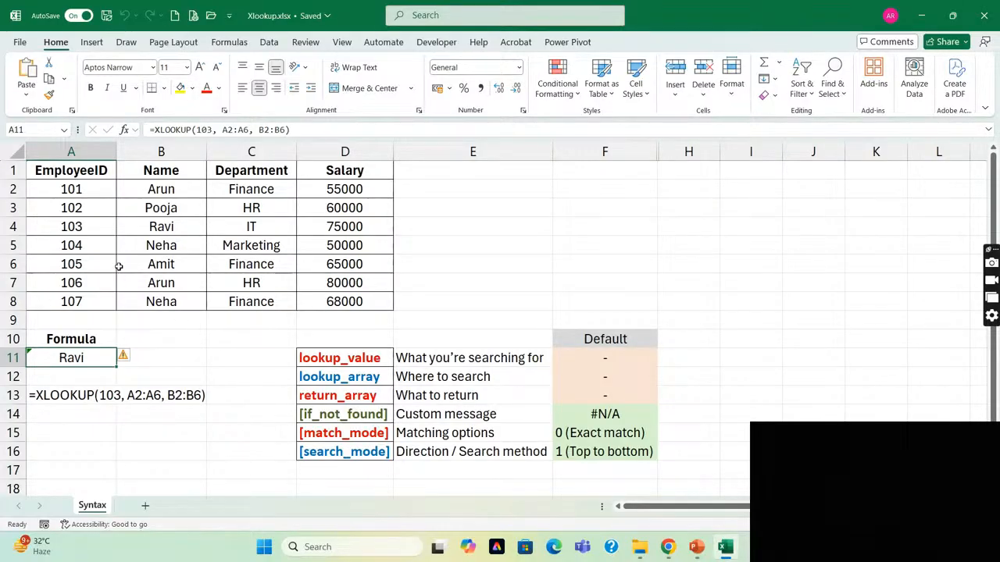
# Highlight the required arguments lookup_value, lookup_array and return_array with their descriptions in D11:E13.
pyautogui.click(356, 357)
pyautogui.hotkey('shift', 'Down')
pyautogui.hotkey('shift', 'Down')
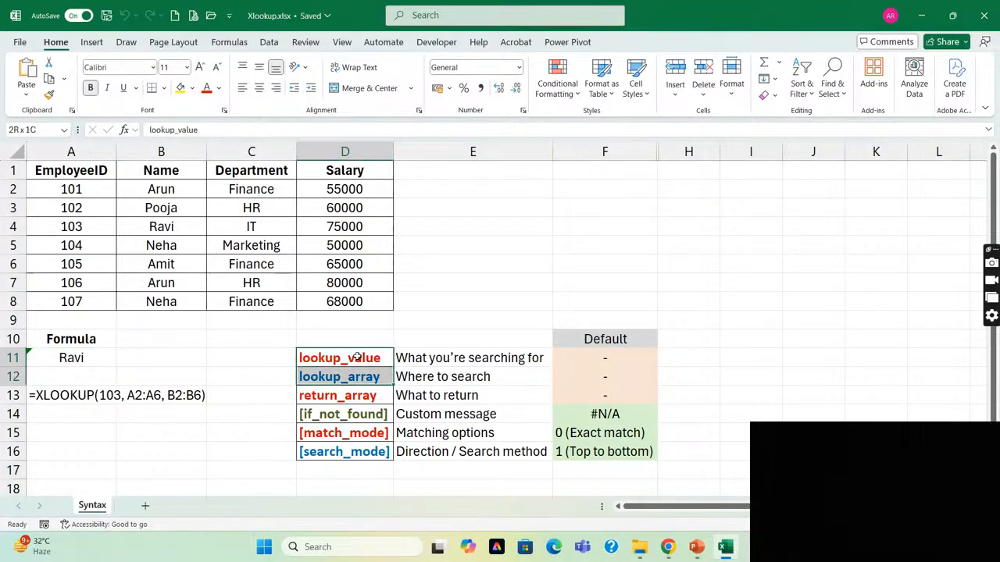
pyautogui.hotkey('shift', 'Right')
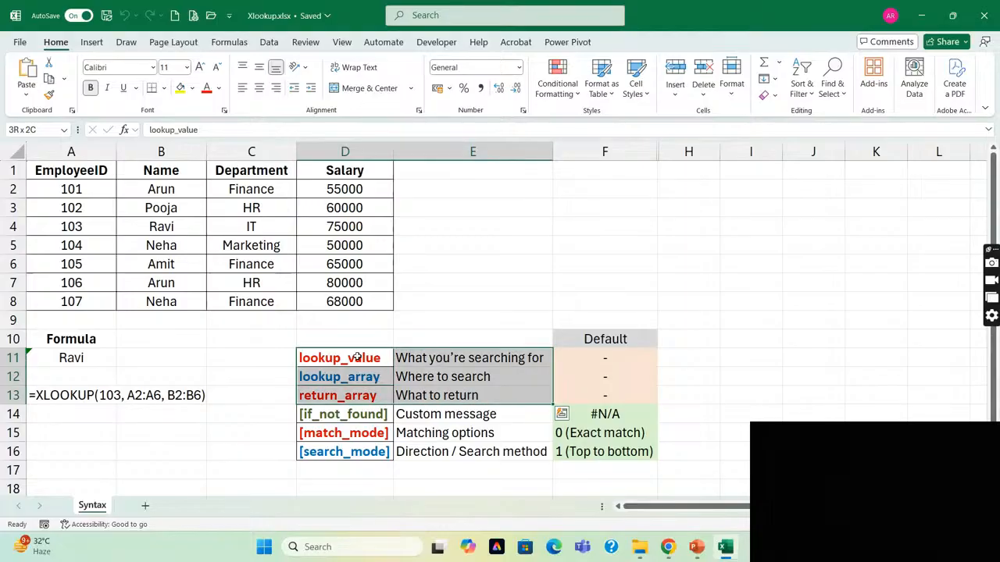
# Highlight the optional arguments if_not_found, match_mode and search_mode with their descriptions in D14:E16.
pyautogui.press('Down')
pyautogui.press('Down')
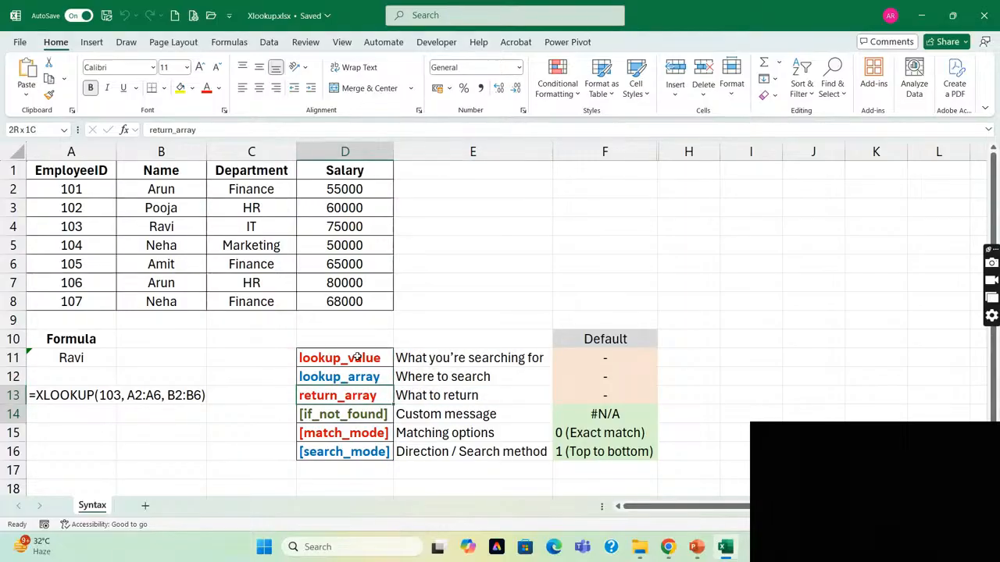
pyautogui.hotkey('shift', 'Down')
pyautogui.press('Down')
pyautogui.hotkey('shift', 'Down')
pyautogui.hotkey('shift', 'Right')
pyautogui.hotkey('shift', 'Down')
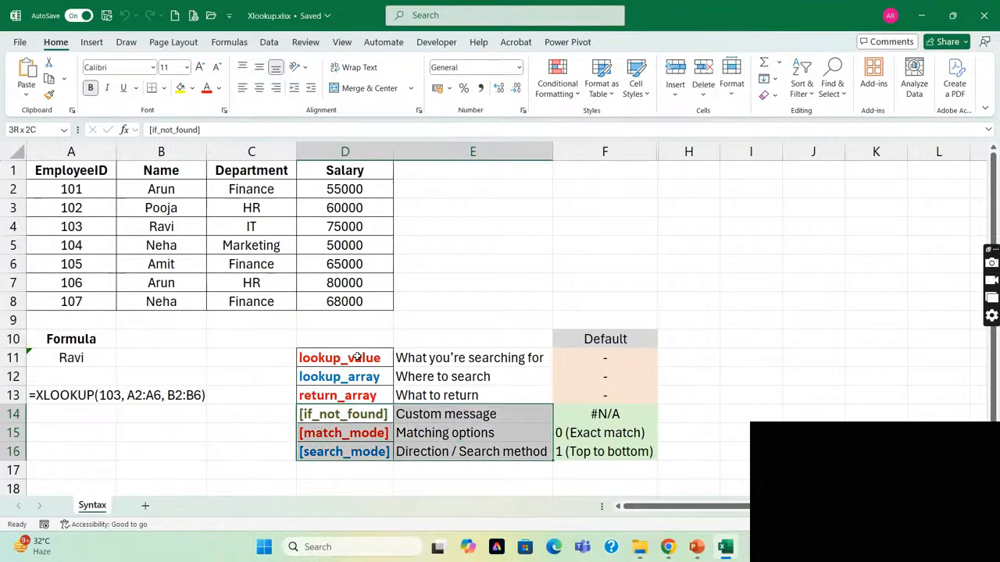
# Point out the hard-coded lookup value 103 inside the XLOOKUP formula in A11, leaving the formula as it is.
pyautogui.click(67, 358)
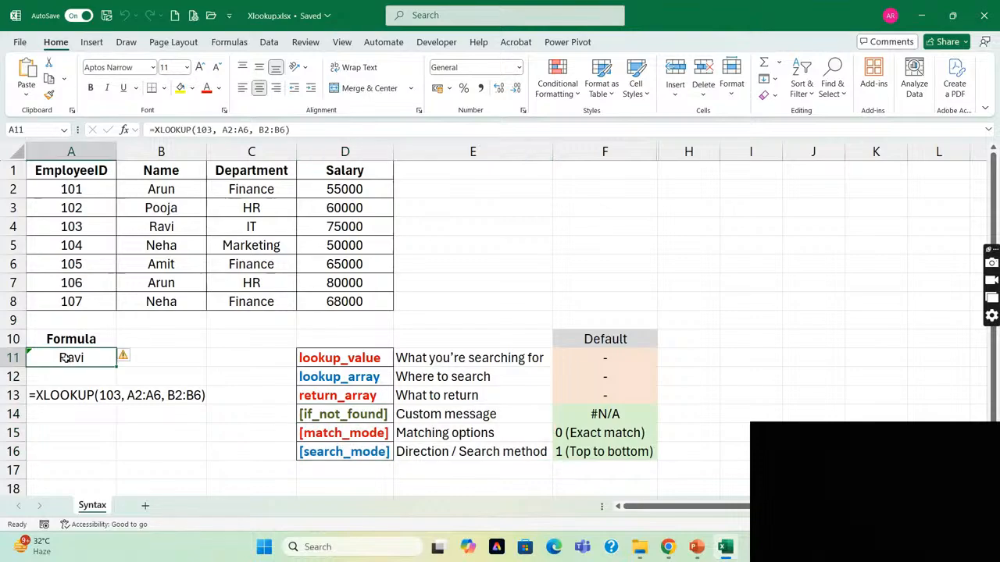
pyautogui.click(213, 130)
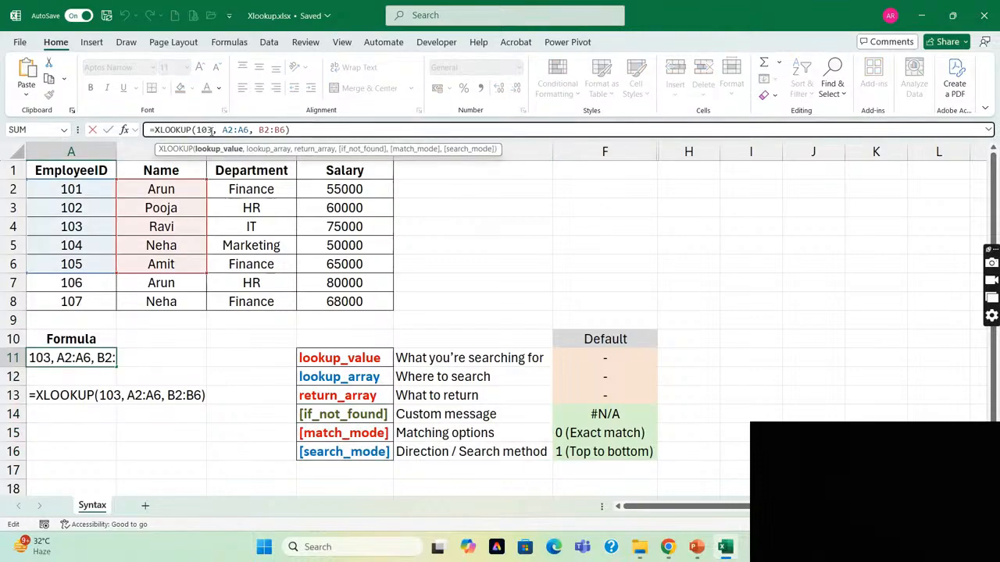
pyautogui.doubleClick(208, 129)
pyautogui.click(197, 131)
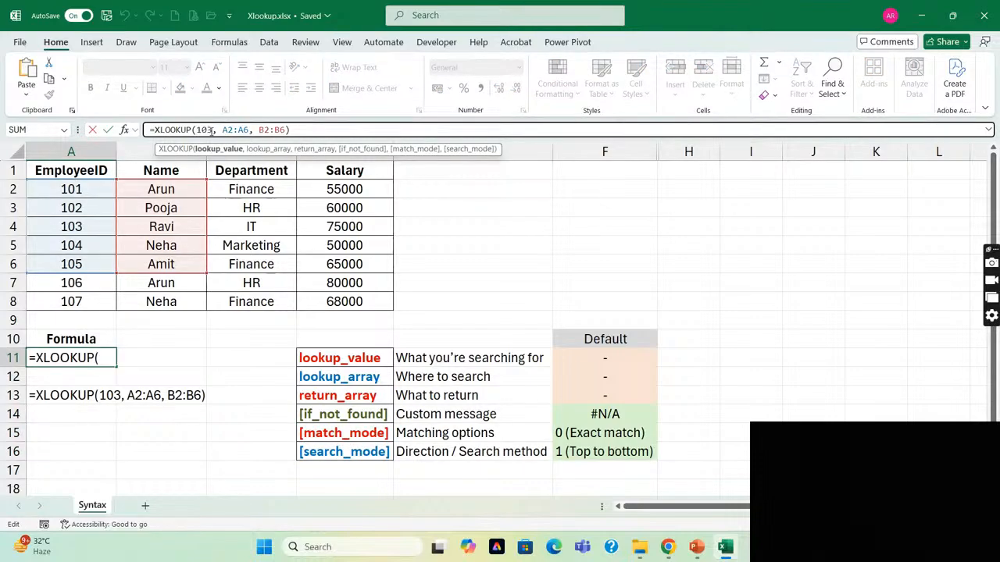
pyautogui.press('Escape')
# Move the Formula heading and the XLOOKUP cell from A10:A11 to B10:B11.
pyautogui.press('Up')
pyautogui.hotkey('shift', 'Down')
pyautogui.hotkey('ctrl', 'c')
pyautogui.press('Right')
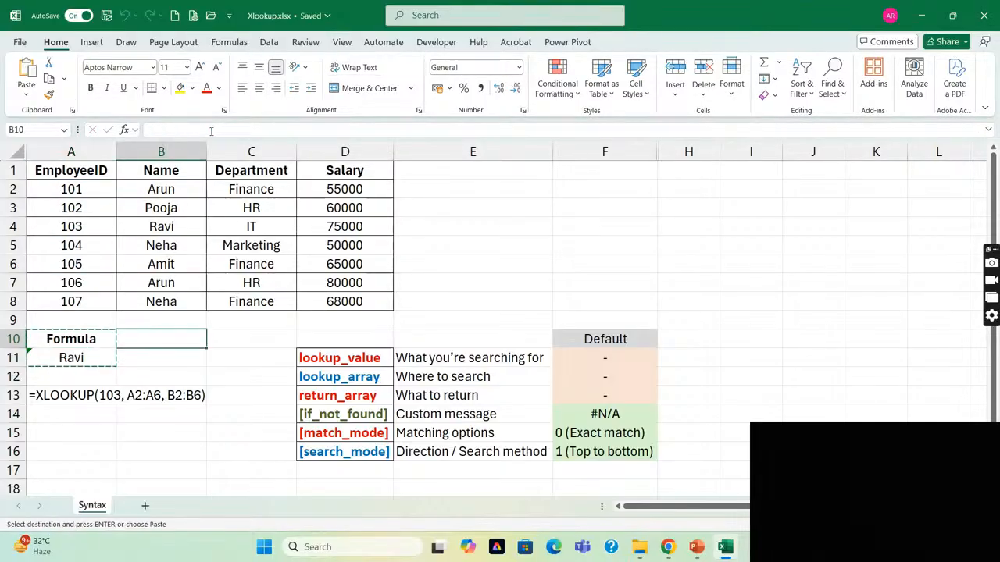
pyautogui.hotkey('ctrl', 'v')
# Enter 103 in A11 and replace the hard-coded lookup value in the B11 formula with a reference to A11.
pyautogui.press('Left')
pyautogui.press('Down')
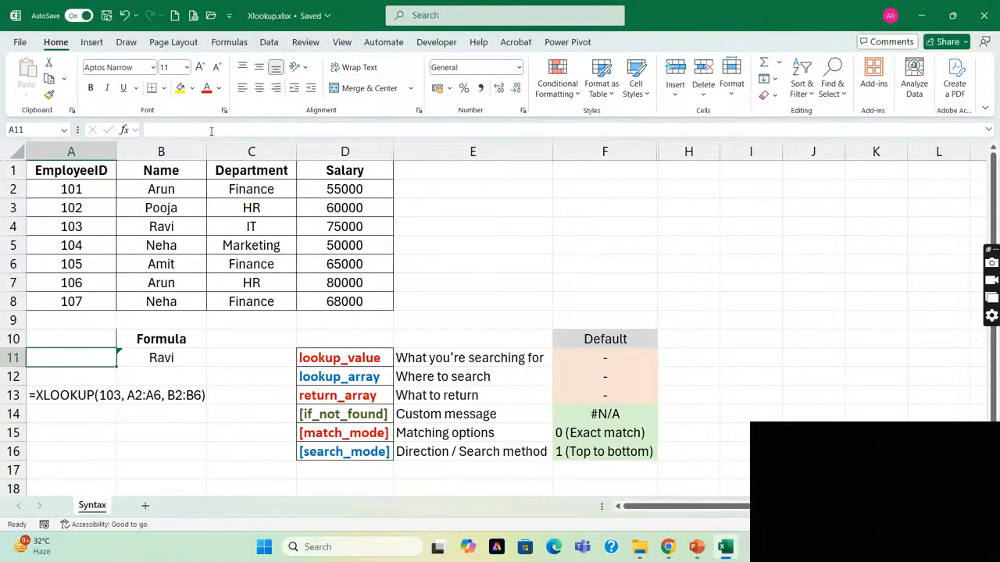
pyautogui.write('103')
pyautogui.press('Tab')
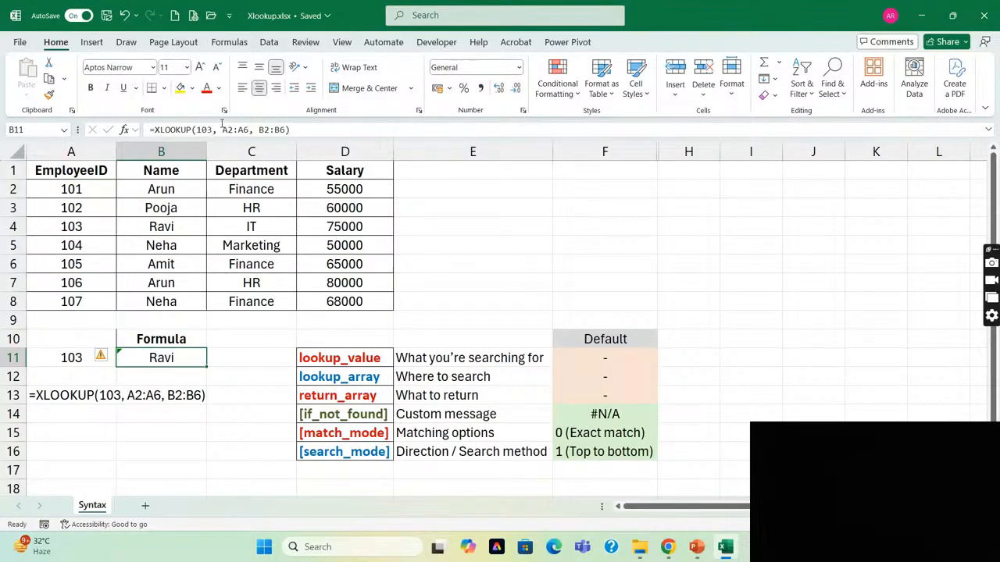
pyautogui.click(212, 129)
pyautogui.doubleClick(204, 130)
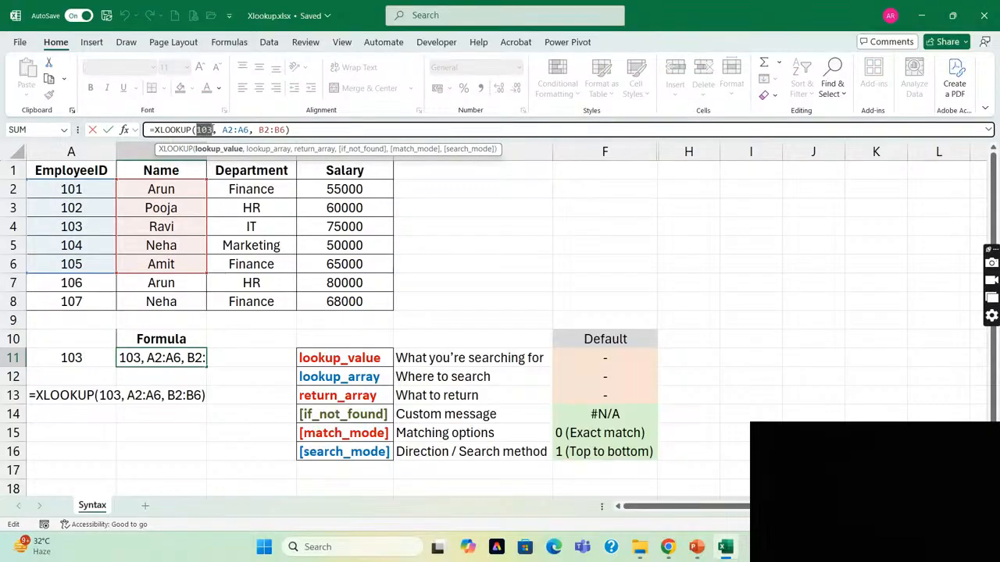
pyautogui.press('BackSpace')
pyautogui.click(70, 358)
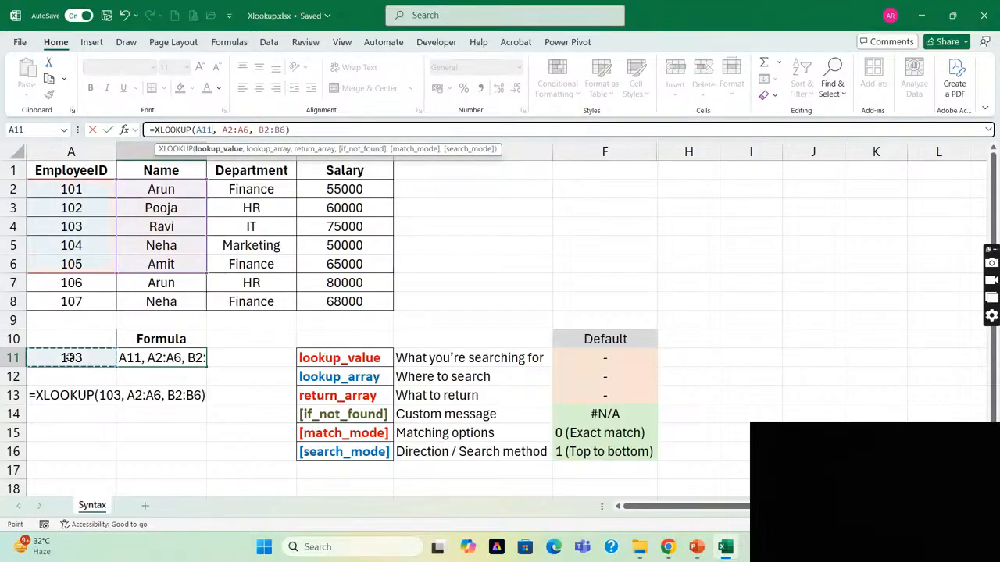
pyautogui.press('Return')
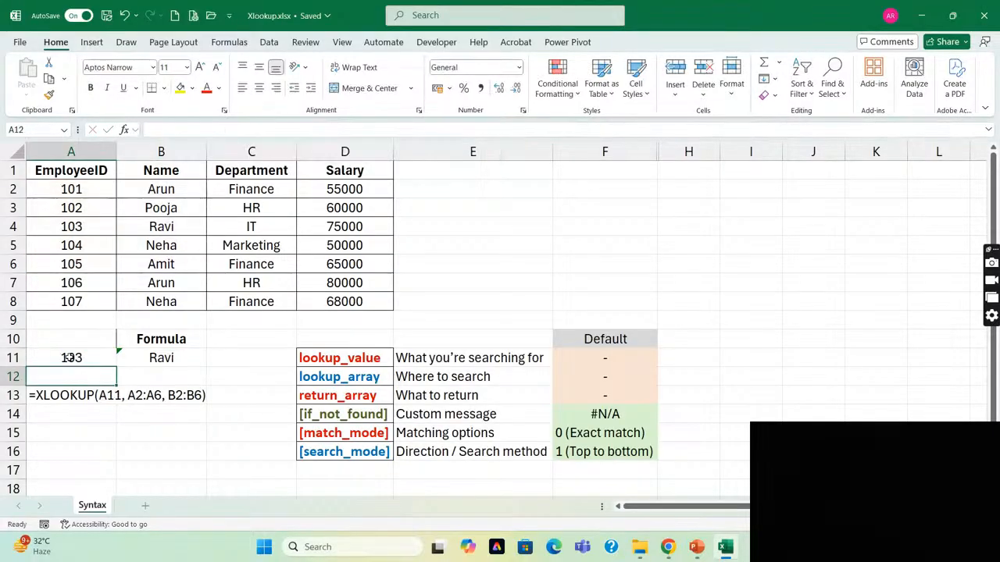
# Test the XLOOKUP formula by entering employee ID 102 and then 101 in A11.
pyautogui.click(70, 358)
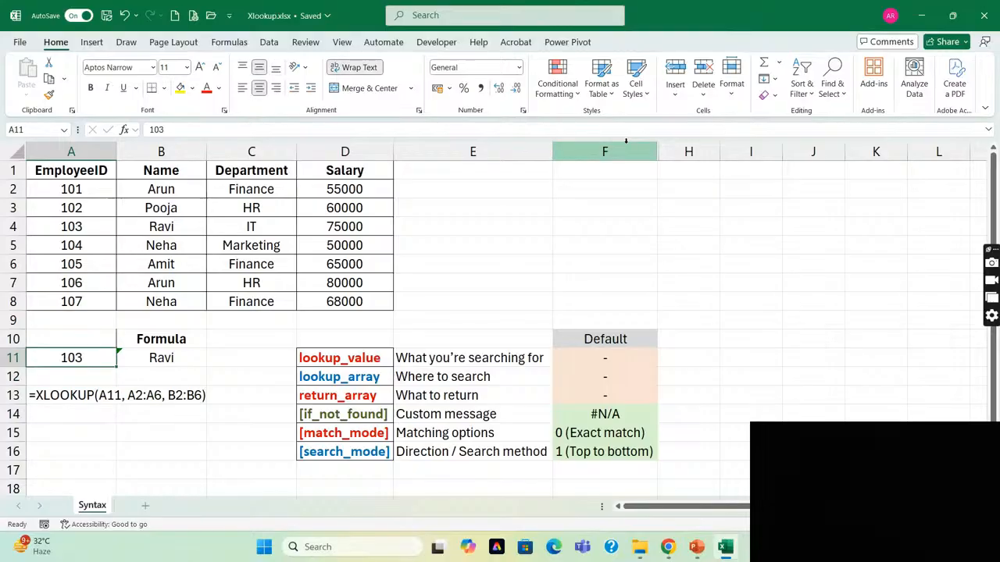
pyautogui.write('102')
pyautogui.press('Return')
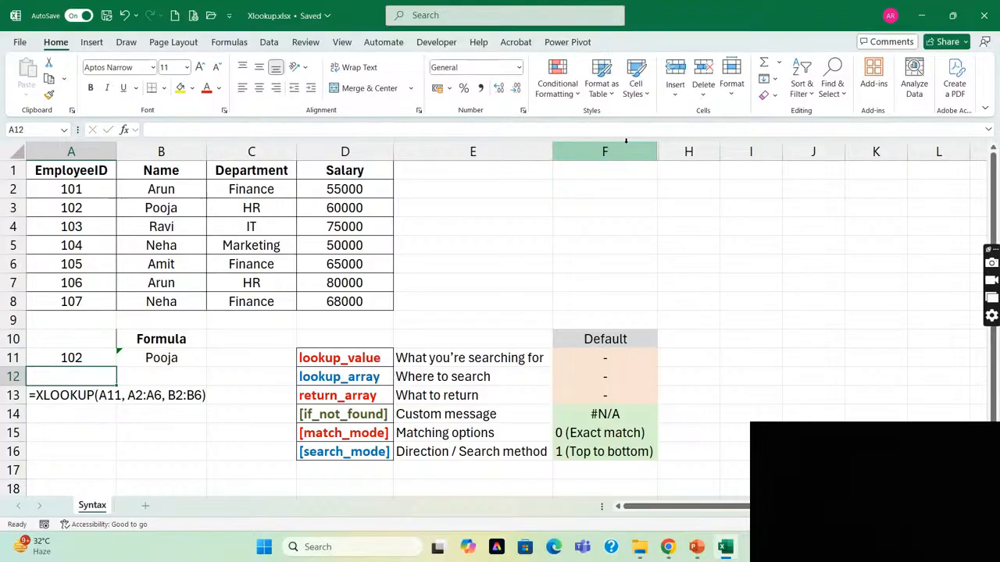
pyautogui.press('Up')
pyautogui.write('101')
pyautogui.press('Return')
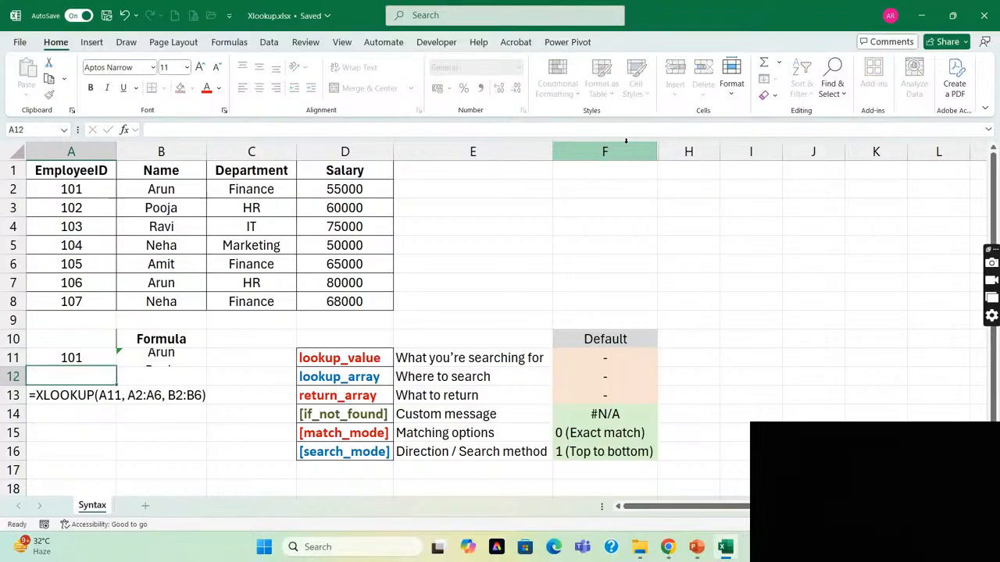
# Extend the lookup array in the B11 XLOOKUP formula to A2:A8.
pyautogui.press('Right')
pyautogui.press('Up')
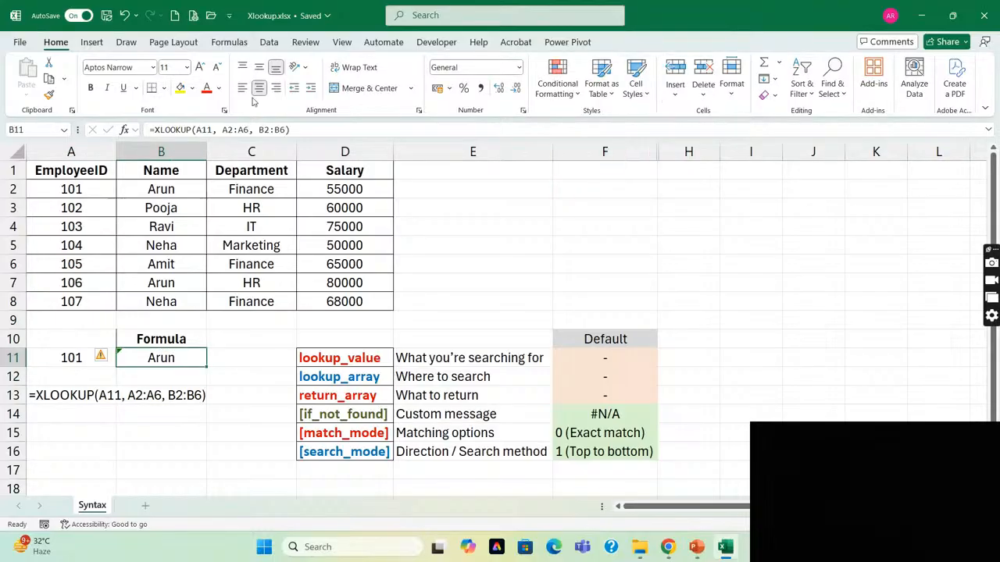
pyautogui.click(248, 130)
pyautogui.press('BackSpace')
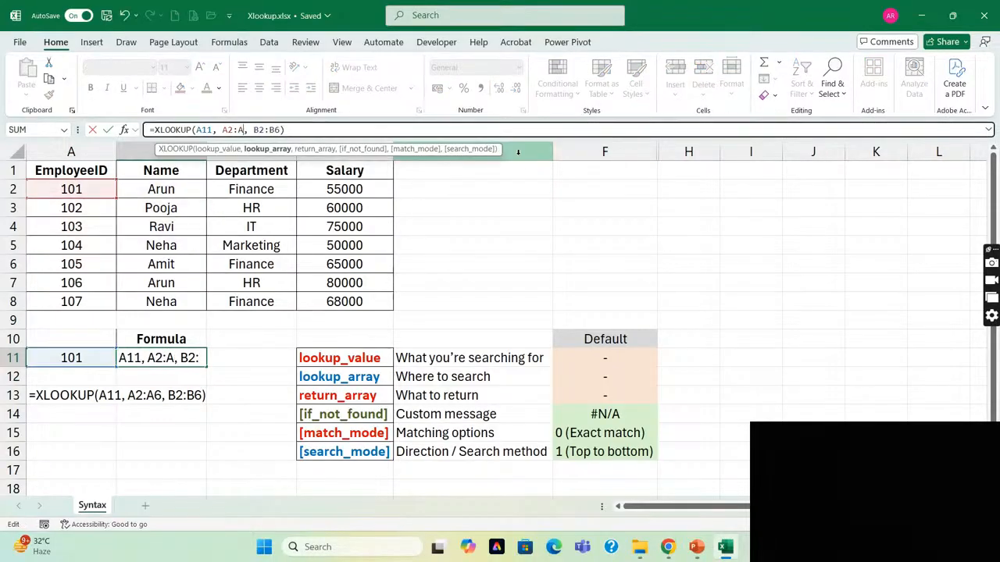
pyautogui.write('8')
pyautogui.press('Return')
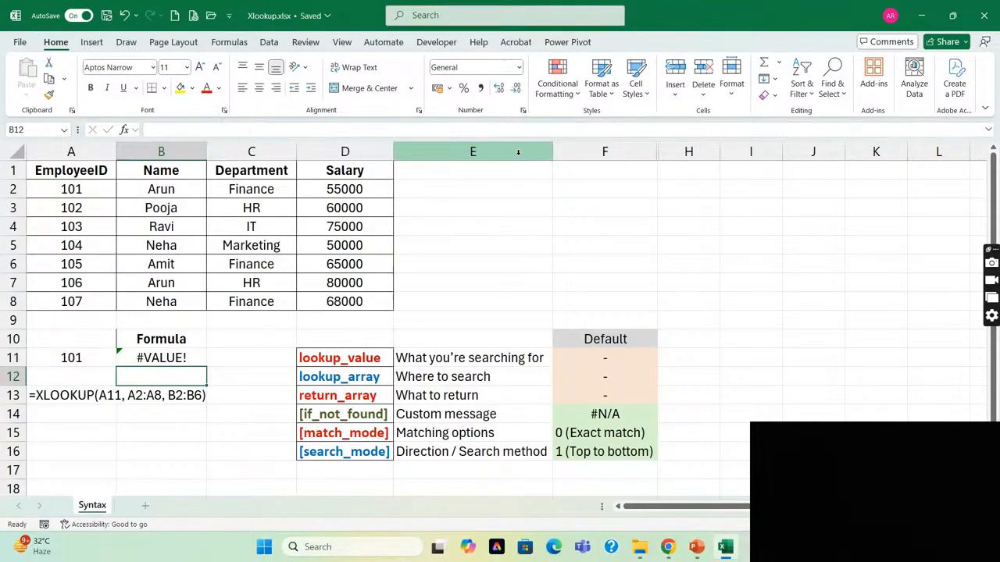
# Extend the return array in the B11 XLOOKUP formula to B2:B8.
pyautogui.press('Up')
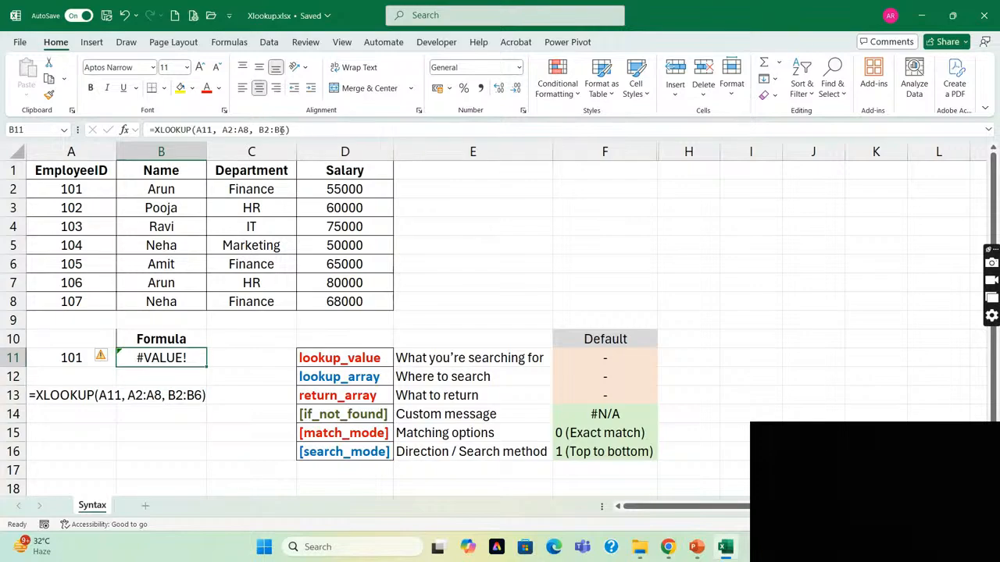
pyautogui.click(281, 130)
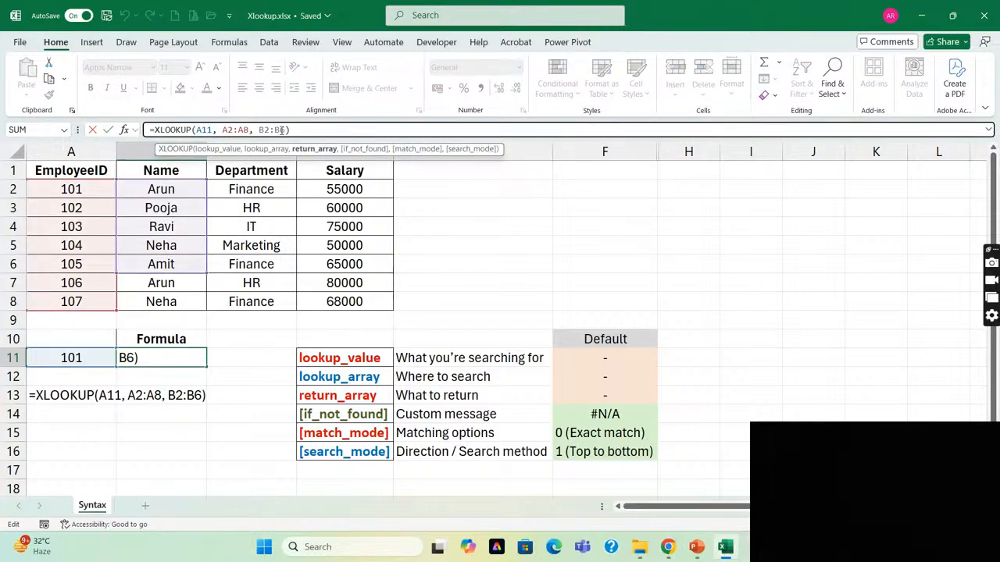
pyautogui.press('BackSpace')
pyautogui.write('8')
pyautogui.press('Return')
# Test the extended ranges by entering employee ID 106 and then 107 in A11.
pyautogui.press('Up')
pyautogui.press('Left')
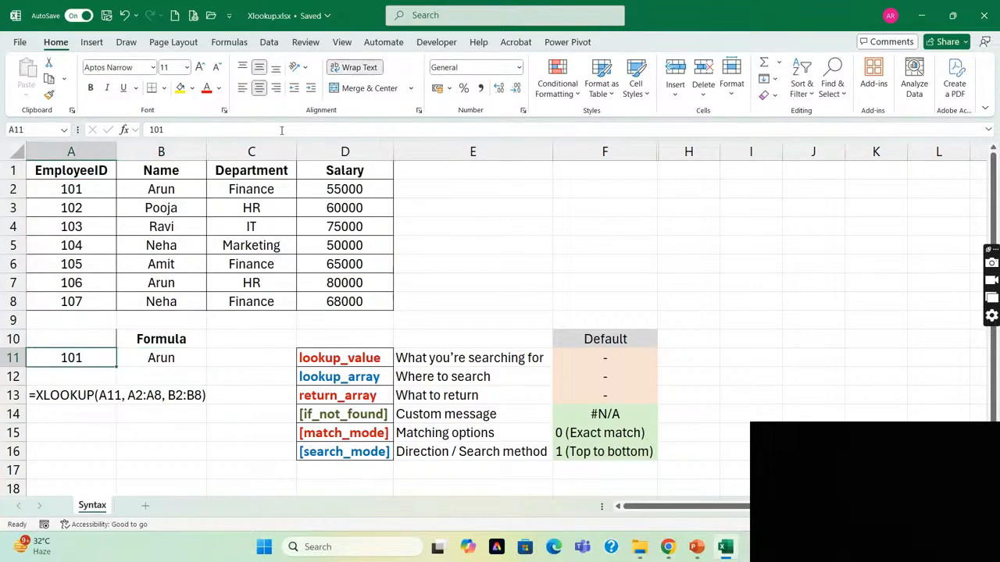
pyautogui.write('106')
pyautogui.press('Return')
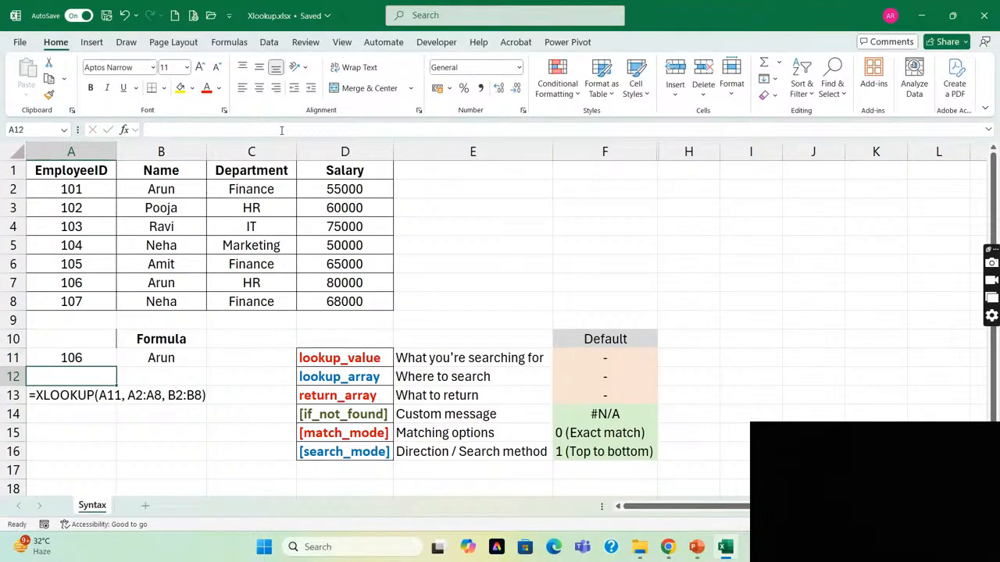
pyautogui.press('Up')
pyautogui.write('107')
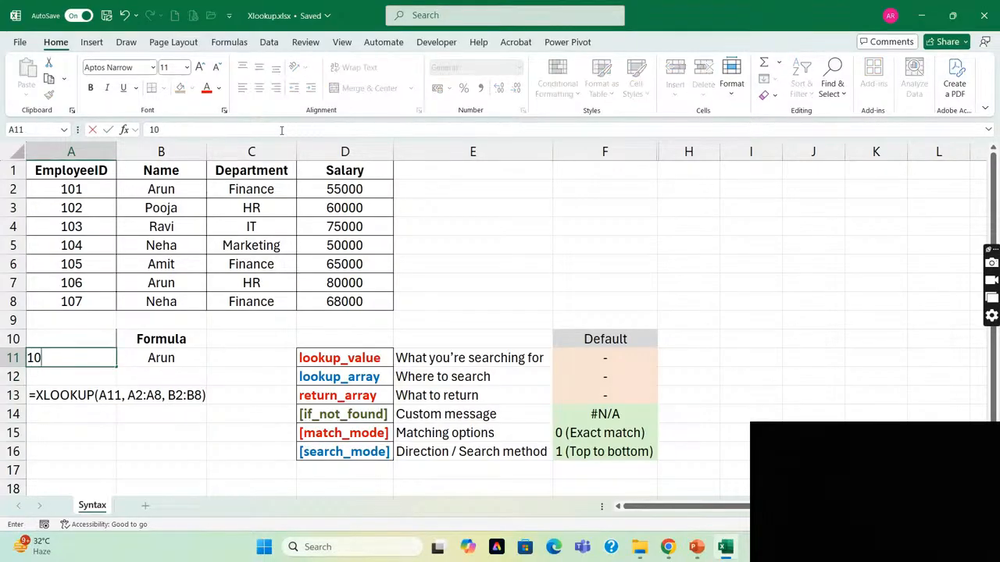
pyautogui.press('Return')
# Highlight the A11 lookup value reference within the XLOOKUP formula in B11, leaving it unedited.
pyautogui.press('Up')
pyautogui.press('Right')
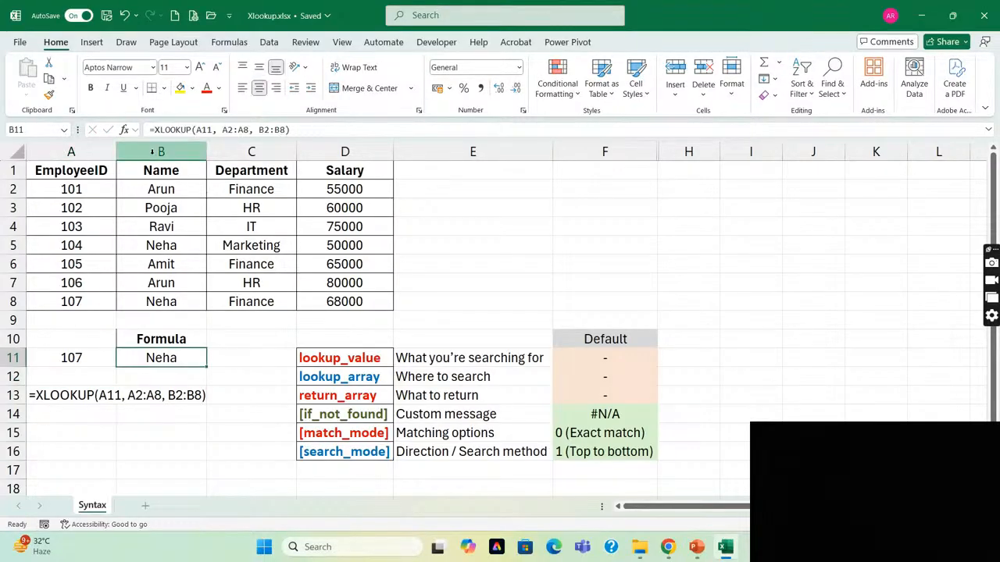
pyautogui.doubleClick(204, 129)
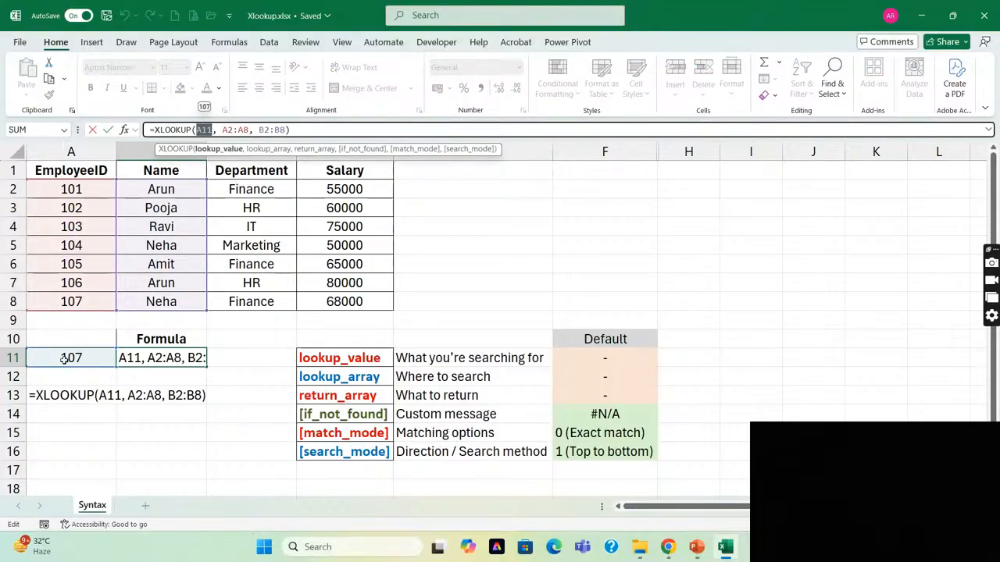
pyautogui.press('Escape')
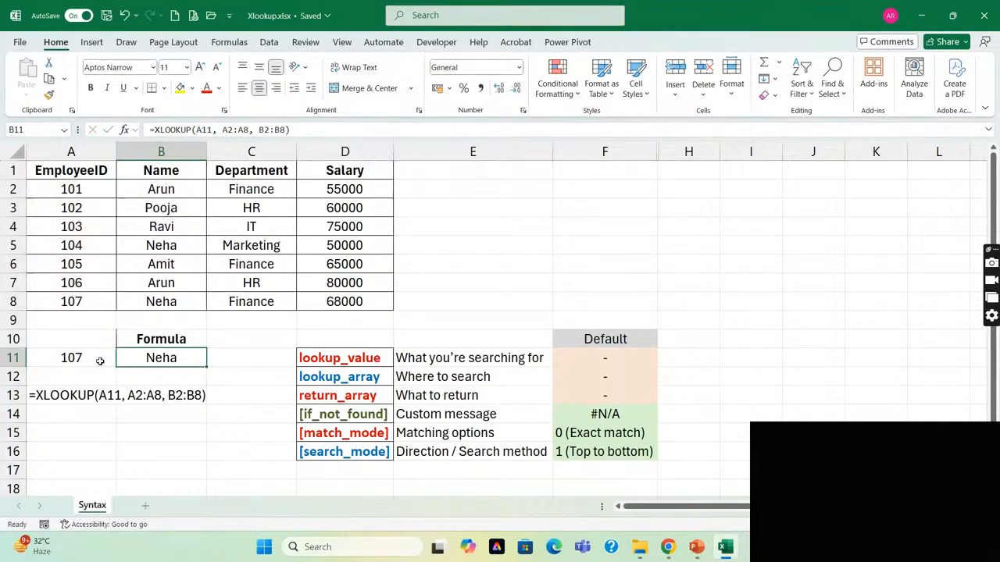
# Point to the if_not_found argument in D14, and highlight the three arguments already used in the B11 formula.
pyautogui.click(327, 413)
pyautogui.press('Left')
pyautogui.press('Left')
pyautogui.press('Up')
pyautogui.press('Up')
pyautogui.press('Up')
pyautogui.moveTo(196, 131); pyautogui.dragTo(286, 131)
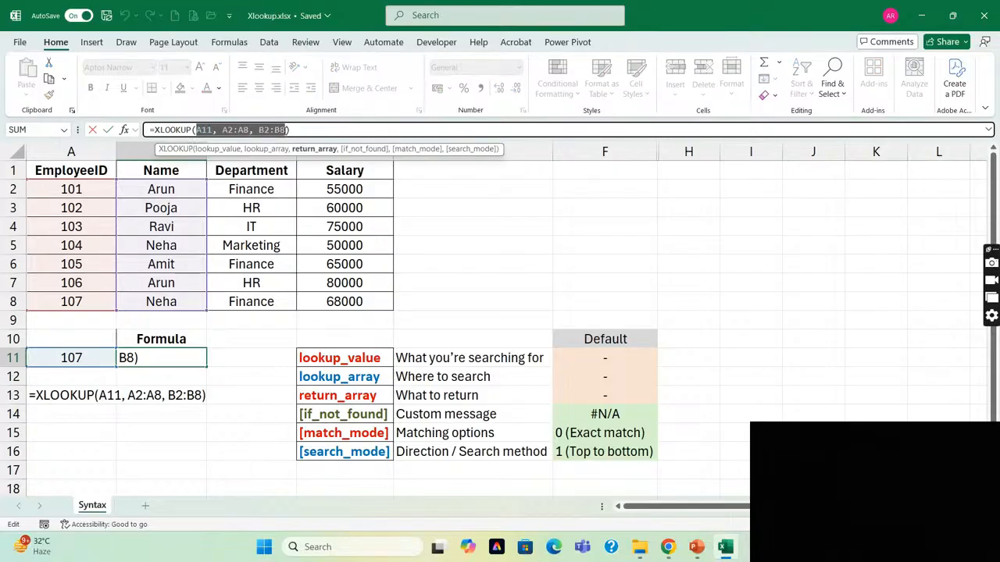
pyautogui.press('Escape')
# Enter the unlisted employee ID 110 in A11 and select the XLOOKUP formula in B11.
pyautogui.press('Left')
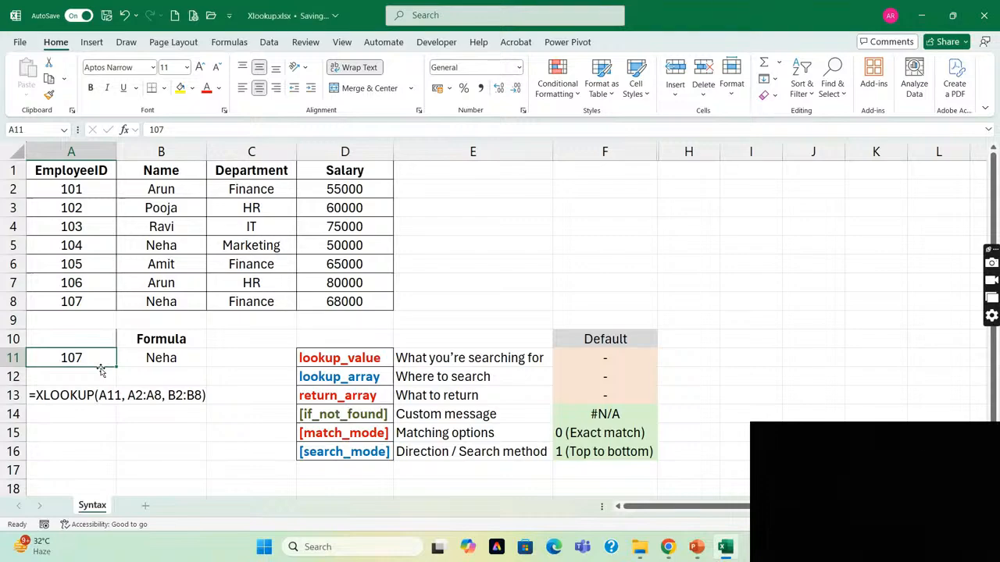
pyautogui.write('110')
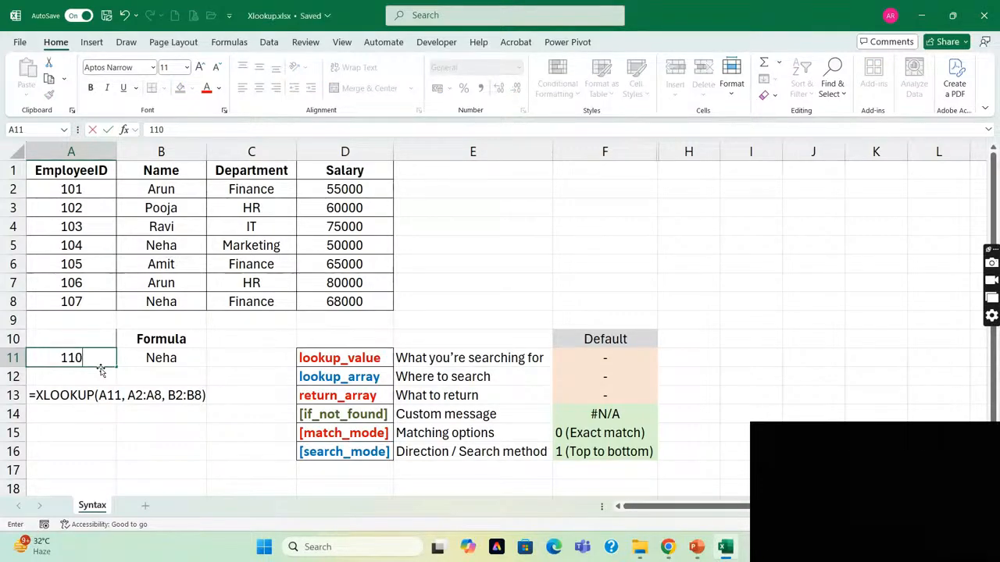
pyautogui.press('Return')
pyautogui.press('Up')
pyautogui.press('Right')
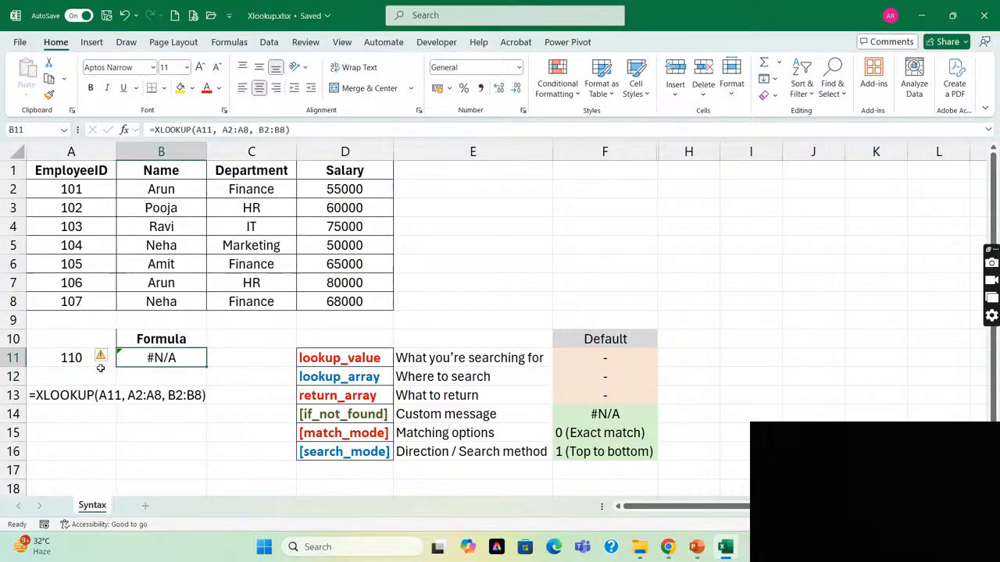
# Examine the if_not_found argument and its custom message description in row 14, and return to the formula in B11.
pyautogui.click(484, 416)
pyautogui.press('Left')
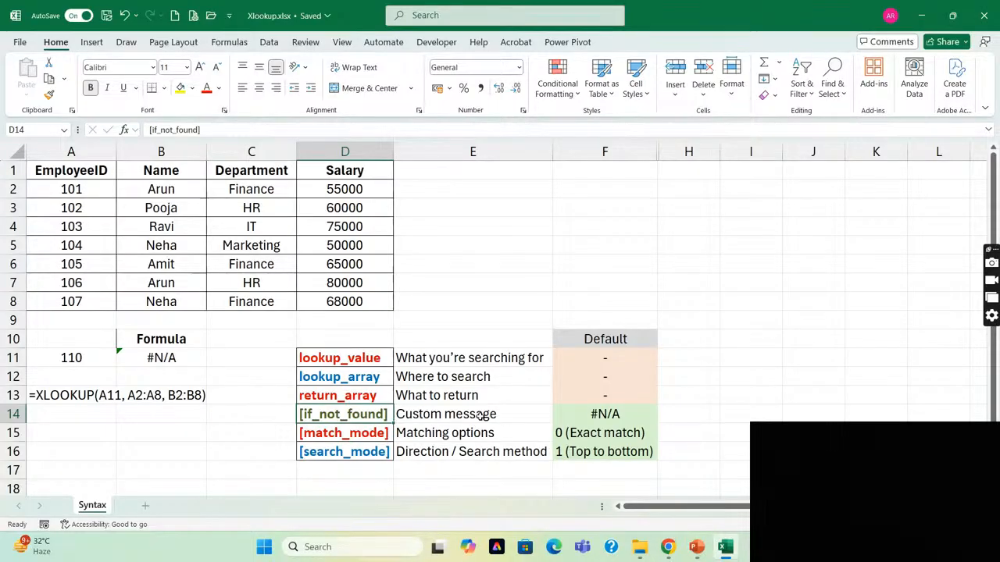
pyautogui.press('Left')
pyautogui.press('Up')
pyautogui.press('Up')
pyautogui.press('Right')
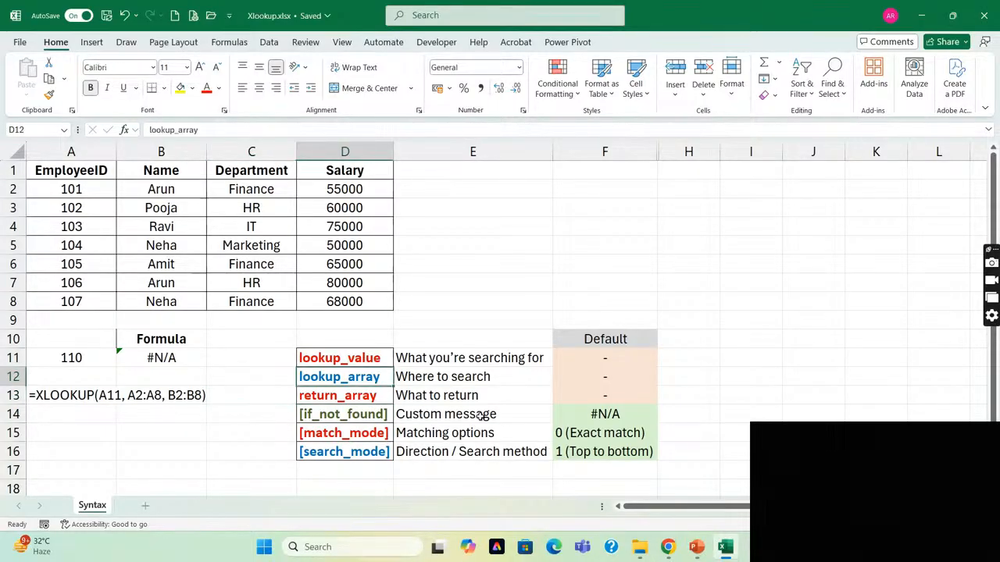
pyautogui.press('Down')
pyautogui.press('Down')
pyautogui.press('Left')
pyautogui.press('Left')
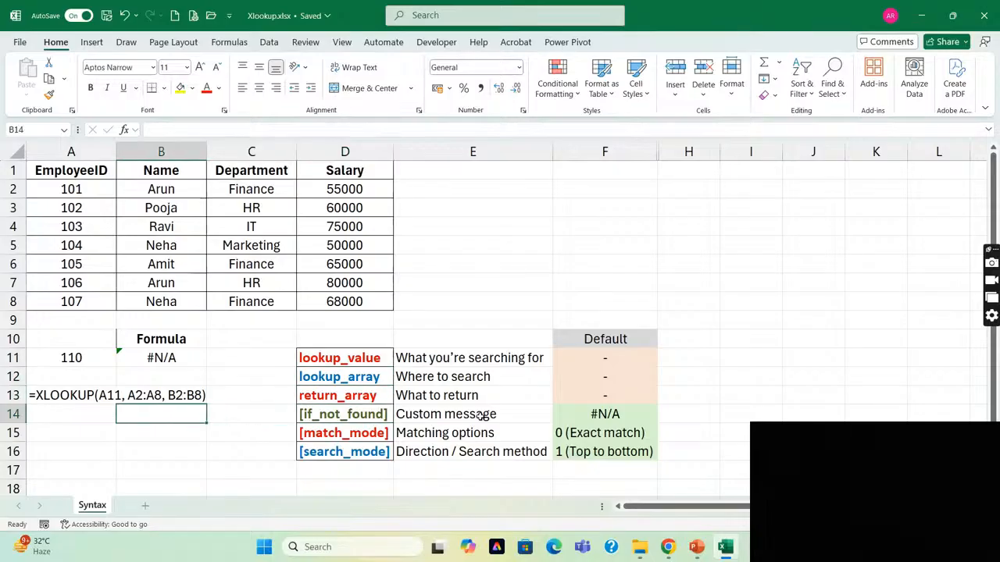
pyautogui.press('Up')
pyautogui.press('Up')
pyautogui.press('Up')
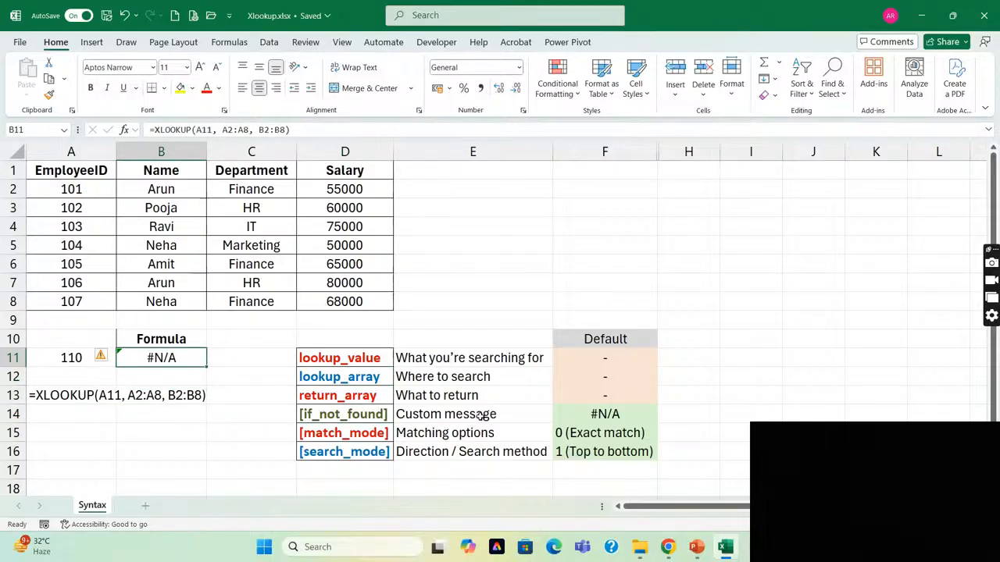
# Add "Not Found" as the if_not_found argument of the XLOOKUP formula in B11.
pyautogui.press('Down')
pyautogui.press('Up')
pyautogui.click(287, 129)
pyautogui.write(',')
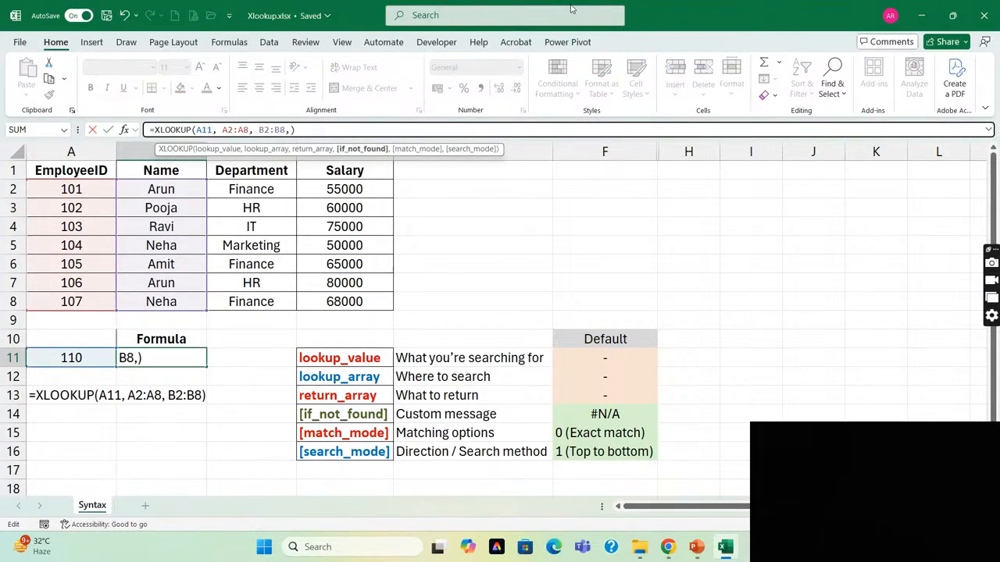
pyautogui.write('"Not Found"')
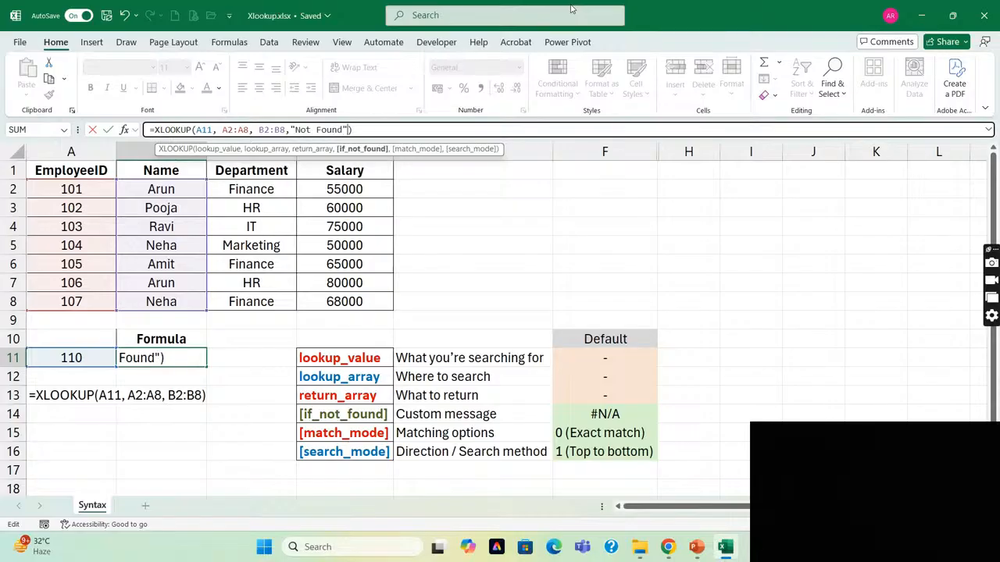
pyautogui.press('Return')
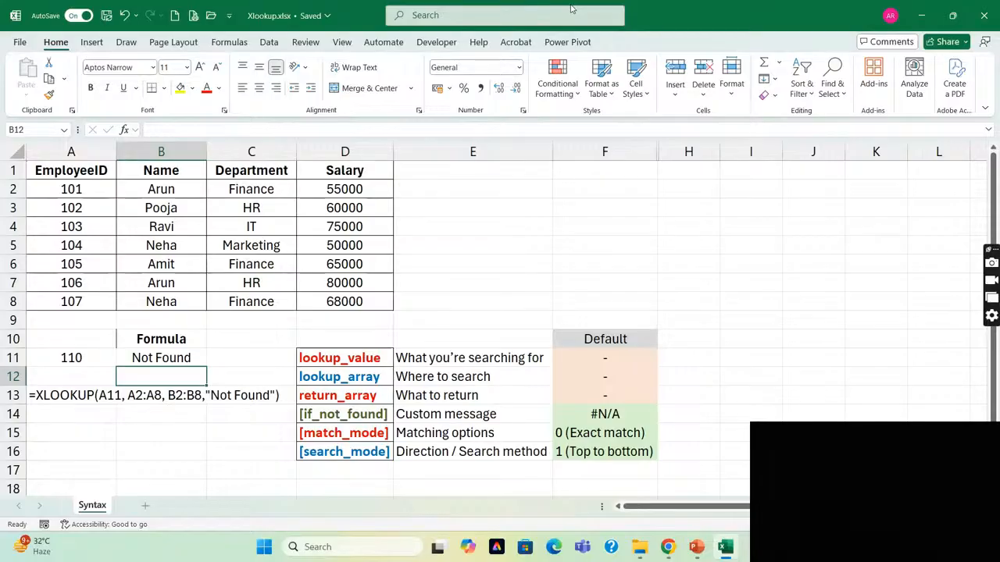
pyautogui.press('Up')
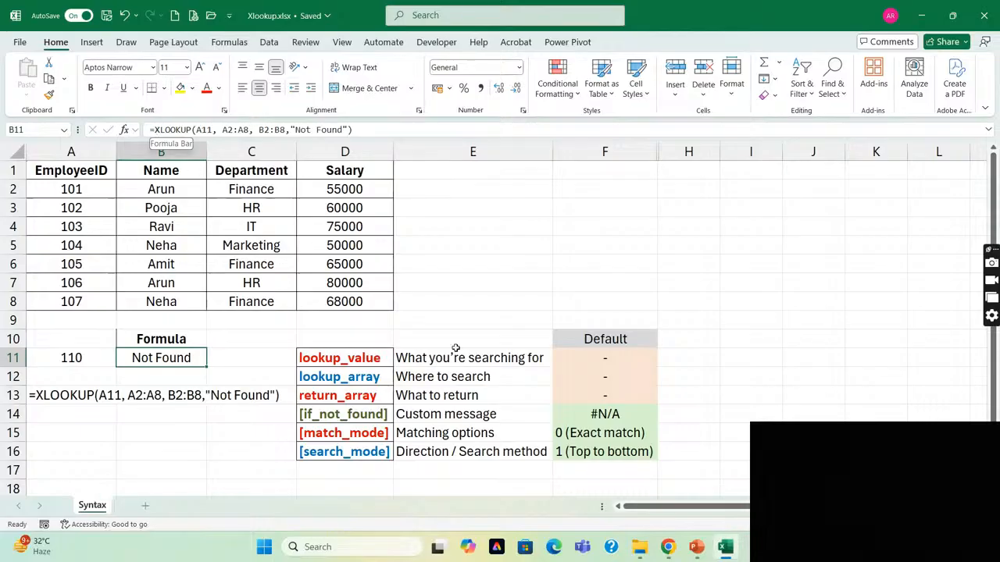
# Point to the if_not_found argument in D14 and change the custom message in the B11 formula to "Not available".
pyautogui.click(362, 414)
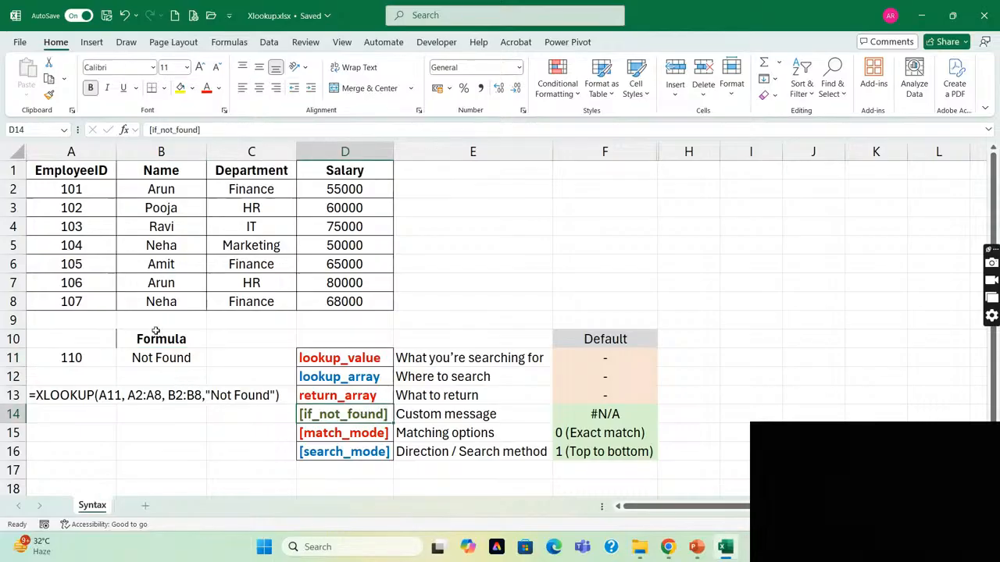
pyautogui.click(154, 360)
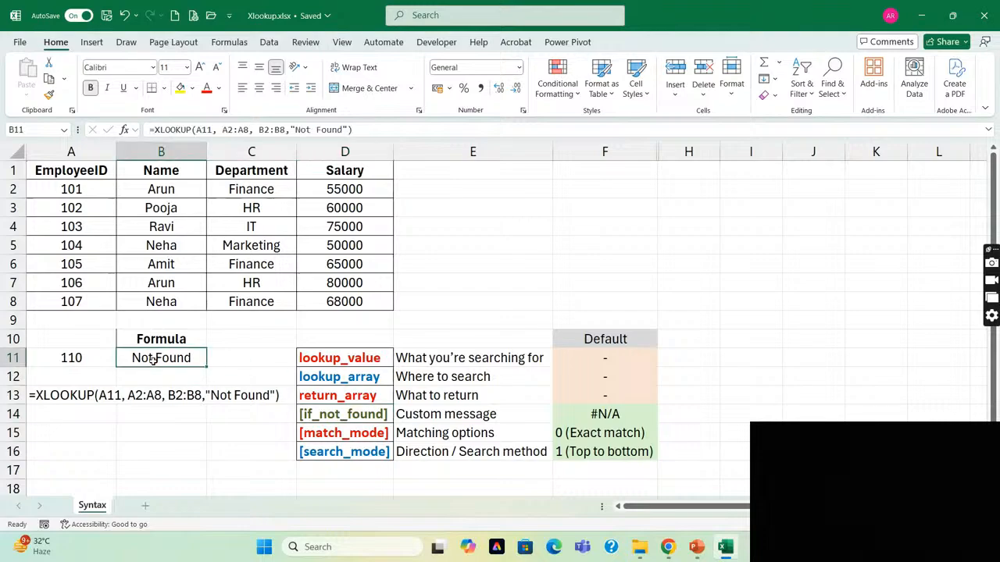
pyautogui.doubleClick(342, 130)
pyautogui.write('avail')
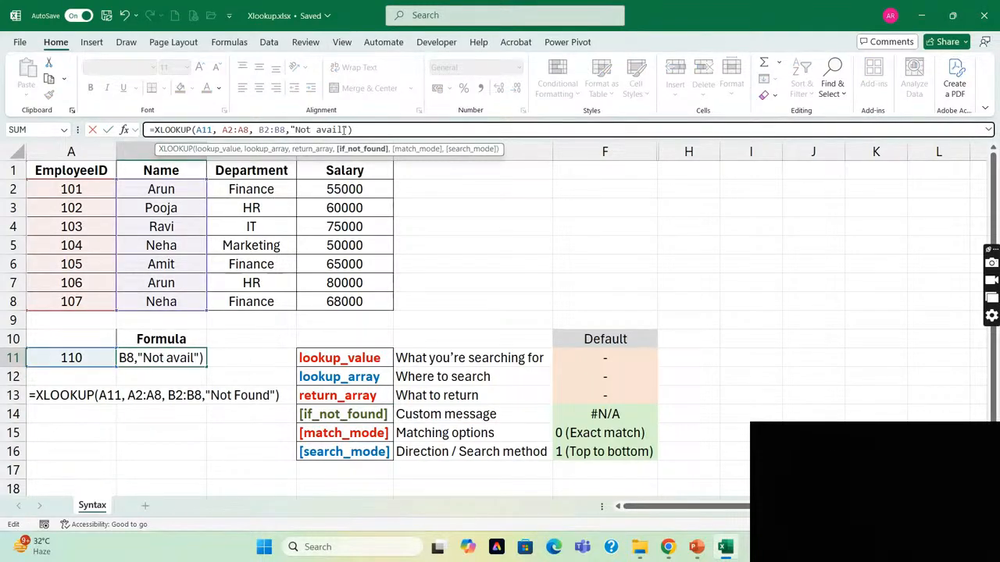
pyautogui.write('able')
pyautogui.press('Return')
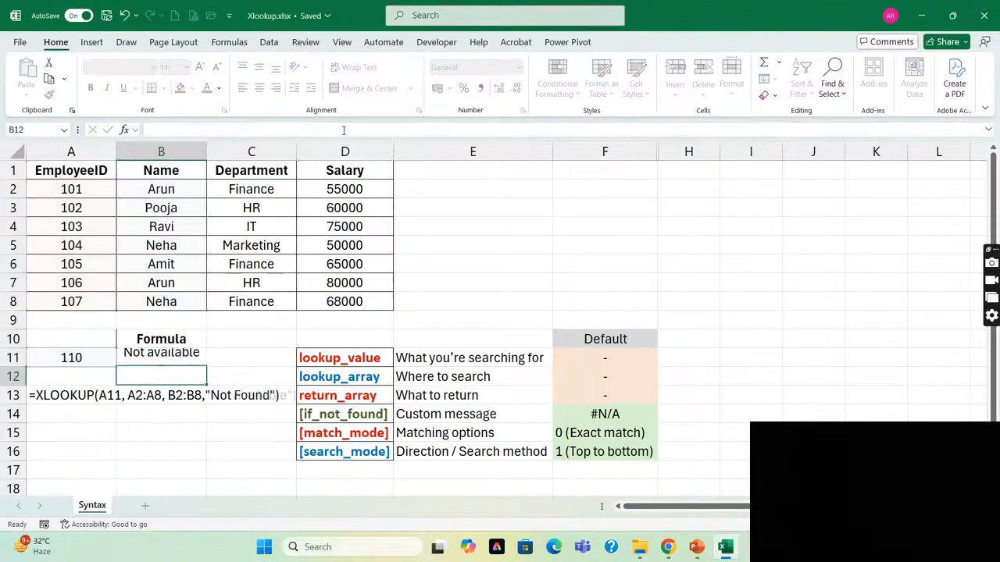
# Enter the listed employee ID 105 in A11 to test the lookup with an existing value.
pyautogui.press('Up')
pyautogui.press('Left')
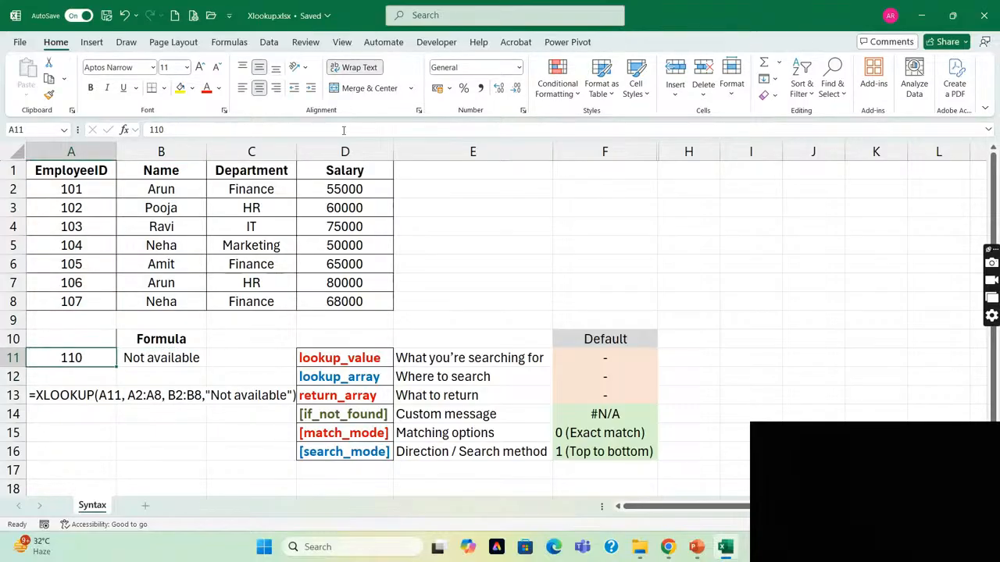
pyautogui.write('105')
pyautogui.press('Return')
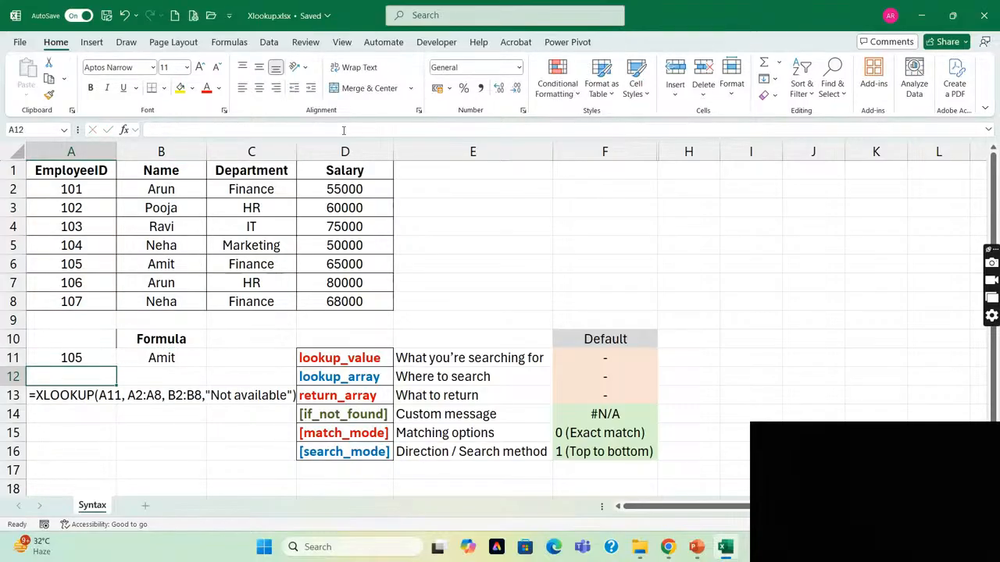
# Enter the unlisted employee ID 110 in A11 again and select the XLOOKUP formula in B11.
pyautogui.press('Right')
pyautogui.press('Up')
pyautogui.press('Left')
pyautogui.write('110')
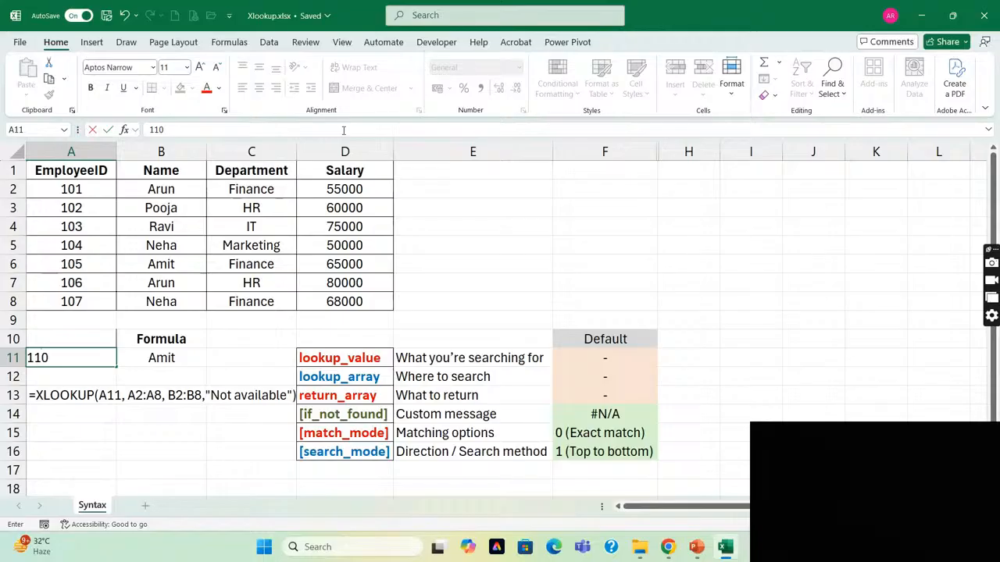
pyautogui.press('Return')
pyautogui.press('Right')
pyautogui.press('Up')
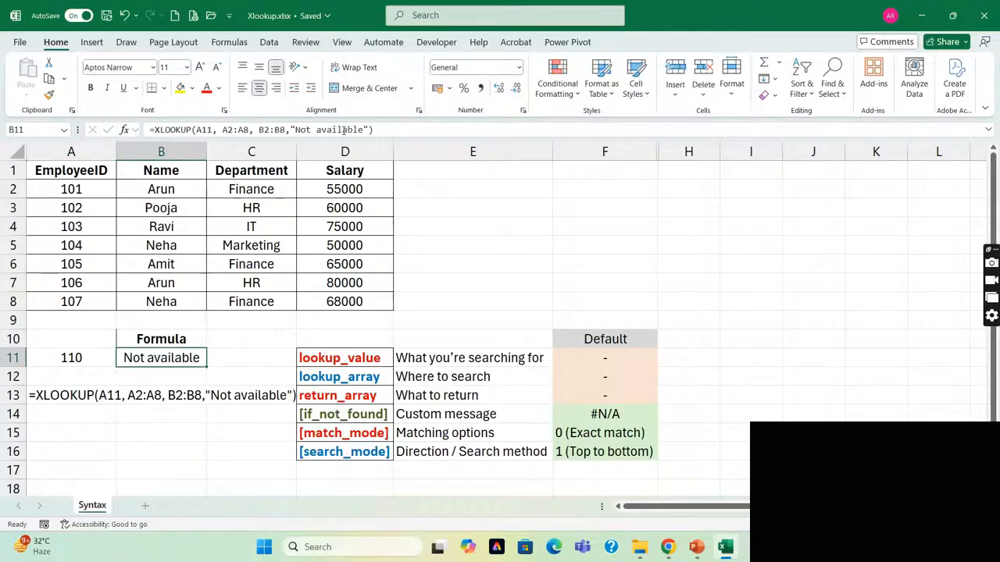
# Examine the if_not_found argument in row 14 and the match_mode argument with its matching options and default in row 15.
pyautogui.press('Right')
pyautogui.press('Right')
pyautogui.press('Right')
pyautogui.press('Down')
pyautogui.press('Down')
pyautogui.press('Down')
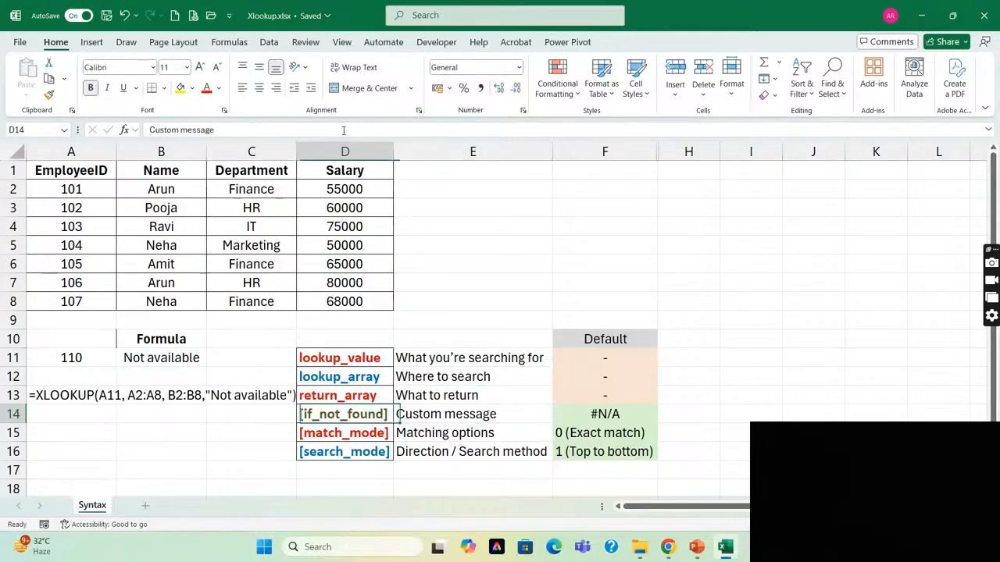
pyautogui.press('Left')
pyautogui.press('Down')
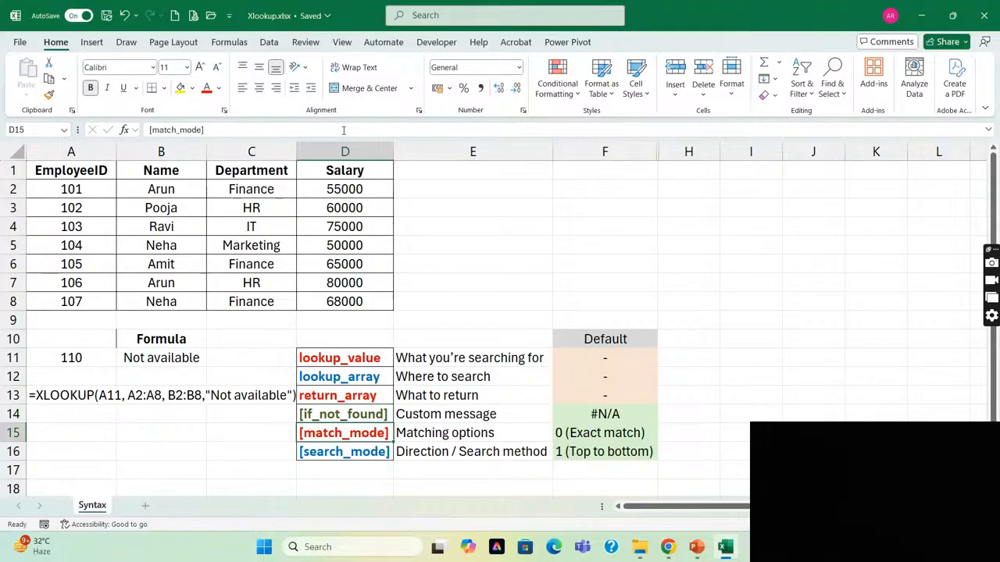
pyautogui.press('Right')
pyautogui.press('Right')
pyautogui.press('Left')
pyautogui.press('Left')
pyautogui.press('Left')
# Add match_mode 0 (exact match) as the fifth argument of the B11 XLOOKUP formula and review the formula.
pyautogui.press('Left')
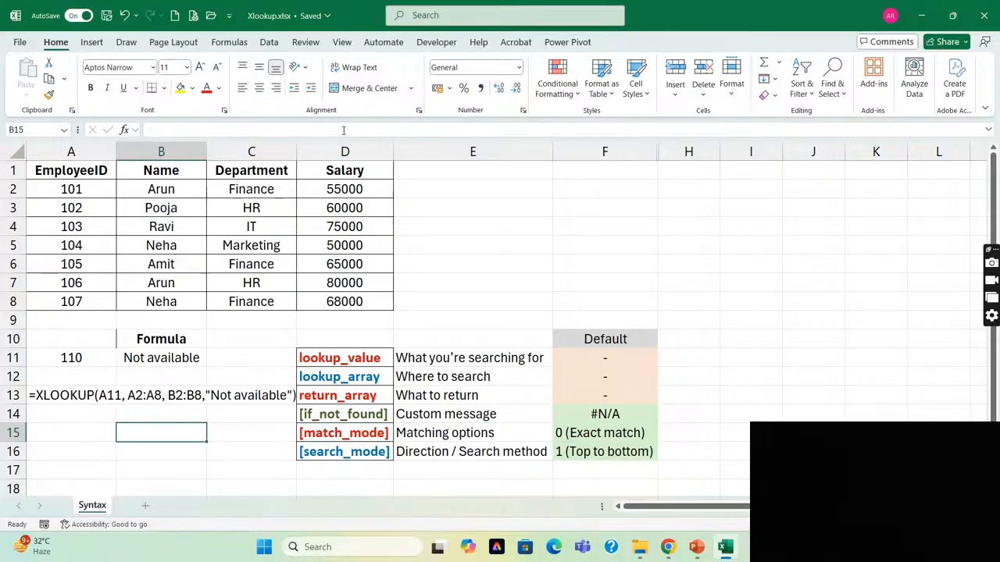
pyautogui.press('Up')
pyautogui.press('Up')
pyautogui.press('Up')
pyautogui.press('Up')
pyautogui.press('F2')
pyautogui.press('Left')
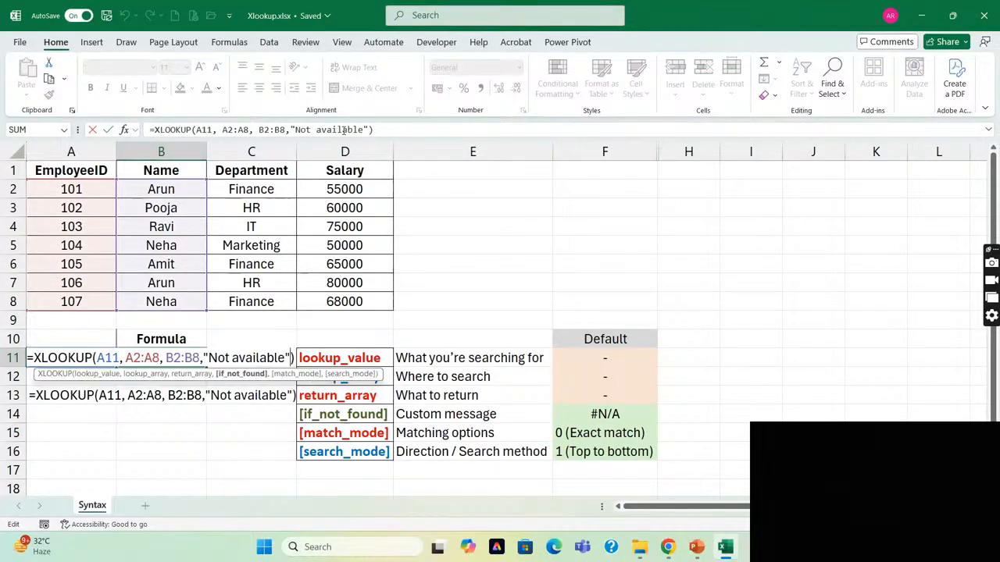
pyautogui.write(',')
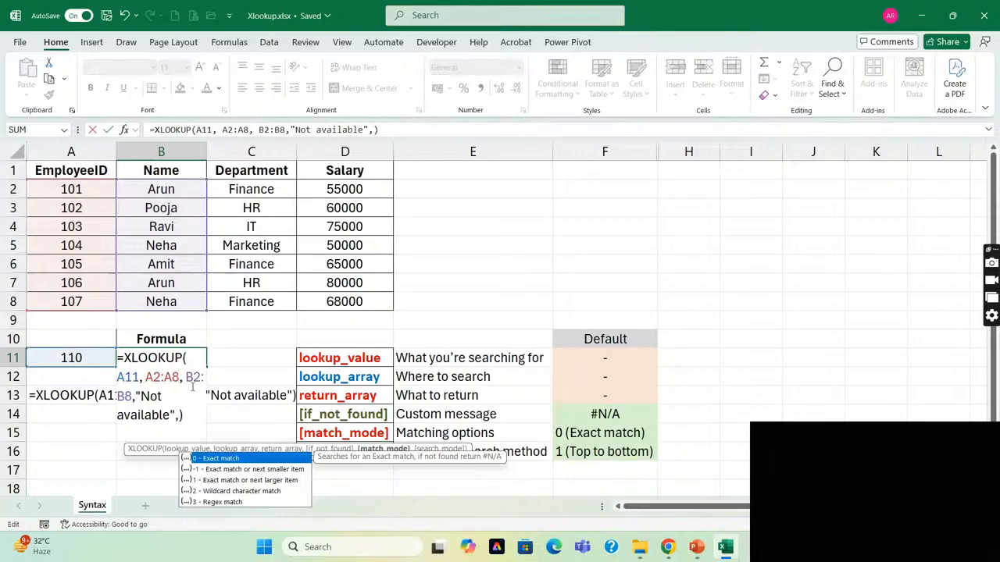
pyautogui.write('0')
pyautogui.press('Return')
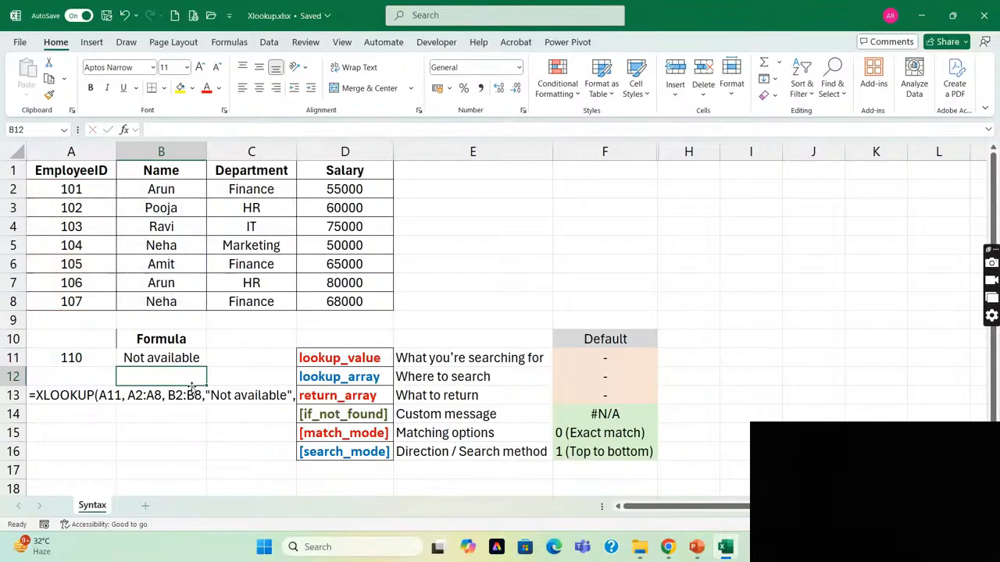
pyautogui.press('Up')
pyautogui.press('F2')
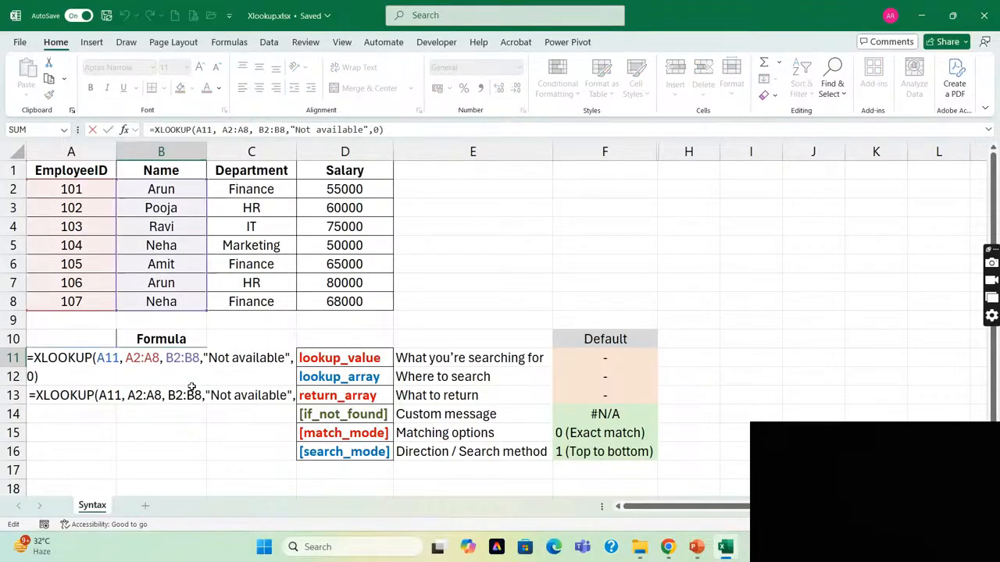
pyautogui.press('Escape')
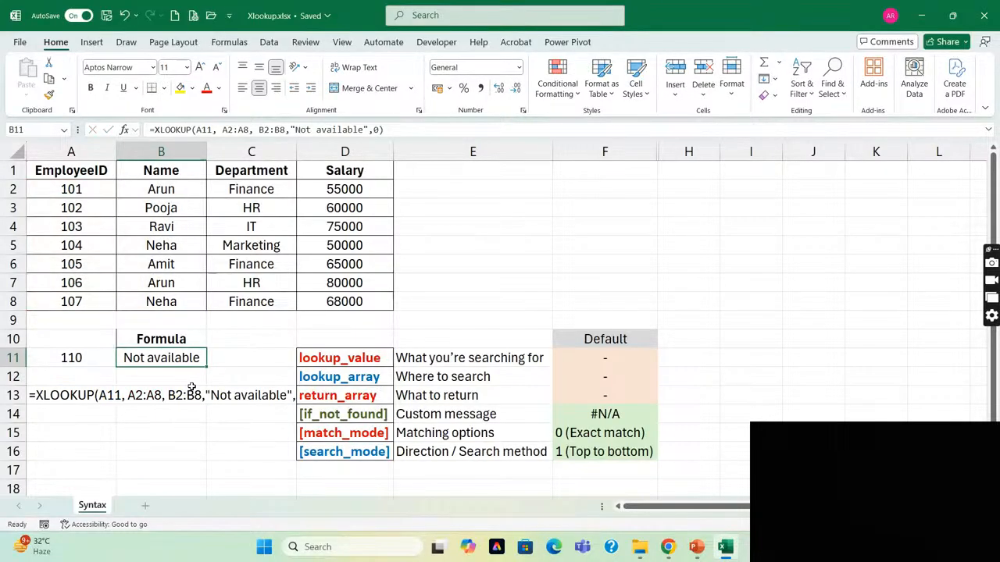
# Enter employee ID 105 in A11 to test the exact match, and select the formula in B11.
pyautogui.press('Left')
pyautogui.write('105')
pyautogui.press('Return')
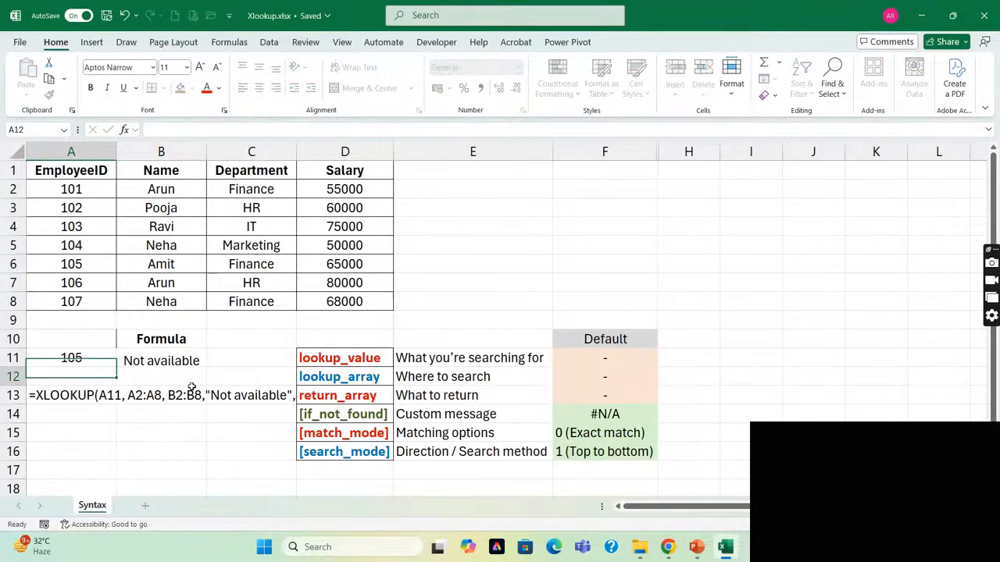
pyautogui.press('Up')
pyautogui.press('Right')
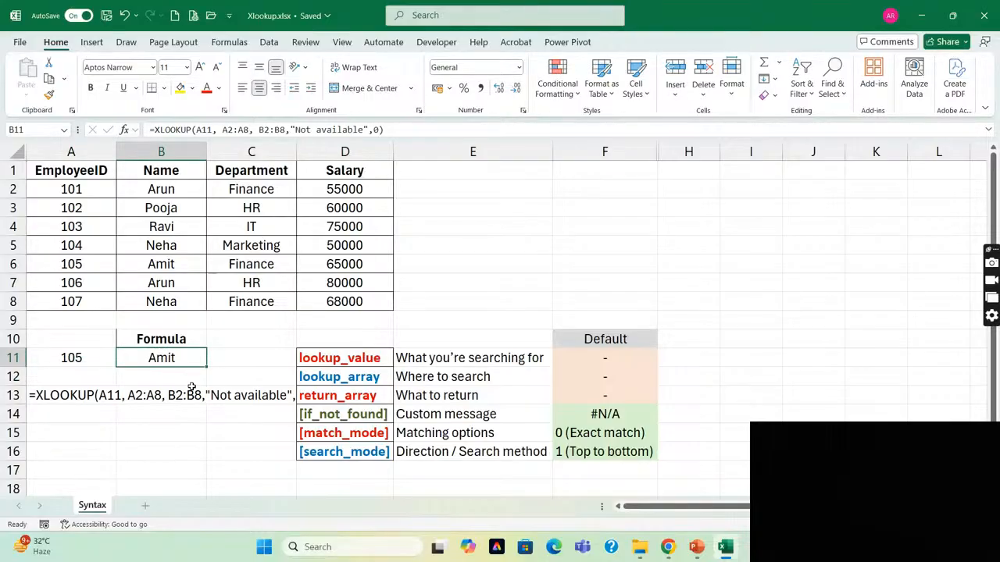
# Set the match_mode argument in the B11 formula to -1 (exact match or next smaller item).
pyautogui.press('F2')
pyautogui.press('Left')
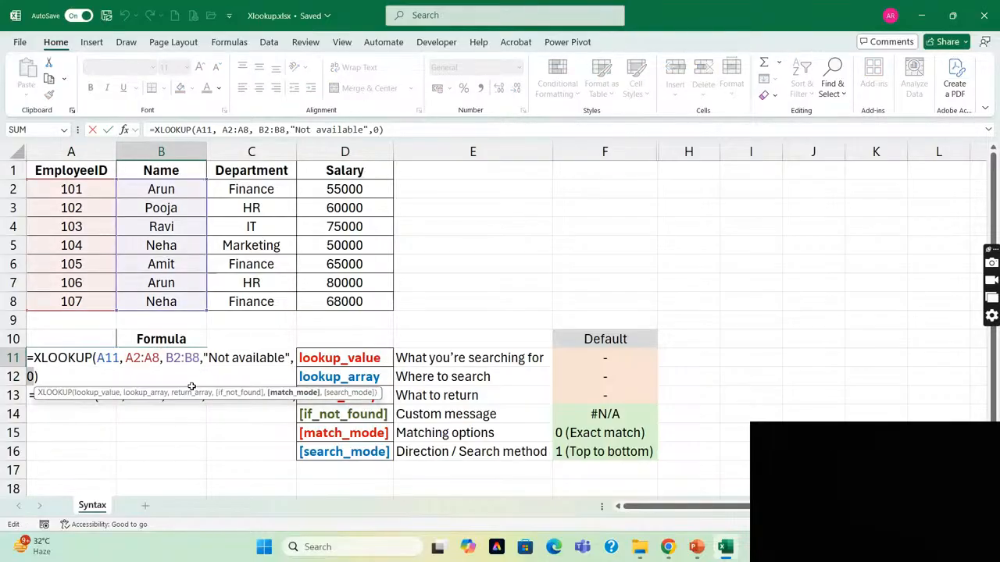
pyautogui.press('BackSpace')
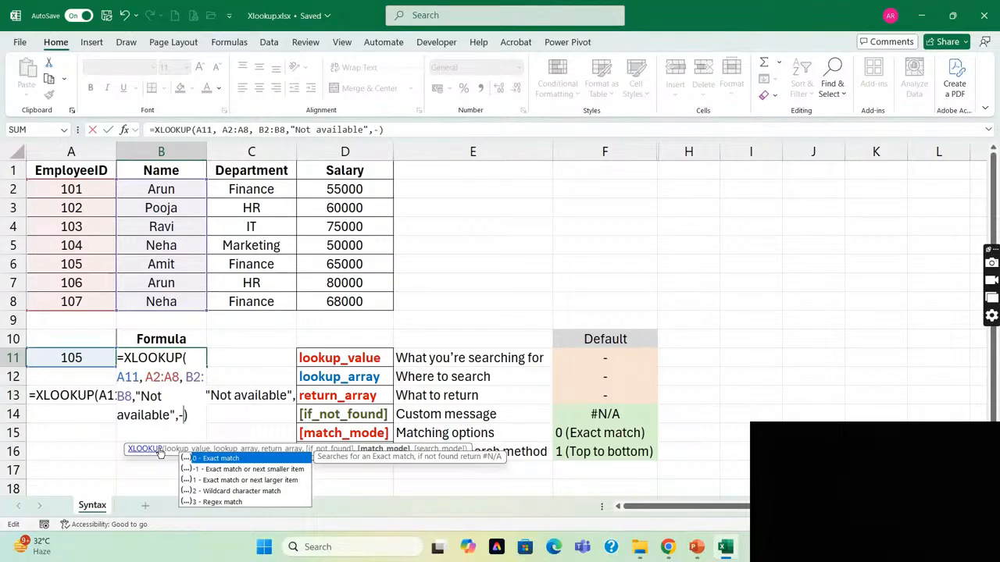
pyautogui.write('1')
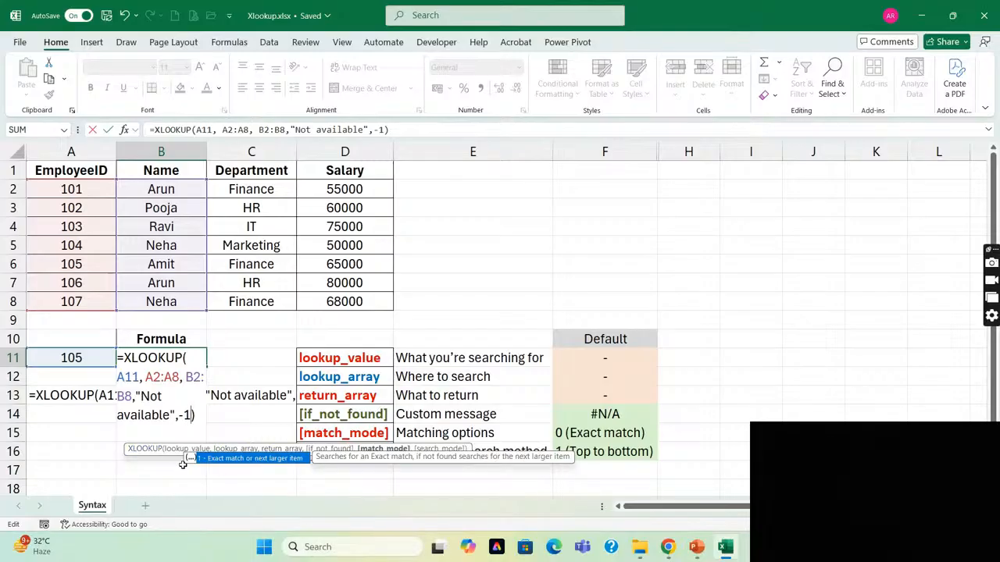
pyautogui.hotkey('ctrl', 'Return')
# Enter employee ID 110 in A11 and compare the B11 result with the last employee ID in A8.
pyautogui.click(86, 363)
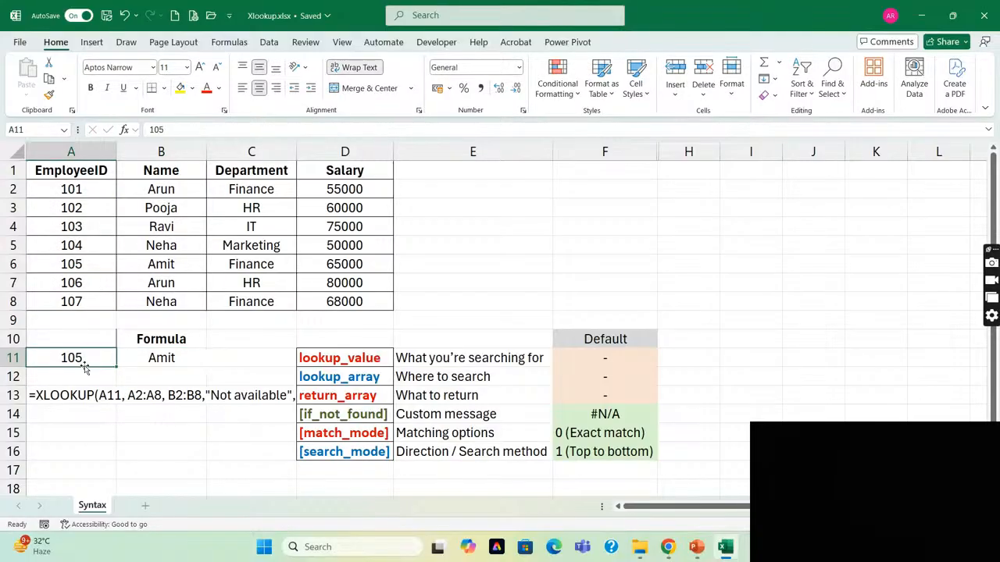
pyautogui.write('110')
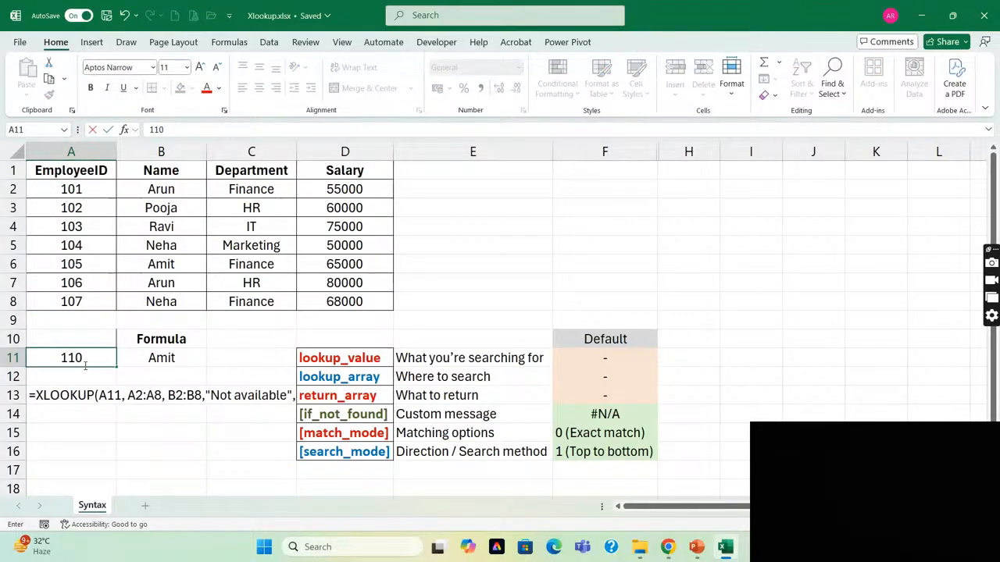
pyautogui.press('Return')
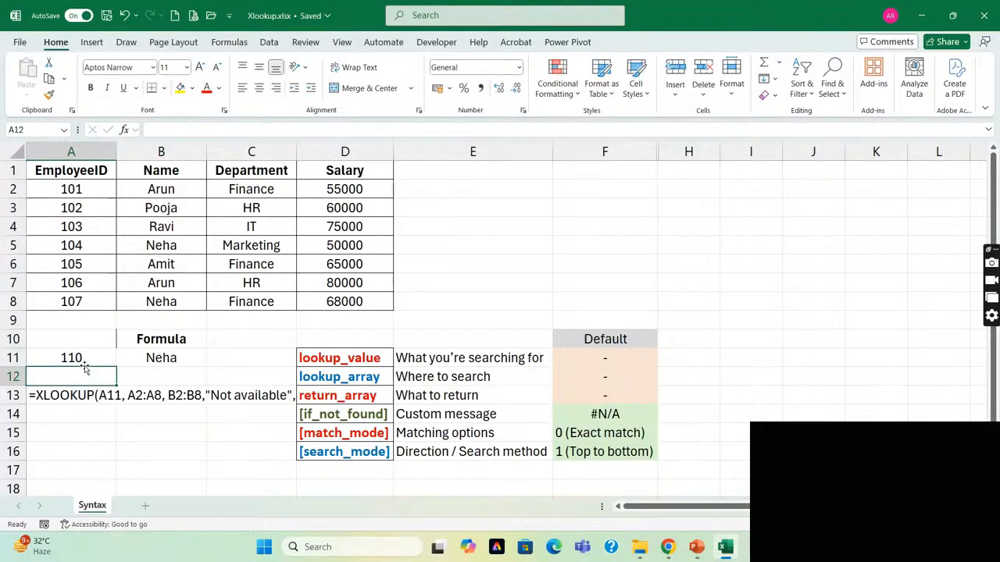
pyautogui.click(177, 360)
pyautogui.click(87, 364)
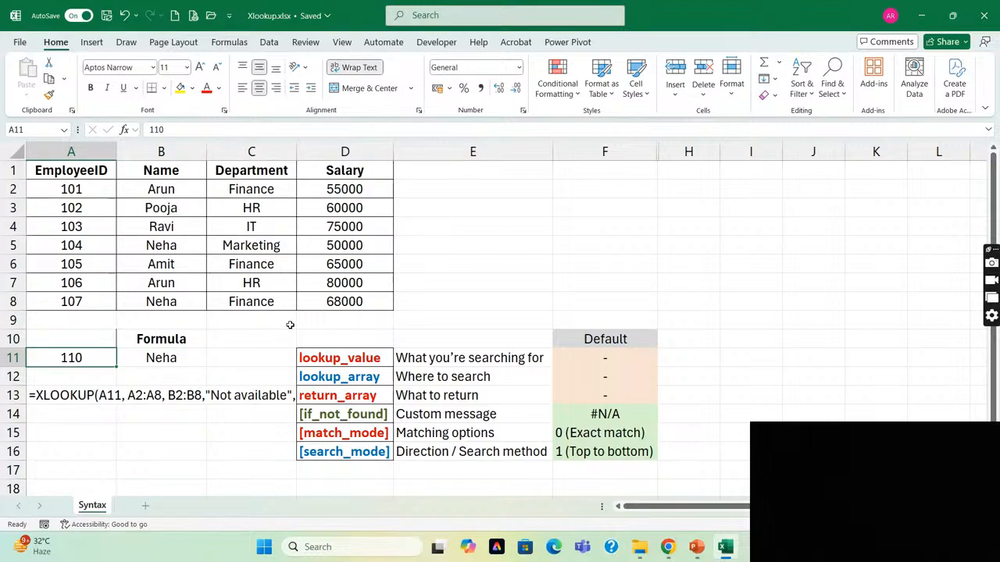
pyautogui.click(86, 304)
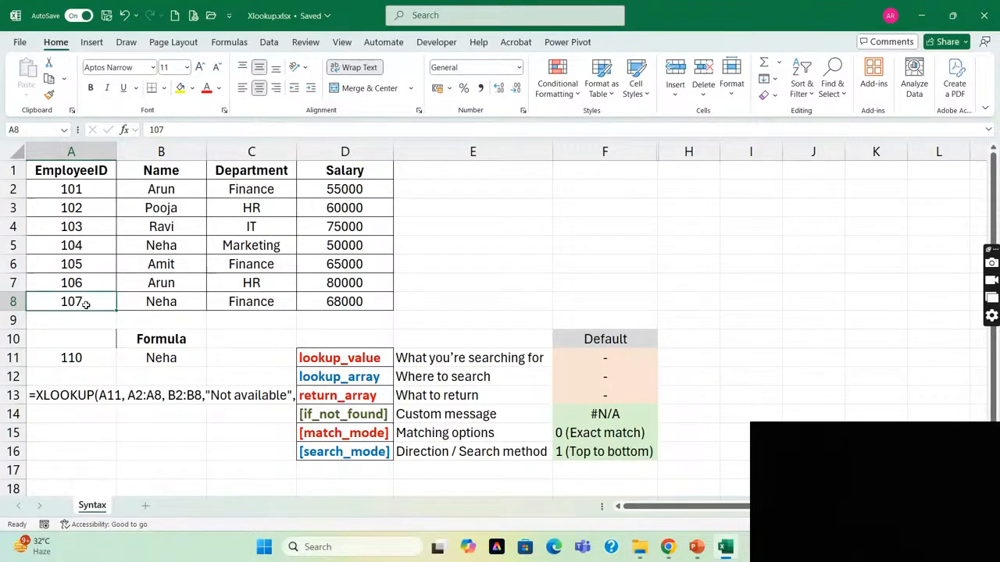
pyautogui.click(193, 362)
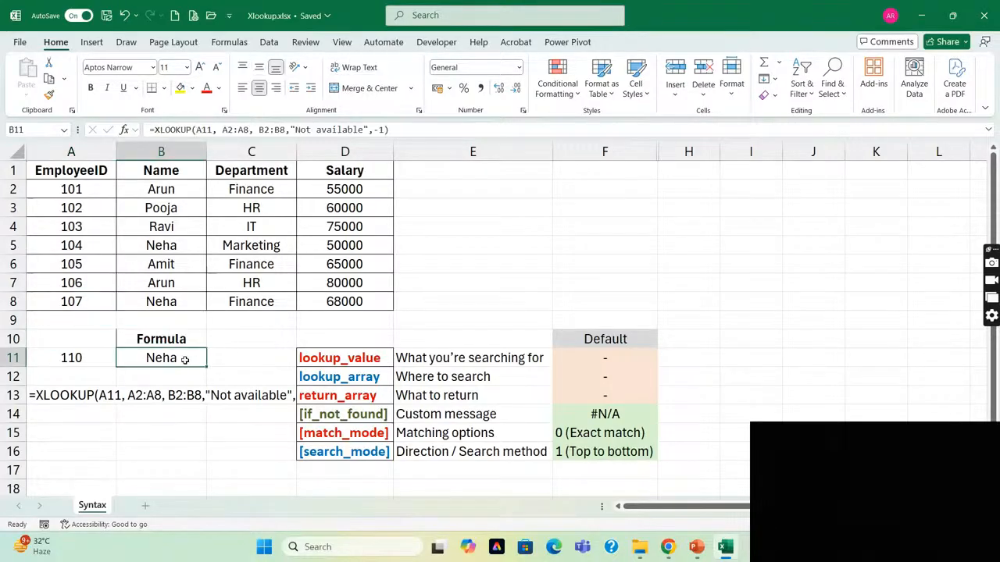
pyautogui.click(76, 359)
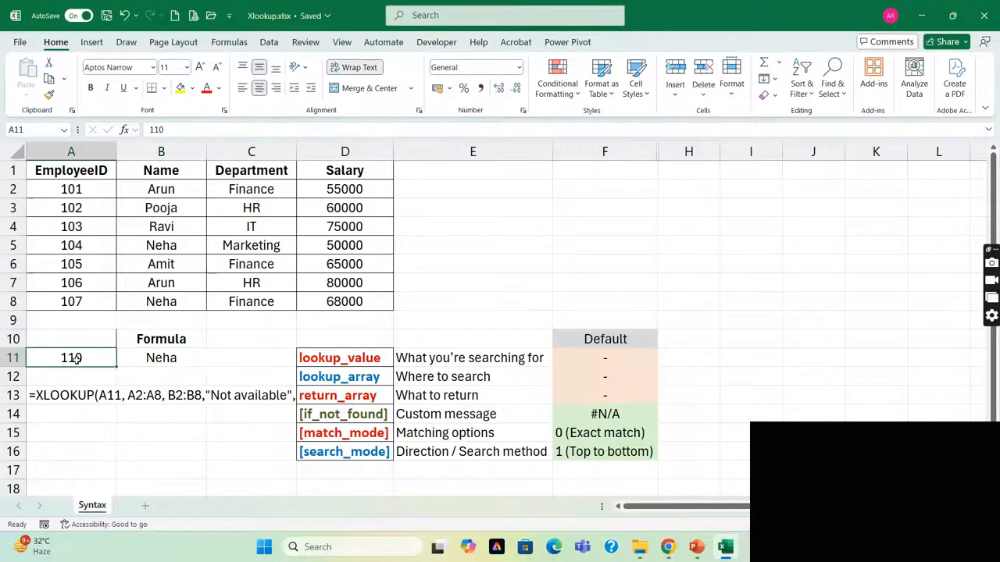
# Set the match_mode argument in the B11 formula to 1 (exact match or next larger item) and select A11.
pyautogui.doubleClick(162, 363)
pyautogui.press('Left')
pyautogui.press('BackSpace')
pyautogui.press('BackSpace')
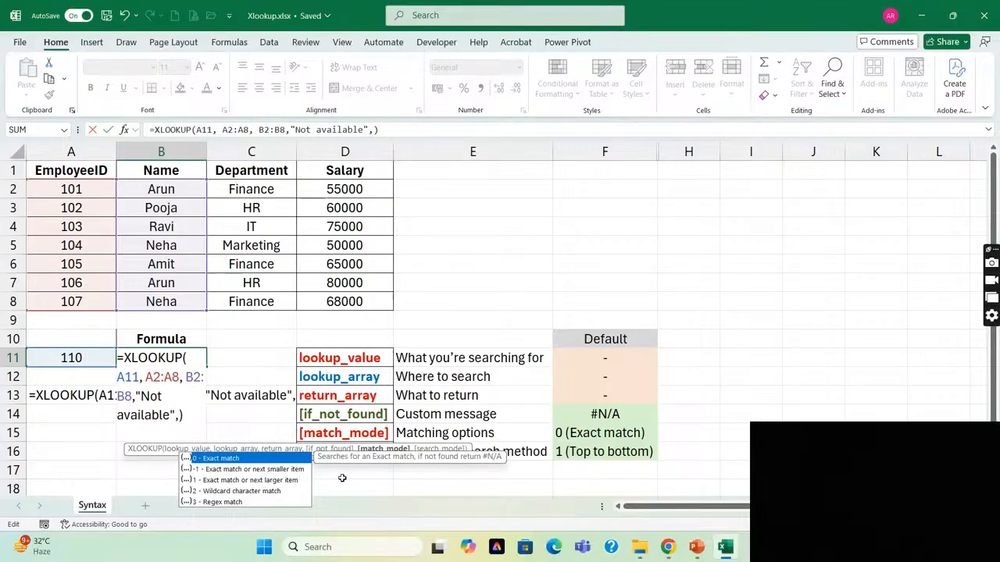
pyautogui.write('1')
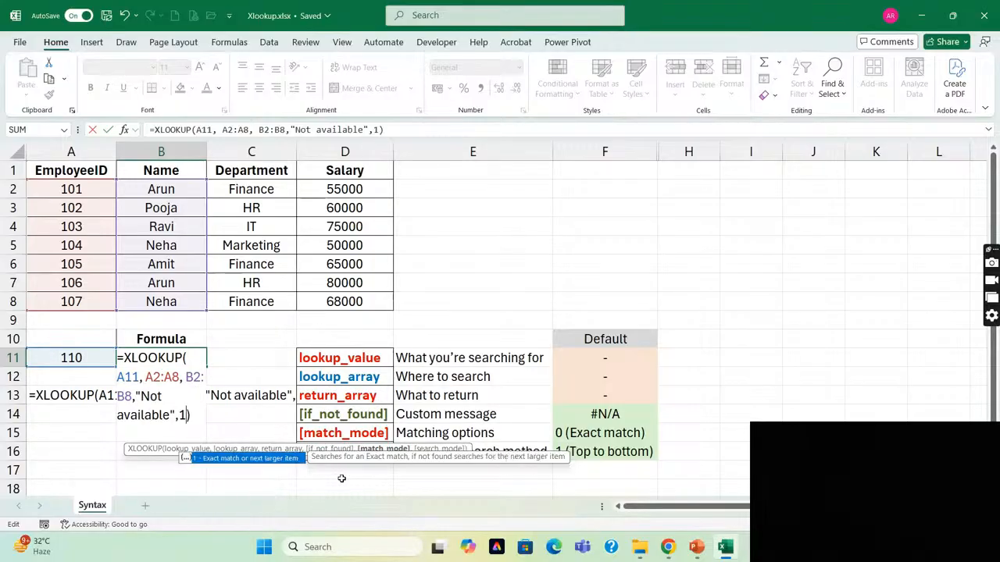
pyautogui.press('Return')
pyautogui.press('Up')
pyautogui.press('Left')
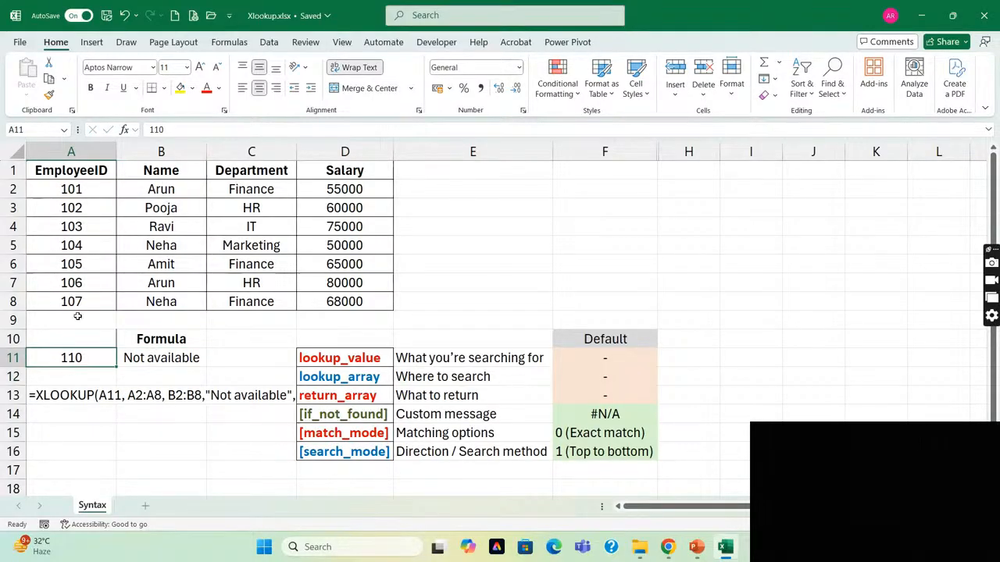
# Enter employee ID 100 in A11 to test the next-larger match, and select the formula in B11.
pyautogui.click(153, 361)
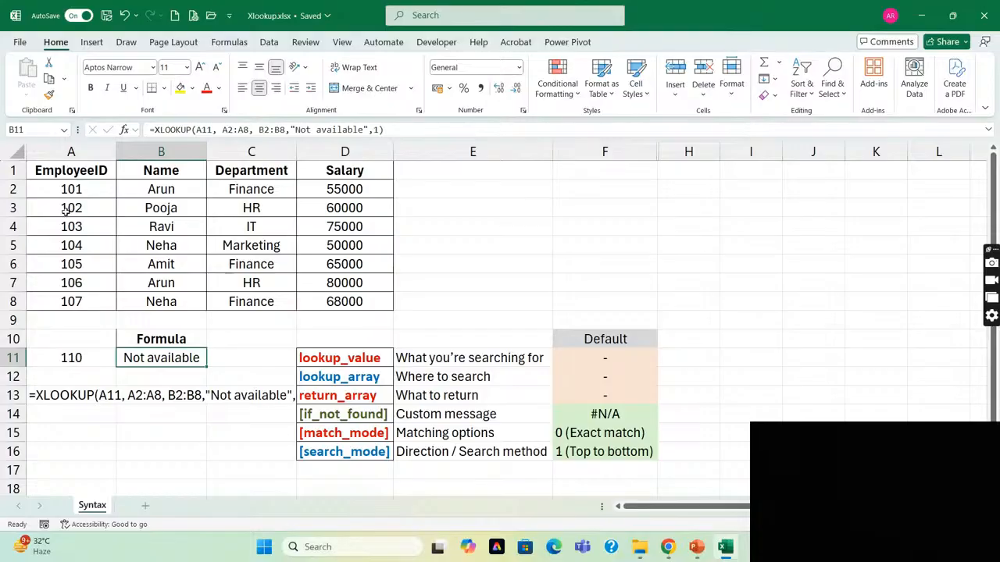
pyautogui.click(78, 357)
pyautogui.write('100')
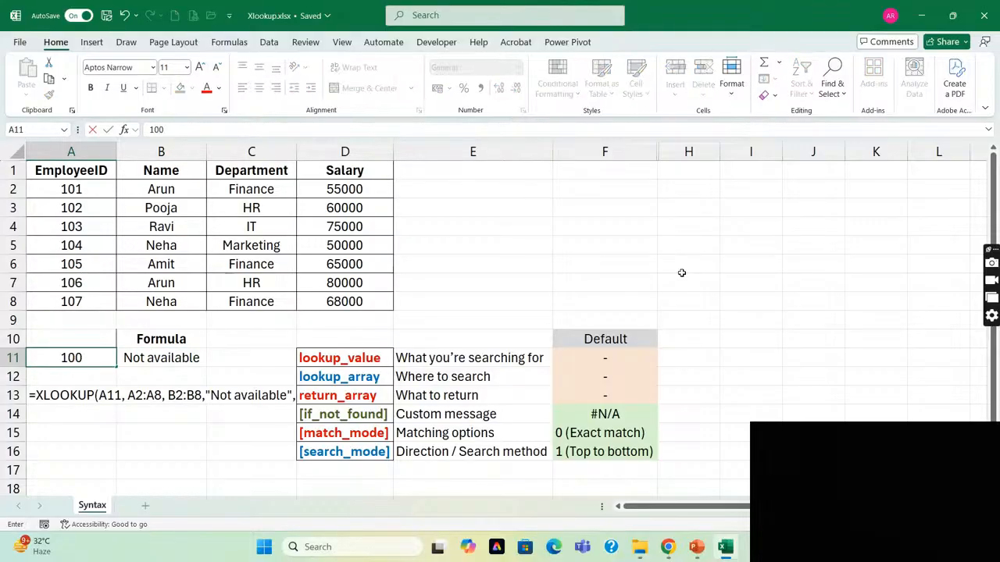
pyautogui.press('Return')
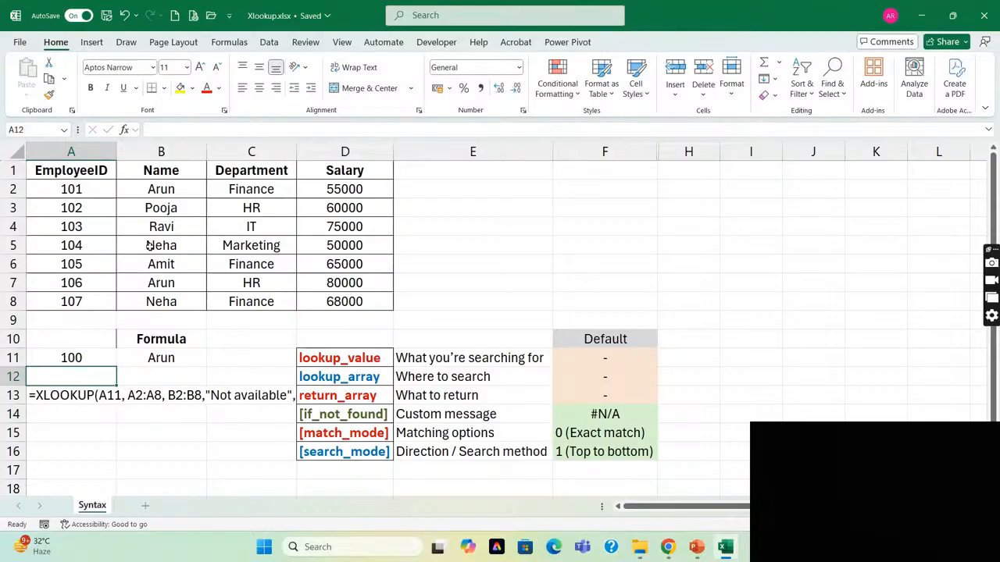
pyautogui.click(66, 358)
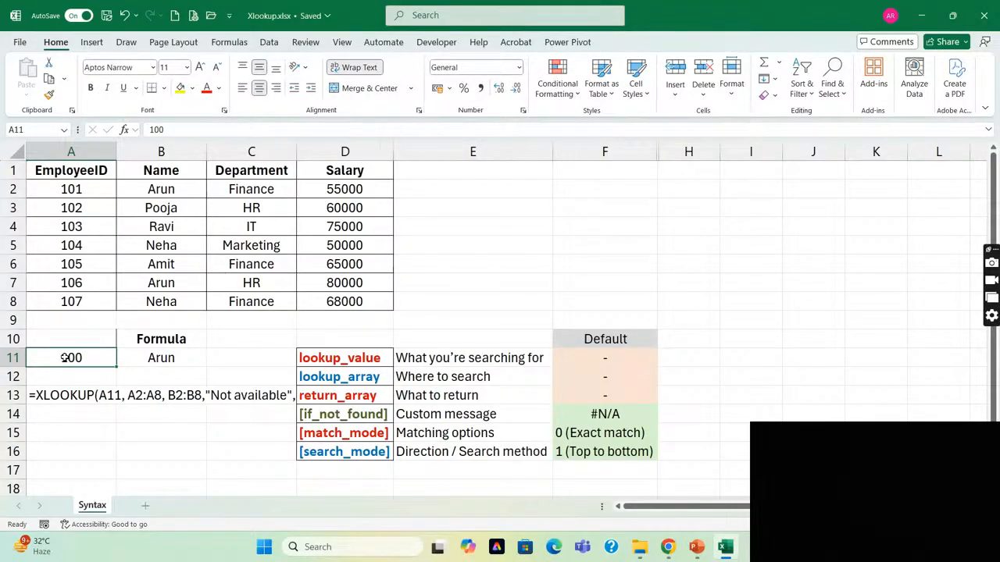
pyautogui.click(164, 359)
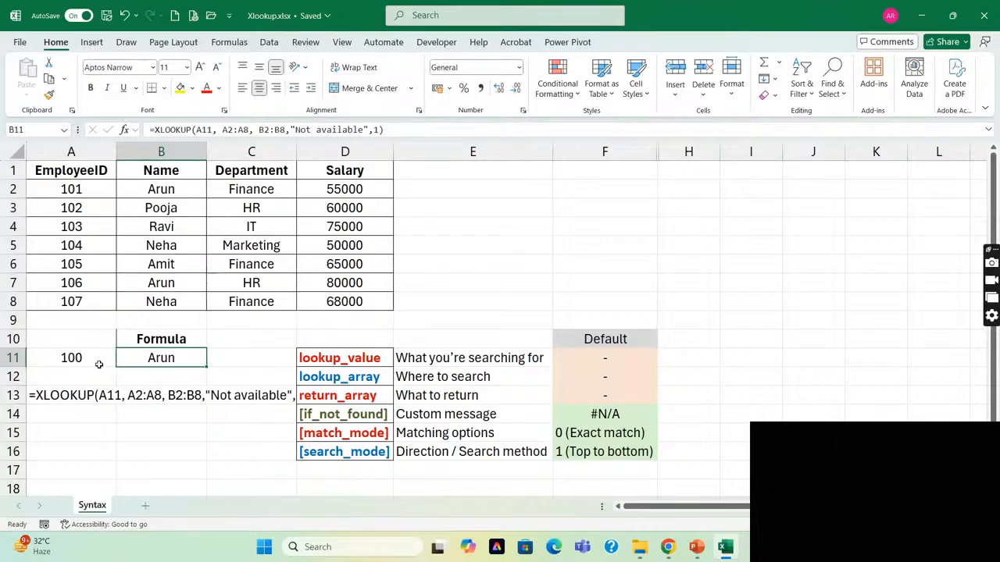
# Review the match_mode options in the B11 formula and re-enter 1 (exact match or next larger item).
pyautogui.press('F2')
pyautogui.press('BackSpace')
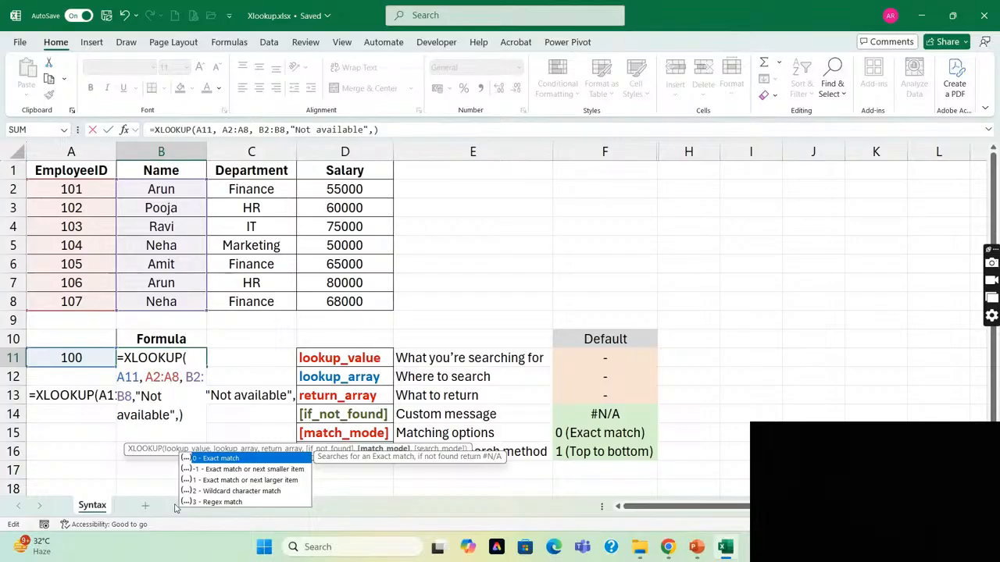
pyautogui.write('1')
pyautogui.hotkey('ctrl', 'Return')
pyautogui.press('Left')
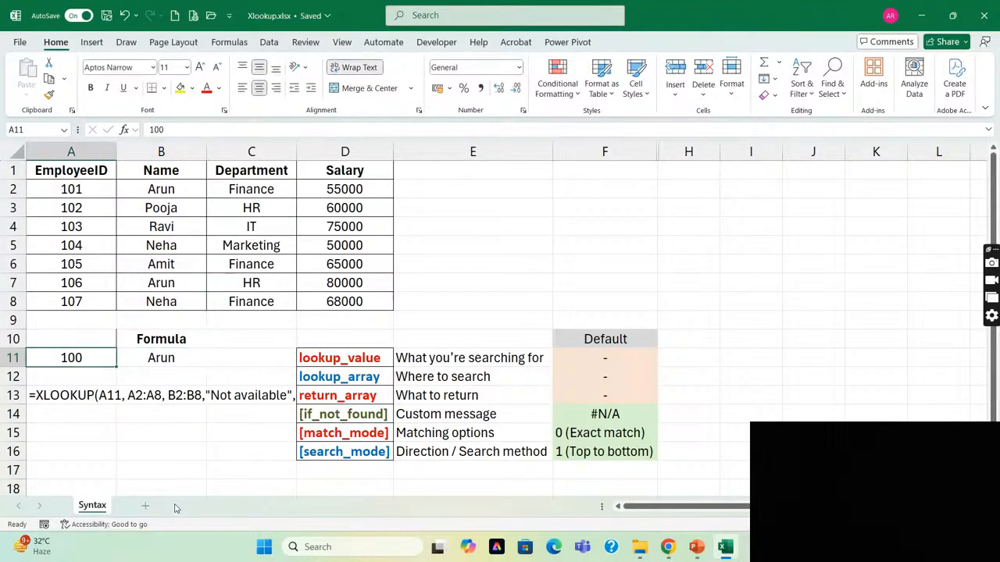
pyautogui.press('Right')
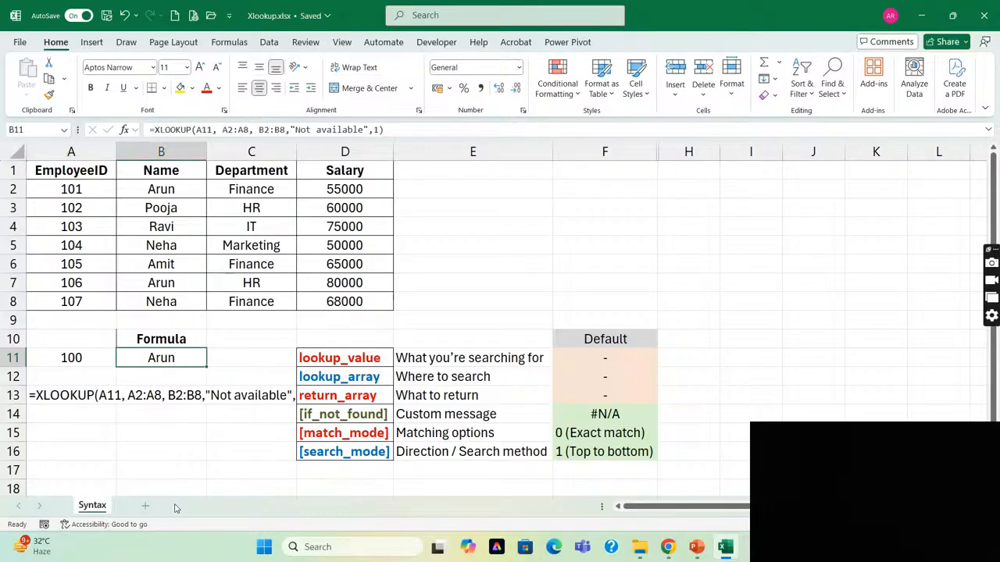
# Point out the search_mode description in E16 and set the match_mode argument in the B11 formula to 0 (exact match).
pyautogui.click(416, 452)
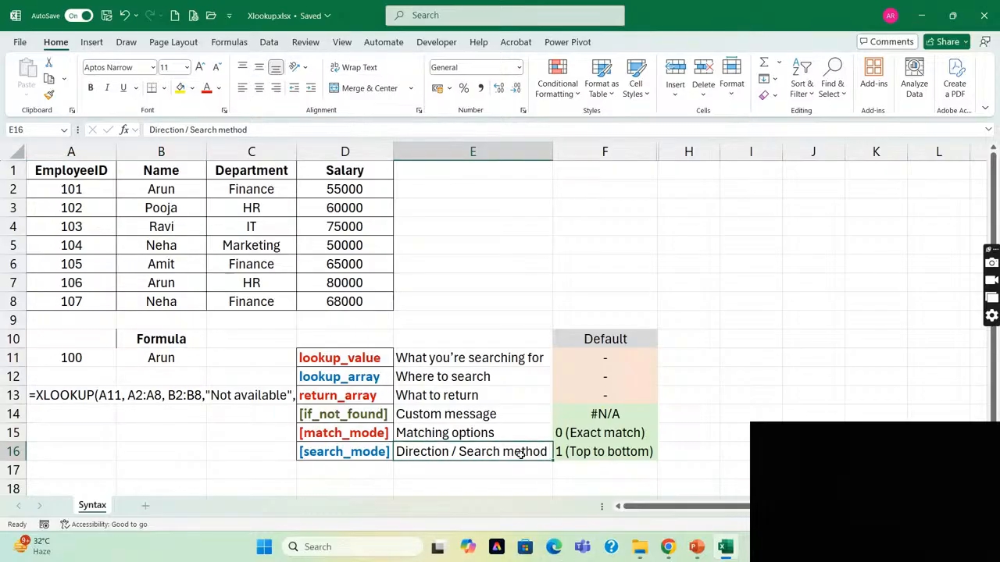
pyautogui.doubleClick(136, 361)
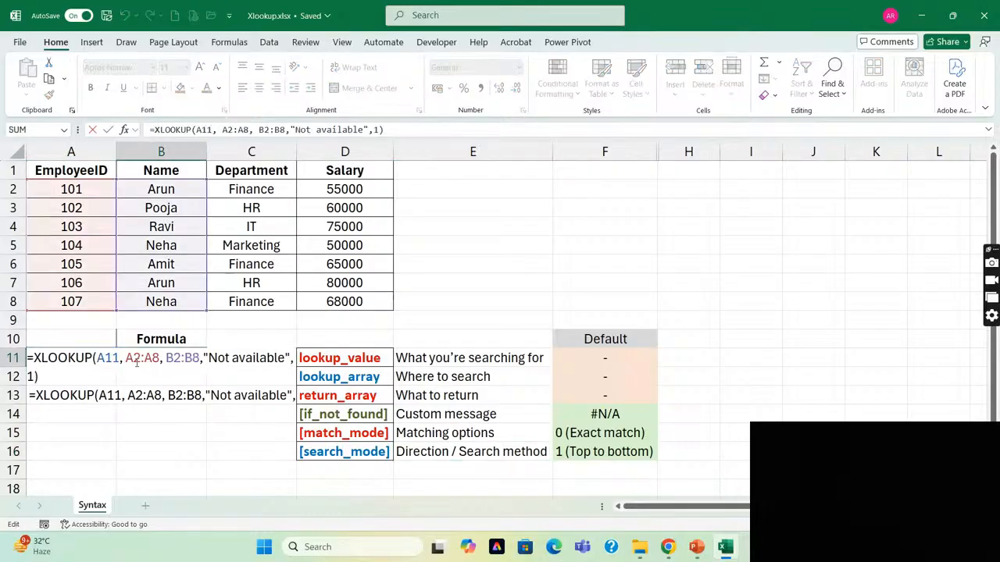
pyautogui.press('BackSpace')
pyautogui.write('0')
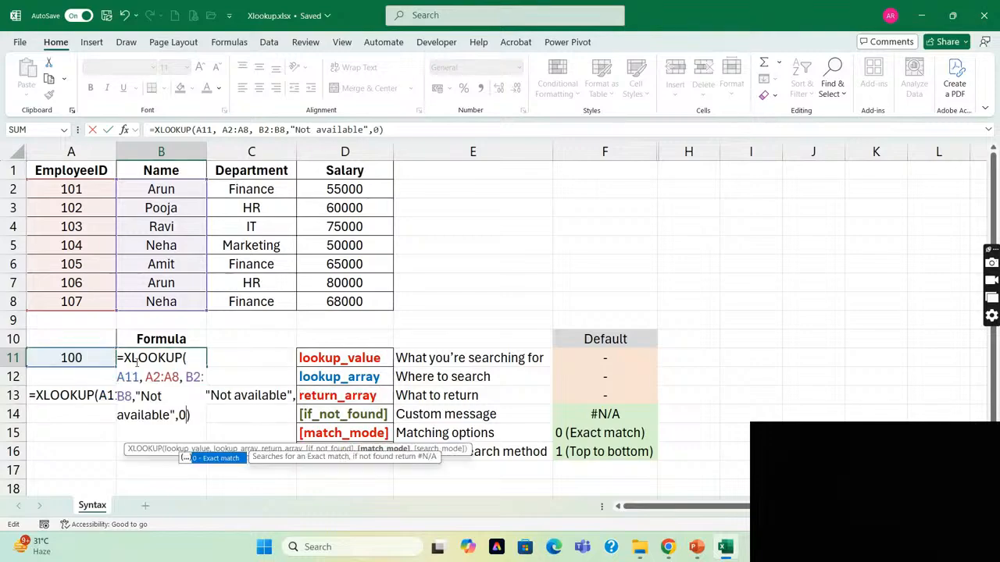
pyautogui.press('Return')
# Enter employee ID 105 in A11 as the lookup value for the exact match in B11.
pyautogui.click(135, 357)
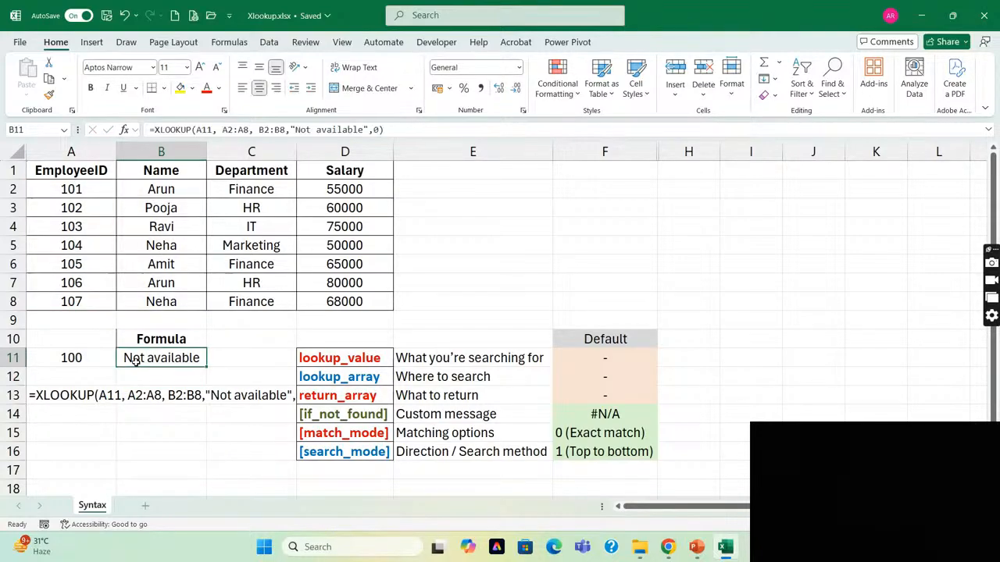
pyautogui.press('Left')
pyautogui.write('105')
pyautogui.press('Return')
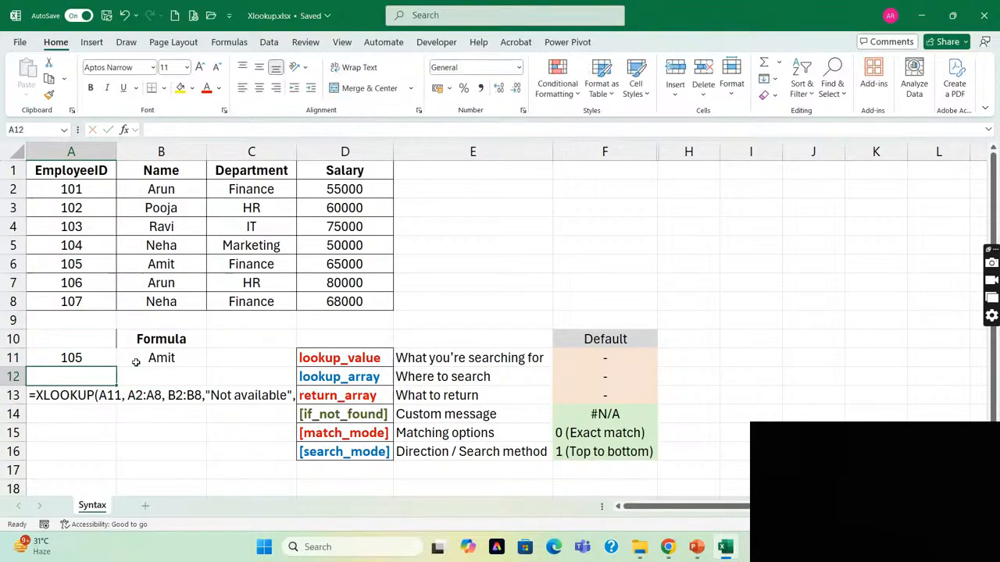
# Add a search_mode argument of 1 (search first-to-last) to the end of the XLOOKUP formula in B11.
pyautogui.click(135, 362)
pyautogui.press('F2')
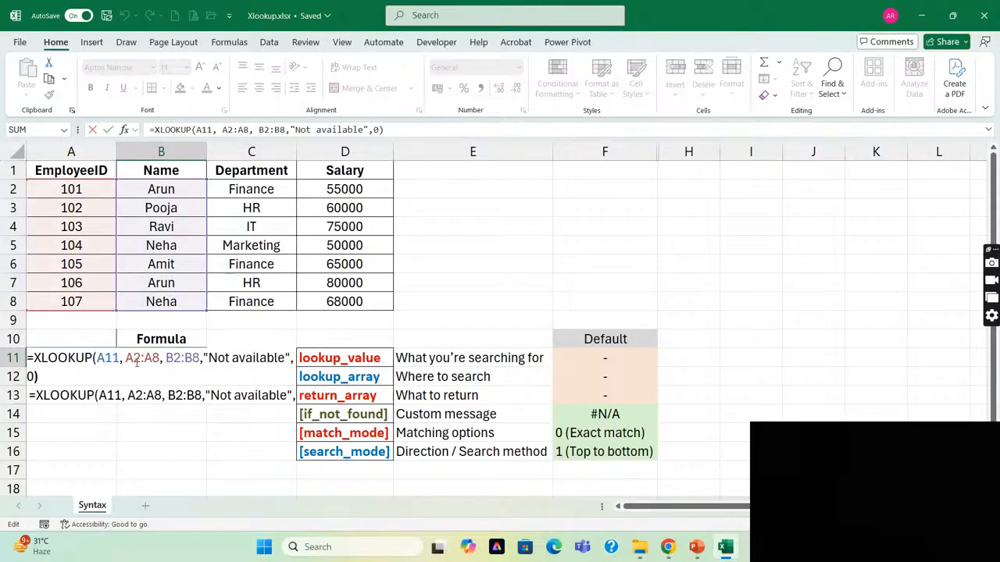
pyautogui.press('Left')
pyautogui.write(',')
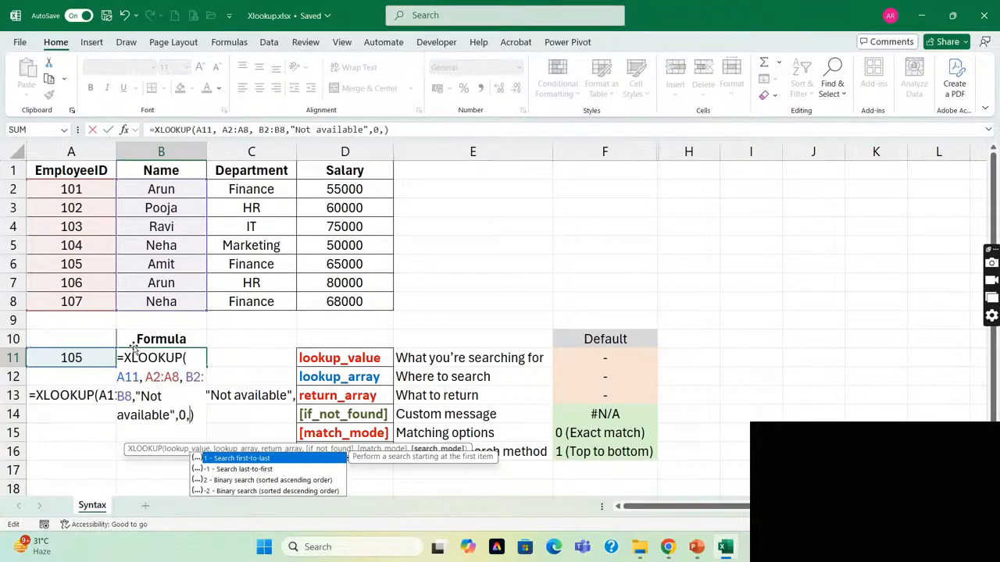
pyautogui.write('1')
pyautogui.press('Return')
# Trace the EmployeeID column from A2 downward and set the ID in A7 to 101, duplicating the first employee's ID.
pyautogui.press('Up')
pyautogui.press('Up')
pyautogui.press('Up')
pyautogui.press('Up')
pyautogui.press('Up')
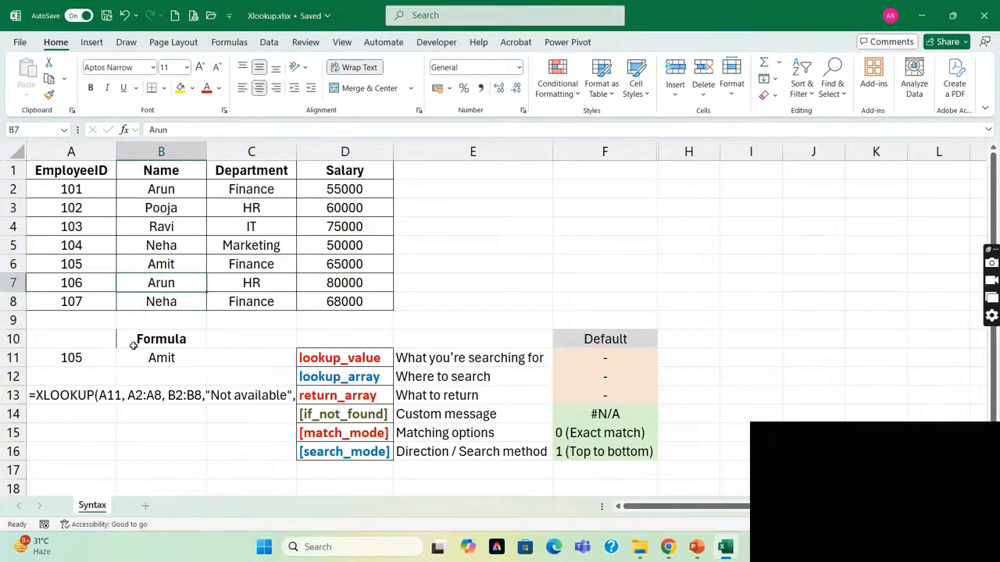
pyautogui.press('Up')
pyautogui.press('Up')
pyautogui.press('Up')
pyautogui.press('Up')
pyautogui.press('Up')
pyautogui.press('Left')
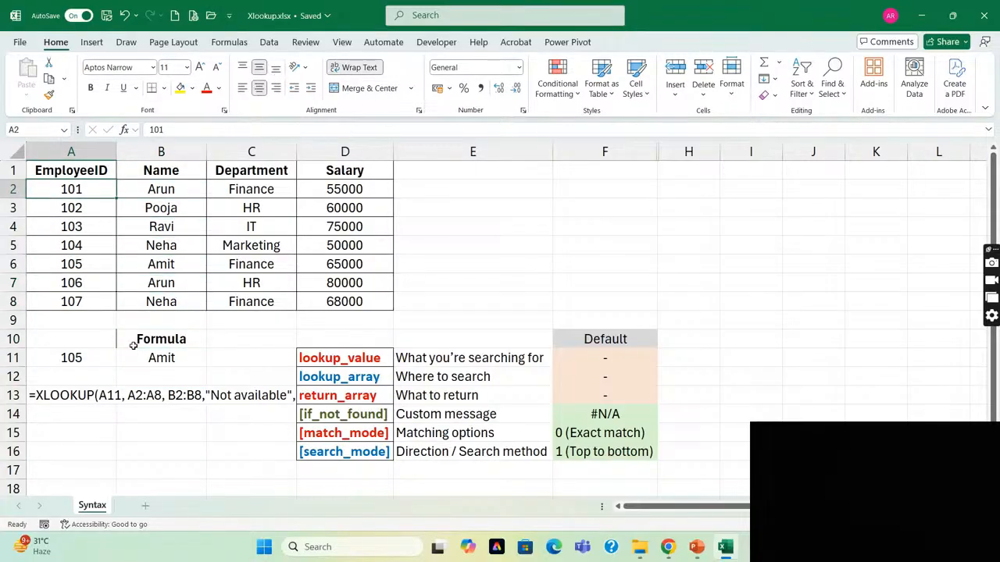
pyautogui.press('Down')
pyautogui.press('Down')
pyautogui.press('Down')
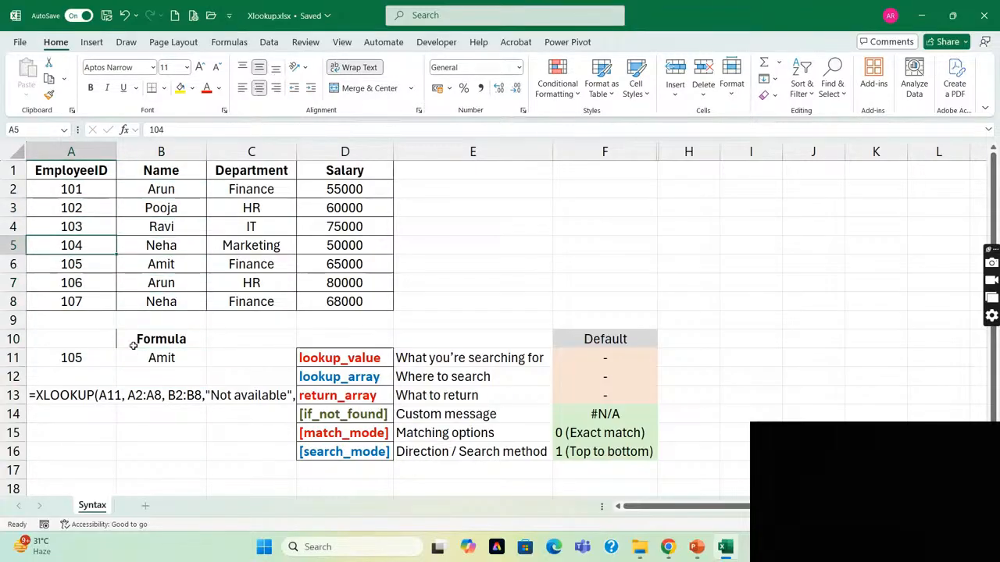
pyautogui.press('Down')
pyautogui.press('Down')
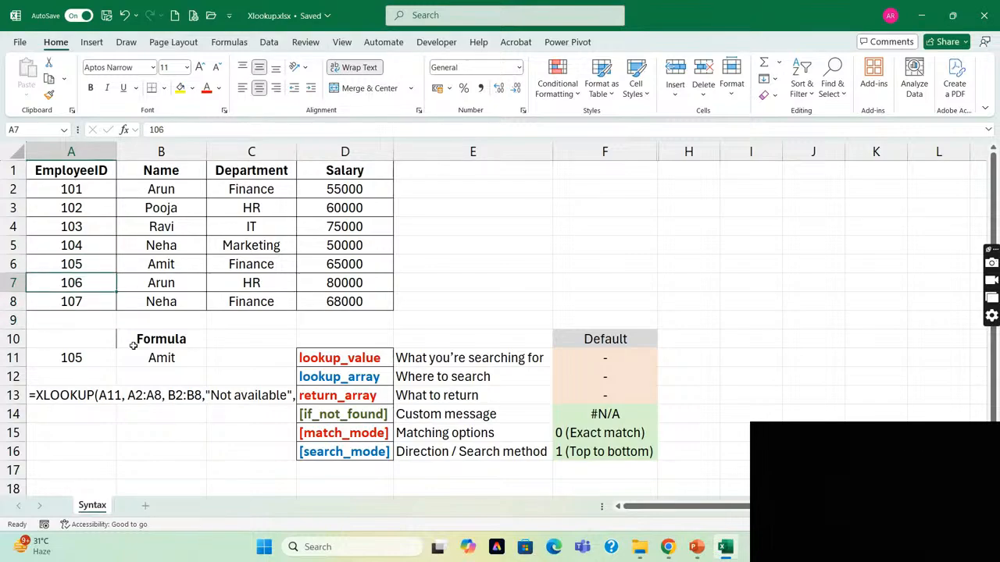
pyautogui.write('101')
pyautogui.press('Return')
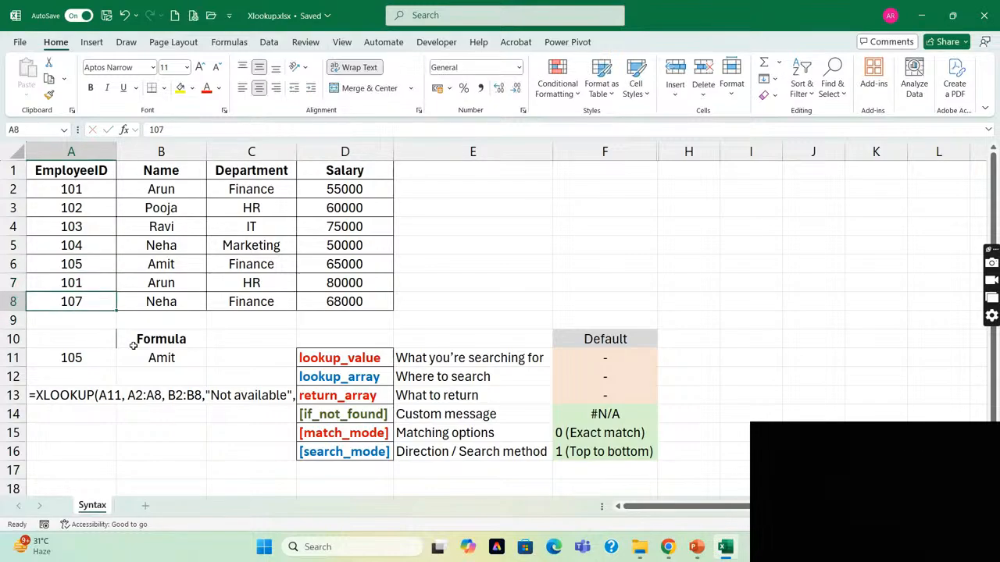
pyautogui.press('Up')
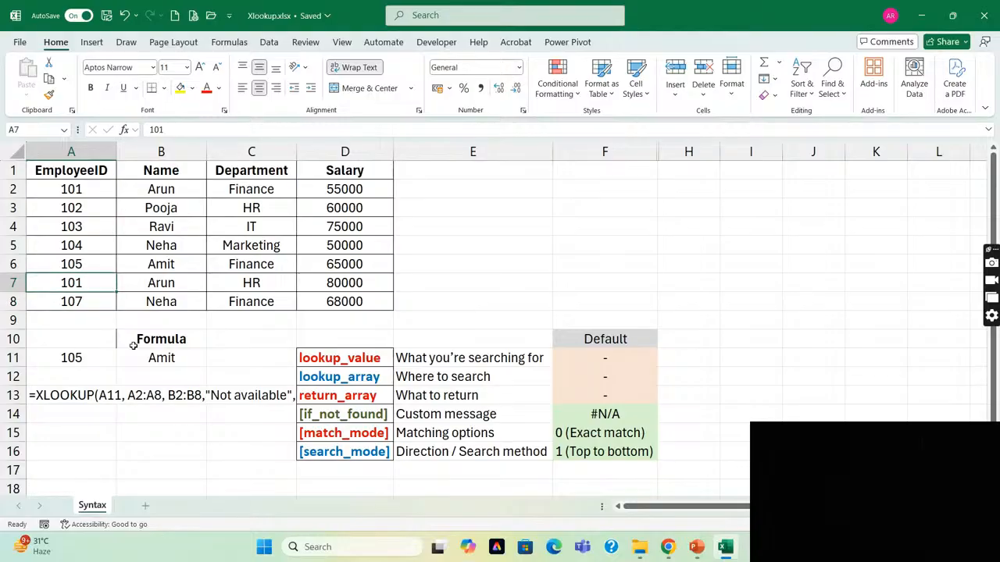
pyautogui.write('101')
# Replace the employee name in B7 with a different first name to distinguish the duplicate ID's record.
pyautogui.press('Tab')
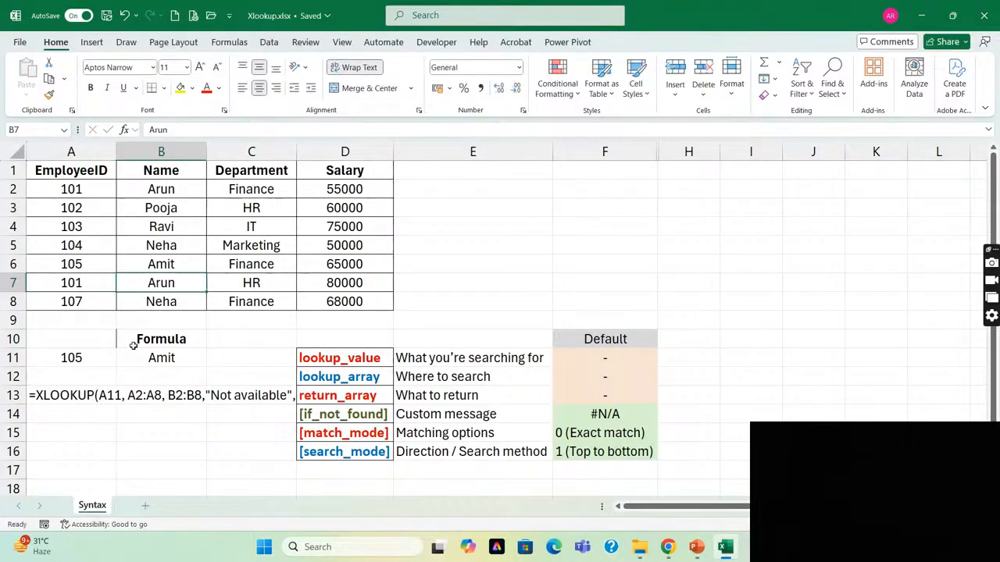
pyautogui.write('Raje')
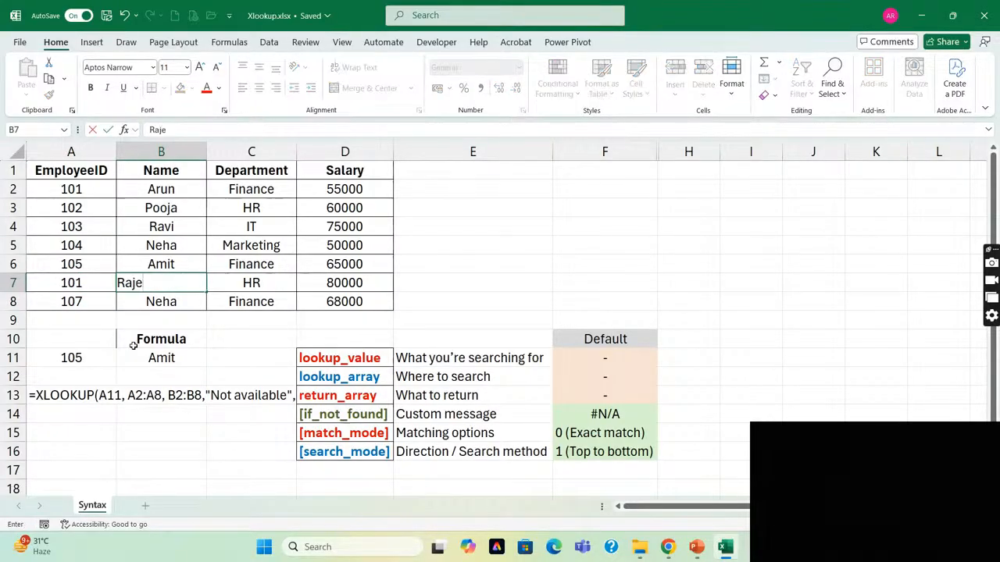
pyautogui.write('sh')
pyautogui.press('Return')
pyautogui.press('Up')
pyautogui.press('Left')
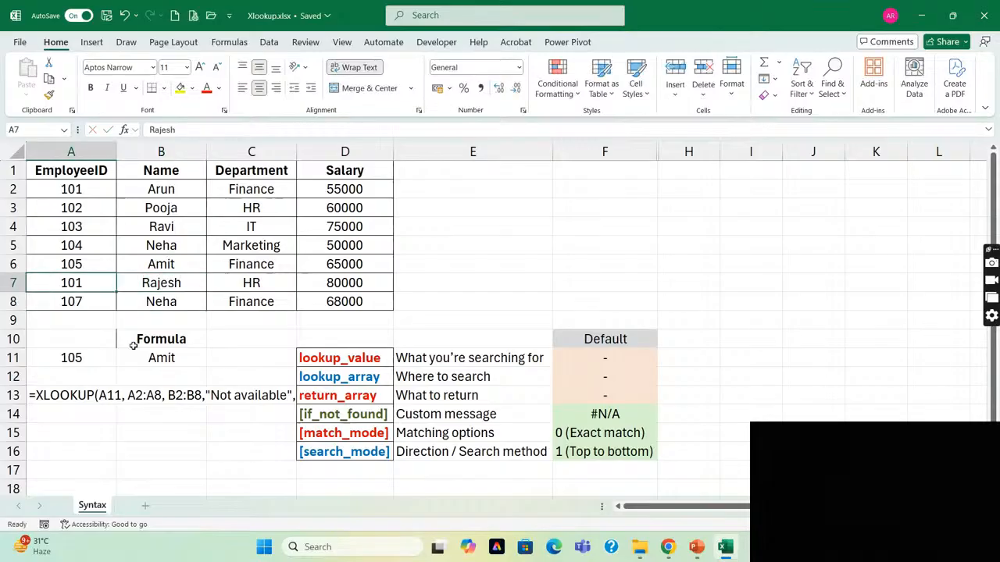
# Compare the duplicate employee IDs in A2 and A7 and the names beside them in B2 and B7.
pyautogui.click(69, 193)
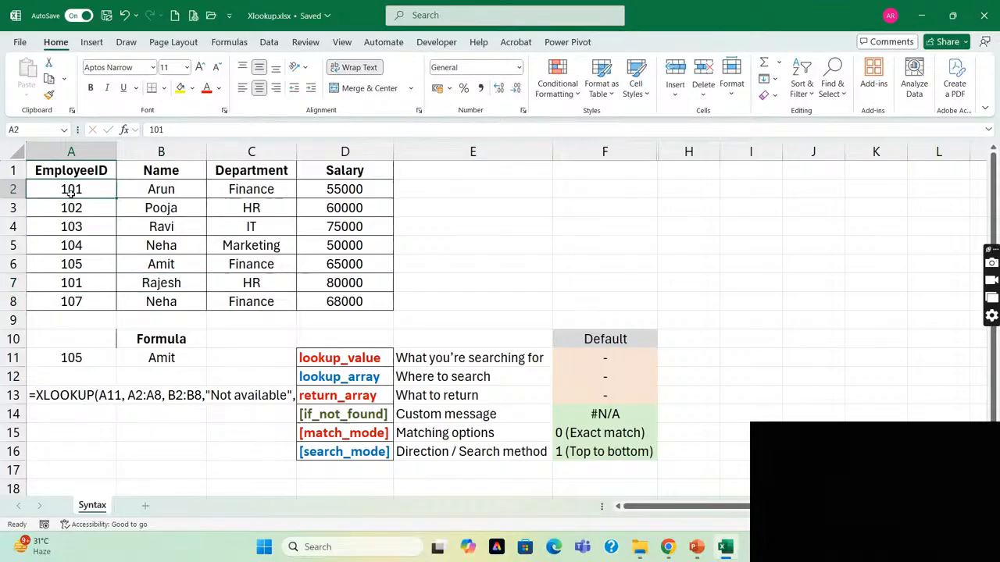
pyautogui.click(71, 285)
pyautogui.click(153, 193)
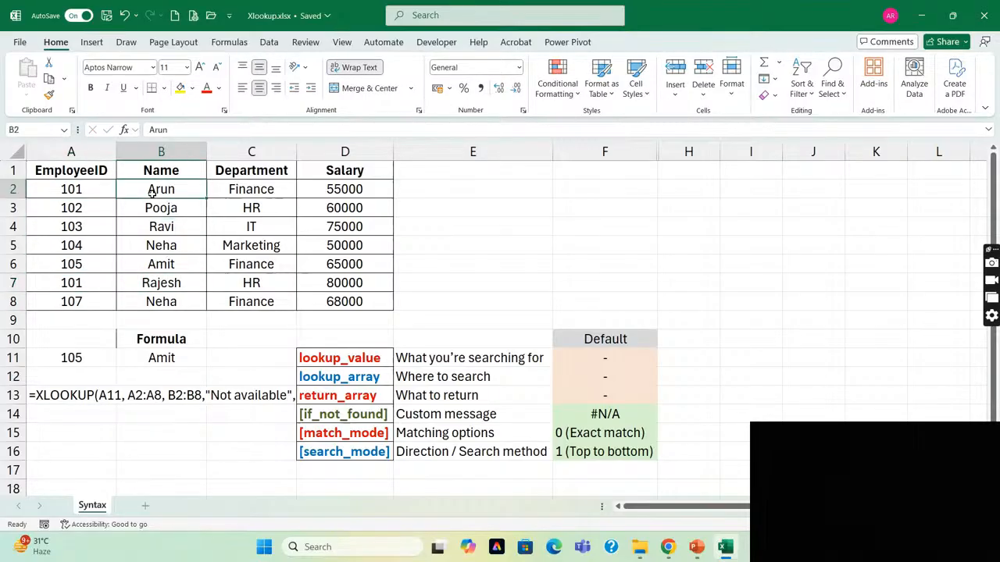
pyautogui.click(160, 284)
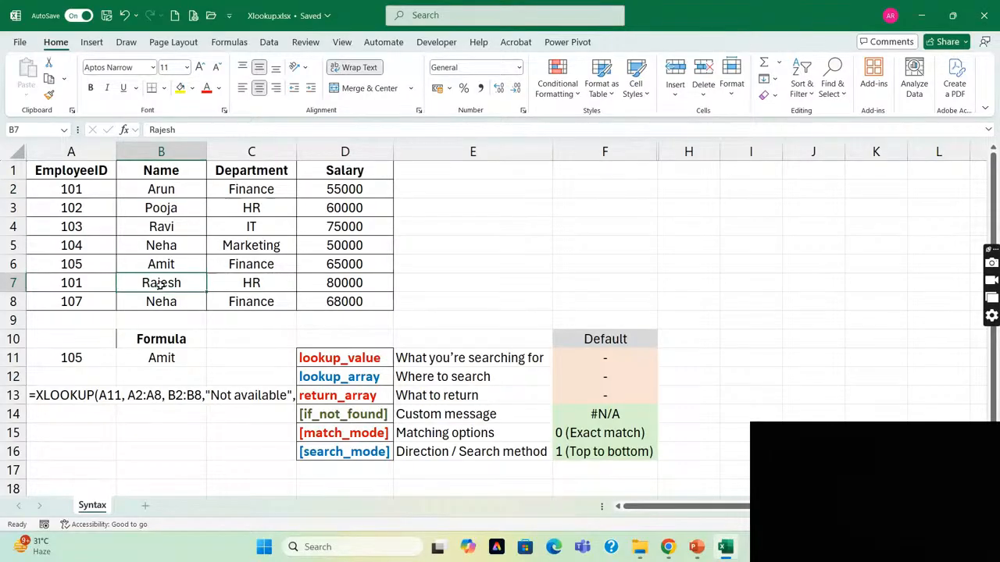
# Enter employee ID 101 in A11 and compare the B11 result with the first matching record in row 2.
pyautogui.click(70, 358)
pyautogui.doubleClick(68, 359)
pyautogui.press('BackSpace')
pyautogui.write('1')
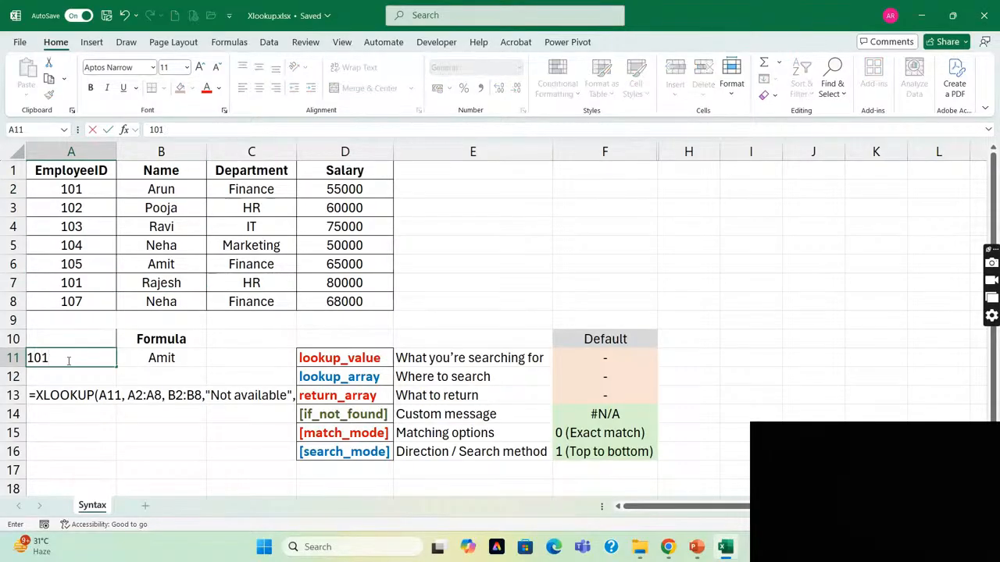
pyautogui.press('Return')
pyautogui.click(188, 358)
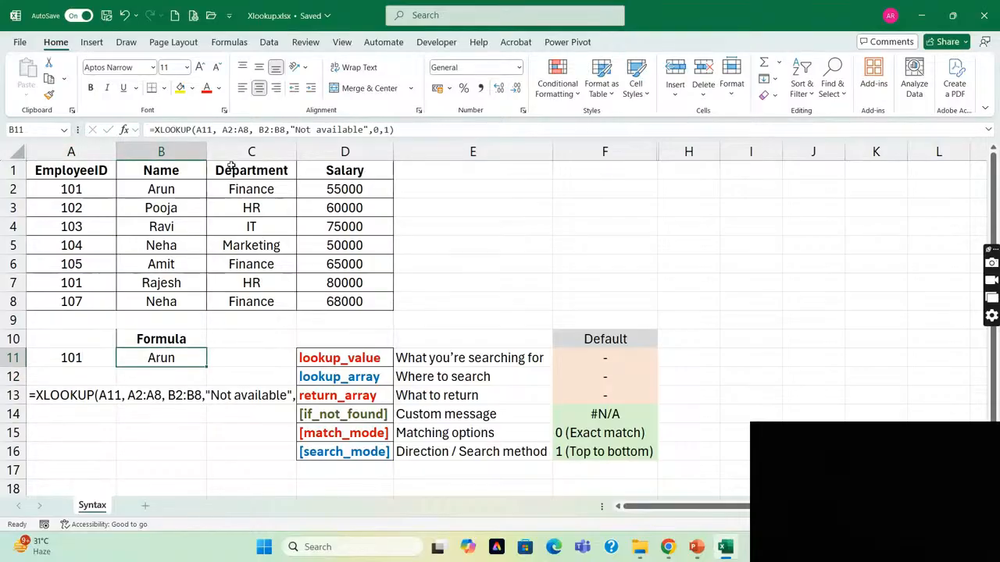
pyautogui.click(78, 191)
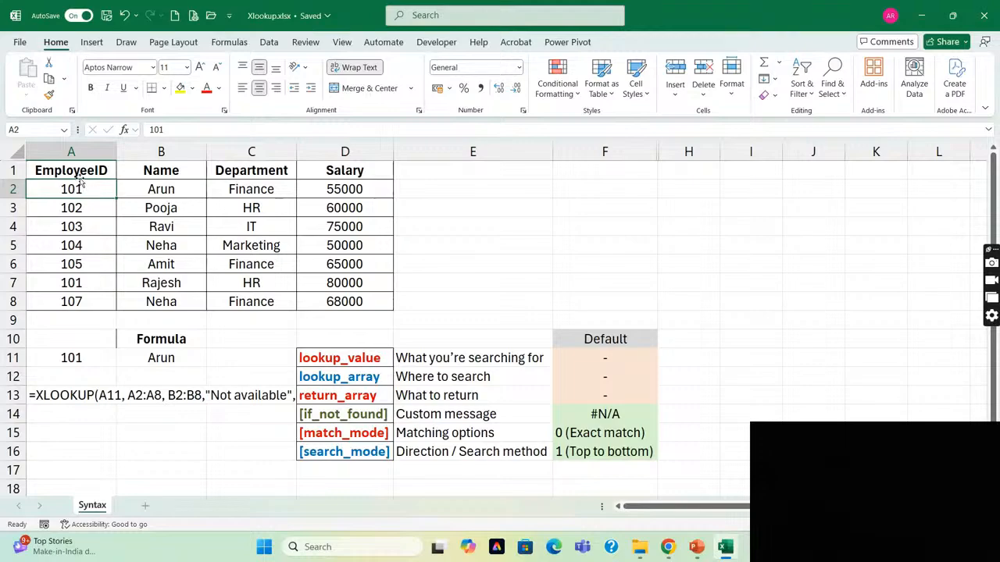
# Set the search_mode argument in the B11 formula to -1 (search last-to-first) and check the result against A7.
pyautogui.click(137, 356)
pyautogui.doubleClick(140, 357)
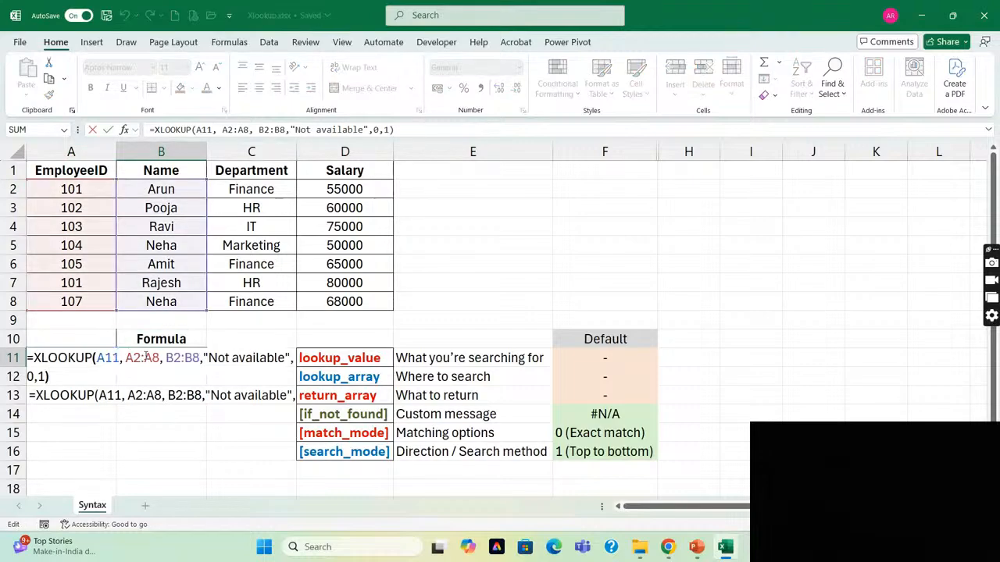
pyautogui.press('Left')
pyautogui.hotkey('shift', 'Left')
pyautogui.press('BackSpace')
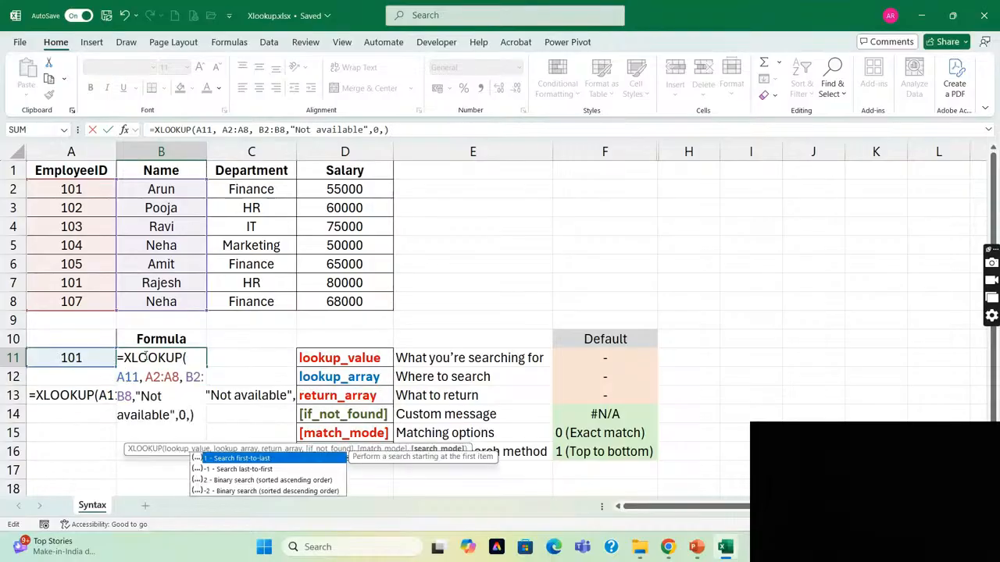
pyautogui.write('-1')
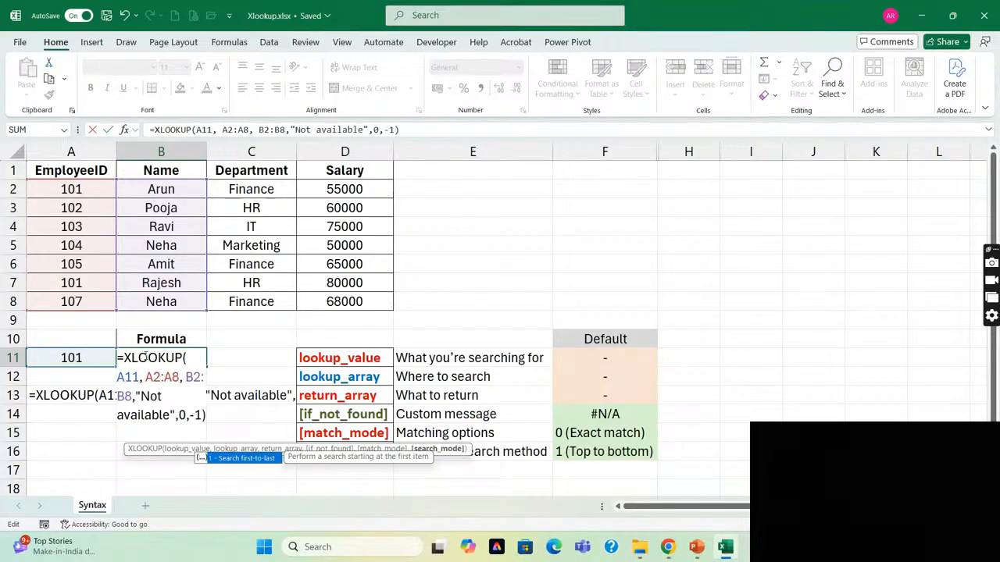
pyautogui.press('Return')
pyautogui.press('Up')
pyautogui.press('Left')
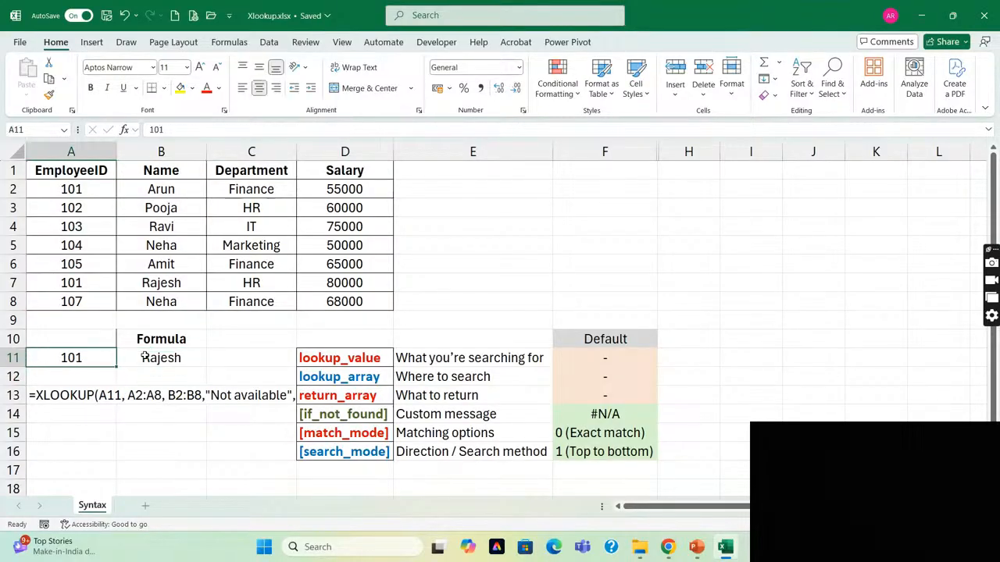
pyautogui.click(67, 283)
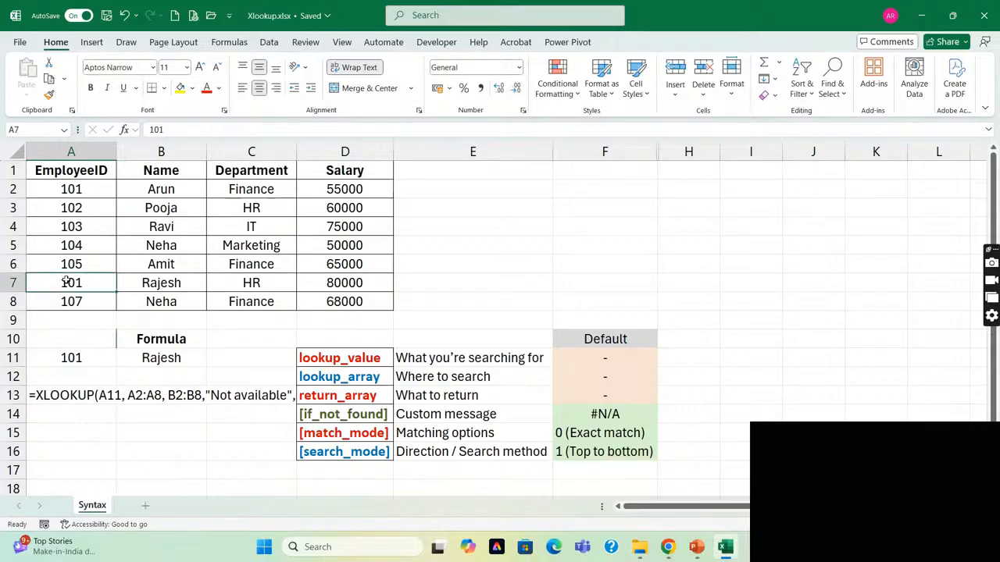
# Compare the first record in row 2 and the records down to row 7 with the XLOOKUP result in B11.
pyautogui.hotkey('ctrl', 'Home')
pyautogui.press('Right')
pyautogui.press('Down')
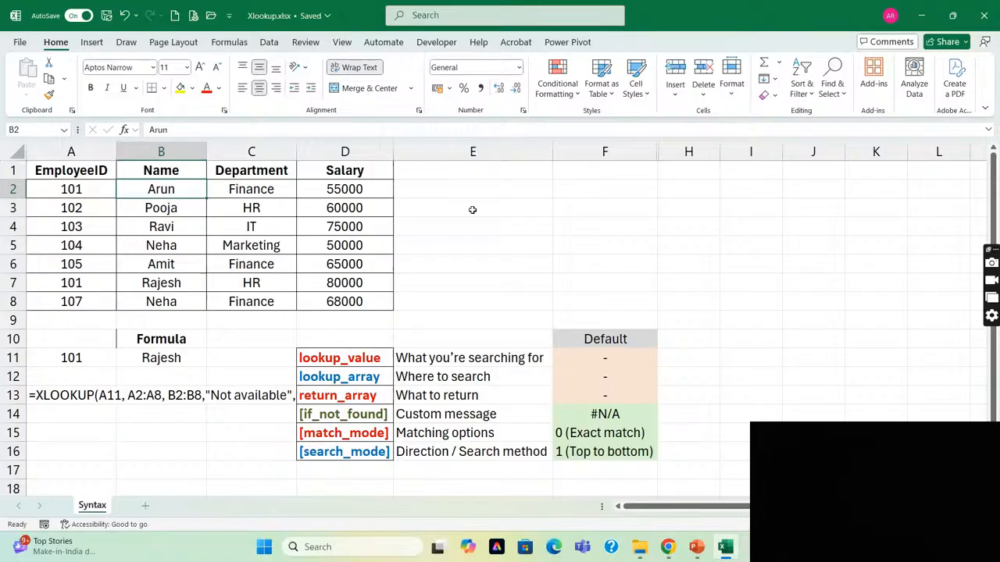
pyautogui.press('Right')
pyautogui.press('Right')
pyautogui.press('Right')
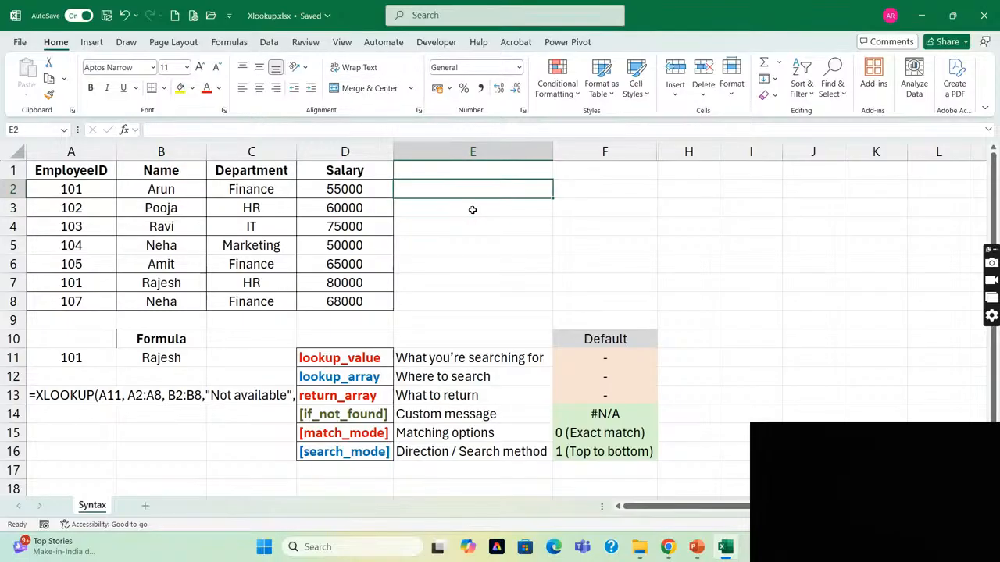
pyautogui.hotkey('shift', 'Down')
pyautogui.hotkey('shift', 'Down')
pyautogui.hotkey('shift', 'Down')
pyautogui.hotkey('shift', 'Down')
pyautogui.hotkey('shift', 'Down')
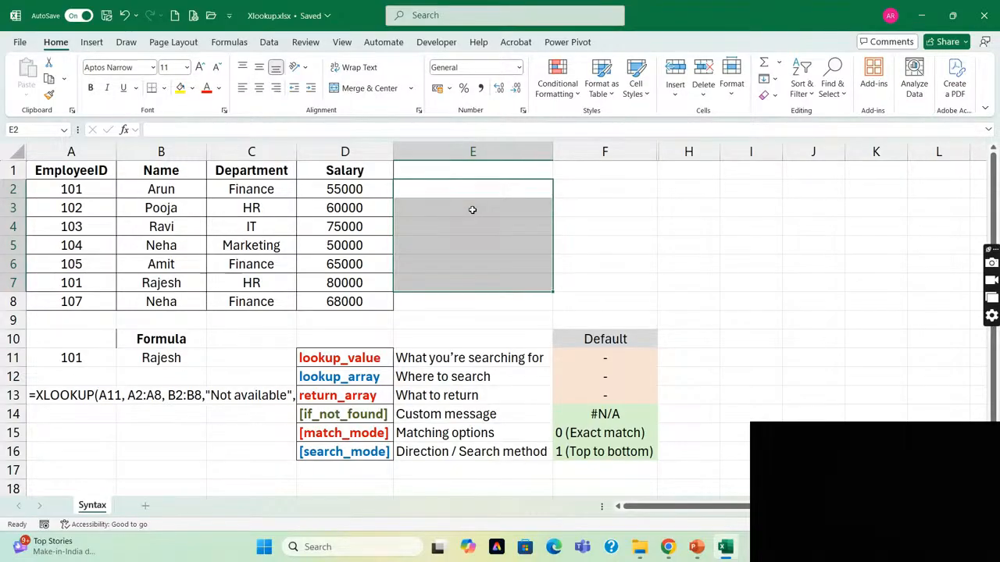
pyautogui.click(152, 357)
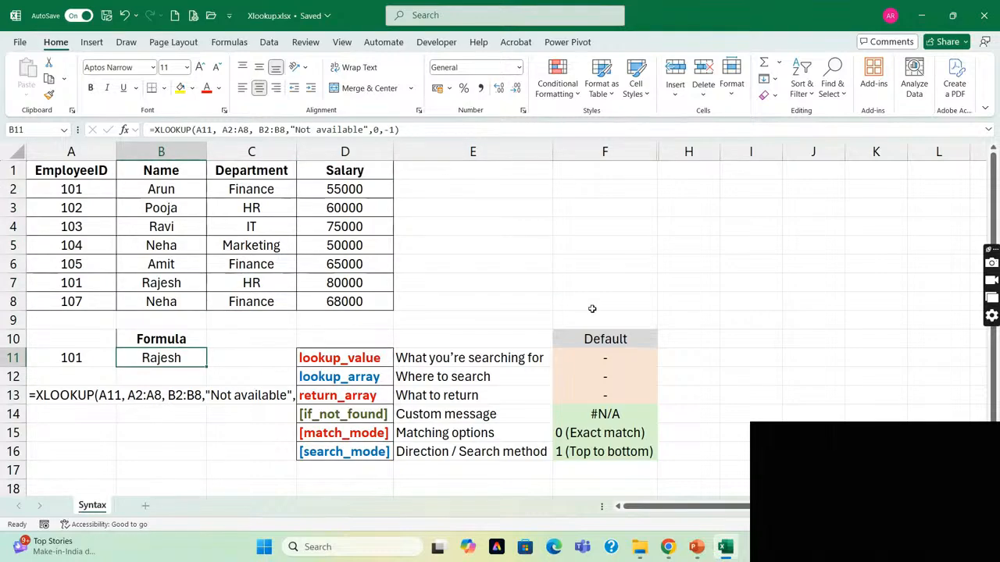
pyautogui.hotkey('alt', 'Tab')
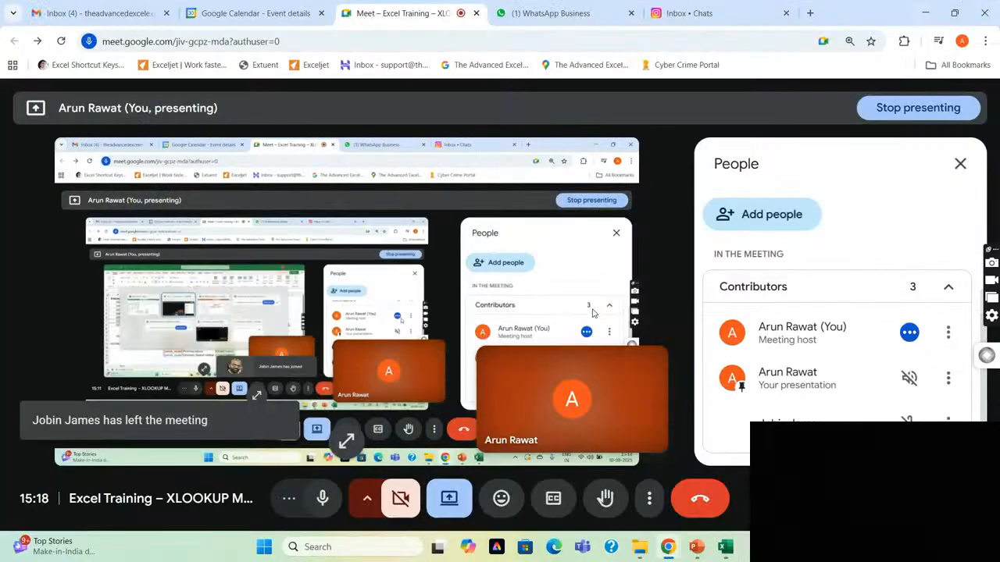
pyautogui.hotkey('alt', 'Tab')
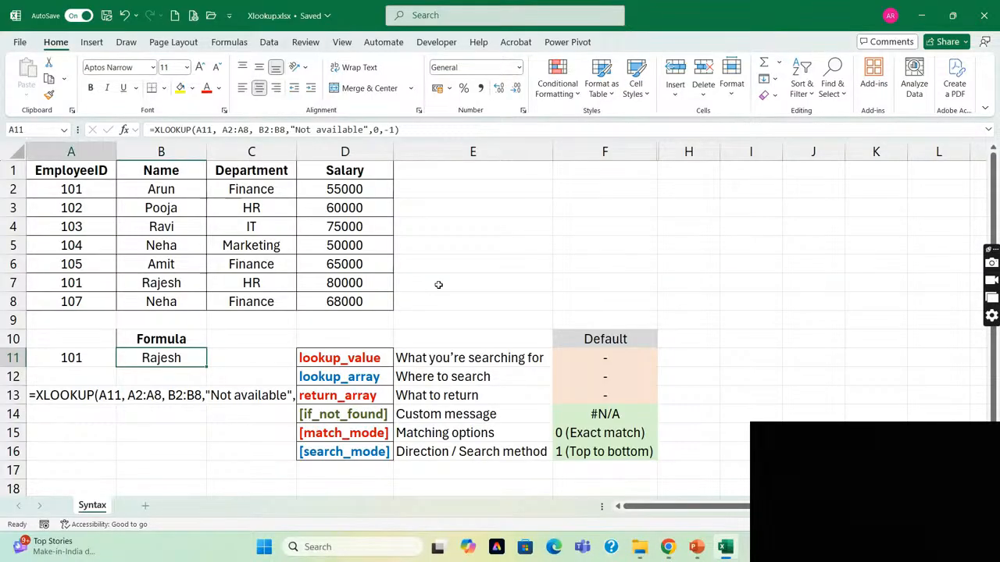
pyautogui.press('Left')
pyautogui.press('Right')
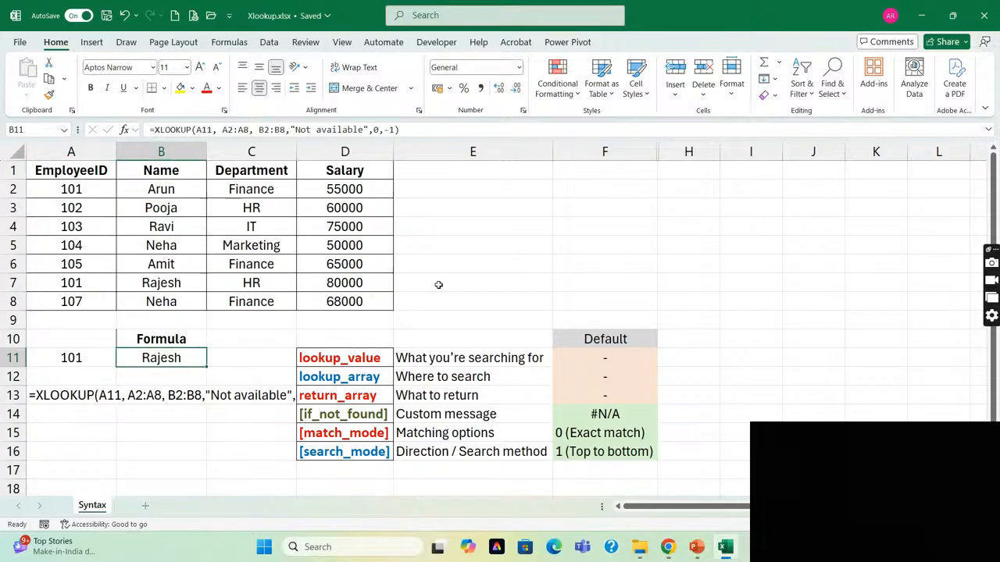
# Review the search_mode options in the B11 formula and reselect -1 (Search last-to-first).
pyautogui.press('F2')
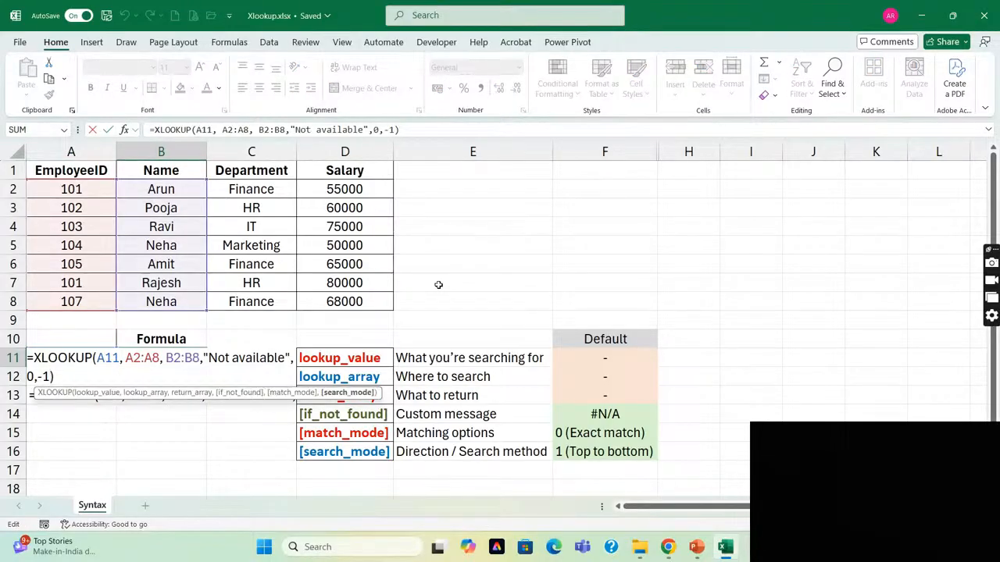
pyautogui.press('BackSpace')
pyautogui.press('BackSpace')
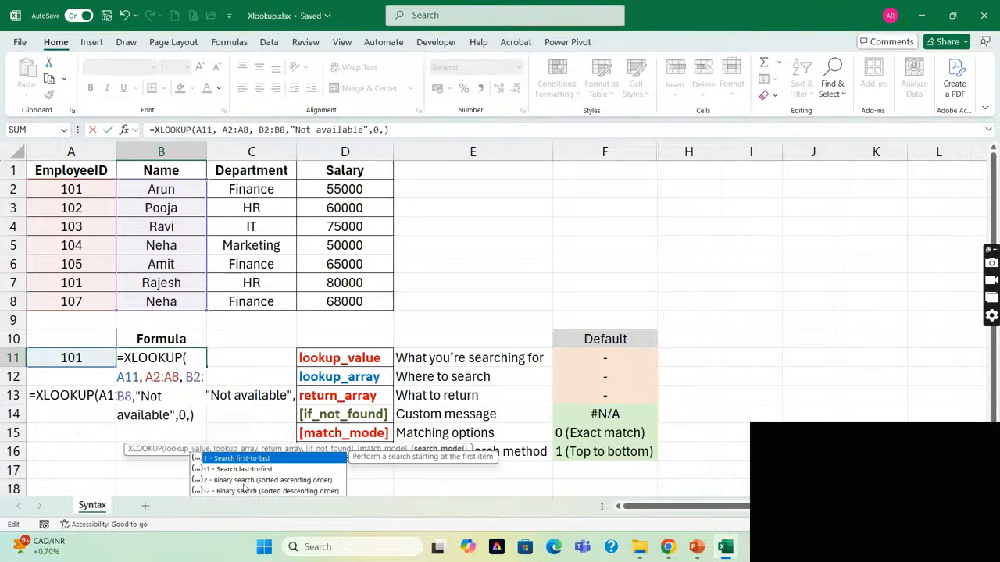
pyautogui.doubleClick(211, 471)
pyautogui.hotkey('ctrl', 'Return')
# Examine the order of the employee IDs in column A that the B11 formula searches.
pyautogui.click(87, 231)
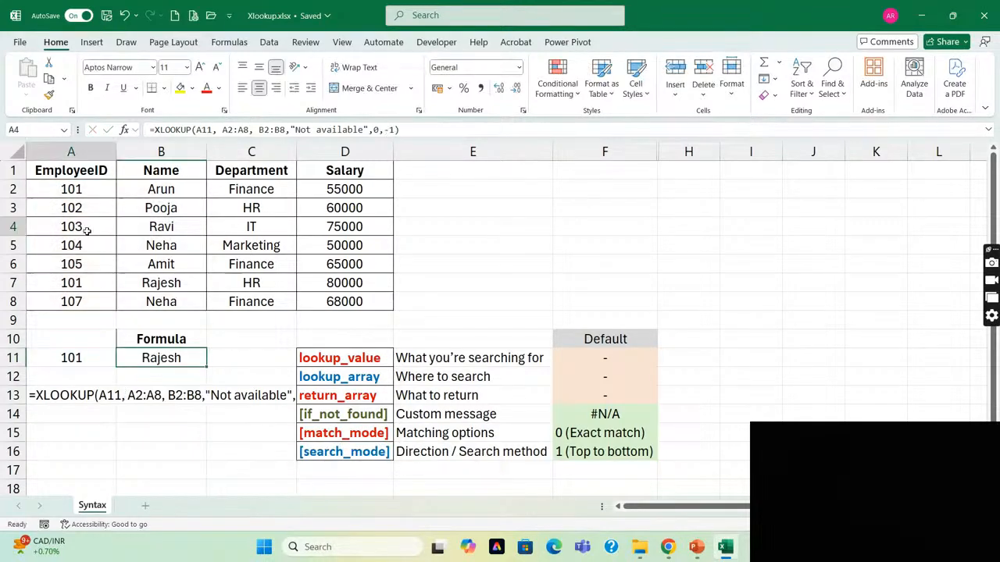
pyautogui.hotkey('ctrl', 'Up')
pyautogui.hotkey('ctrl', 'shift', 'Down')
pyautogui.hotkey('ctrl', 'shift', 'Up')
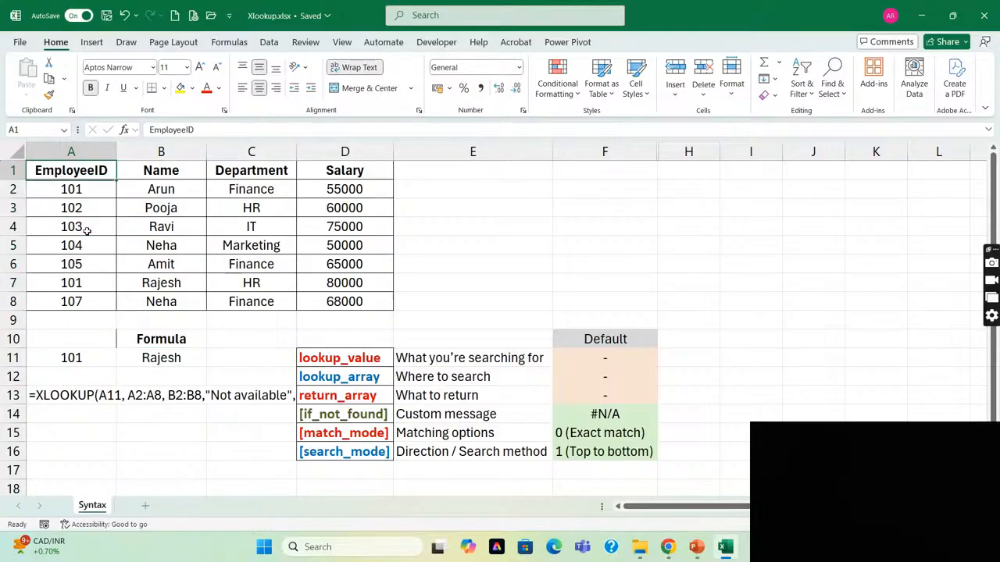
pyautogui.press('Down')
pyautogui.press('Down')
pyautogui.press('Down')
pyautogui.press('Down')
pyautogui.press('Down')
pyautogui.press('Down')
pyautogui.press('Down')
pyautogui.press('Down')
pyautogui.press('Down')
pyautogui.press('Down')
pyautogui.press('Down')
pyautogui.press('Up')
pyautogui.press('Right')
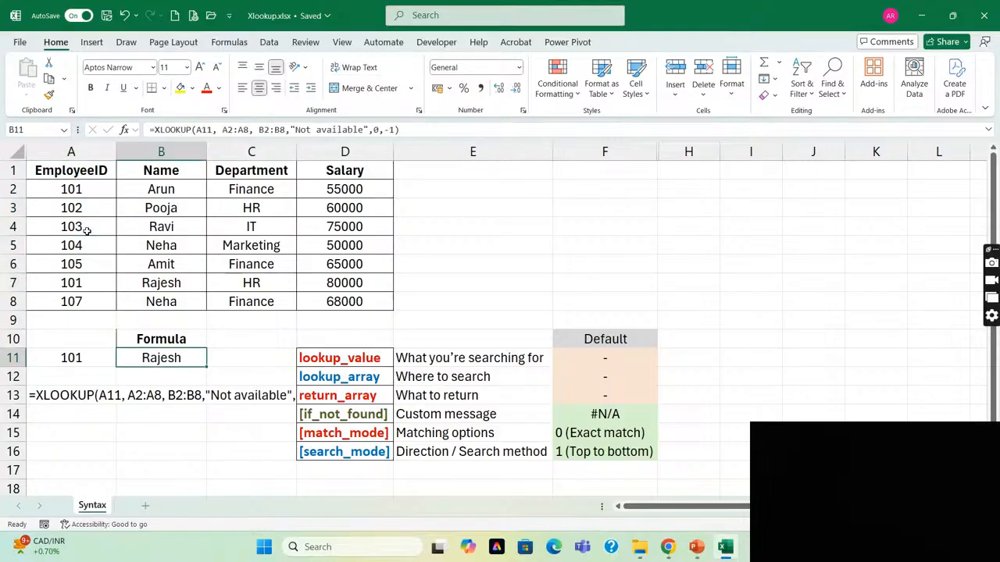
# Inspect the search_mode argument in the B11 formula without changing it and check the lookup ID in A11.
pyautogui.press('F2')
pyautogui.press('Left')
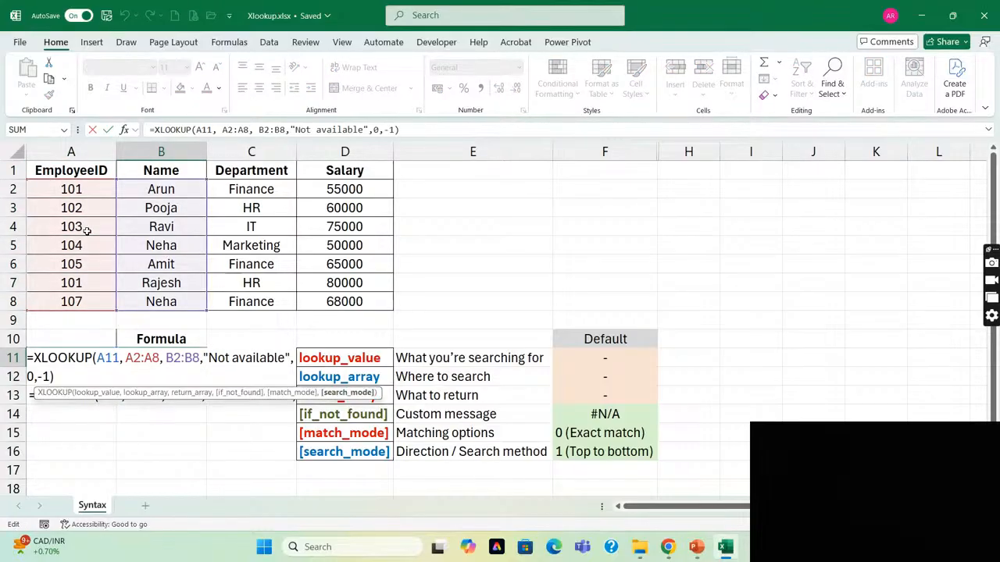
pyautogui.hotkey('shift', 'Left')
pyautogui.hotkey('shift', 'Left')
pyautogui.press('Escape')
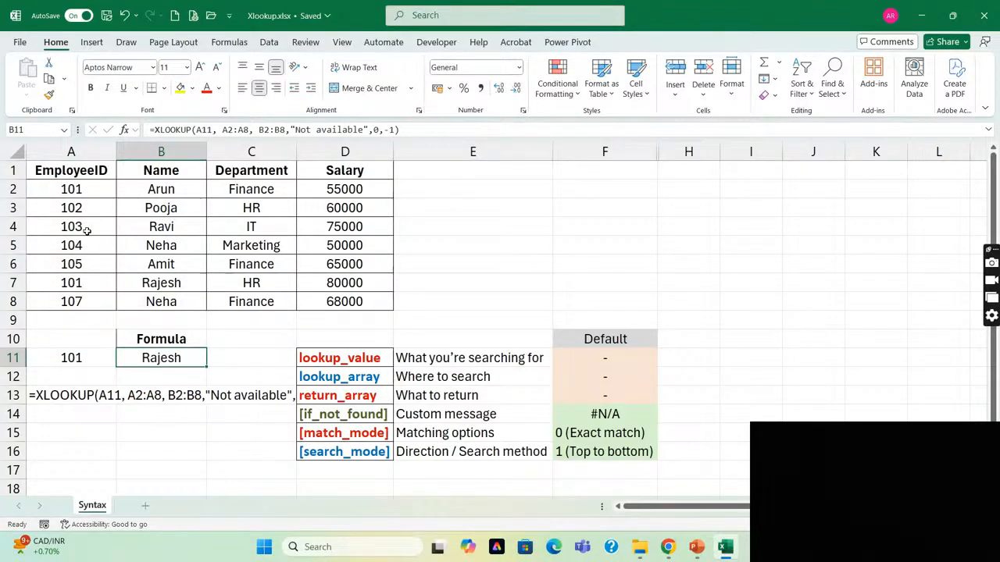
pyautogui.press('Left')
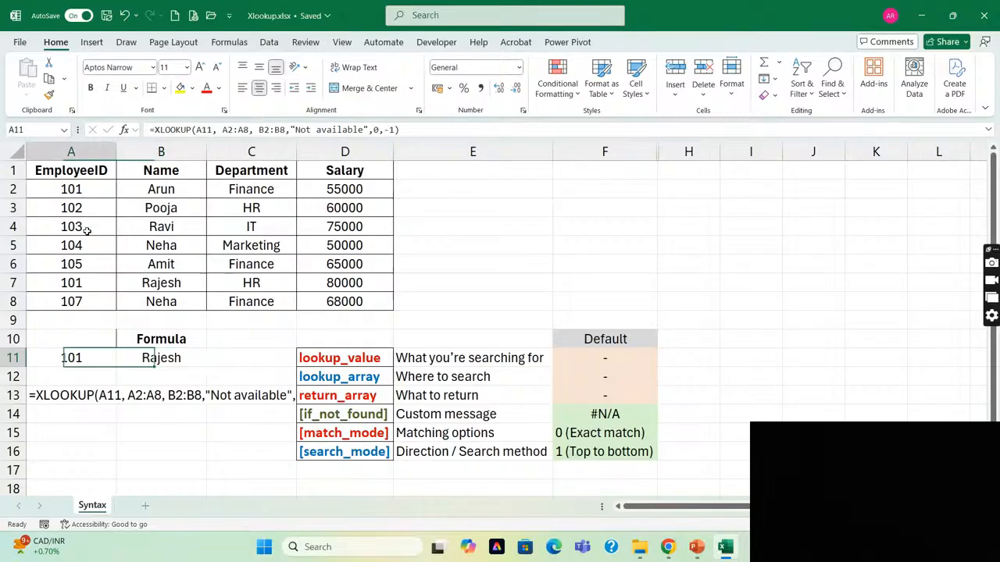
pyautogui.press('Right')
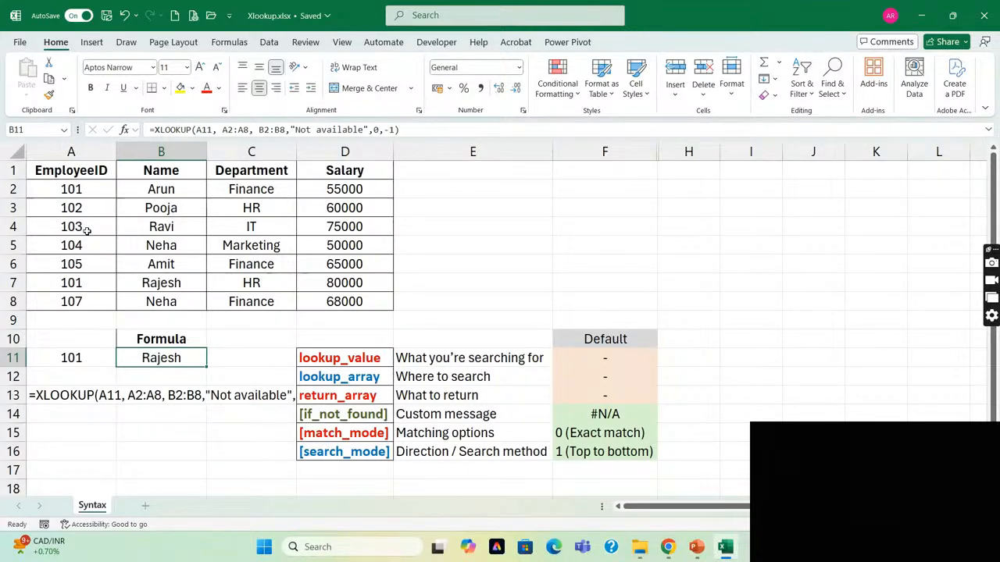
# Enter employee ID 105 in A11 as the lookup value.
pyautogui.press('Left')
pyautogui.press('Up')
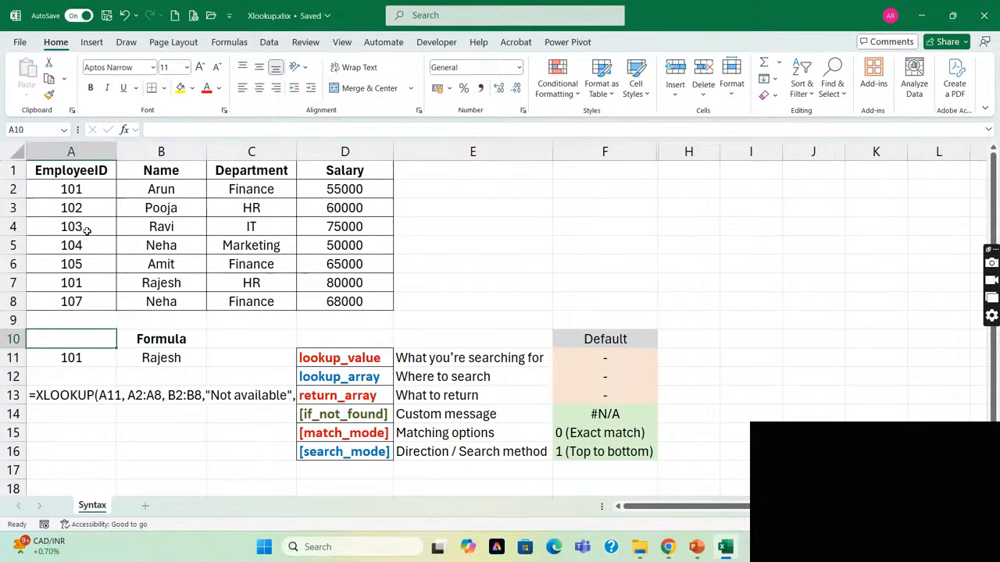
pyautogui.press('Down')
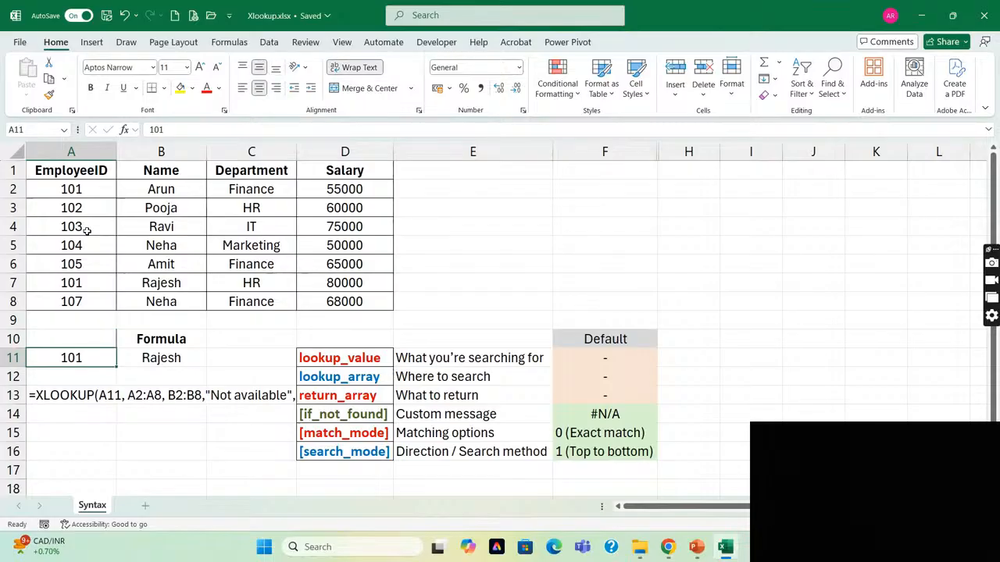
pyautogui.write('105')
pyautogui.press('Return')
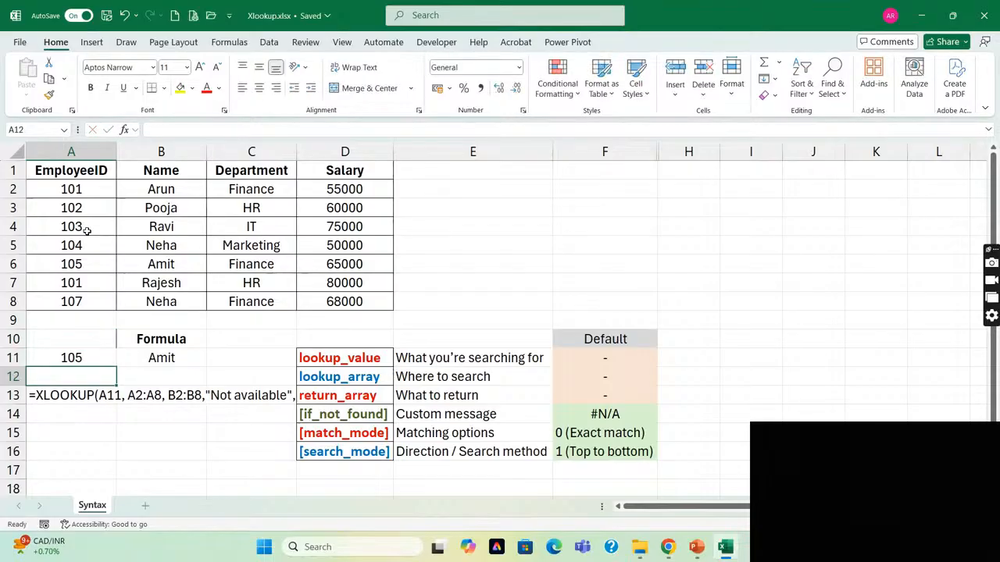
# Set the search_mode argument in the B11 formula to 2, binary search (sorted ascending order).
pyautogui.press('Up')
pyautogui.press('Right')
pyautogui.press('F2')
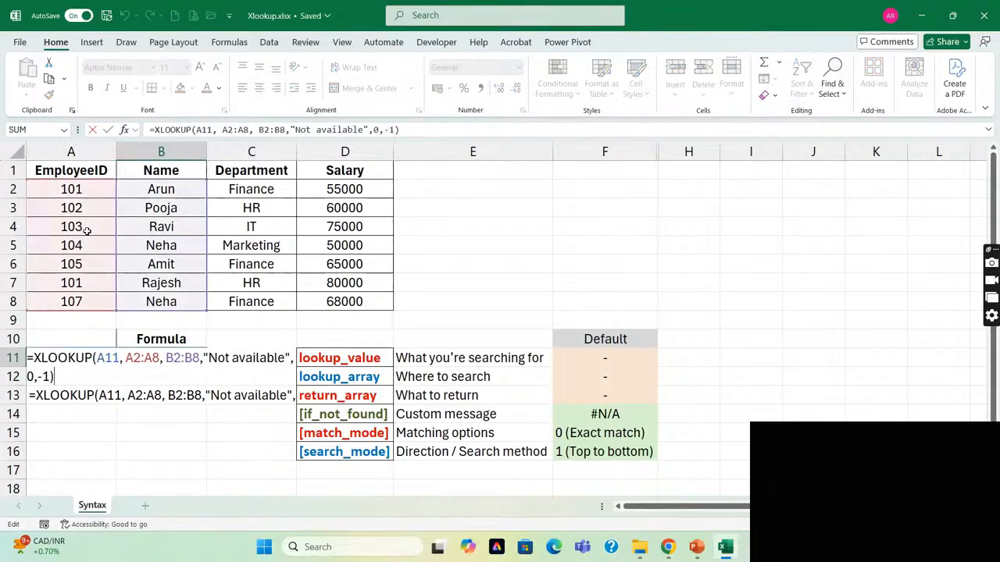
pyautogui.hotkey('shift', 'Left')
pyautogui.hotkey('shift', 'Left')
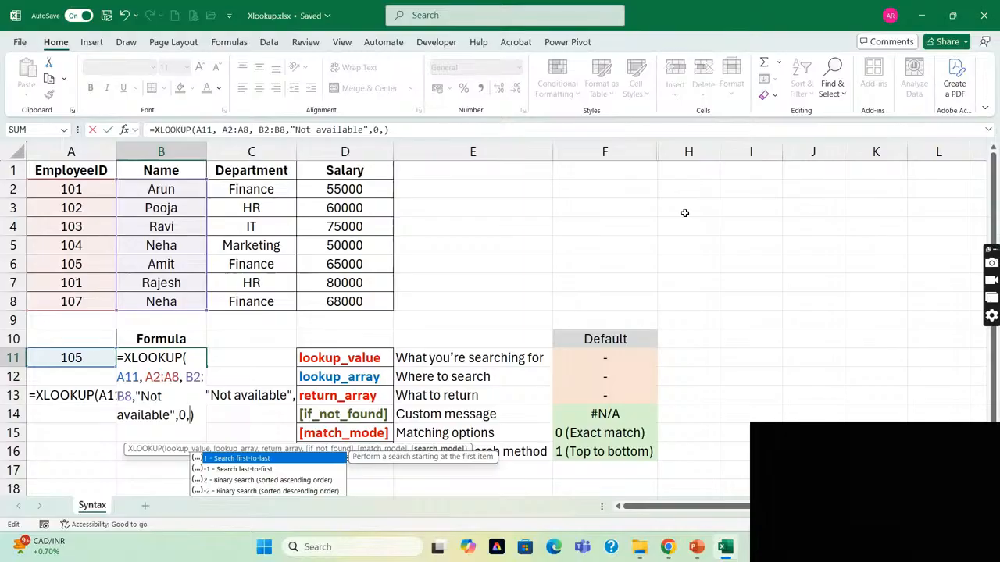
pyautogui.write('2')
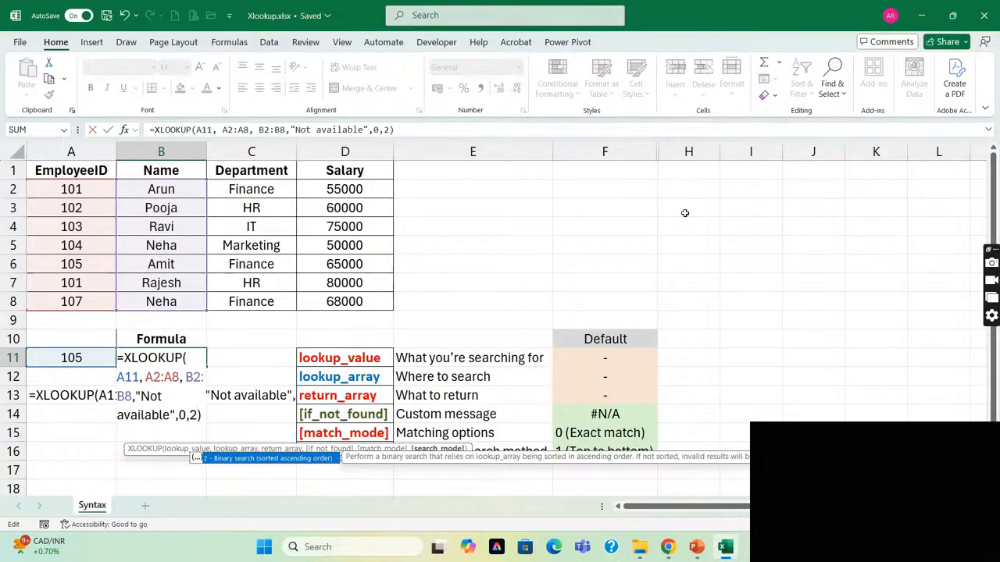
pyautogui.press('Return')
pyautogui.press('Up')
pyautogui.press('Left')
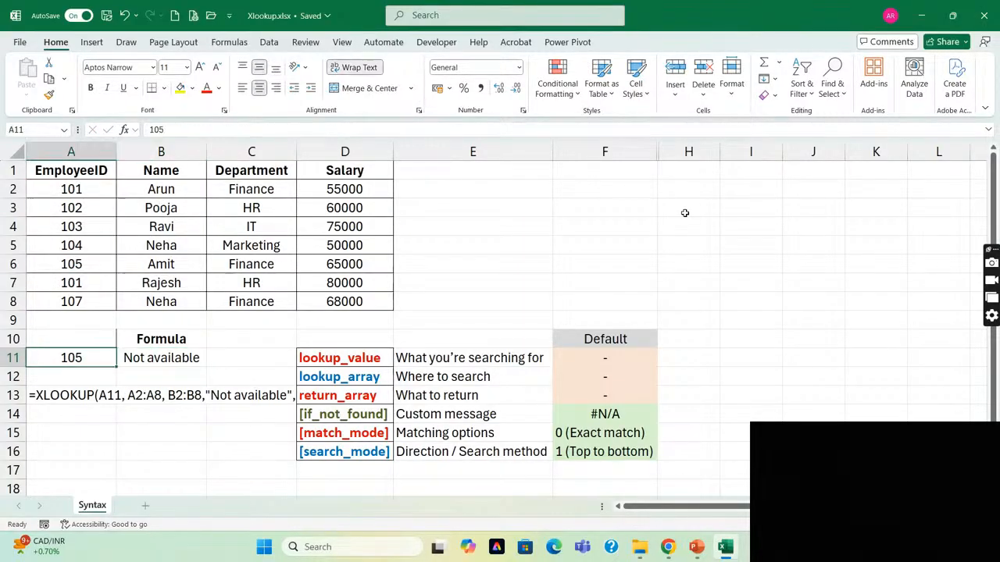
# Inspect the match_mode and search_mode arguments in the B11 formula without changing them.
pyautogui.press('Right')
pyautogui.press('F2')
pyautogui.press('Left')
pyautogui.press('Left')
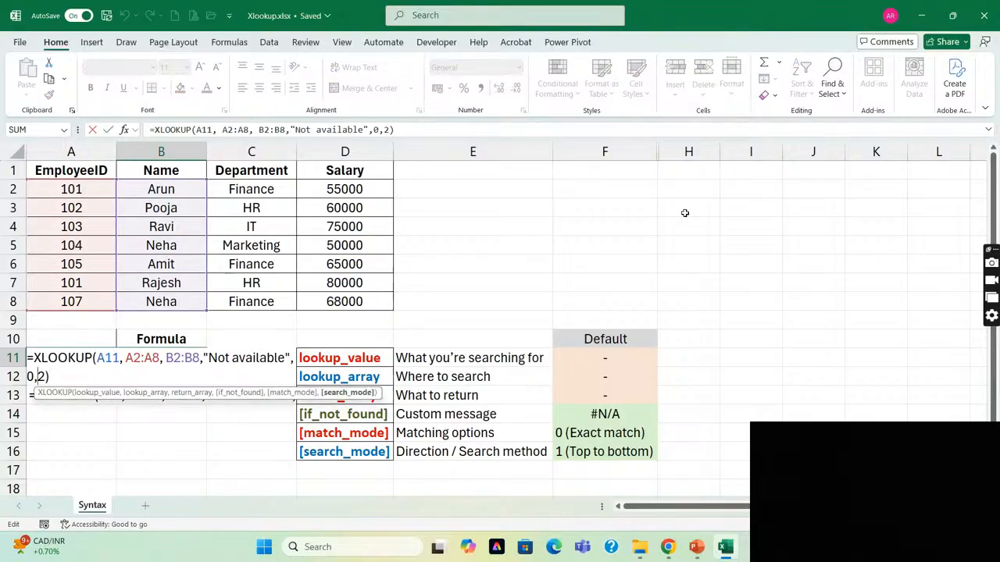
pyautogui.press('Left')
pyautogui.press('Left')
pyautogui.press('Escape')
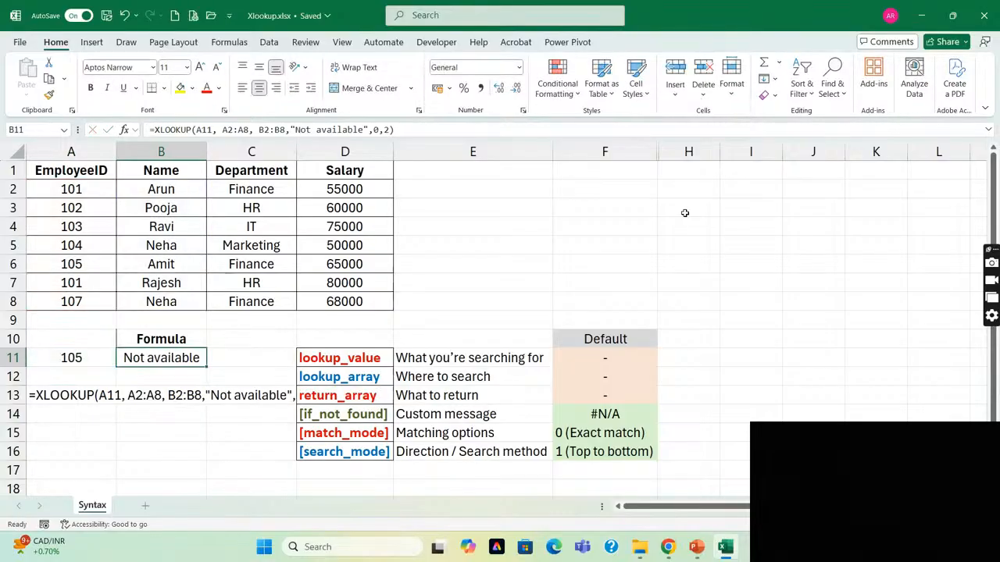
# Change the duplicate employee ID in A7 to 106 so the IDs in column A run in ascending order.
pyautogui.press('Left')
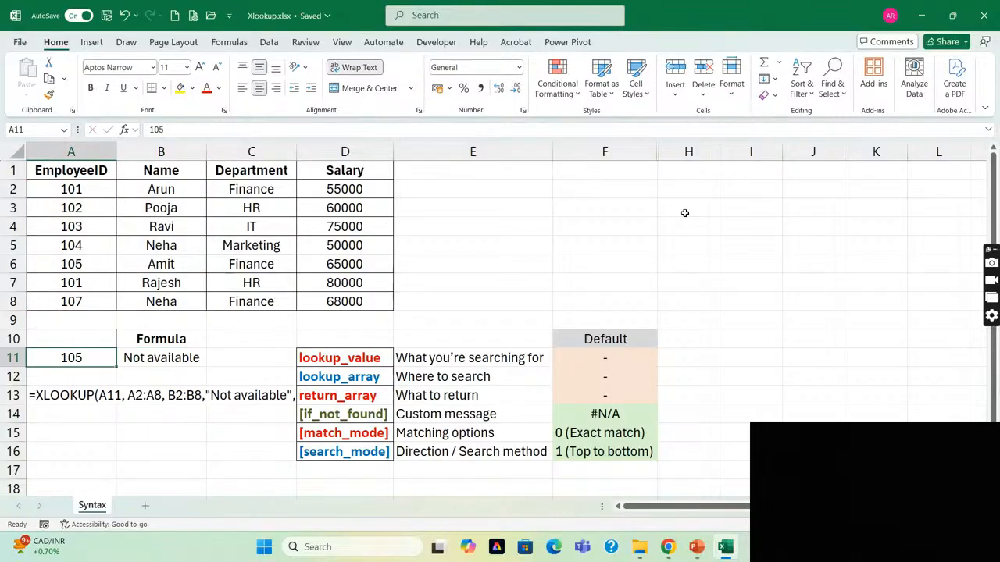
pyautogui.press('Up')
pyautogui.press('Up')
pyautogui.press('Up')
pyautogui.press('Up')
pyautogui.write('10')
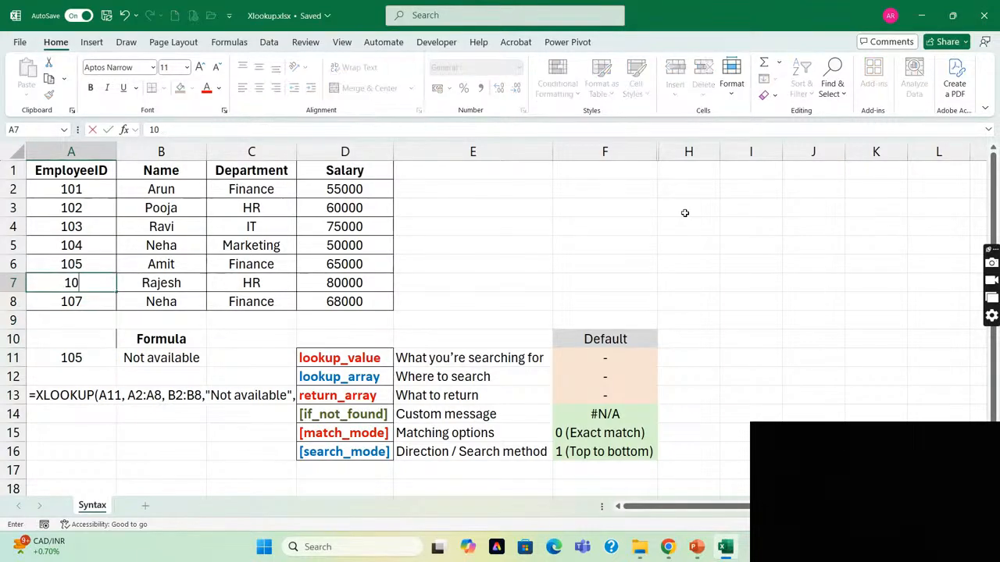
pyautogui.write('6')
pyautogui.press('Return')
# Examine the ascending employee IDs in A2:A8 and the binary search result in B11 for the ID in A11.
pyautogui.press('Up')
pyautogui.press('Up')
pyautogui.press('Up')
pyautogui.press('Up')
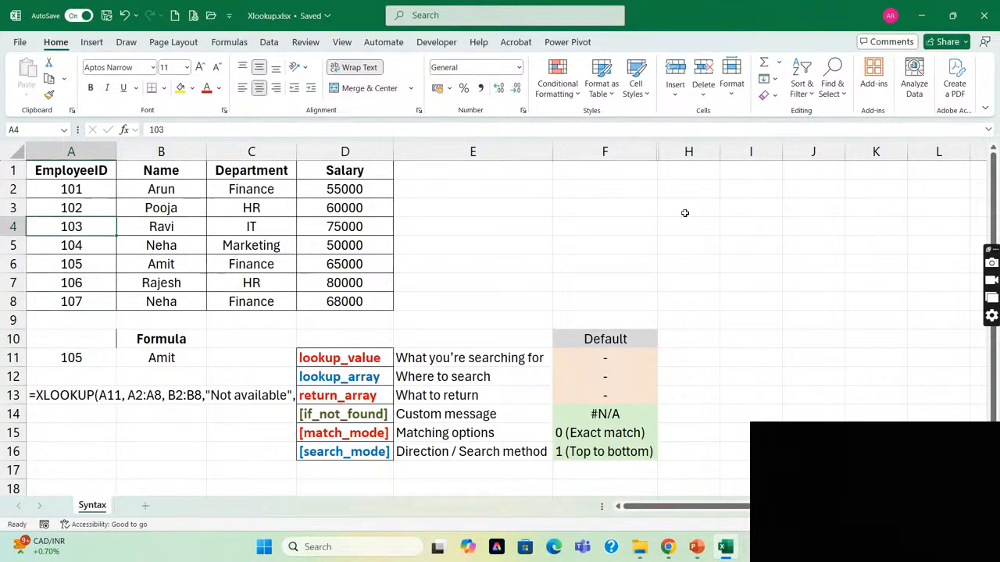
pyautogui.press('Down')
pyautogui.press('Down')
pyautogui.press('Down')
pyautogui.press('Down')
pyautogui.press('Down')
pyautogui.press('Down')
pyautogui.press('Down')
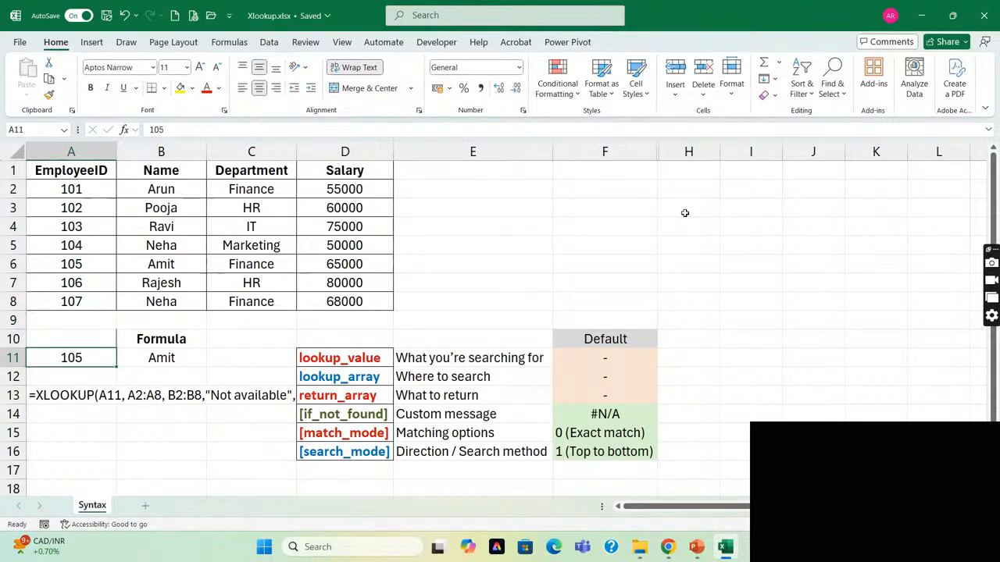
pyautogui.press('Right')
pyautogui.press('Left')
pyautogui.press('Up')
pyautogui.press('Up')
pyautogui.press('Up')
pyautogui.press('Up')
pyautogui.press('Up')
pyautogui.press('Up')
pyautogui.press('Up')
pyautogui.press('Up')
pyautogui.press('Up')
pyautogui.press('Up')
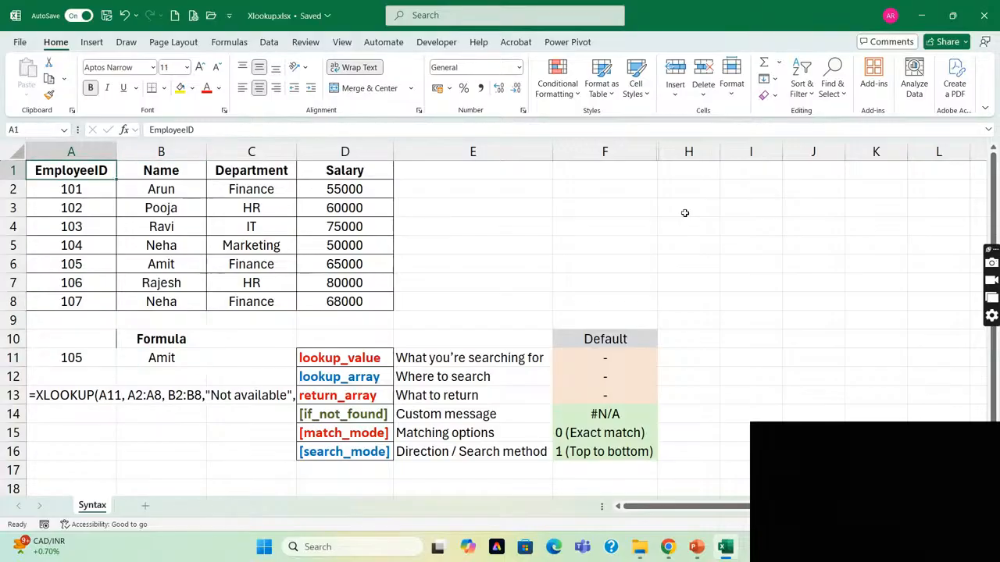
pyautogui.press('Down')
pyautogui.hotkey('ctrl', 'shift', 'Down')
pyautogui.hotkey('ctrl', 'Down')
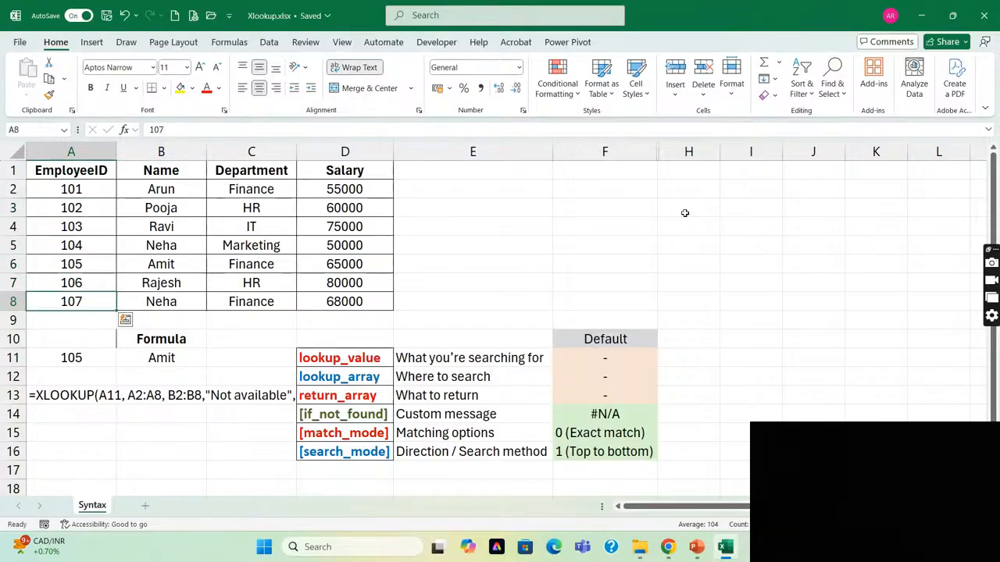
# Set the employee ID in A7 back to 101, breaking the ascending order.
pyautogui.press('Up')
pyautogui.write('101')
pyautogui.press('Return')
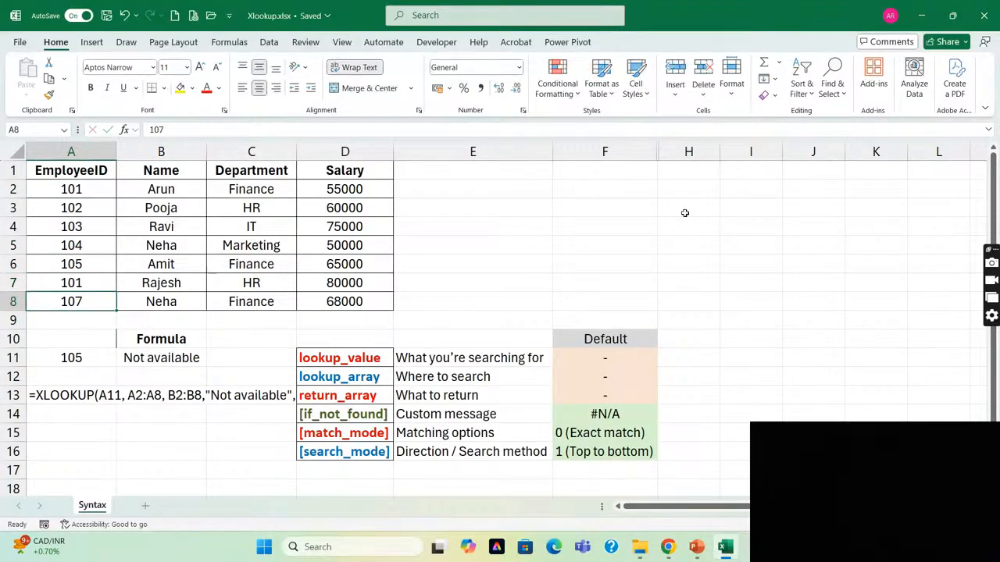
# Compare the unsorted employee IDs in A2:A8, particularly A7, with the binary search result in B11.
pyautogui.press('Up')
pyautogui.hotkey('ctrl', 'Up')
pyautogui.press('Down')
pyautogui.press('Down')
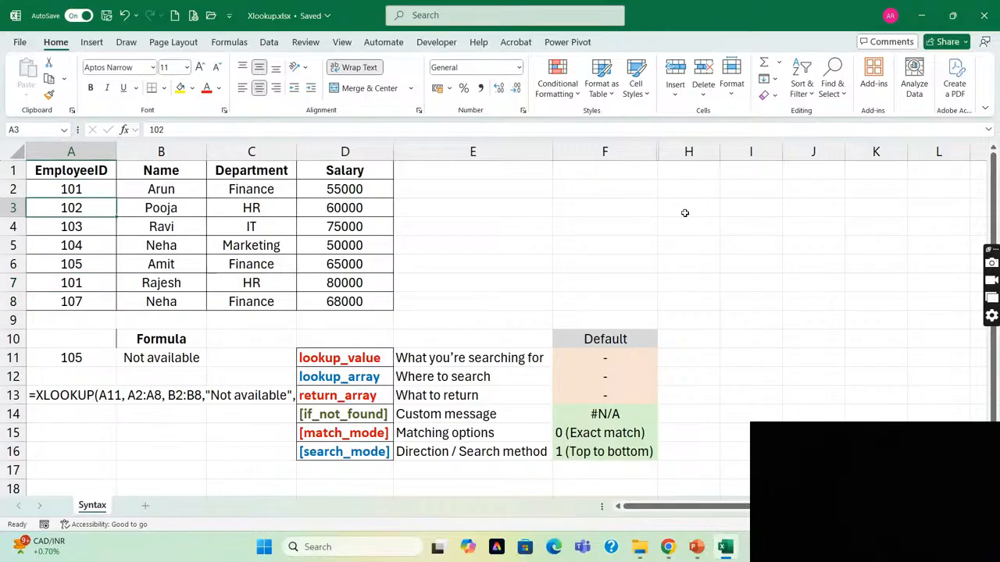
pyautogui.hotkey('ctrl', 'Down')
pyautogui.press('Down')
pyautogui.press('Down')
pyautogui.press('Right')
pyautogui.press('Down')
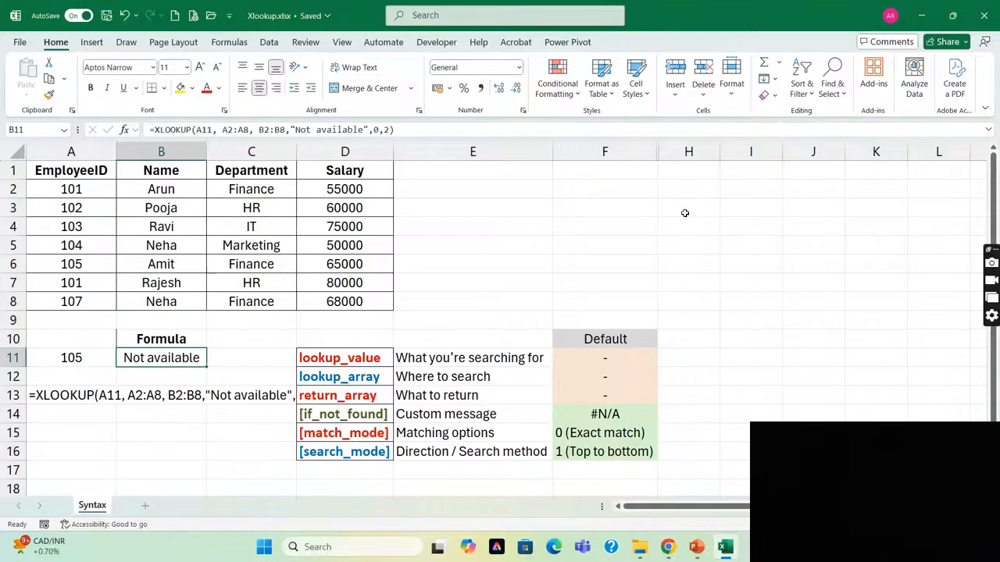
pyautogui.press('Left')
pyautogui.press('Up')
pyautogui.press('Up')
pyautogui.press('Up')
pyautogui.press('Up')
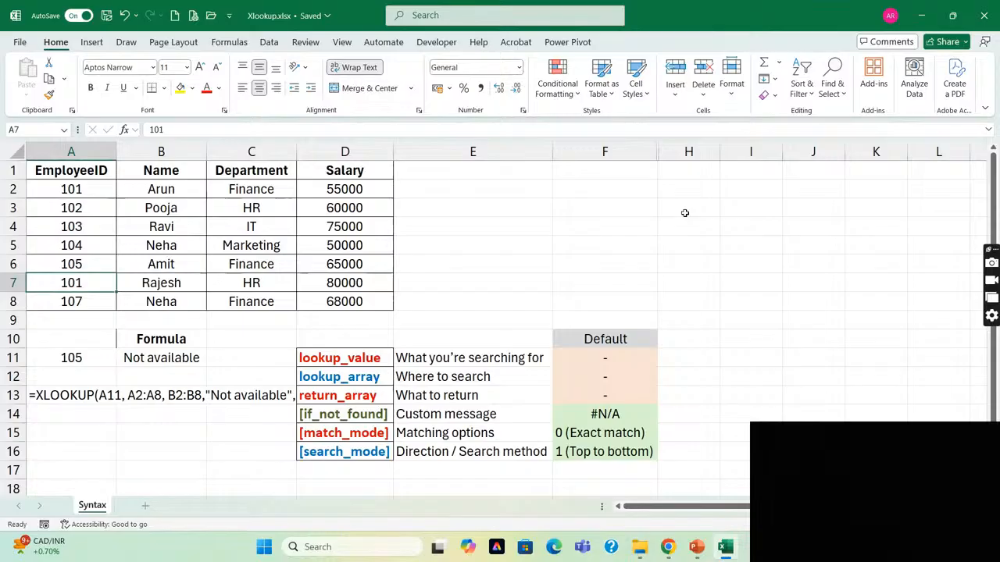
# Set the employee ID in A7 to 106, restoring ascending order, and go to the formula cell B11.
pyautogui.write('106')
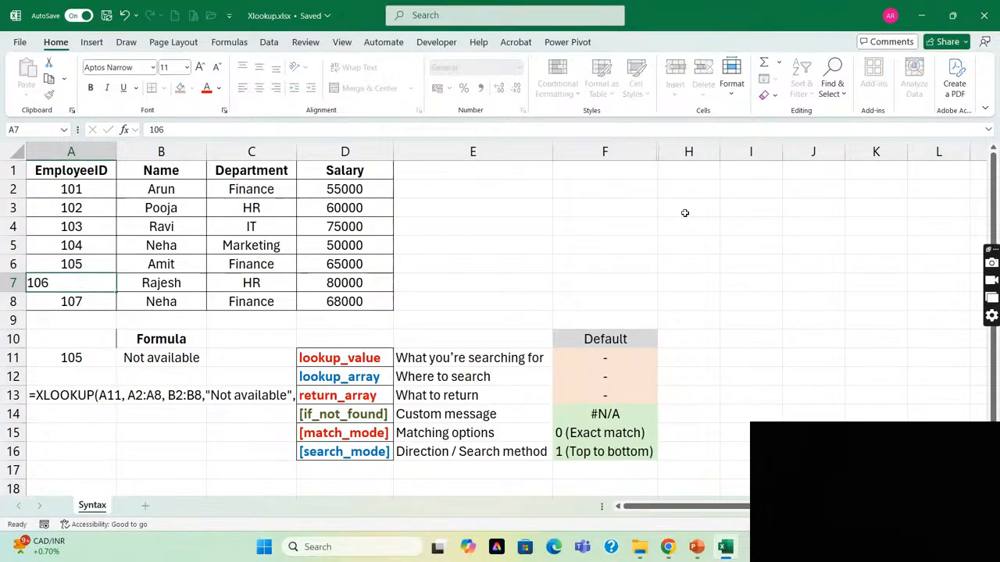
pyautogui.press('Return')
pyautogui.press('Right')
pyautogui.press('Right')
pyautogui.press('Left')
pyautogui.press('Down')
pyautogui.press('Down')
pyautogui.press('Down')
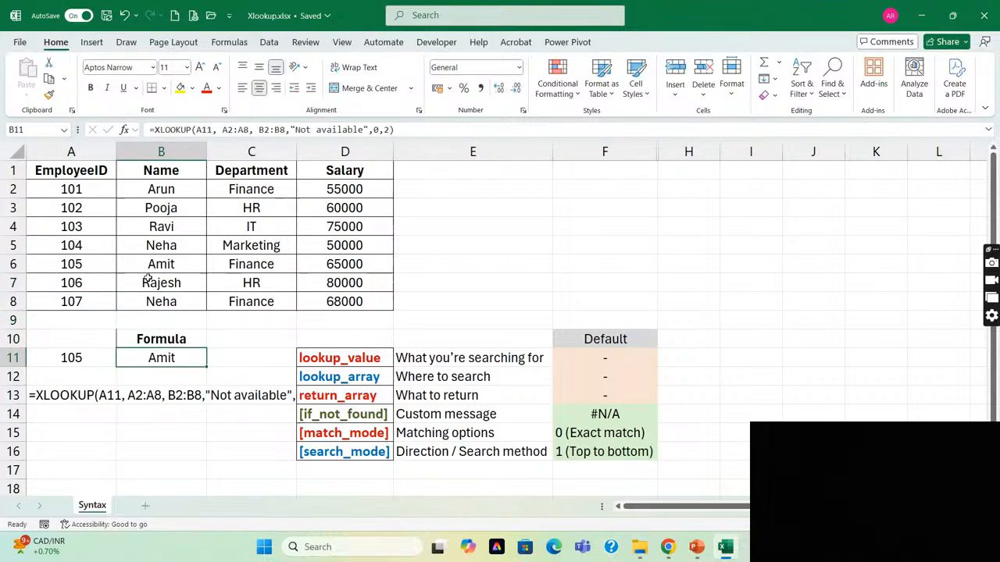
# Remove the "Not available" if_not_found text from the XLOOKUP formula in B11, keeping its argument position empty.
pyautogui.press('F2')
pyautogui.press('Escape')
pyautogui.press('F2')
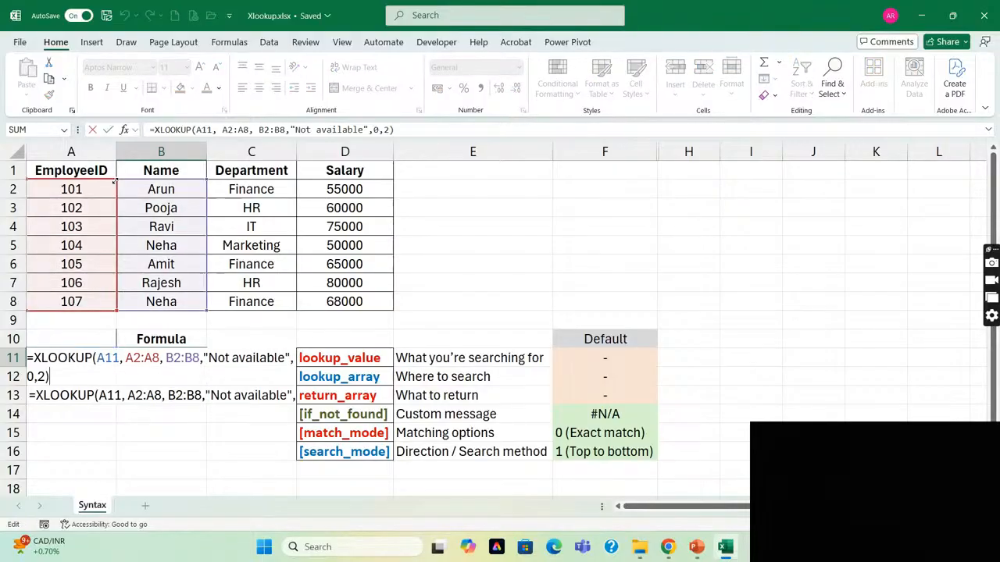
pyautogui.press('Left')
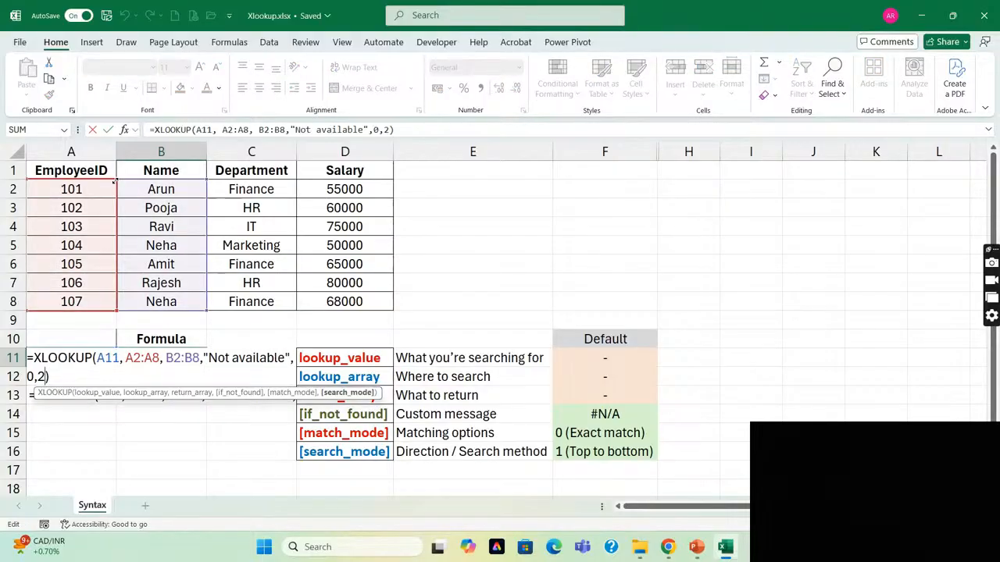
pyautogui.press('Up')
pyautogui.press('Right')
pyautogui.press('Right')
pyautogui.press('Right')
pyautogui.press('Right')
pyautogui.press('Right')
pyautogui.press('Right')
pyautogui.press('Right')
pyautogui.press('Right')
pyautogui.press('Right')
pyautogui.press('Right')
pyautogui.press('Right')
pyautogui.press('Right')
pyautogui.press('Right')
pyautogui.press('Right')
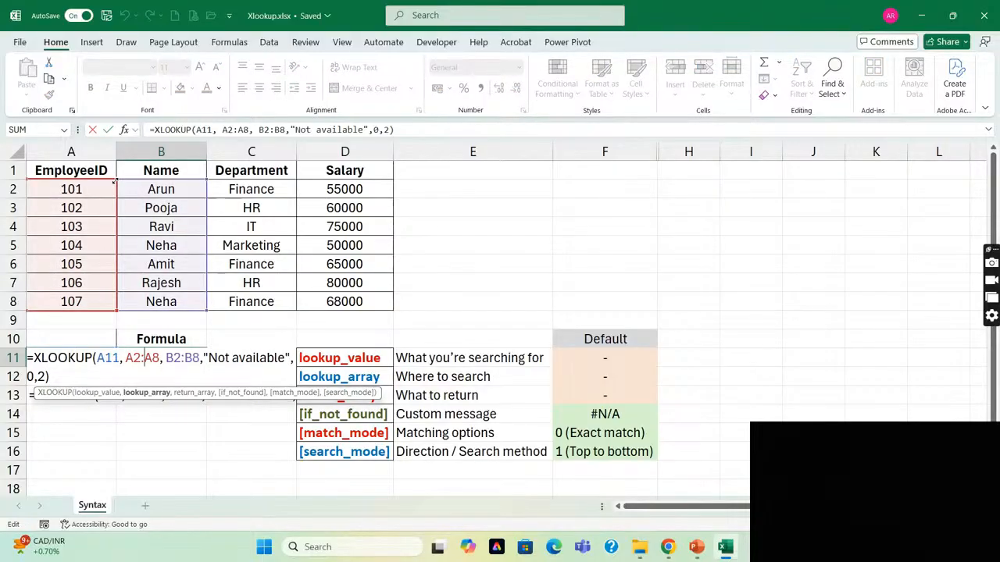
pyautogui.press('Right')
pyautogui.press('Right')
pyautogui.press('Right')
pyautogui.press('Right')
pyautogui.press('Right')
pyautogui.press('Right')
pyautogui.press('Right')
pyautogui.press('Right')
pyautogui.press('Right')
pyautogui.press('Right')
pyautogui.hotkey('shift', 'Right')
pyautogui.hotkey('shift', 'Right')
pyautogui.hotkey('shift', 'Right')
pyautogui.hotkey('shift', 'Right')
pyautogui.hotkey('shift', 'Right')
pyautogui.hotkey('shift', 'Right')
pyautogui.hotkey('shift', 'Right')
pyautogui.hotkey('shift', 'Right')
pyautogui.hotkey('shift', 'Right')
pyautogui.hotkey('shift', 'Right')
pyautogui.hotkey('shift', 'Right')
pyautogui.hotkey('shift', 'Right')
pyautogui.hotkey('shift', 'Right')
pyautogui.hotkey('shift', 'Right')
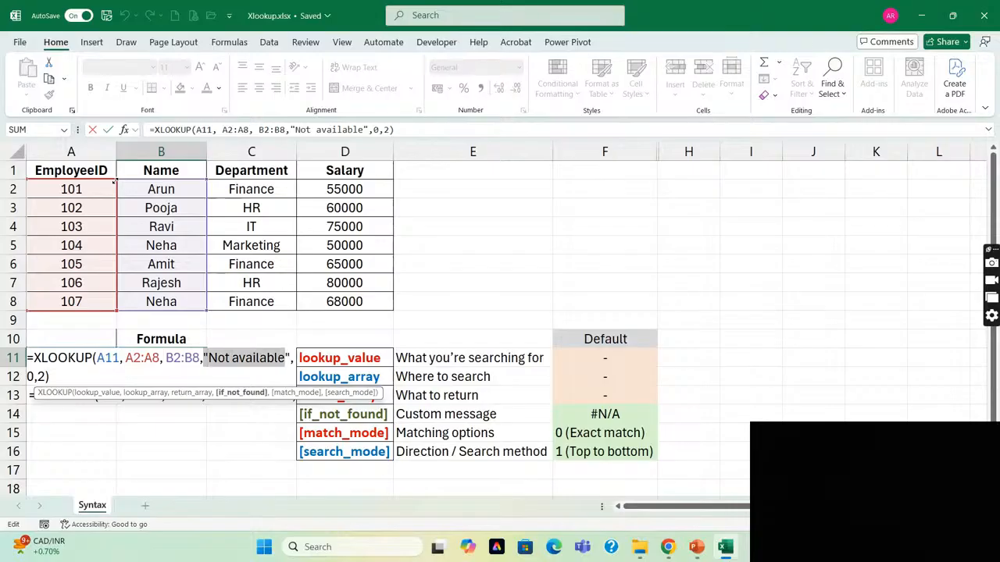
pyautogui.hotkey('shift', 'Right')
pyautogui.press('Delete')
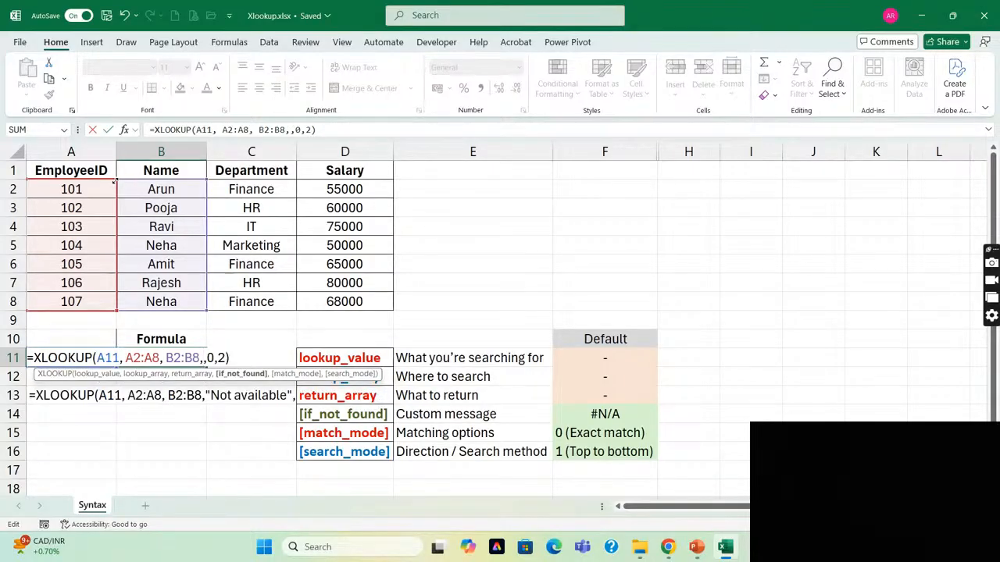
# Change the match_mode argument of the XLOOKUP formula in B11 to 1.
pyautogui.press('Right')
pyautogui.hotkey('shift', 'Right')
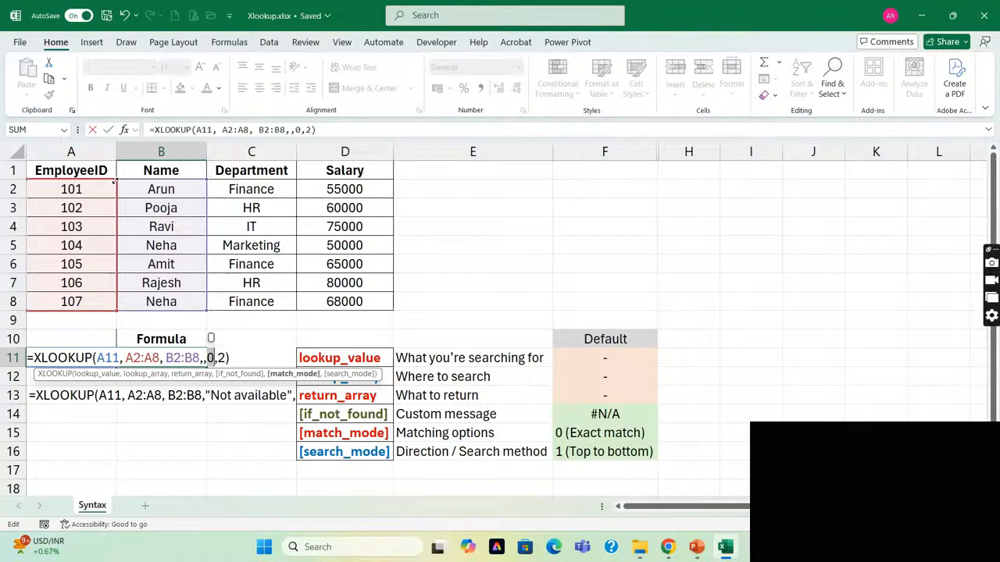
pyautogui.press('Delete')
pyautogui.write('1')
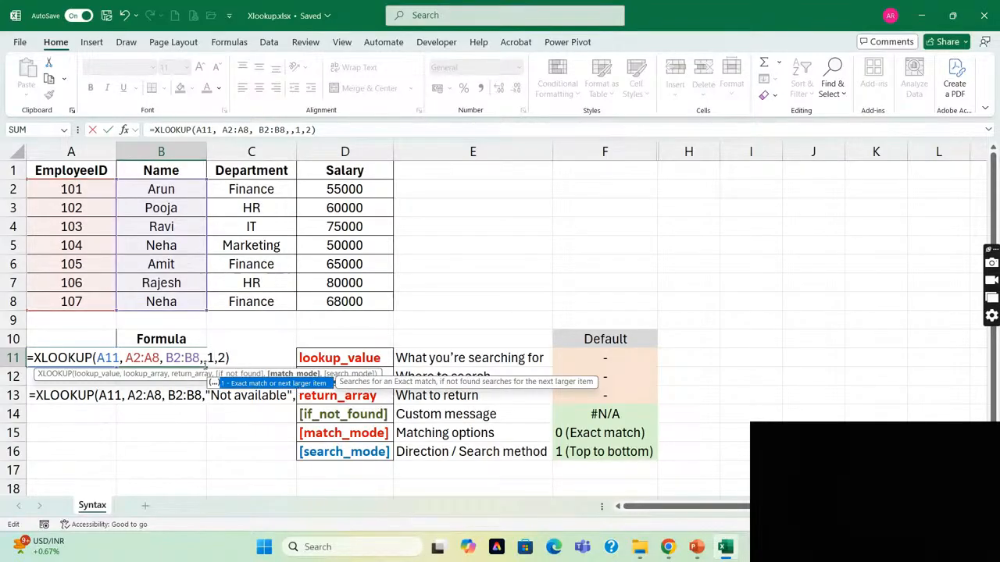
pyautogui.press('Return')
# Examine the skipped if_not_found argument between the commas in B11's formula against its default in the reference table.
pyautogui.click(205, 363)
pyautogui.doubleClick(206, 364)
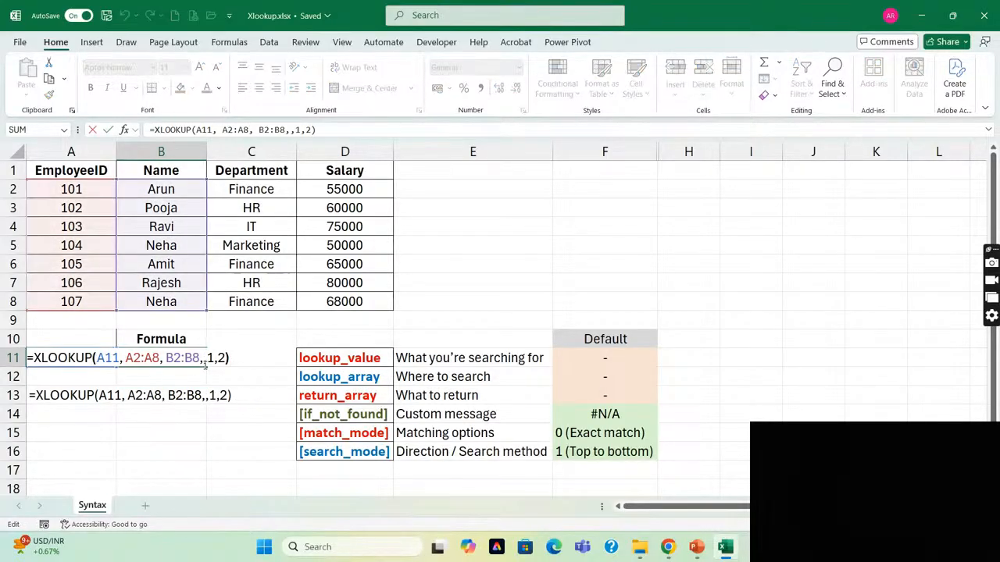
pyautogui.hotkey('shift', 'Left')
pyautogui.hotkey('shift', 'Left')
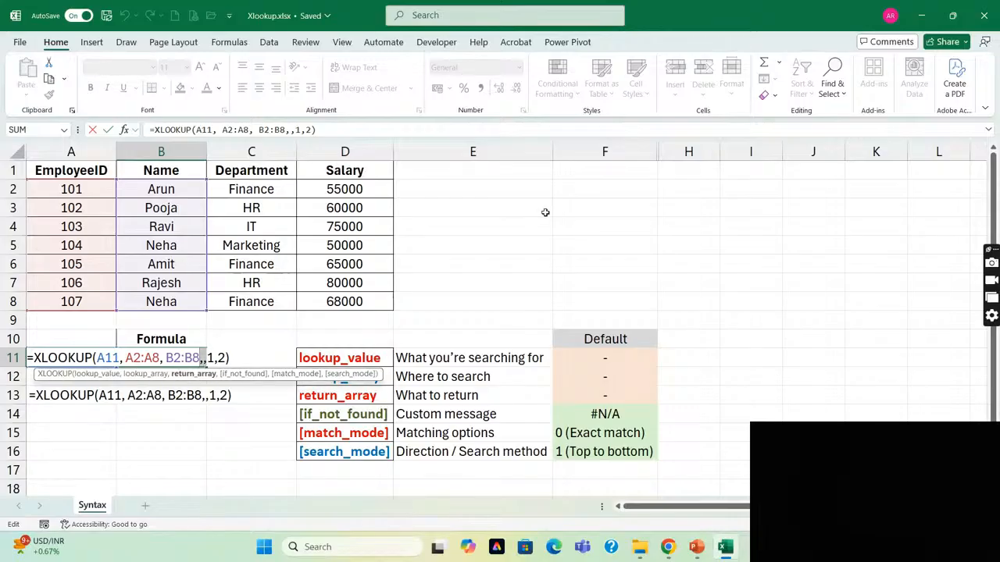
pyautogui.press('Right')
pyautogui.press('Left')
pyautogui.press('Left')
pyautogui.press('Right')
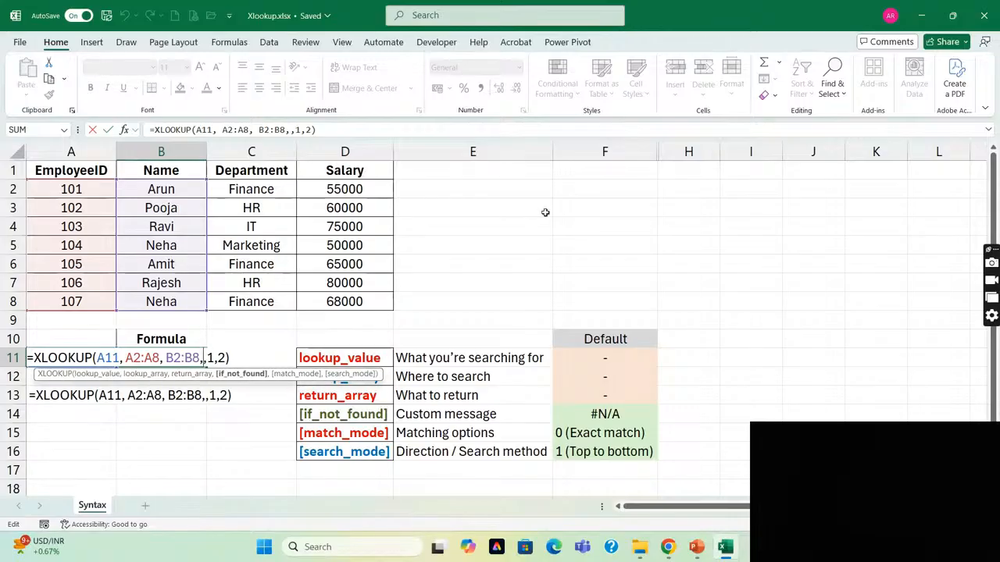
pyautogui.press('Right')
pyautogui.press('Left')
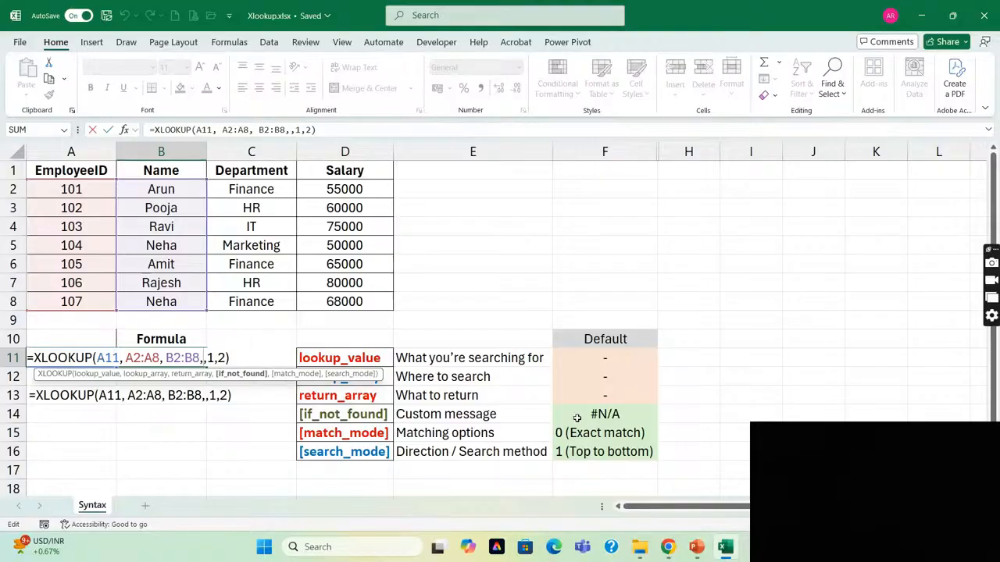
# Clear the match_mode argument so that the formula in B11 reads =XLOOKUP(A11, A2:A8, B2:B8,,,2).
pyautogui.press('Right')
pyautogui.press('Right')
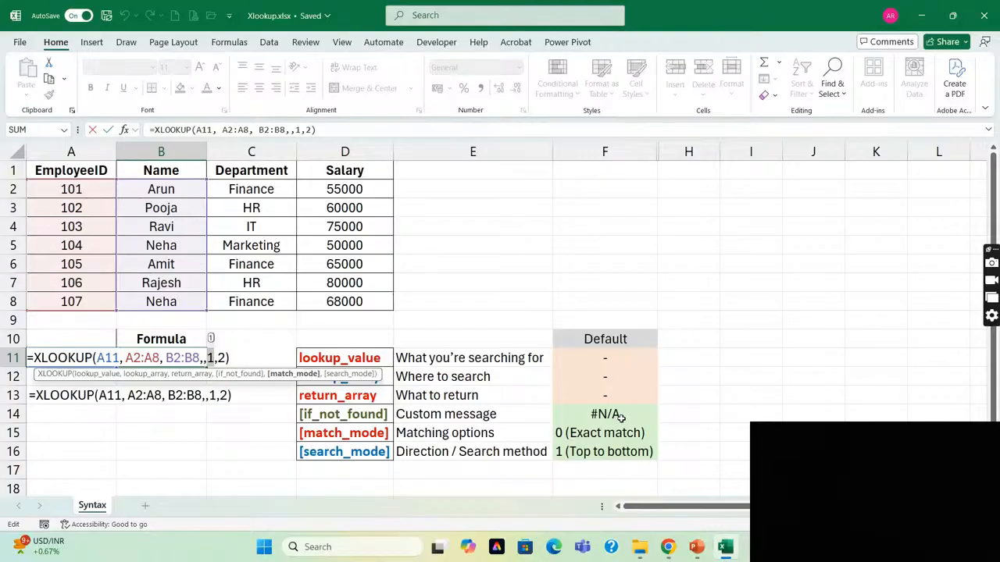
pyautogui.press('BackSpace')
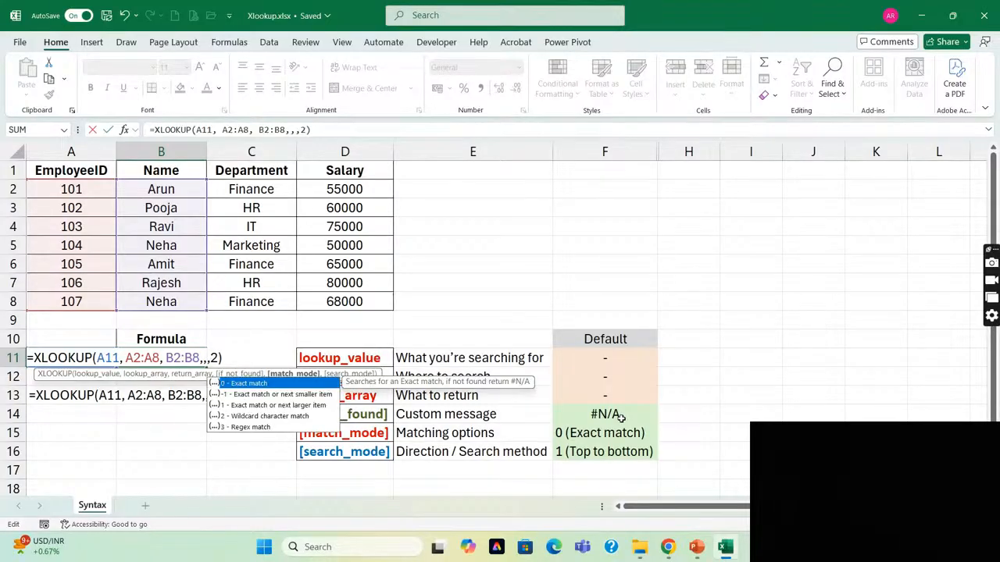
pyautogui.press('Return')
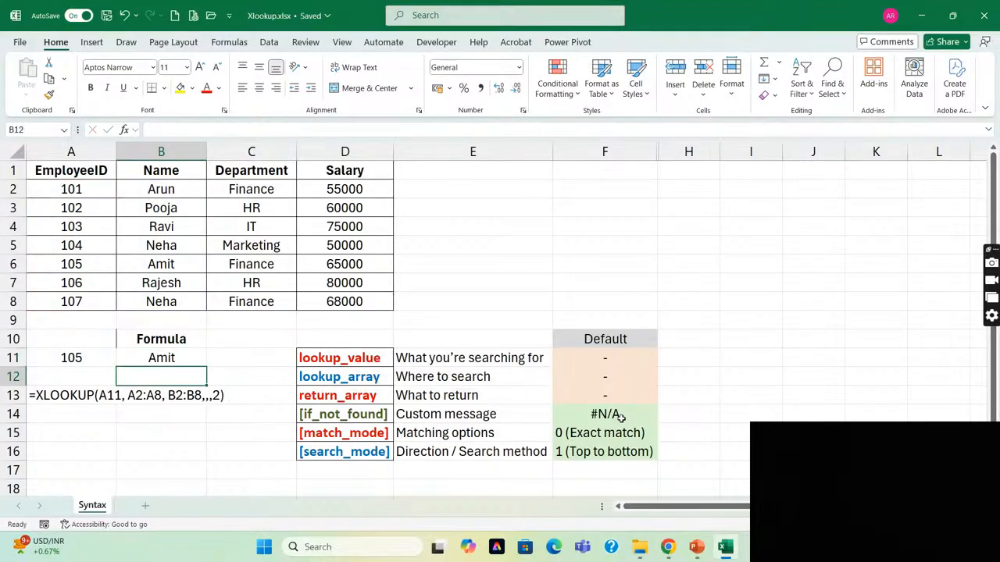
pyautogui.press('Up')
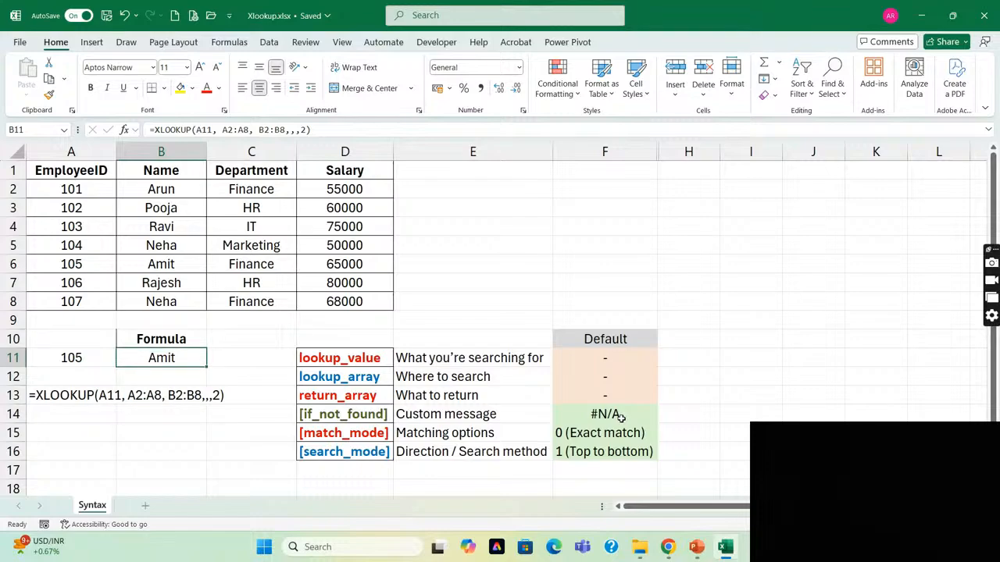
pyautogui.press('Delete')
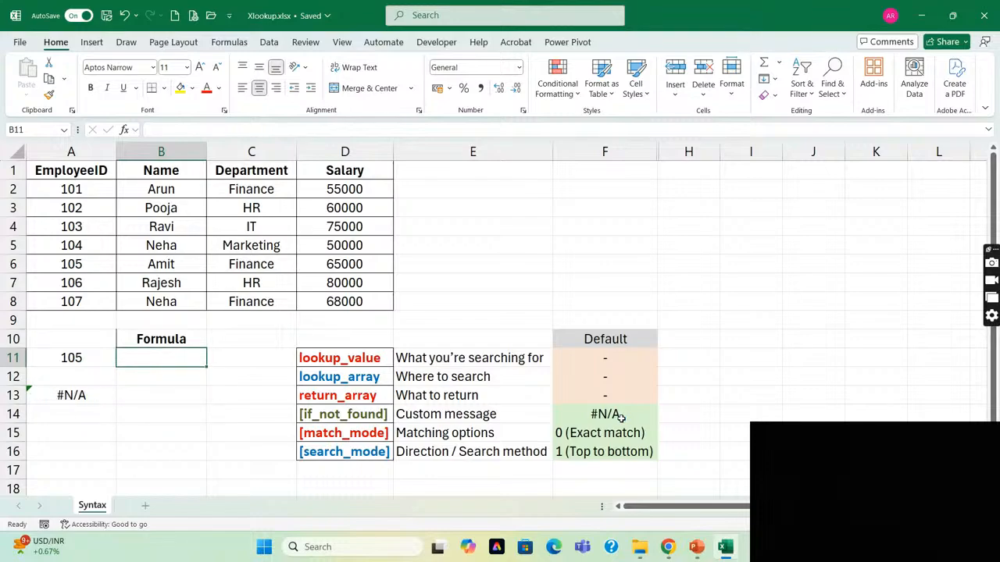
pyautogui.hotkey('ctrl', 'z')
pyautogui.press('Right')
pyautogui.press('Left')
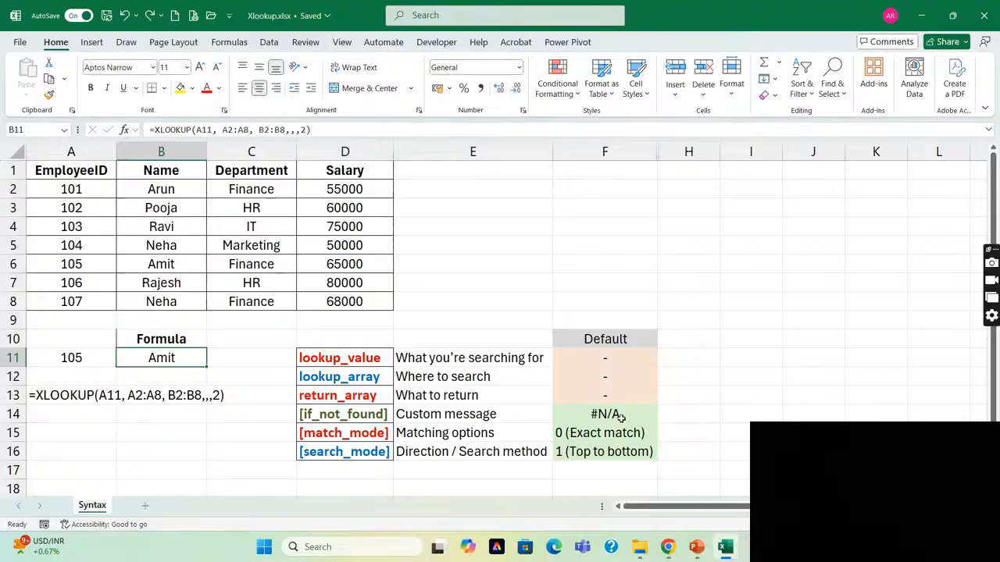
# Switch to File Explorer and open the YT Session 3 - XLOOKUP folder inside YT Live Sessions.
pyautogui.hotkey('alt', 'Tab')
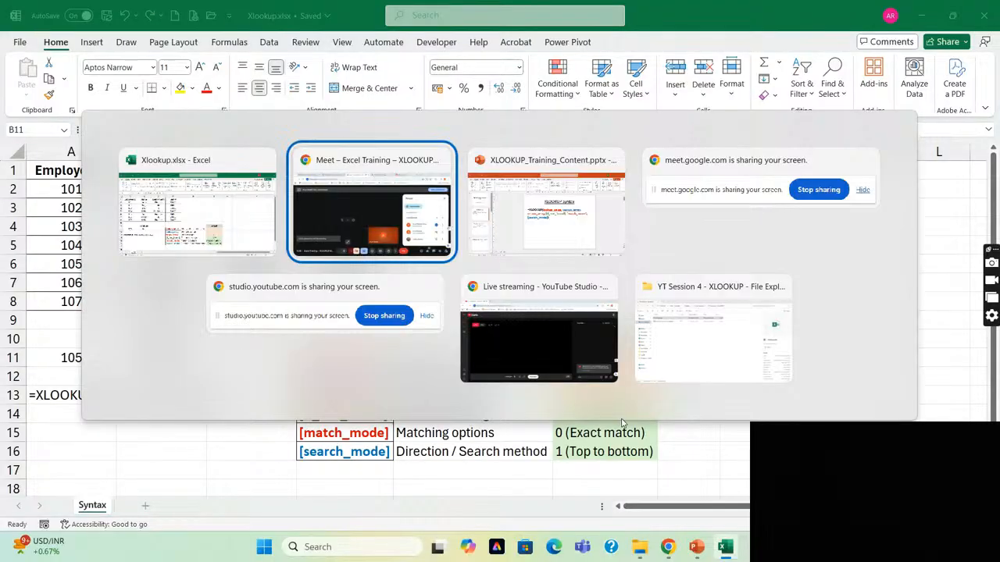
pyautogui.hotkey('alt', 'Tab')
pyautogui.hotkey('alt', 'Tab')
pyautogui.hotkey('alt', 'Tab')
pyautogui.hotkey('alt', 'Tab')
pyautogui.hotkey('alt', 'Tab')
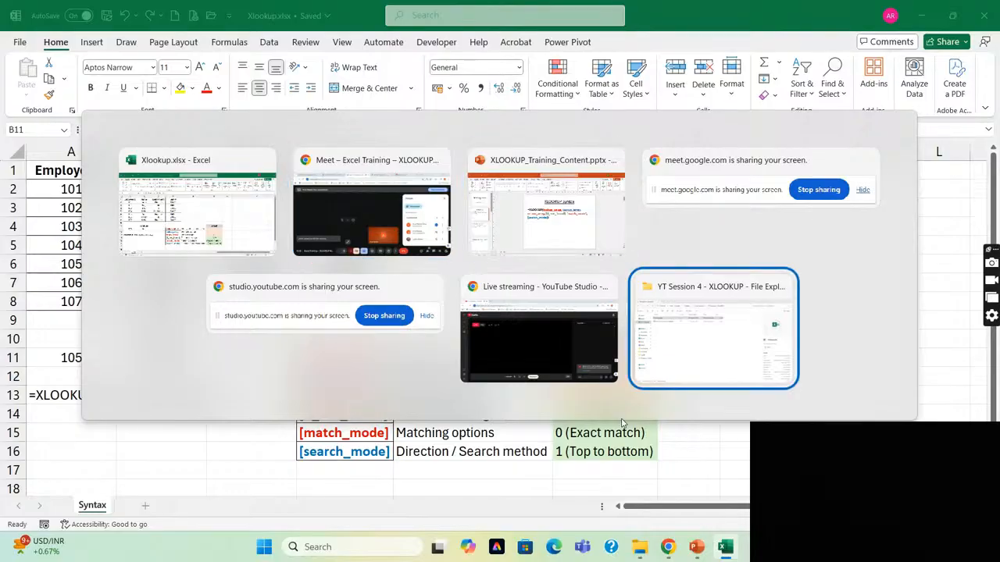
pyautogui.hotkey('alt', 'Up')
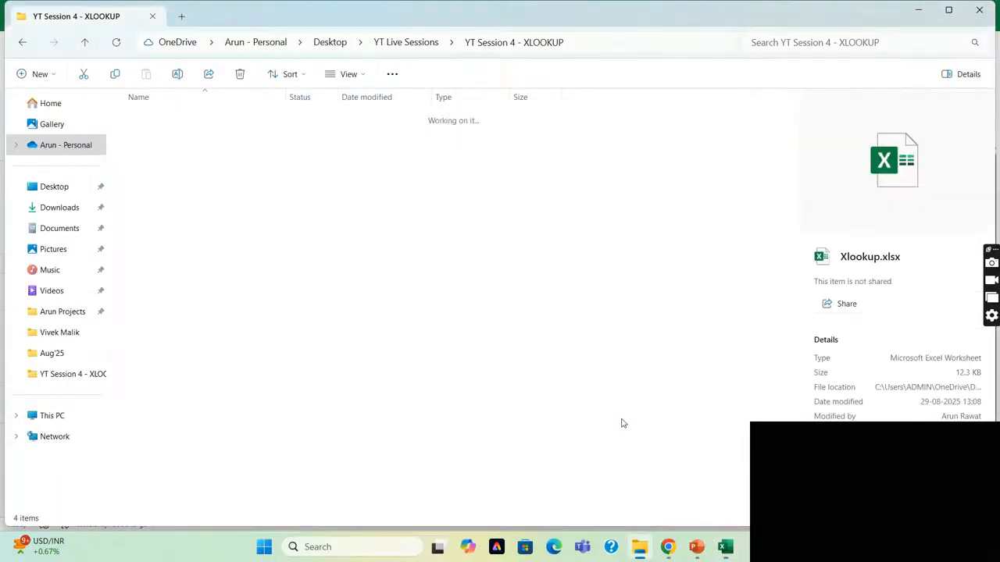
pyautogui.press('Up')
pyautogui.press('Return')
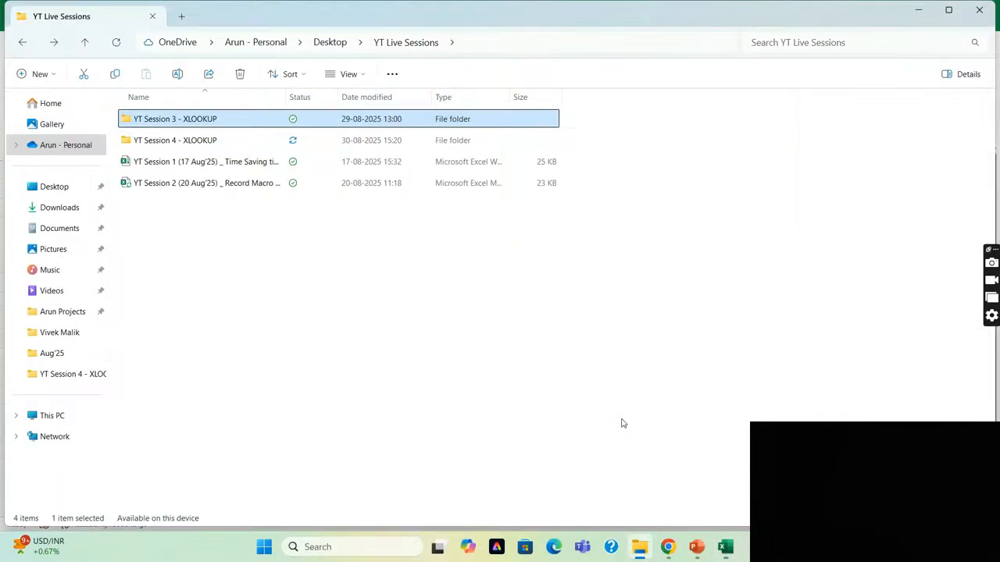
# Open XLOOKUP_Training_Session.pptx and the XLOOKUP_Session.xlsx workbook from the Session 3 folder.
pyautogui.press('Down')
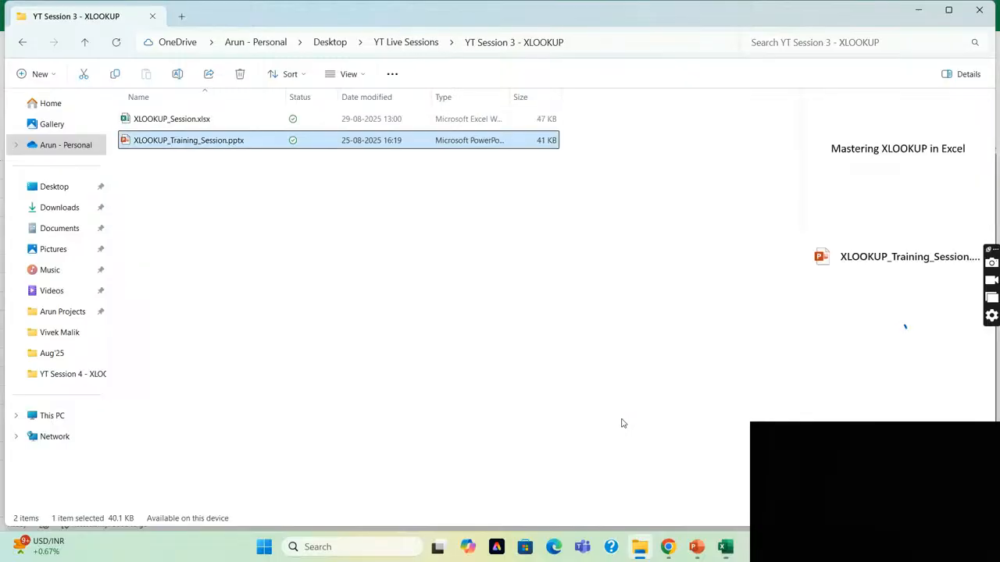
pyautogui.press('Return')
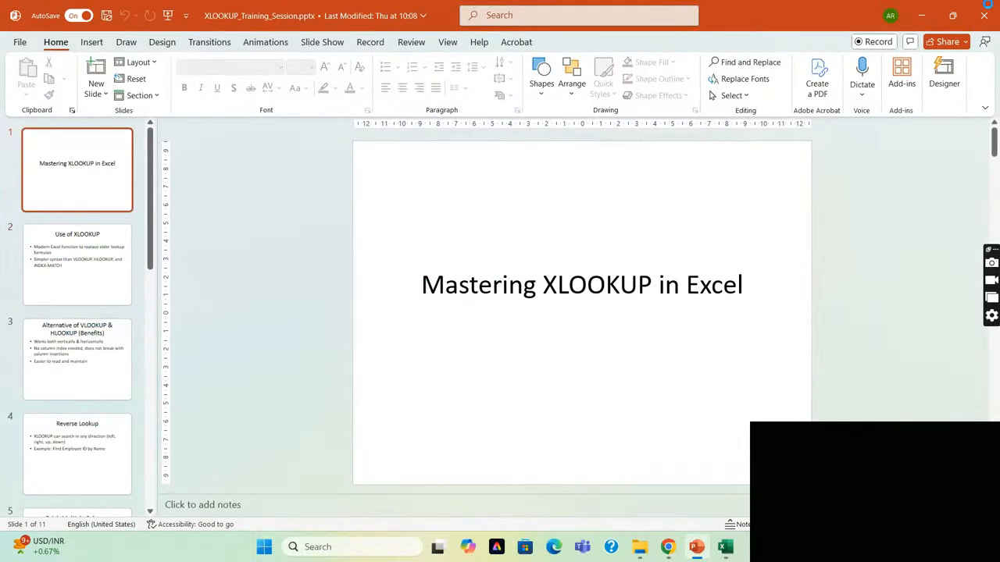
pyautogui.hotkey('alt', 'Tab')
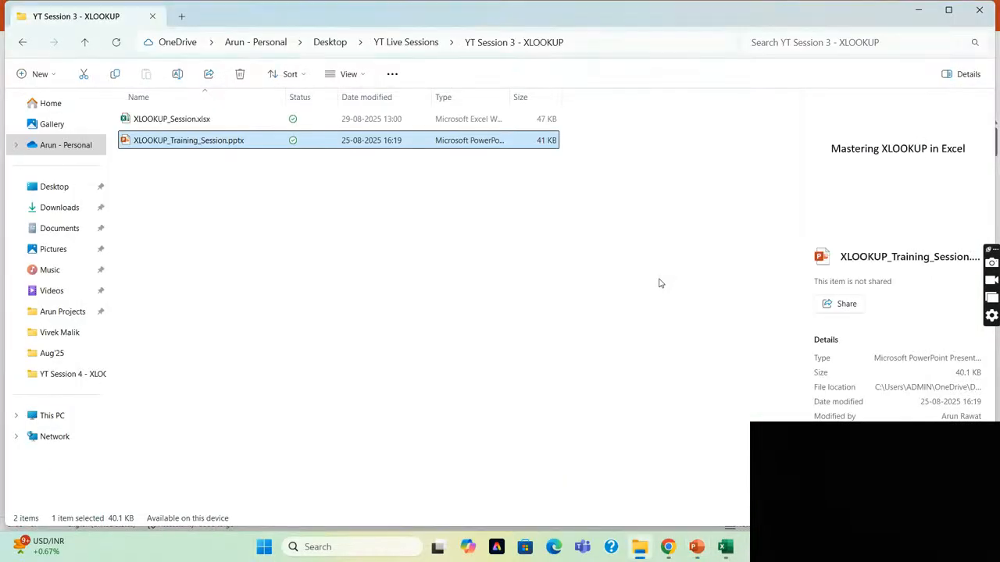
pyautogui.press('Up')
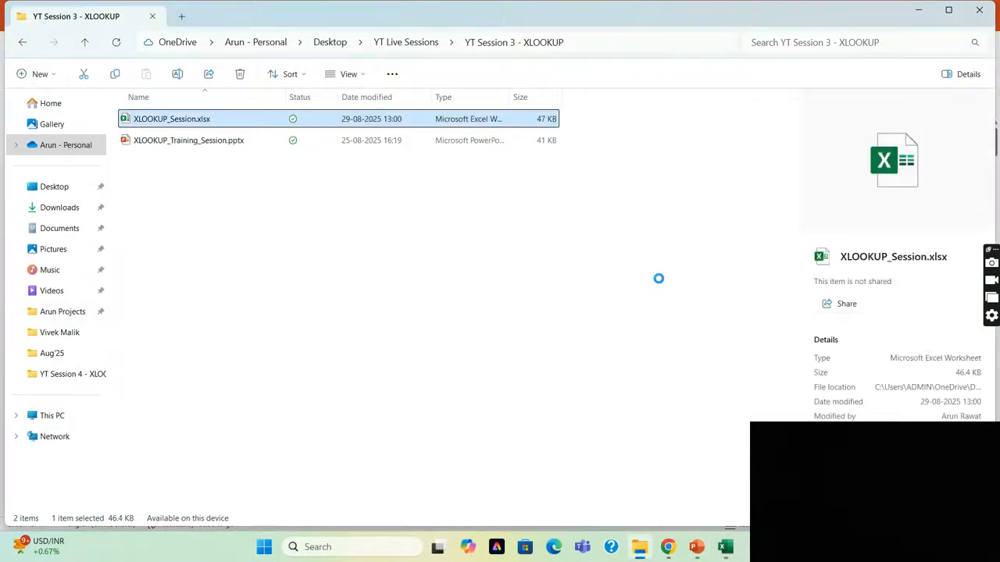
pyautogui.hotkey('alt', 'Tab')
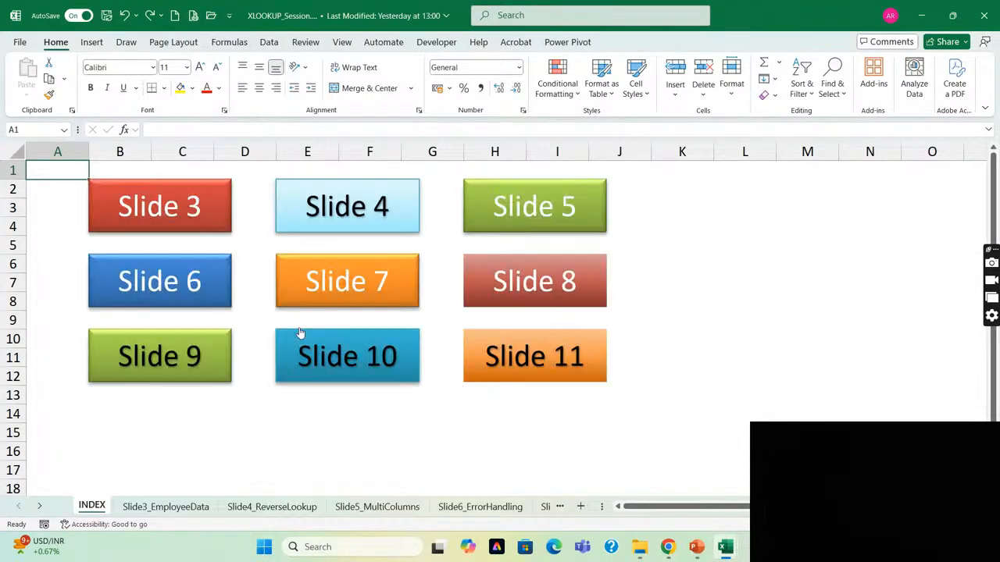
pyautogui.click(745, 298)
# Bring the Xlookup.xlsx workbook to the front and close it.
pyautogui.hotkey('alt', 'Tab')
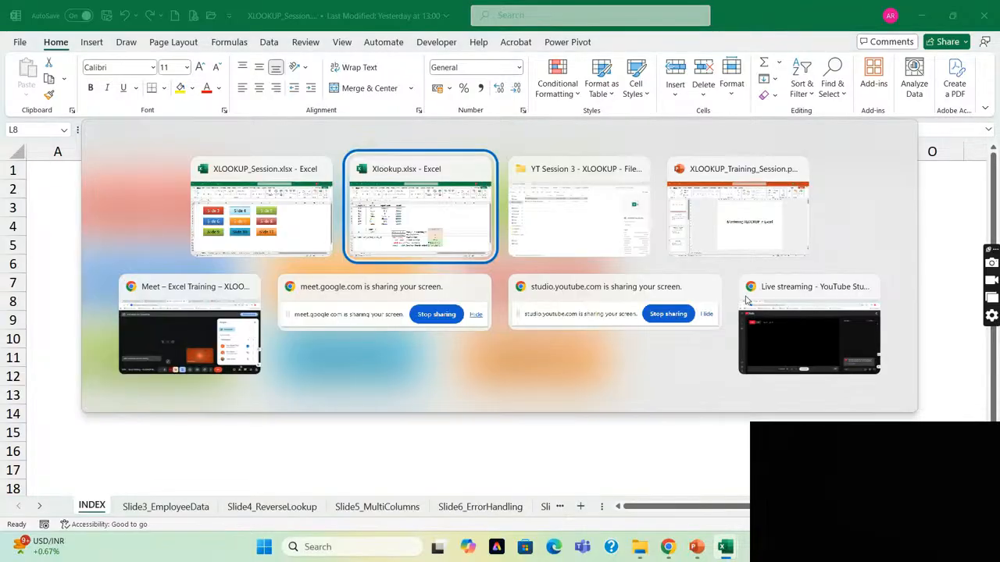
pyautogui.hotkey('alt', 'Tab')
pyautogui.hotkey('alt', 'Tab')
pyautogui.hotkey('alt', 'shift', 'Tab')
pyautogui.hotkey('alt', 'shift', 'Tab')
pyautogui.hotkey('alt', 'Tab')
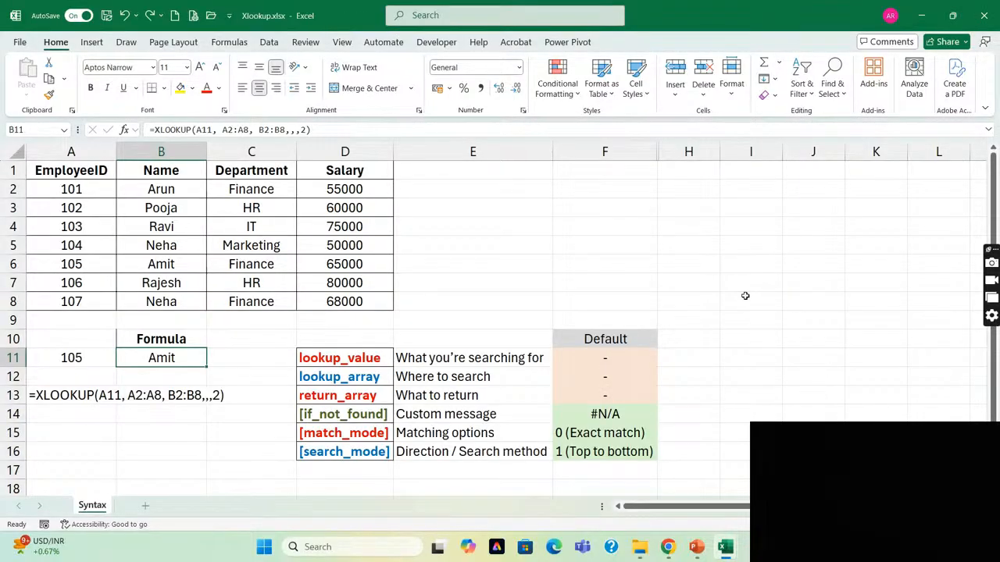
# Switch to the XLOOKUP_Training_Session.pptx presentation in PowerPoint and show slide 3 on the benefits over VLOOKUP and HLOOKUP.
pyautogui.hotkey('alt', 'Tab')
pyautogui.hotkey('alt', 'Tab')
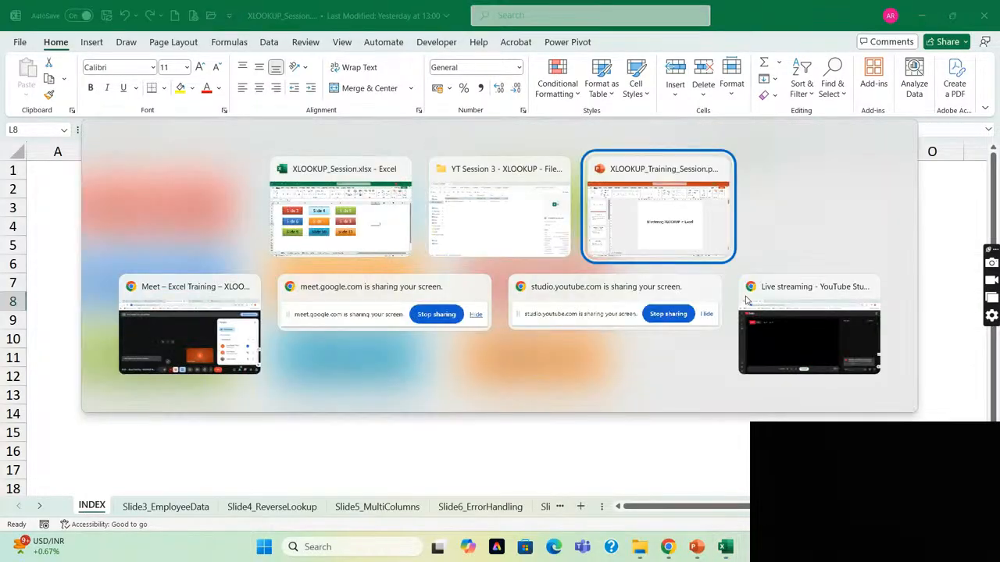
pyautogui.press('Down')
pyautogui.press('Down')
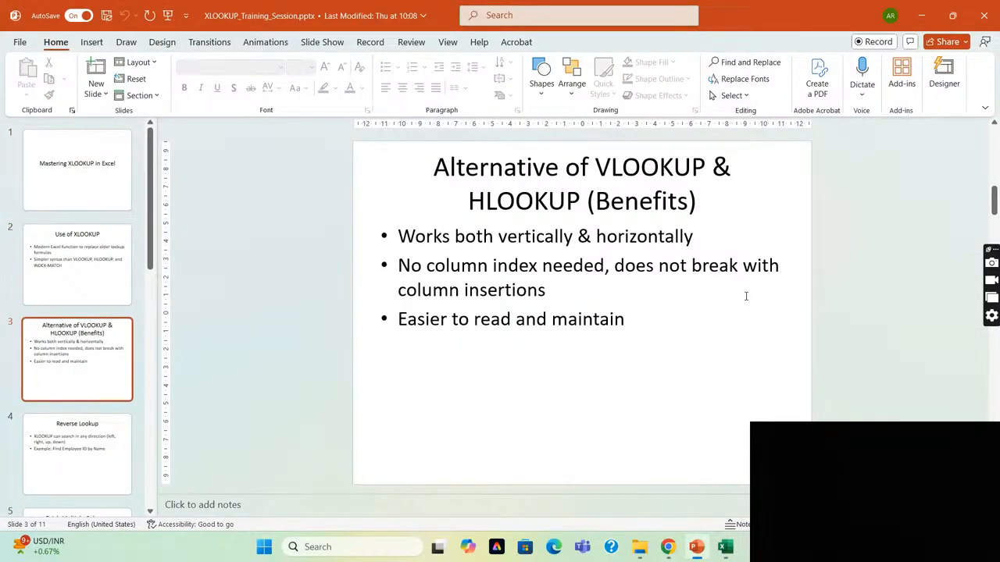
# Return to the XLOOKUP_Session.xlsx workbook in Excel and follow the Slide 3 link to the Slide3_EmployeeData sheet.
pyautogui.hotkey('alt', 'Tab')
pyautogui.click(158, 171)
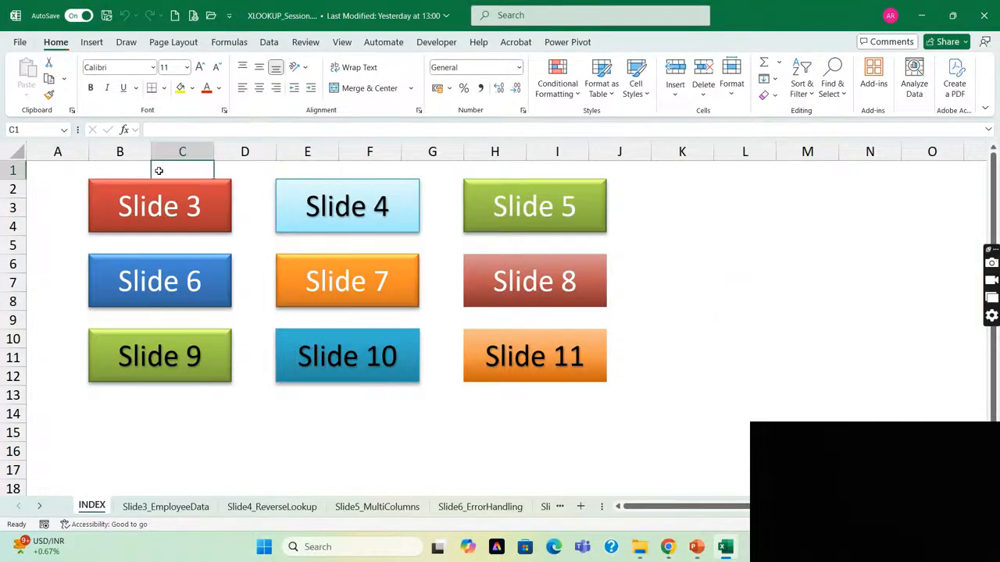
pyautogui.click(158, 200)
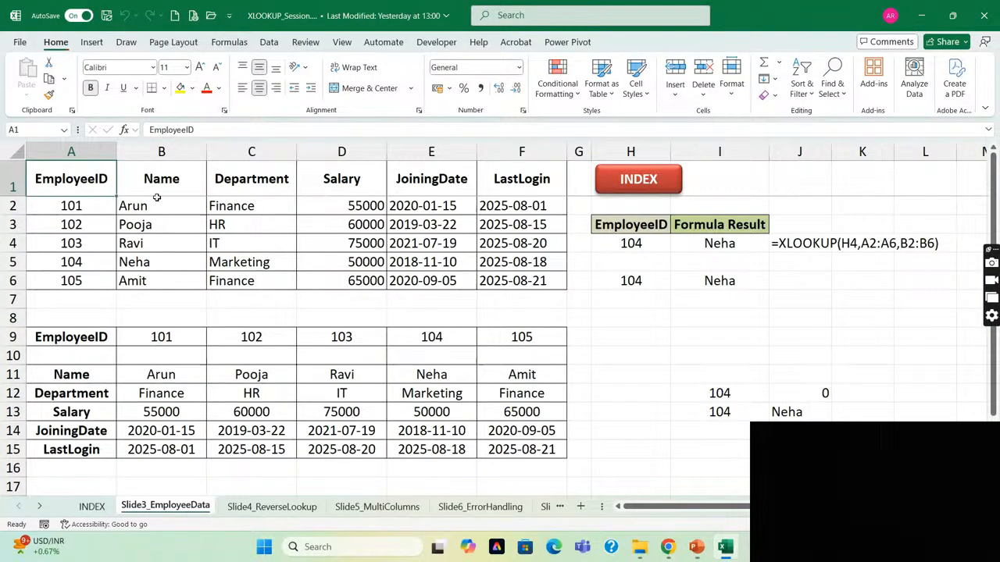
# Delete rows 9 to 15 holding the transposed employee table and the extra lookups beside it.
pyautogui.click(402, 296)
pyautogui.hotkey('ctrl', 'Left')
pyautogui.press('Down')
pyautogui.press('Down')
pyautogui.hotkey('ctrl', 'shift', 'Down')
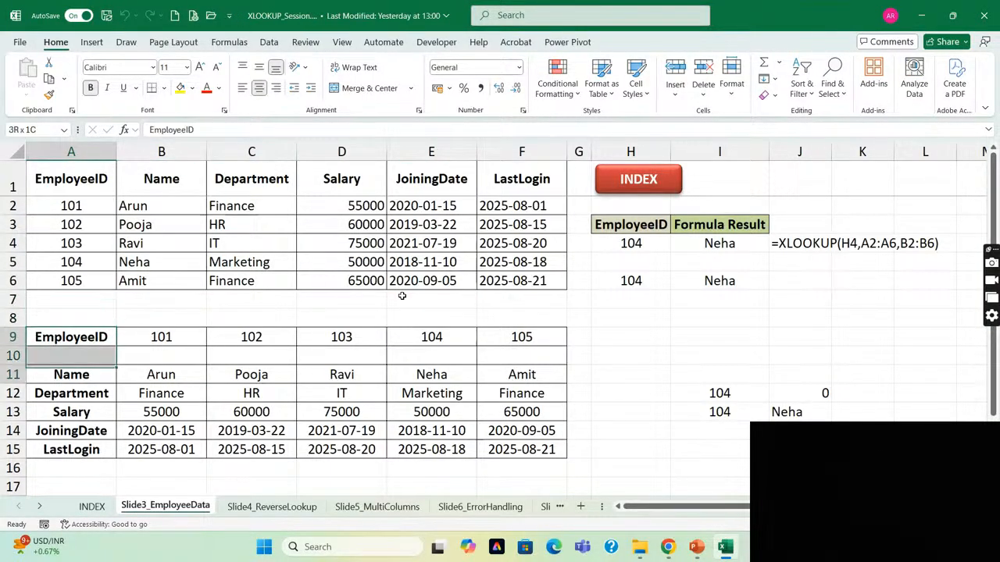
pyautogui.hotkey('ctrl', 'shift', 'Down')
pyautogui.hotkey('shift', 'space')
pyautogui.press('Delete')
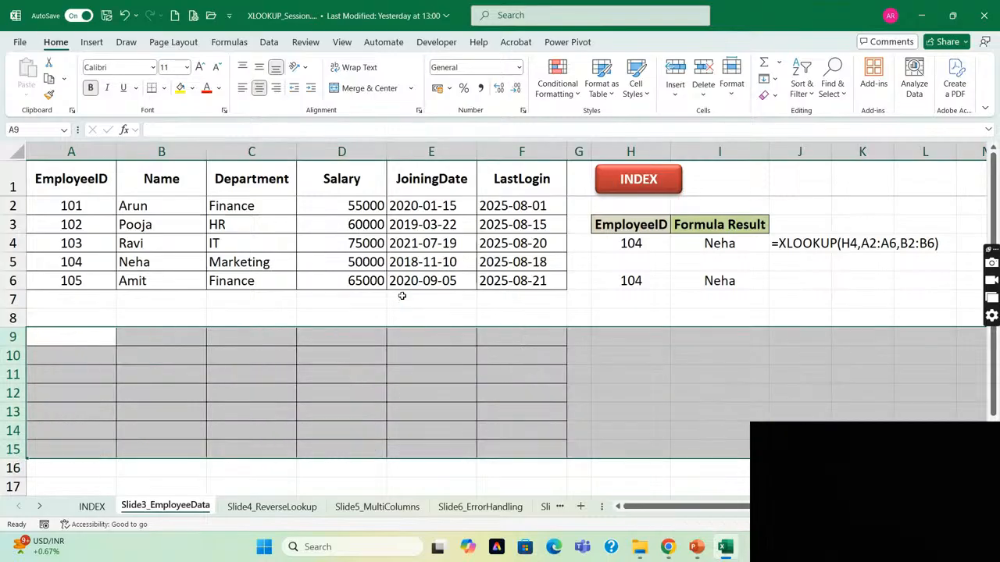
pyautogui.hotkey('ctrl', '-')
# Inspect the VLOOKUP formula in I6, focusing on its column index argument.
pyautogui.press('Right')
pyautogui.press('Up')
pyautogui.press('Up')
pyautogui.press('Up')
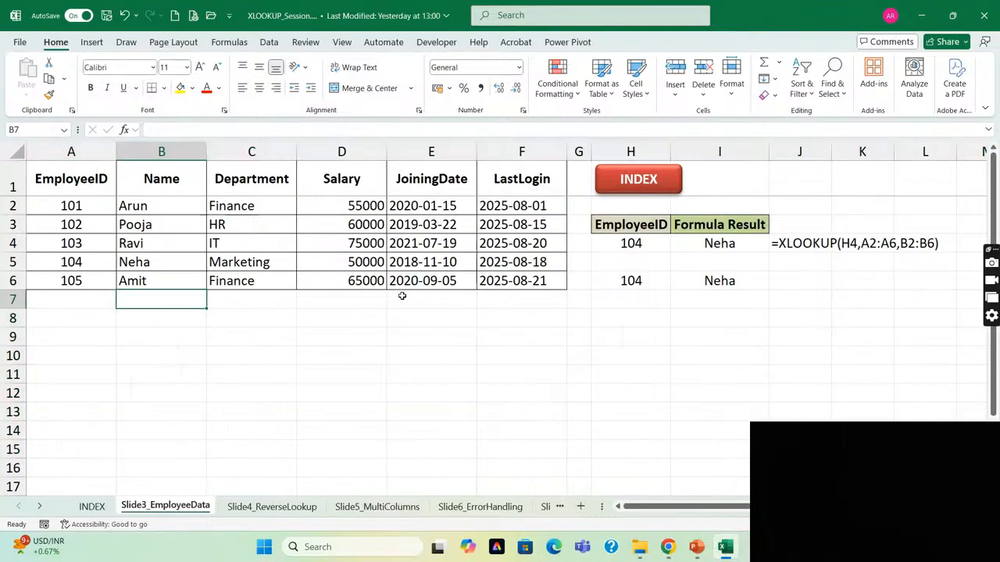
pyautogui.hotkey('ctrl', 'Up')
pyautogui.press('Down')
pyautogui.press('Down')
pyautogui.press('Down')
pyautogui.press('Down')
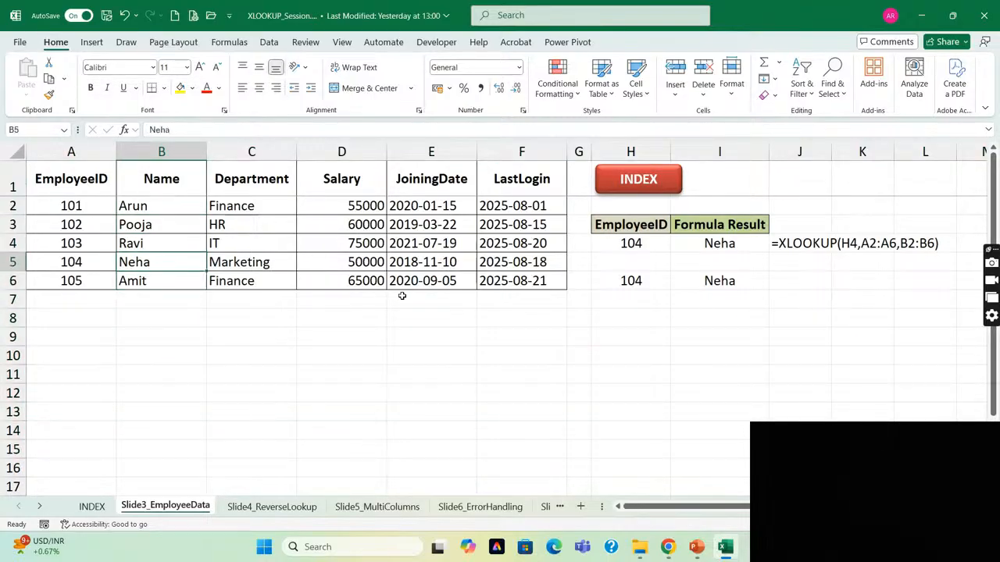
pyautogui.hotkey('ctrl', 'Right')
pyautogui.press('Right')
pyautogui.press('Right')
pyautogui.press('Down')
pyautogui.press('Right')
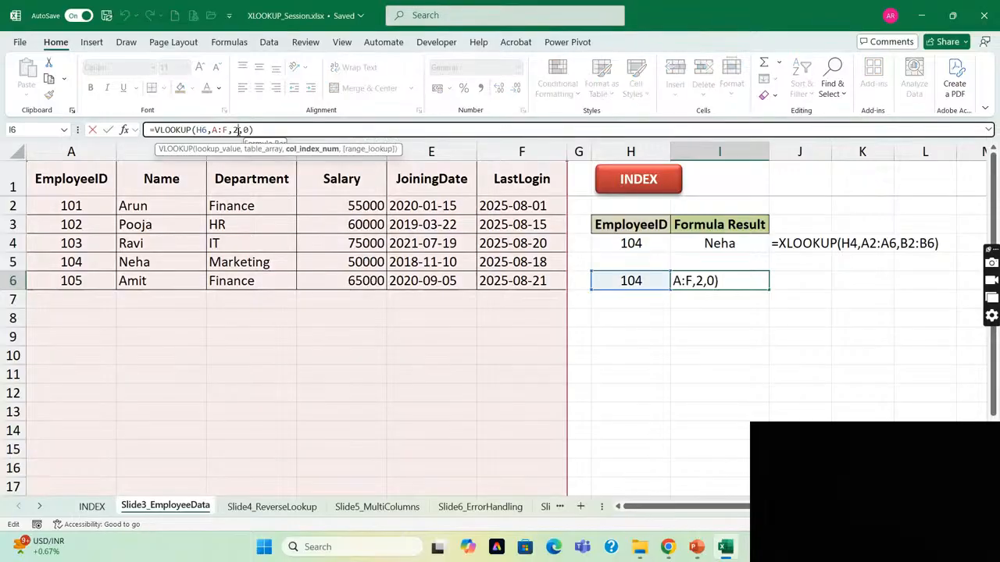
pyautogui.doubleClick(236, 130)
pyautogui.press('Escape')
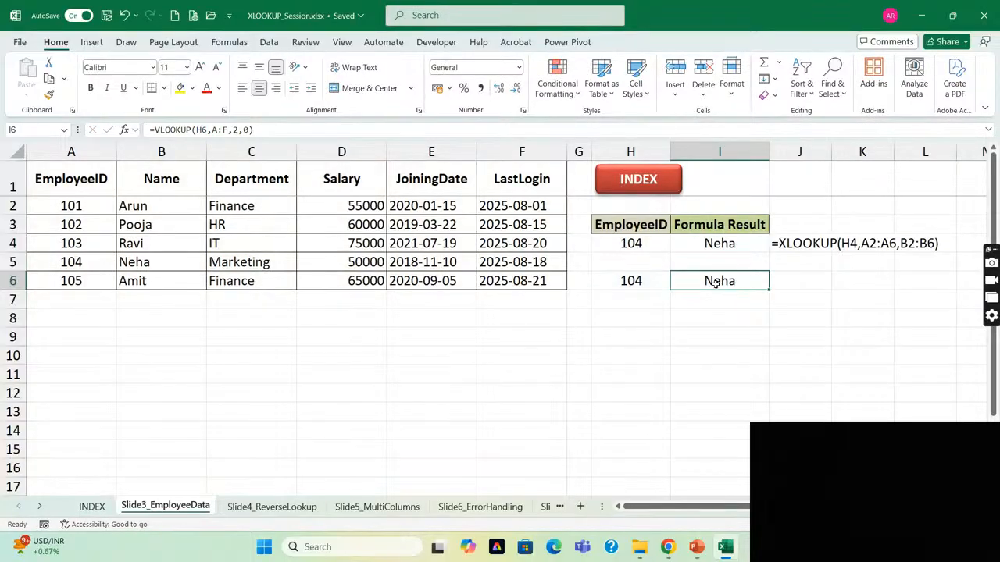
# Compare the XLOOKUP formula in I4 with the VLOOKUP formula in I6 and review the Name column they return from.
pyautogui.press('Up')
pyautogui.press('Up')
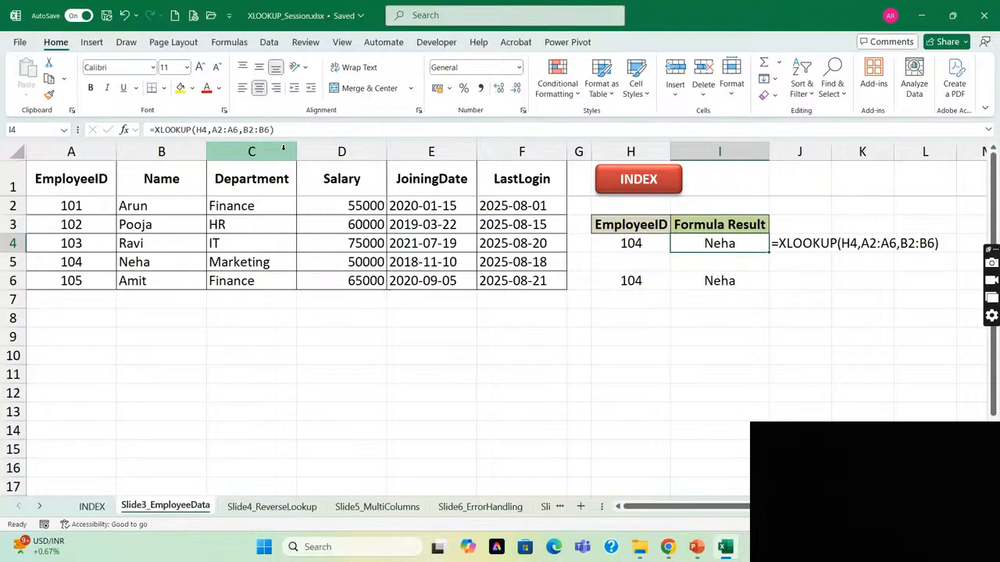
pyautogui.click(719, 282)
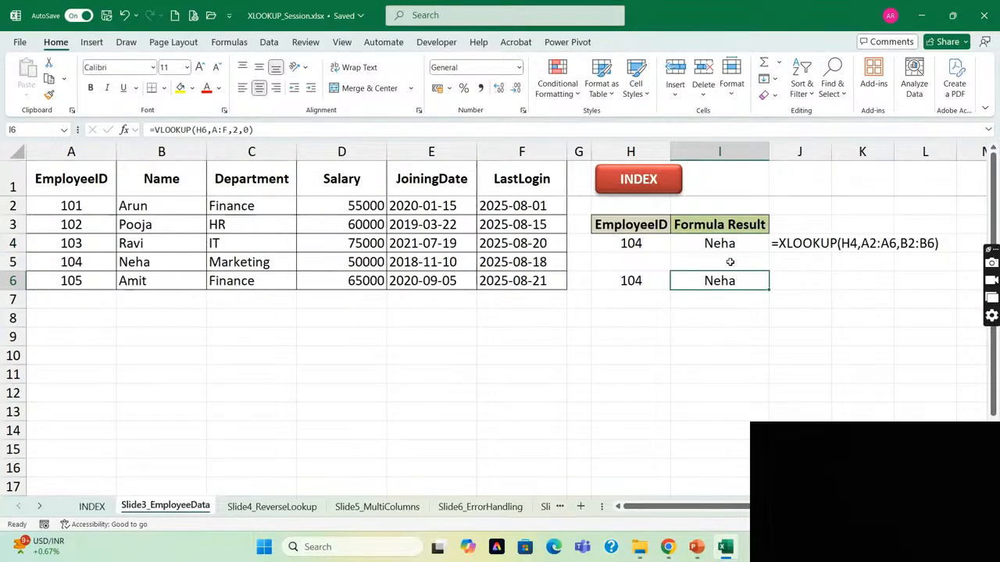
pyautogui.click(152, 151)
pyautogui.press('Right')
pyautogui.press('Left')
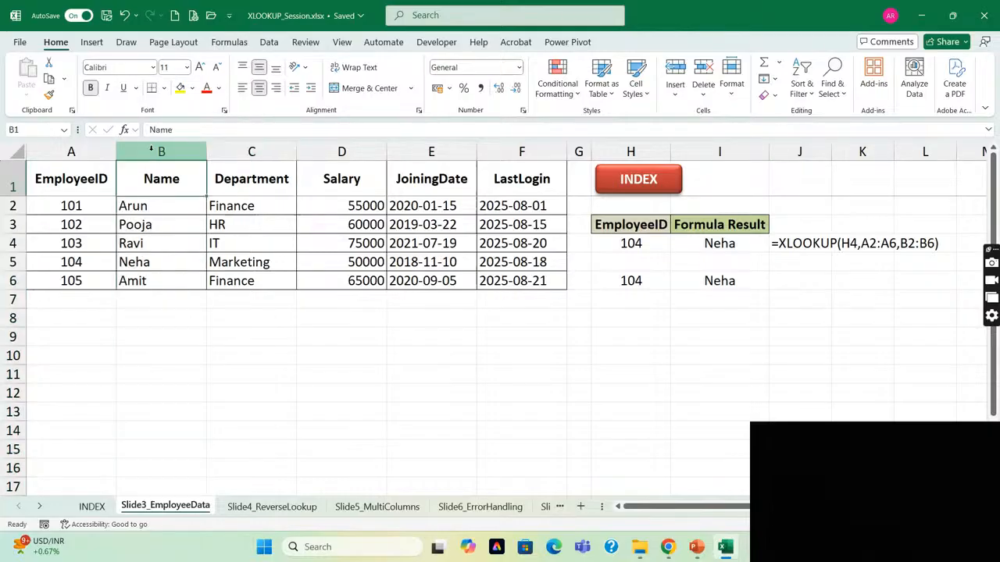
pyautogui.click(151, 150)
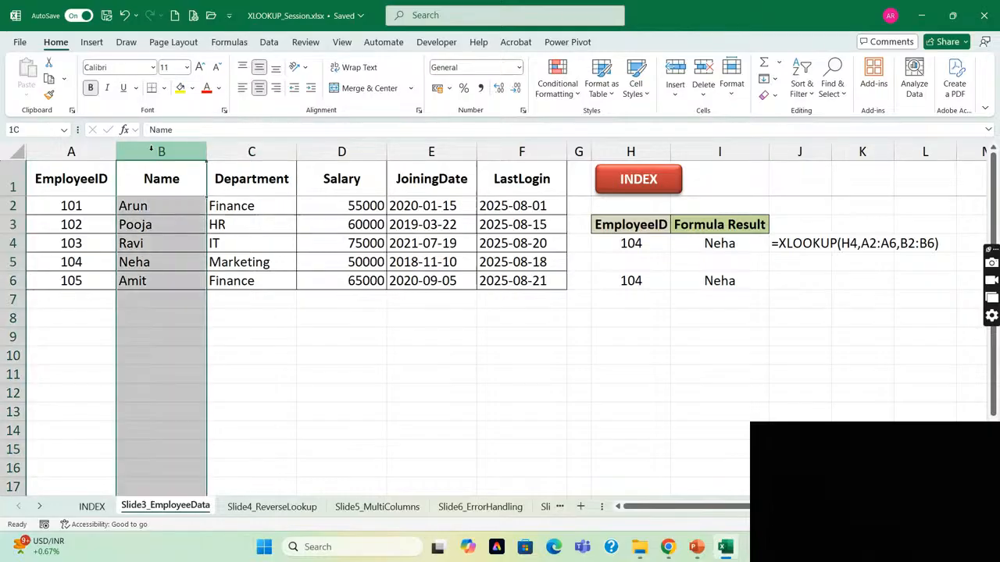
pyautogui.click(726, 279)
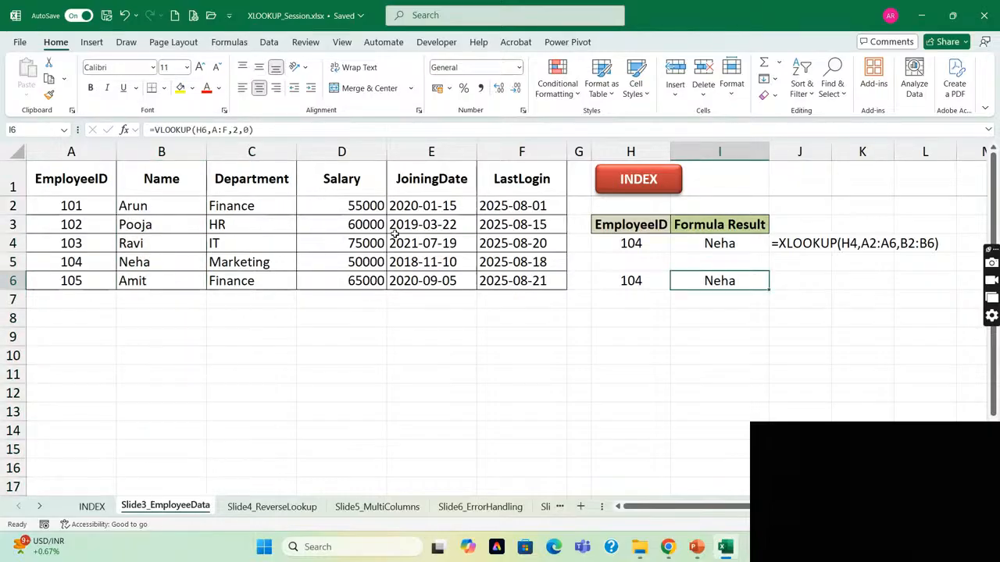
# Insert a blank column before the Name column and check the VLOOKUP formula in J6.
pyautogui.click(153, 152)
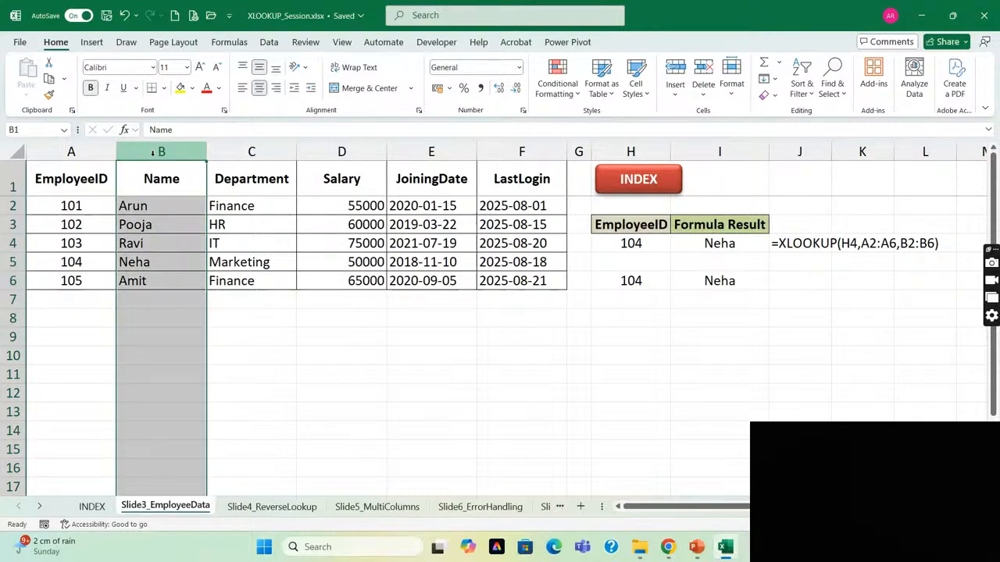
pyautogui.hotkey('ctrl', 'shift', '+')
pyautogui.press('Right')
pyautogui.press('Right')
pyautogui.press('Right')
pyautogui.press('Right')
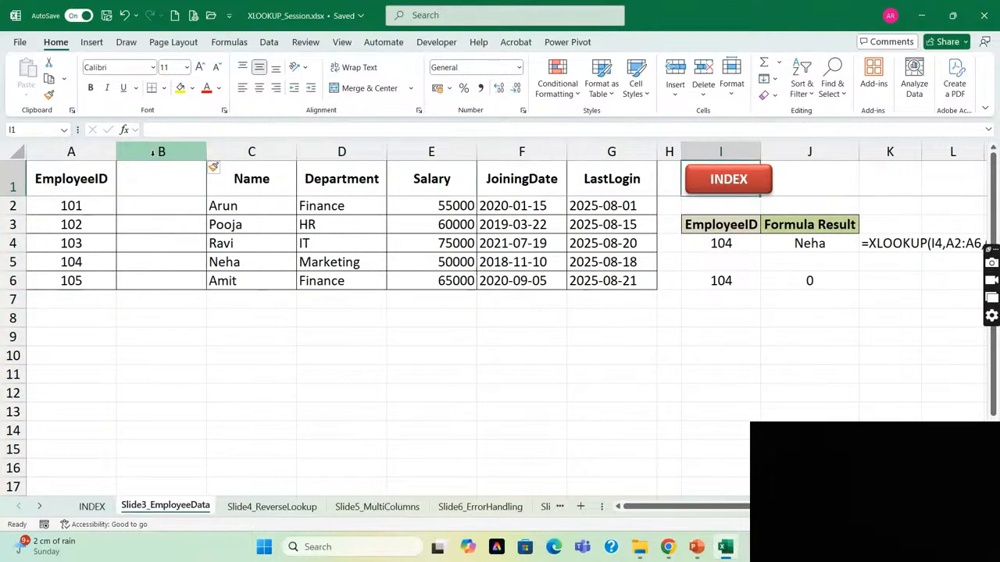
pyautogui.press('Down')
pyautogui.press('Down')
pyautogui.press('Down')
pyautogui.press('Down')
pyautogui.press('Down')
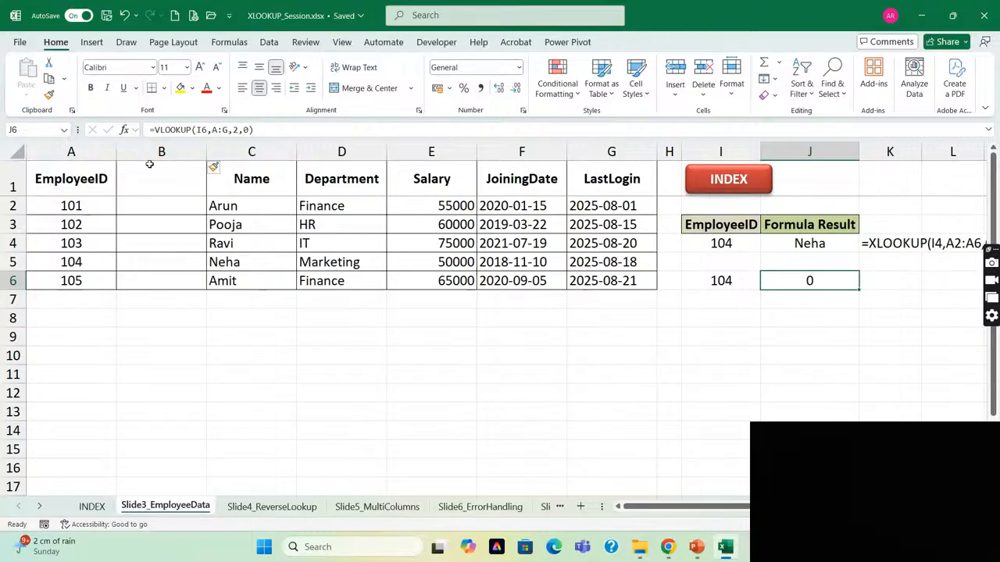
# Examine the return array of the XLOOKUP formula in J4 against the newly inserted column B.
pyautogui.click(137, 262)
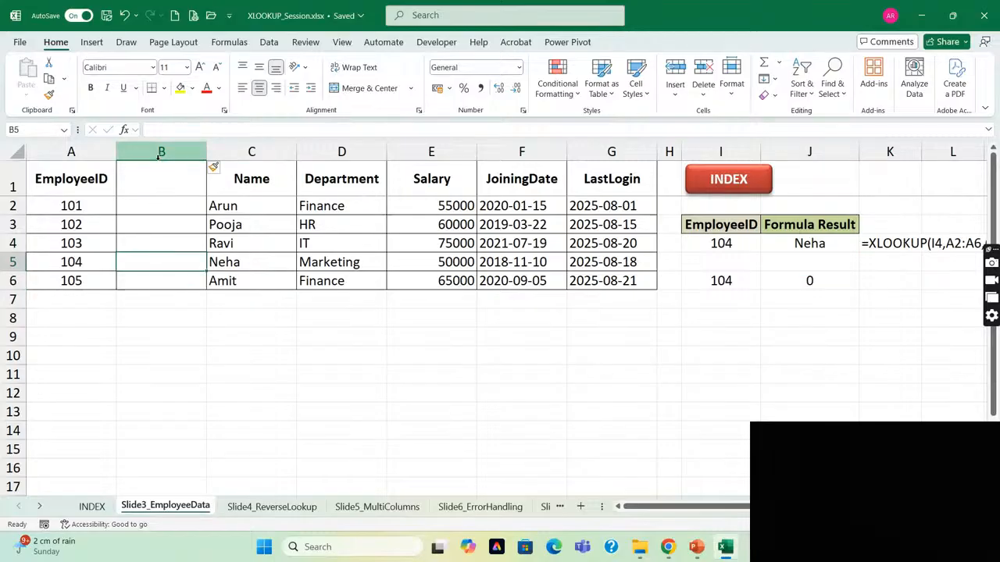
pyautogui.click(128, 150)
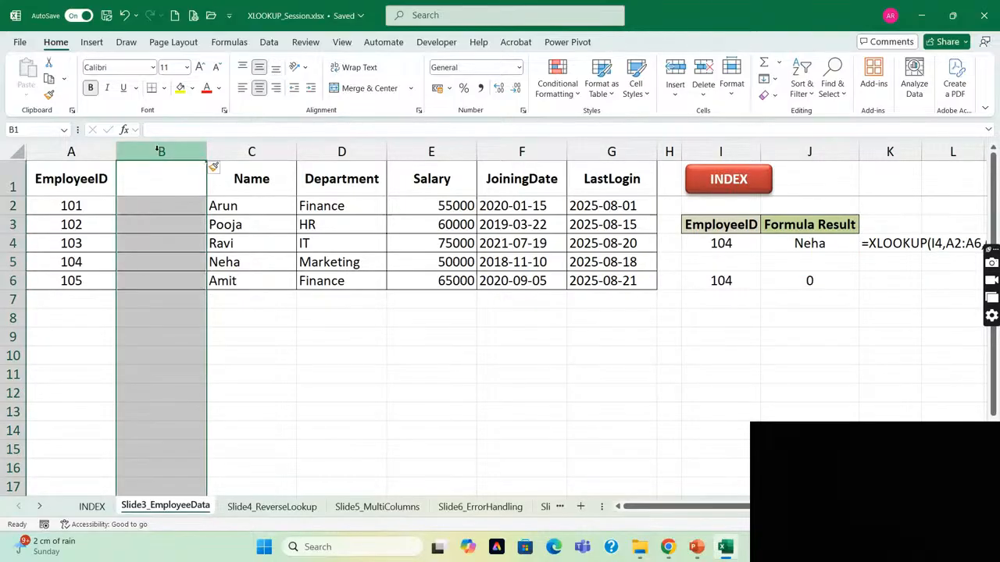
pyautogui.click(173, 258)
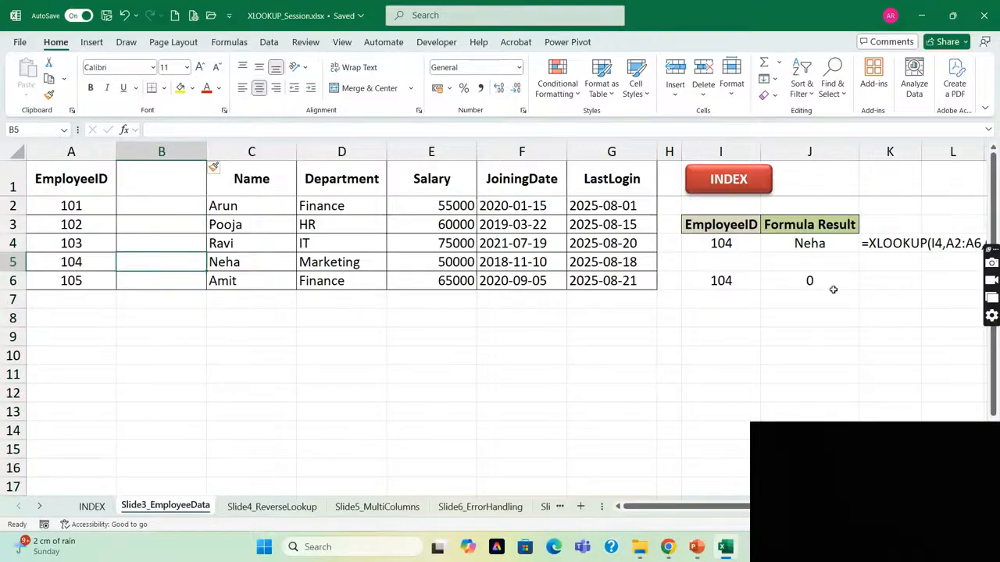
pyautogui.click(798, 244)
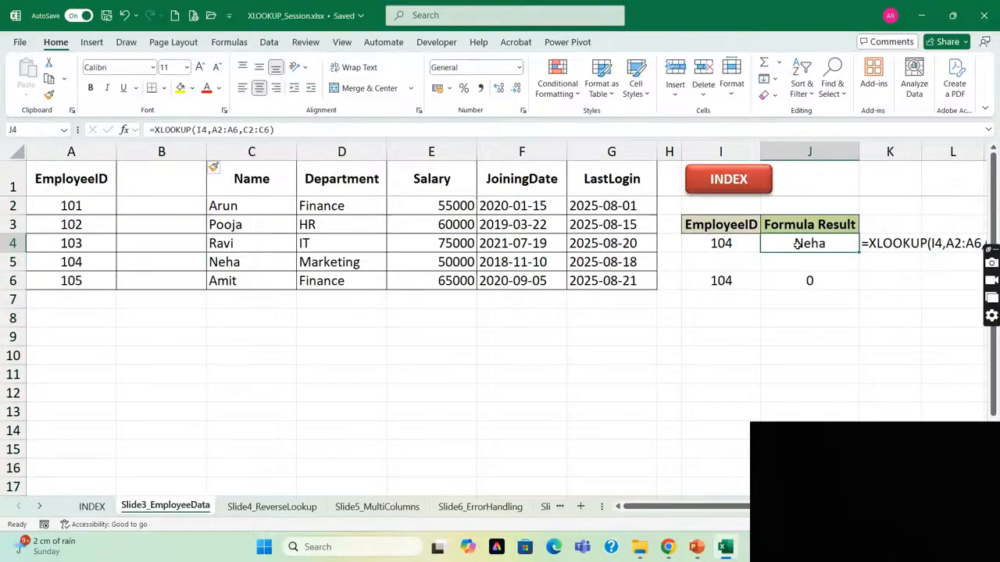
pyautogui.click(247, 130)
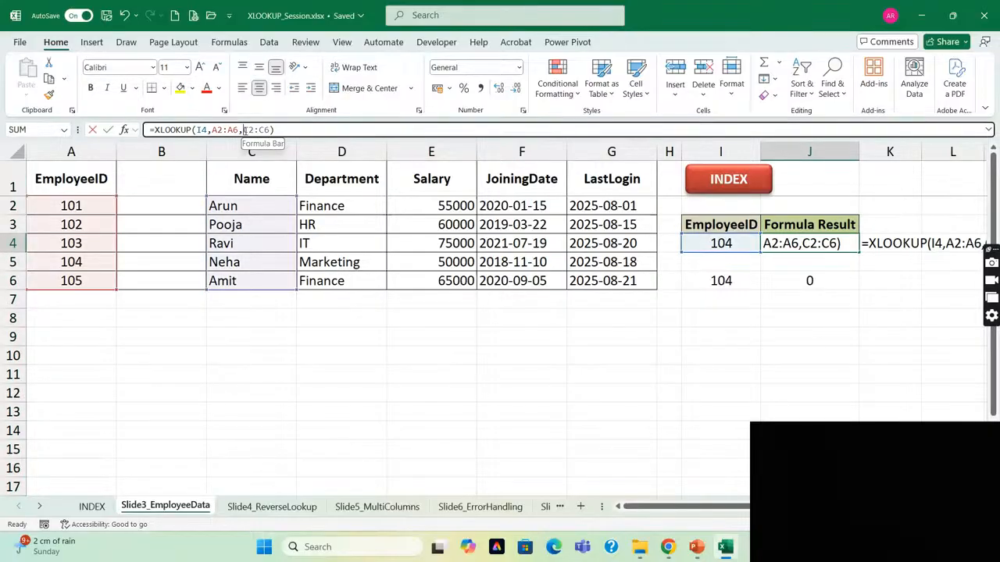
pyautogui.moveTo(244, 130); pyautogui.dragTo(270, 132)
pyautogui.press('Return')
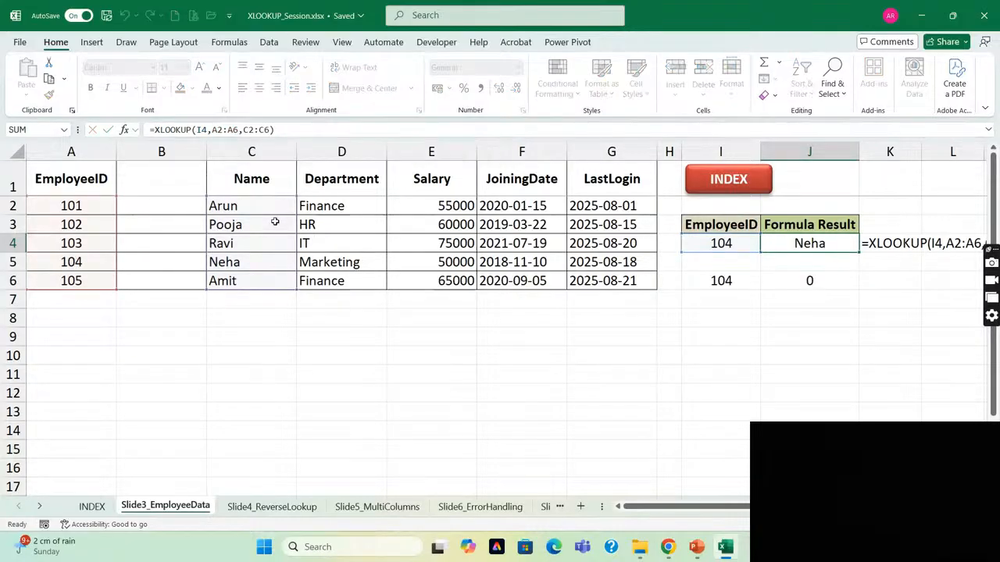
pyautogui.click(161, 152)
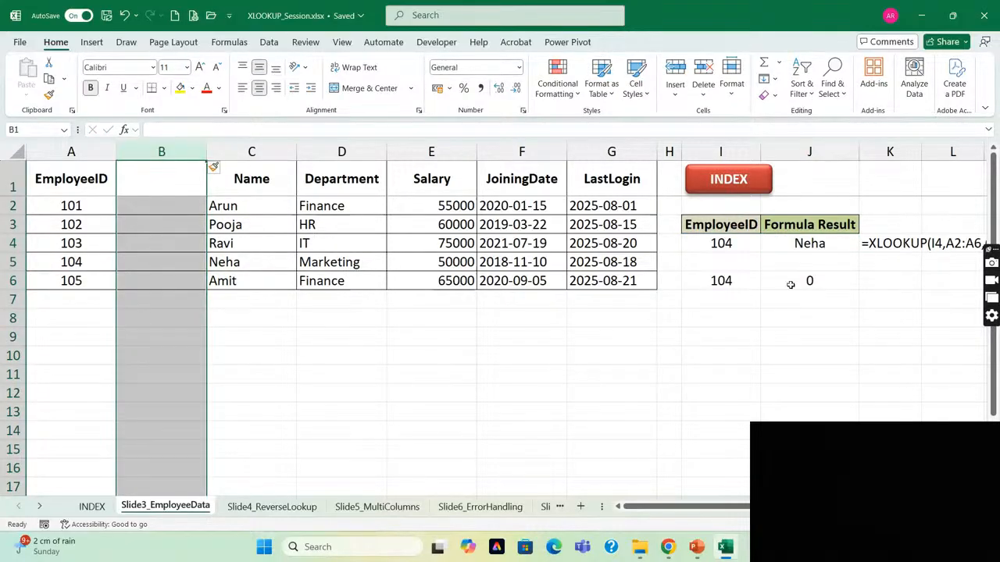
pyautogui.click(831, 243)
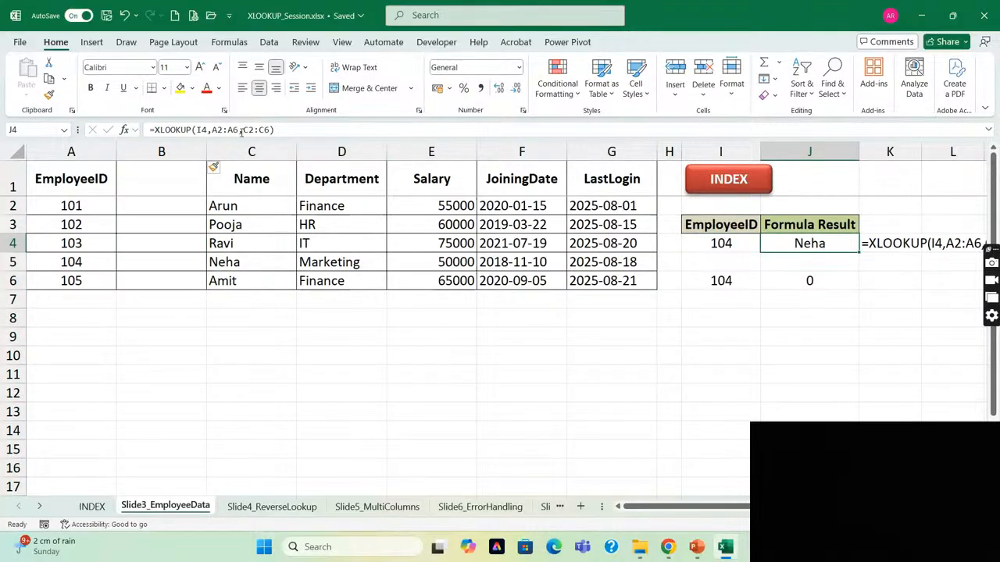
# Delete the blank column B and inspect the return array of the XLOOKUP formula in I4.
pyautogui.click(162, 152)
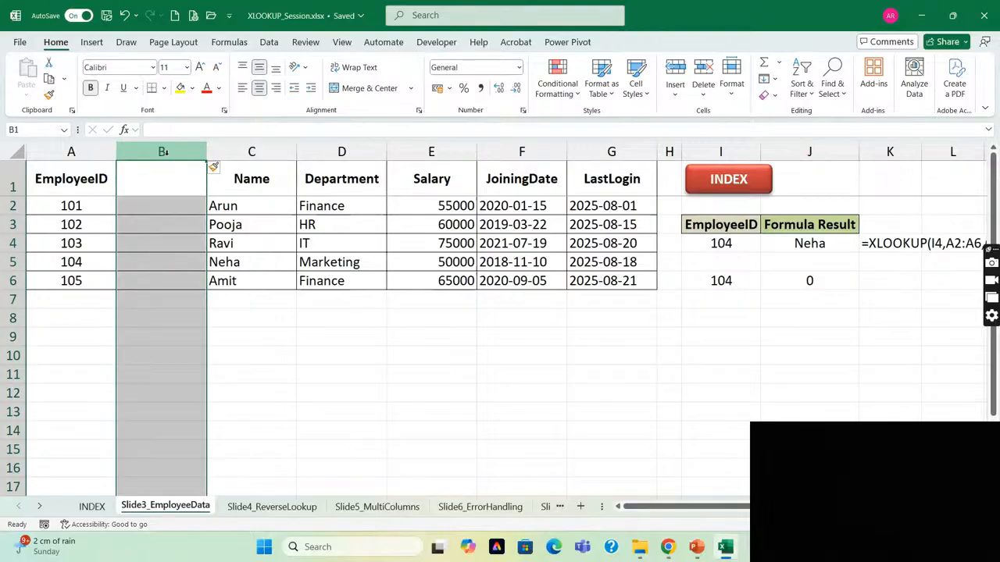
pyautogui.hotkey('ctrl', '-')
pyautogui.press('Right')
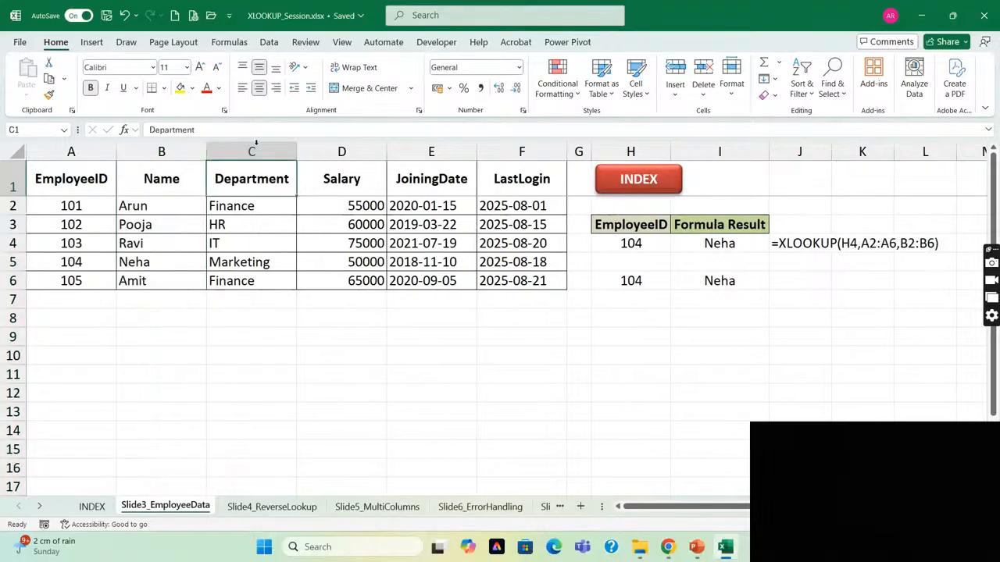
pyautogui.click(714, 245)
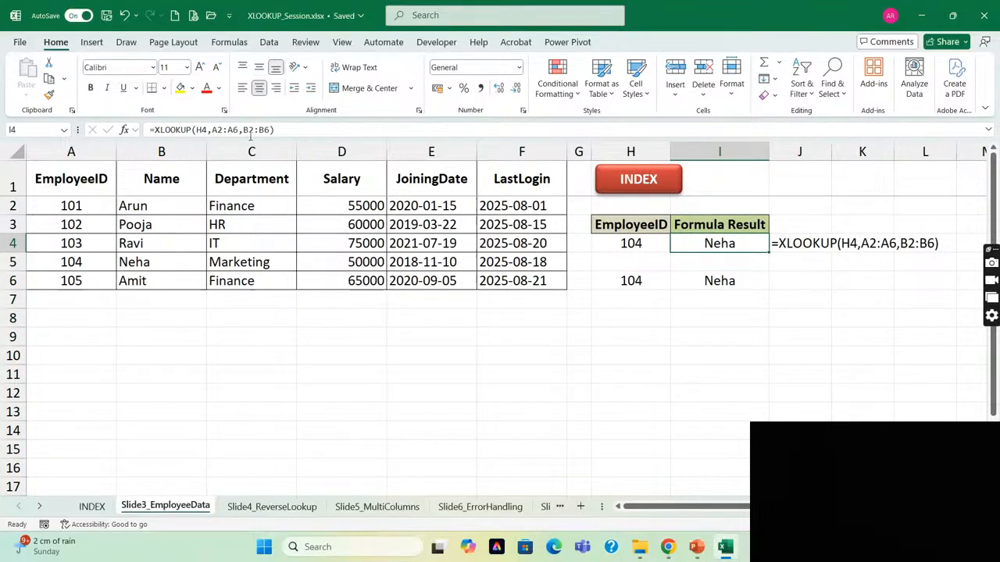
pyautogui.moveTo(244, 131); pyautogui.dragTo(271, 130)
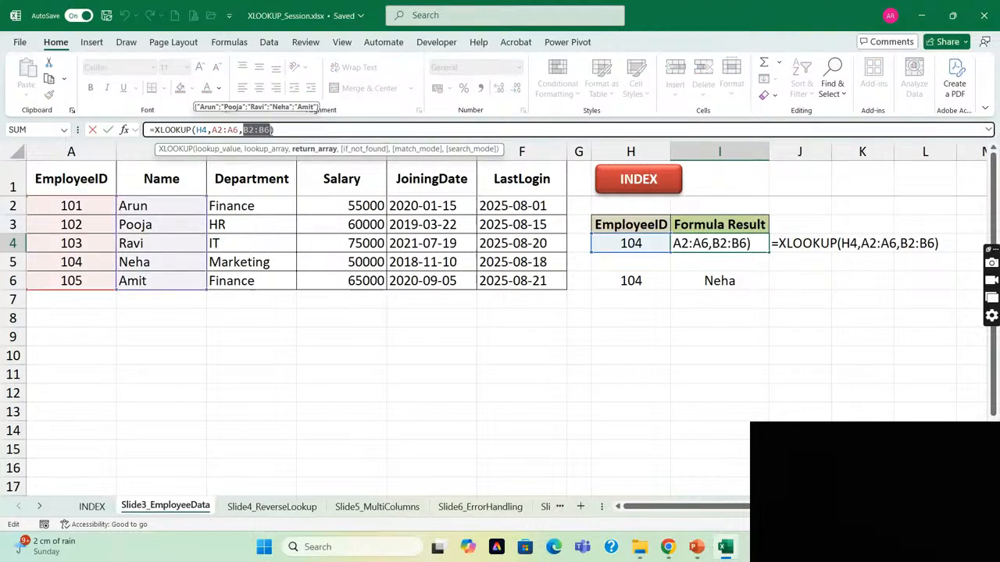
pyautogui.press('Escape')
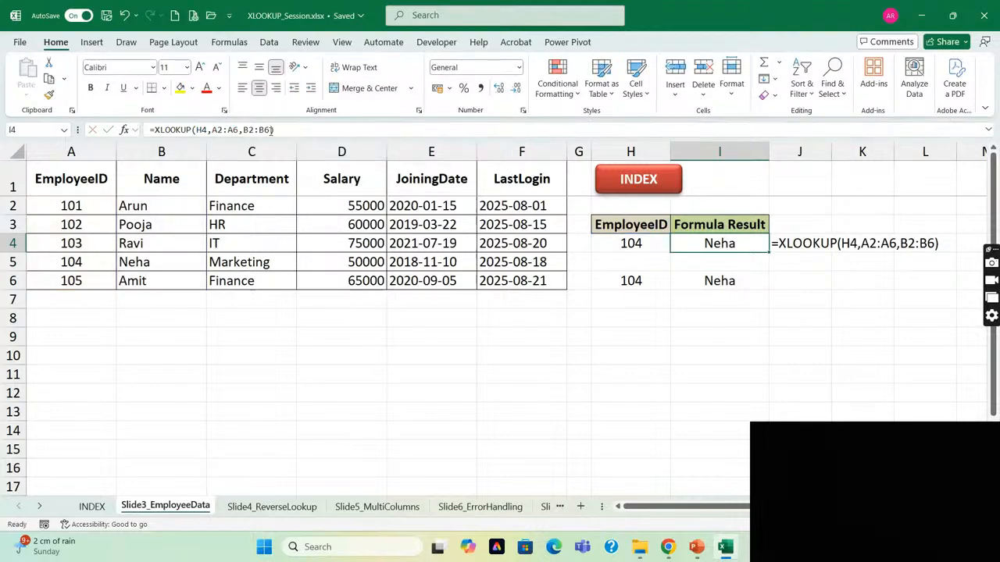
# Insert a blank column before Name again and set the column index of the VLOOKUP formula in J6 to 3.
pyautogui.click(196, 151)
pyautogui.hotkey('ctrl', 'shift', '+')
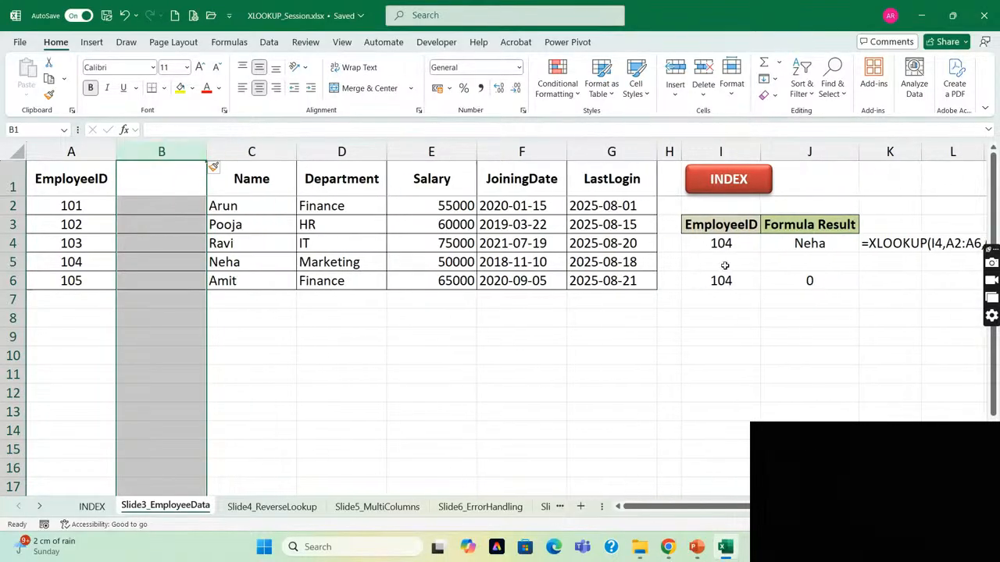
pyautogui.click(801, 289)
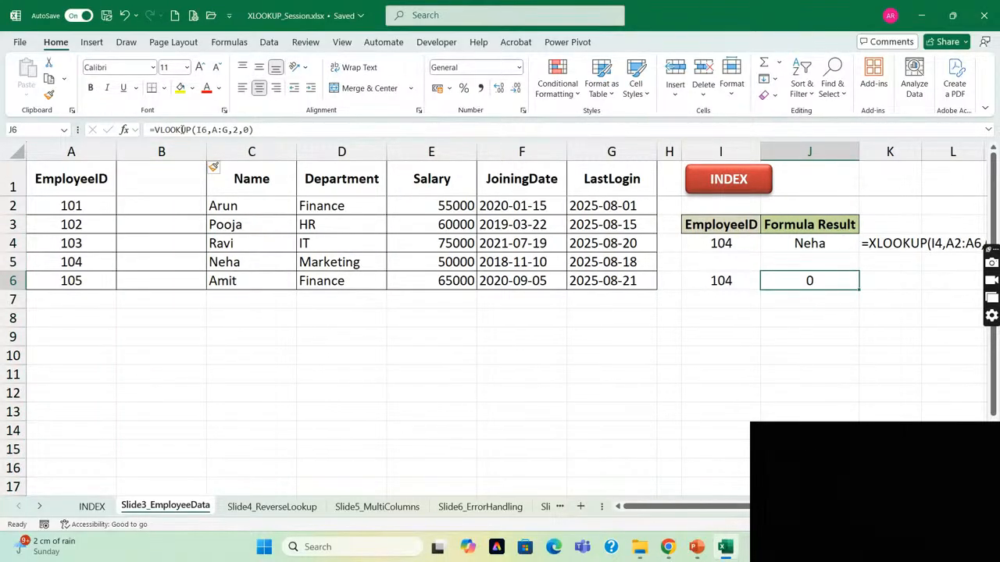
pyautogui.click(238, 129)
pyautogui.press('BackSpace')
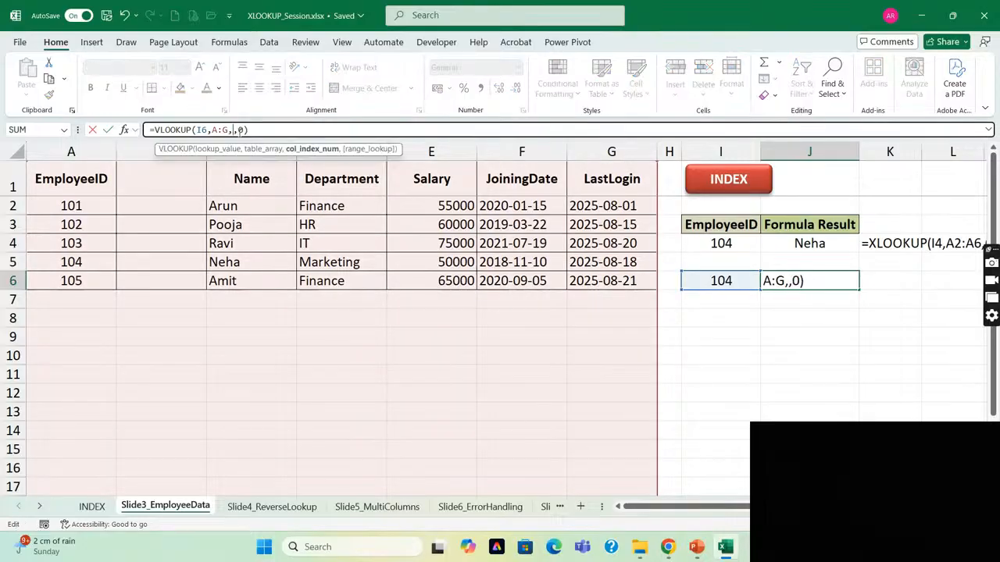
pyautogui.write('3')
pyautogui.press('Return')
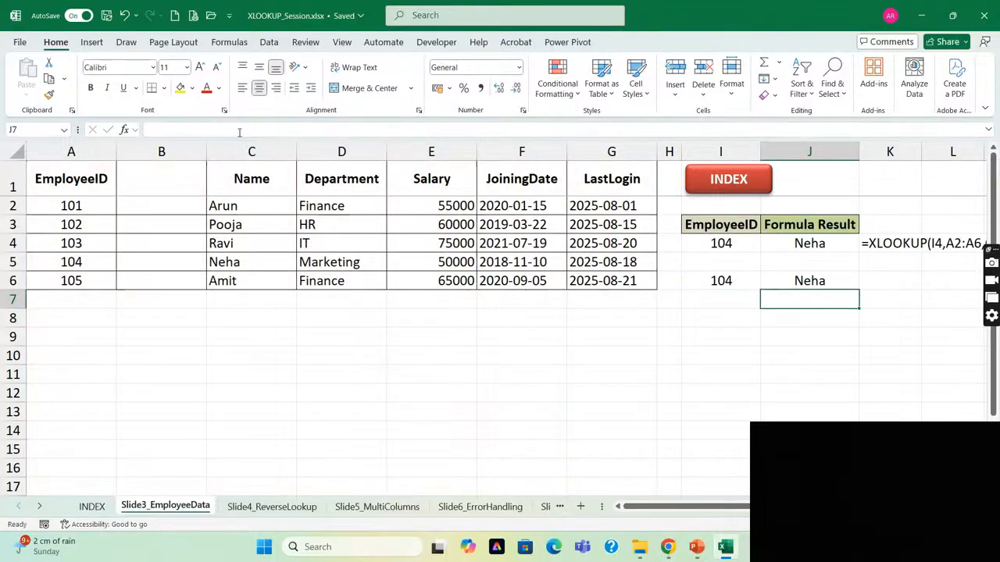
# Review the edited VLOOKUP formula in J6 and remove the empty column before Name.
pyautogui.click(801, 281)
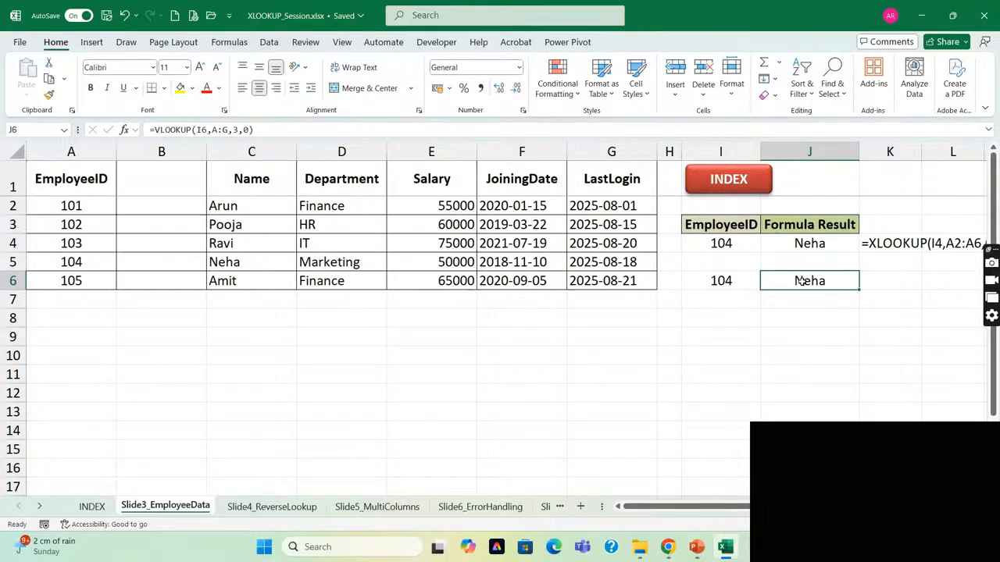
pyautogui.click(162, 152)
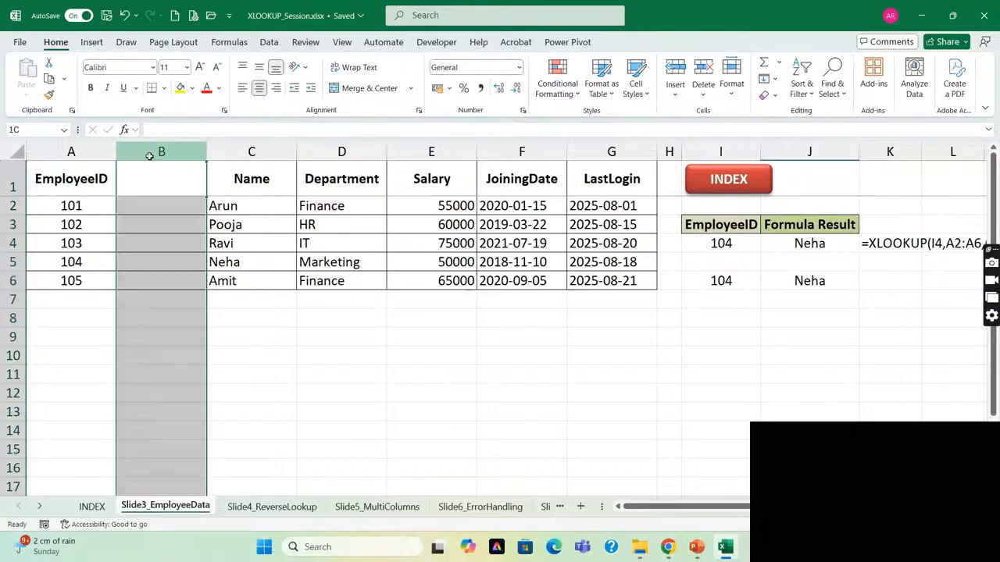
pyautogui.hotkey('ctrl', '-')
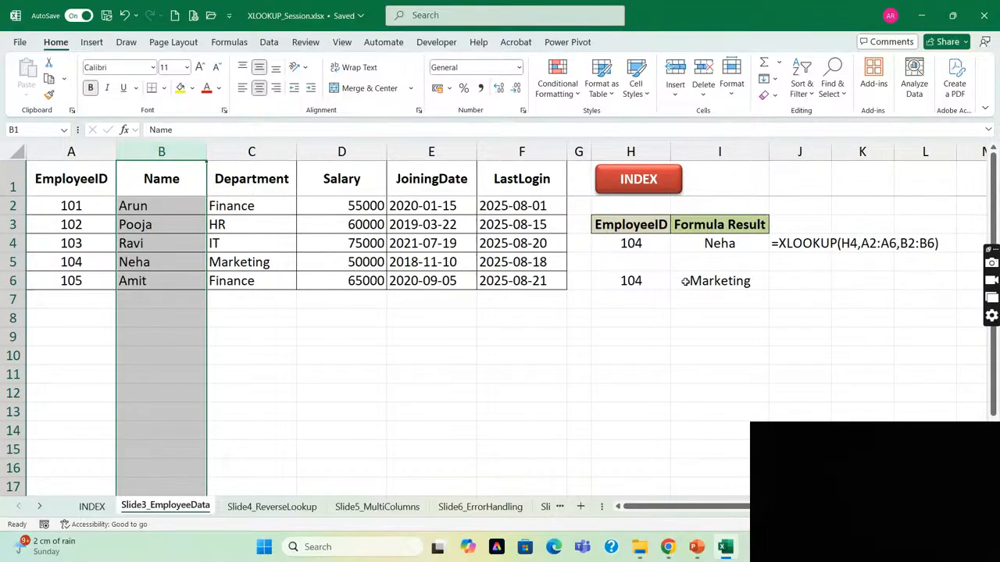
# Set the column index of the VLOOKUP formula in I6 to 2.
pyautogui.click(684, 281)
pyautogui.press('F2')
pyautogui.press('Left')
pyautogui.press('Left')
pyautogui.press('Left')
pyautogui.press('BackSpace')
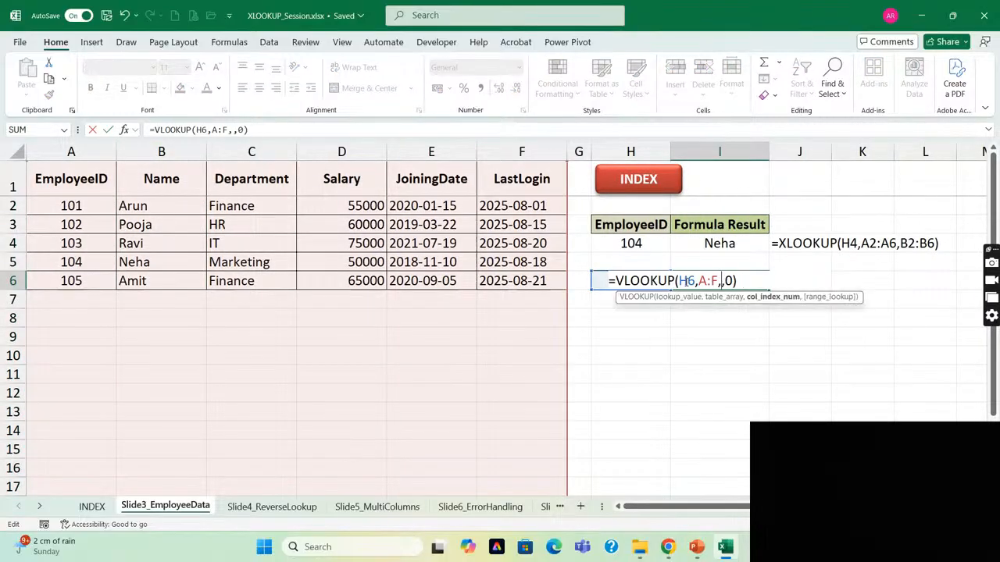
pyautogui.write('2')
pyautogui.press('Return')
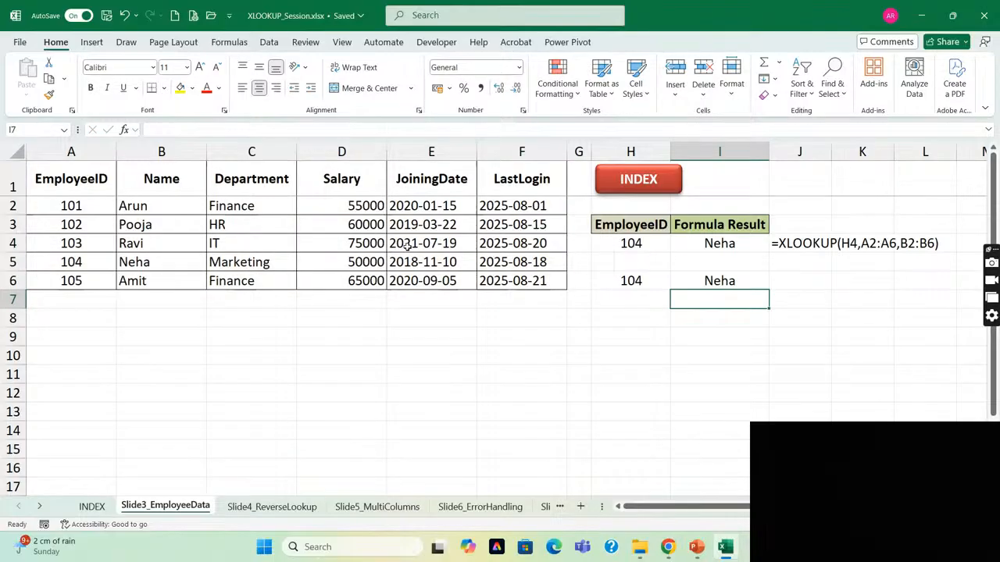
# Open the Slide4_ReverseLookup sheet and highlight the columns from Name through Salary.
pyautogui.click(279, 507)
pyautogui.click(307, 264)
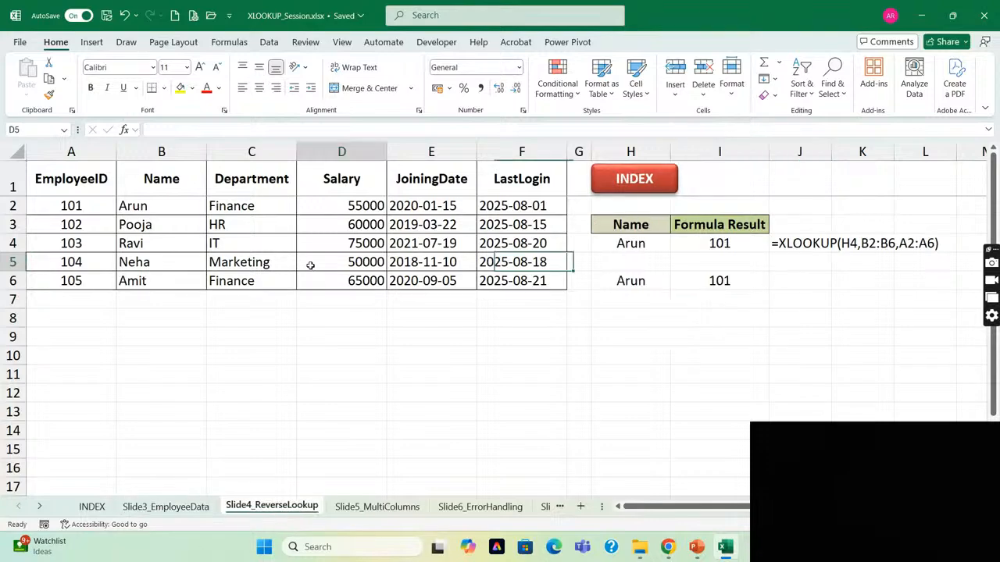
pyautogui.press('Home')
pyautogui.hotkey('ctrl', 'Home')
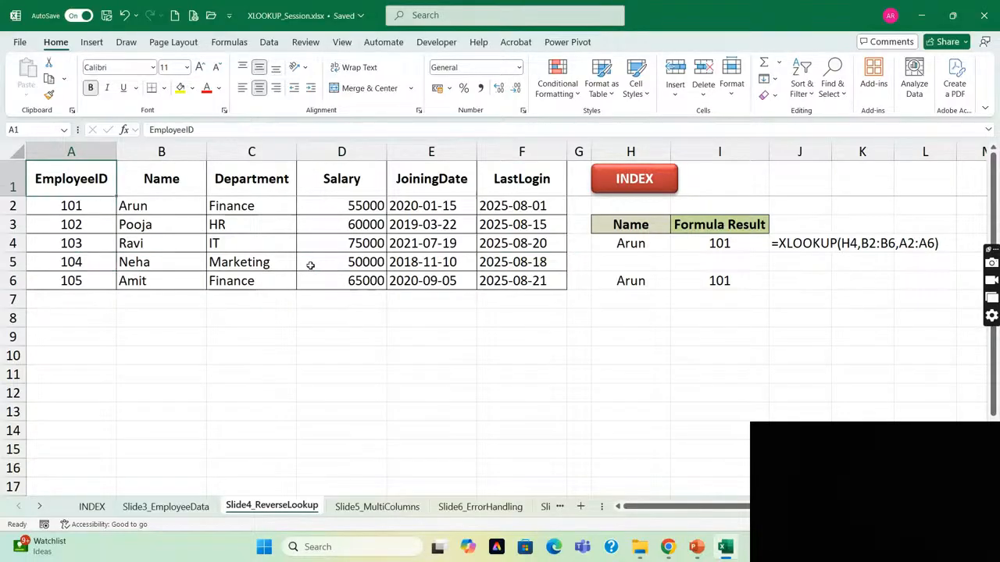
pyautogui.press('Right')
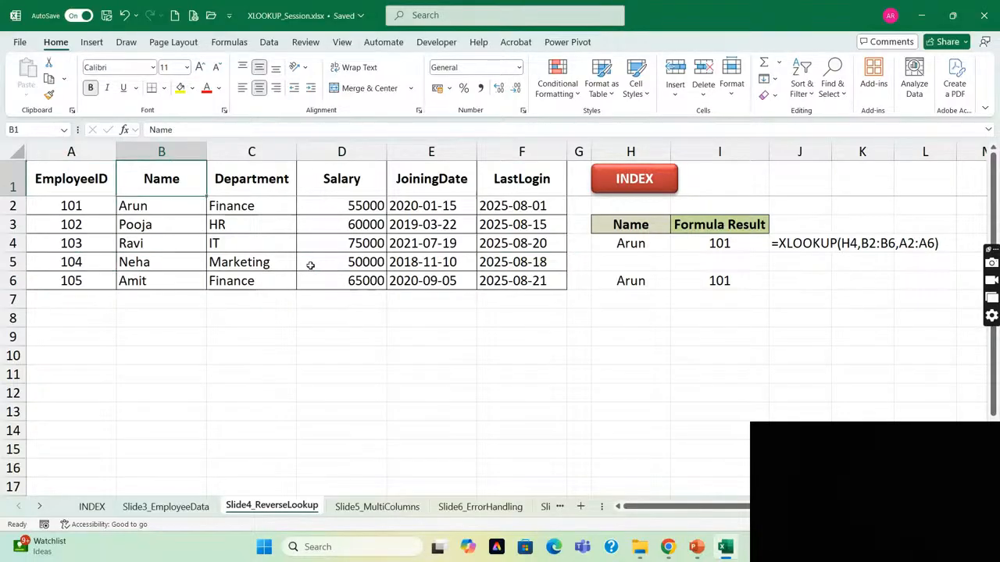
pyautogui.hotkey('ctrl', 'space')
pyautogui.hotkey('shift', 'Right')
pyautogui.hotkey('shift', 'Right')
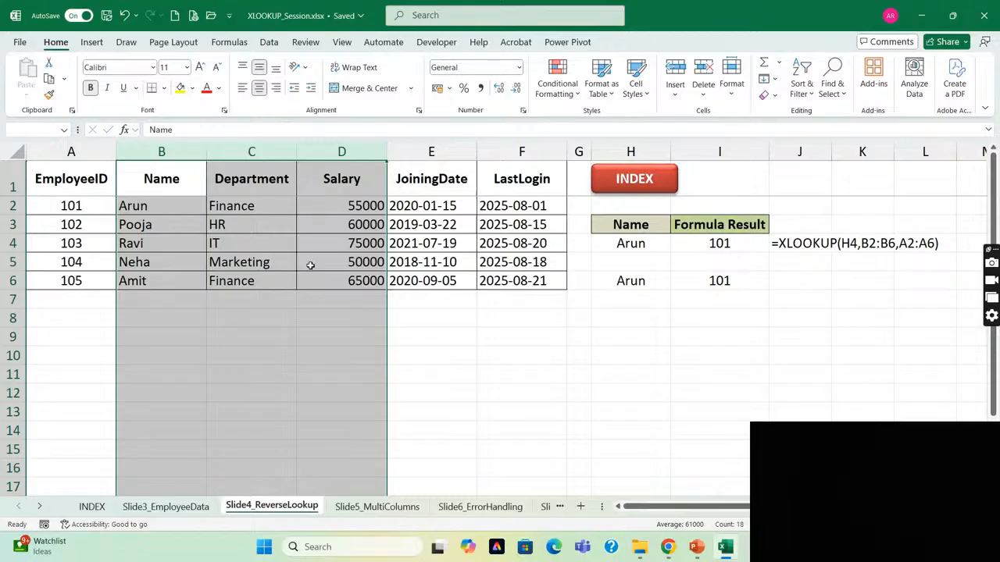
# Highlight the Name column together with EmployeeID, and go to the XLOOKUP lookup value in H4.
pyautogui.press('Right')
pyautogui.press('Left')
pyautogui.hotkey('ctrl', 'space')
pyautogui.hotkey('shift', 'Left')
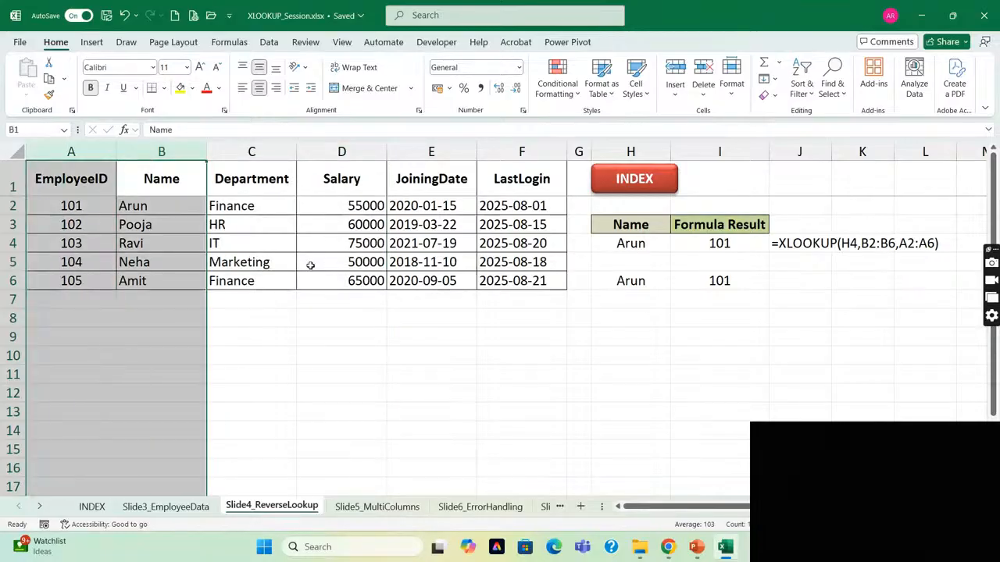
pyautogui.press('Right')
pyautogui.press('Right')
pyautogui.press('Right')
pyautogui.press('Right')
pyautogui.press('Right')
pyautogui.press('Right')
pyautogui.press('Down')
pyautogui.press('Down')
pyautogui.press('Down')
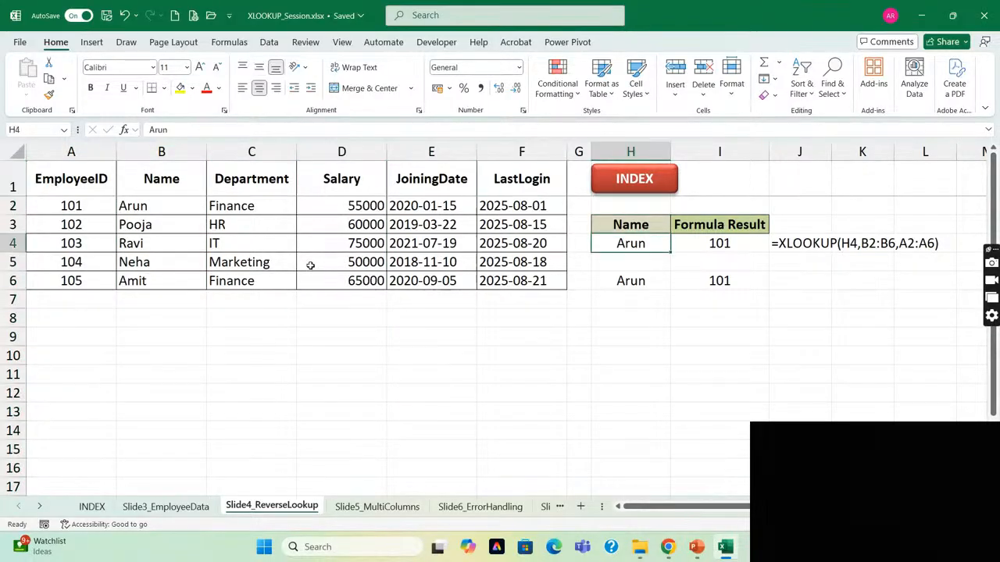
# Highlight the Name column again and extend the selection over the columns that follow it.
pyautogui.press('Left')
pyautogui.press('Left')
pyautogui.press('Left')
pyautogui.press('Left')
pyautogui.press('Left')
pyautogui.press('Left')
pyautogui.press('Left')
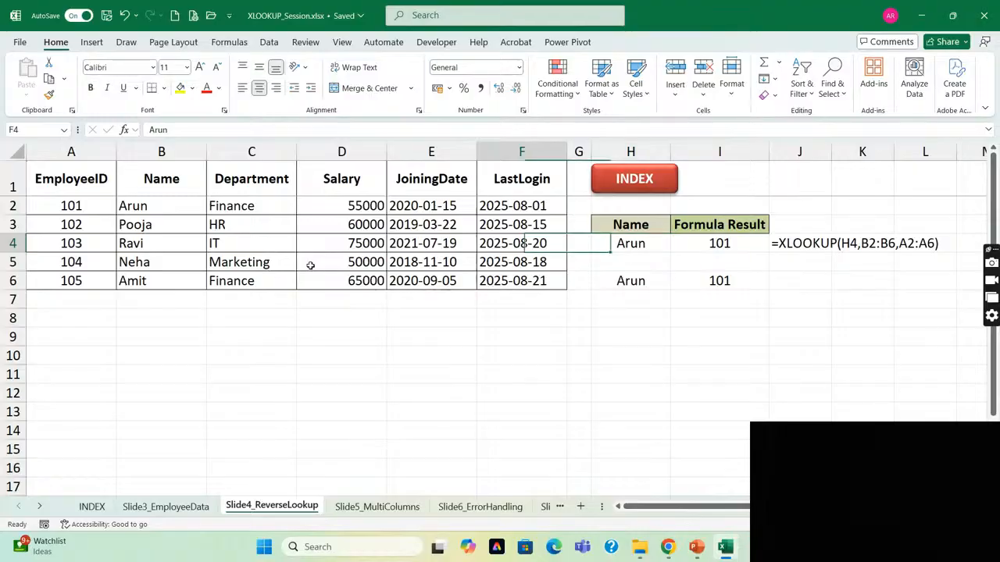
pyautogui.press('Right')
pyautogui.hotkey('ctrl', 'space')
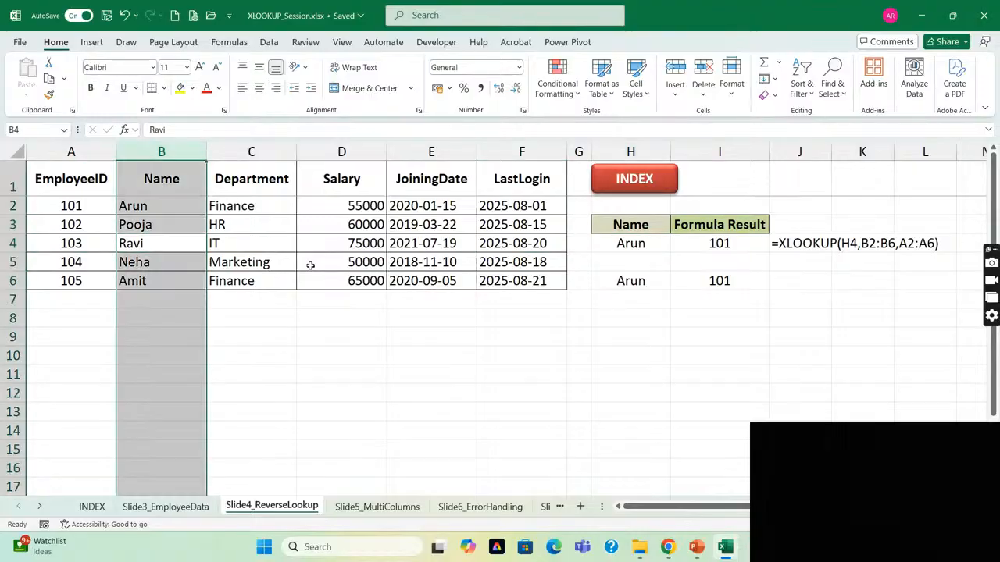
pyautogui.hotkey('shift', 'Right')
pyautogui.hotkey('shift', 'Right')
pyautogui.hotkey('shift', 'Right')
# Examine the EmployeeID values before the Name column by highlighting cells A2 to A4.
pyautogui.press('Left')
pyautogui.press('Right')
pyautogui.press('Left')
pyautogui.press('Up')
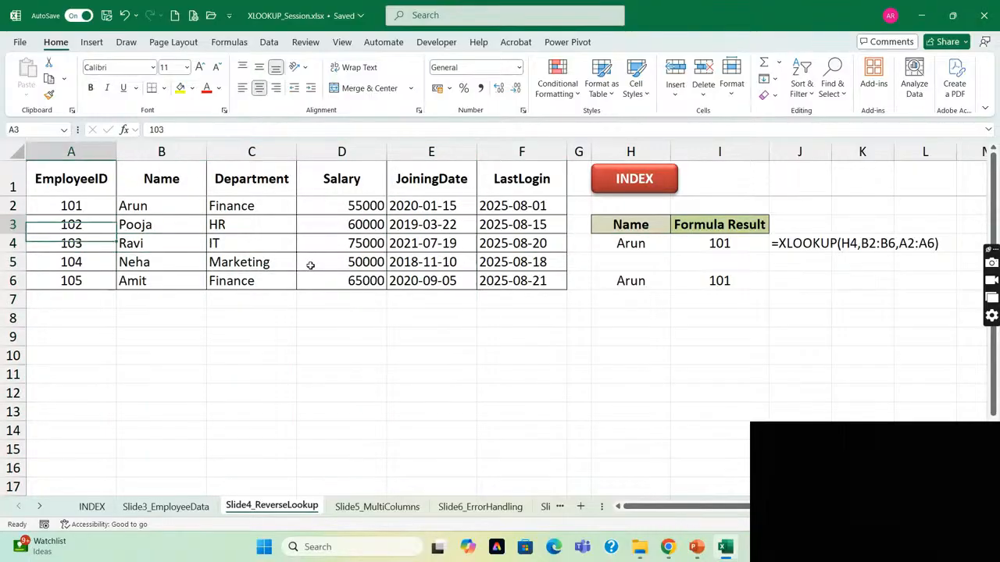
pyautogui.hotkey('shift', 'Down')
pyautogui.hotkey('shift', 'Down')
pyautogui.hotkey('shift', 'Up')
pyautogui.hotkey('shift', 'Up')
pyautogui.hotkey('shift', 'Down')
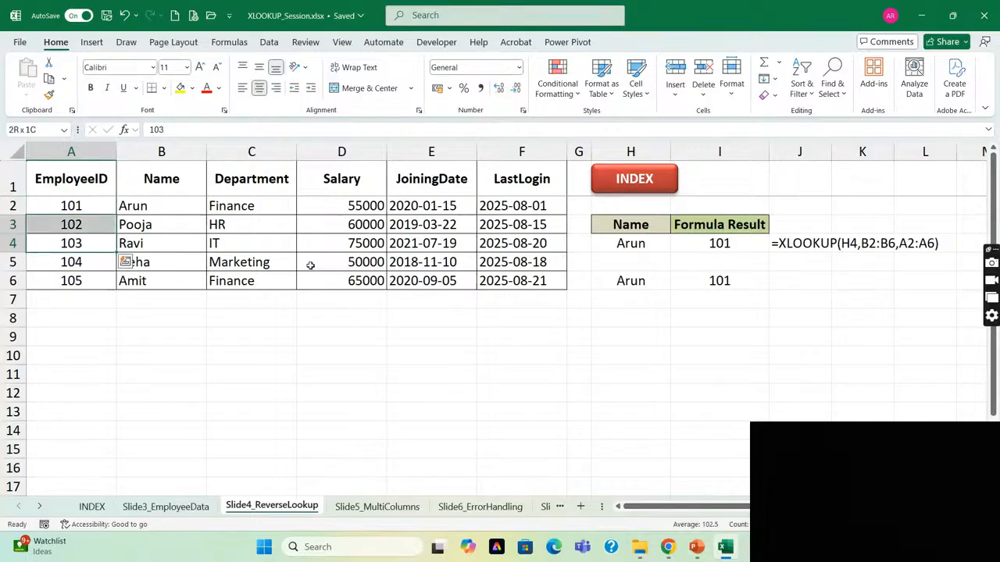
pyautogui.hotkey('shift', 'Up')
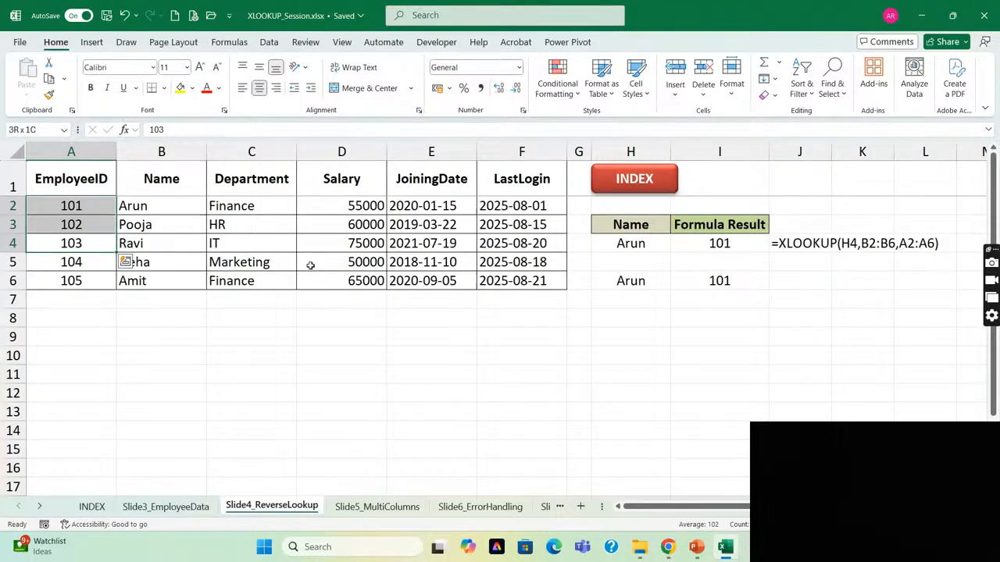
# Return to the lookup name in H4 and inspect the INDEX and MATCH formula in I6.
pyautogui.press('Right')
pyautogui.press('Right')
pyautogui.press('Right')
pyautogui.press('Right')
pyautogui.press('Right')
pyautogui.press('Right')
pyautogui.press('Right')
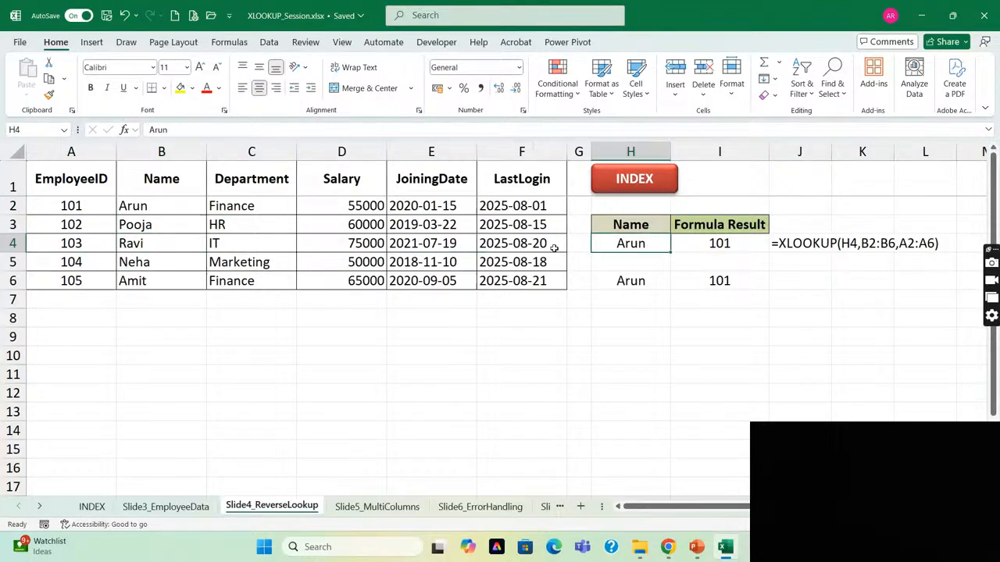
pyautogui.click(698, 280)
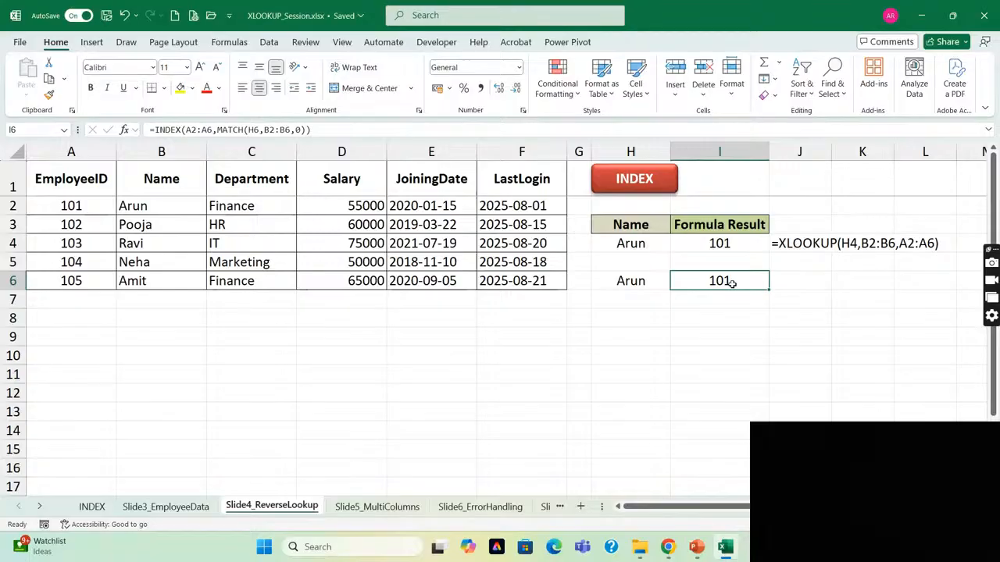
# Compare the XLOOKUP formula in I4 with the INDEX and MATCH formula in I6.
pyautogui.click(720, 245)
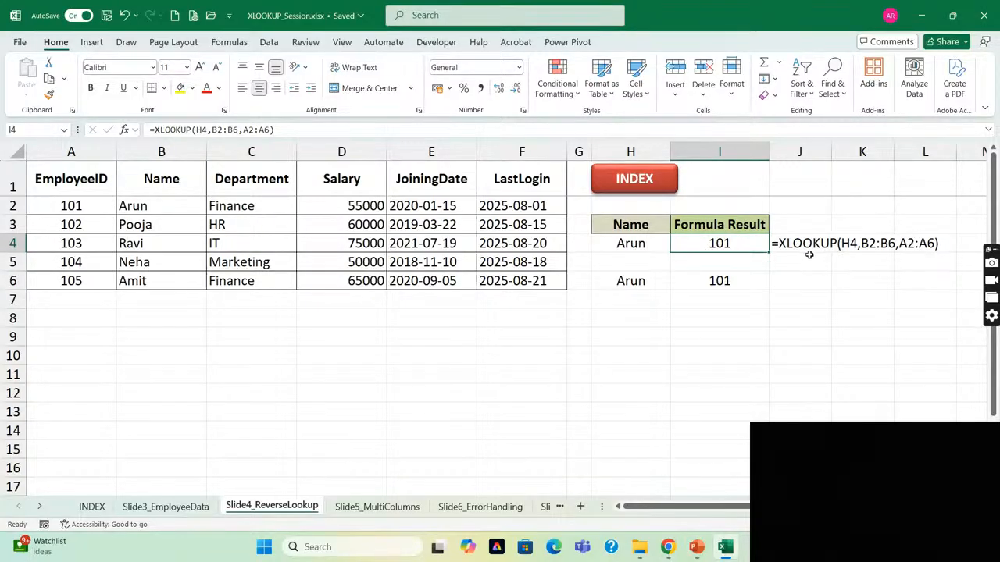
pyautogui.click(712, 282)
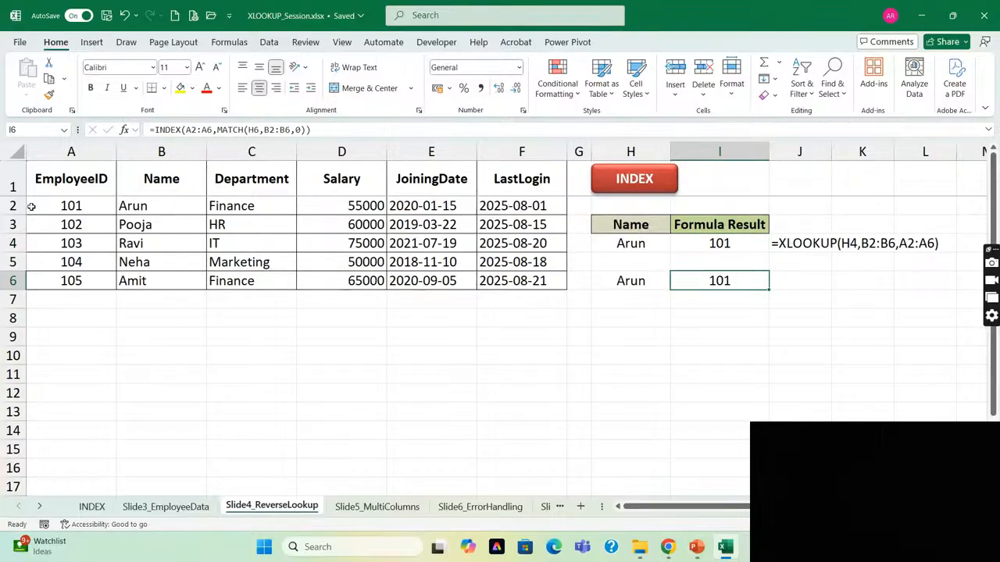
pyautogui.click(727, 246)
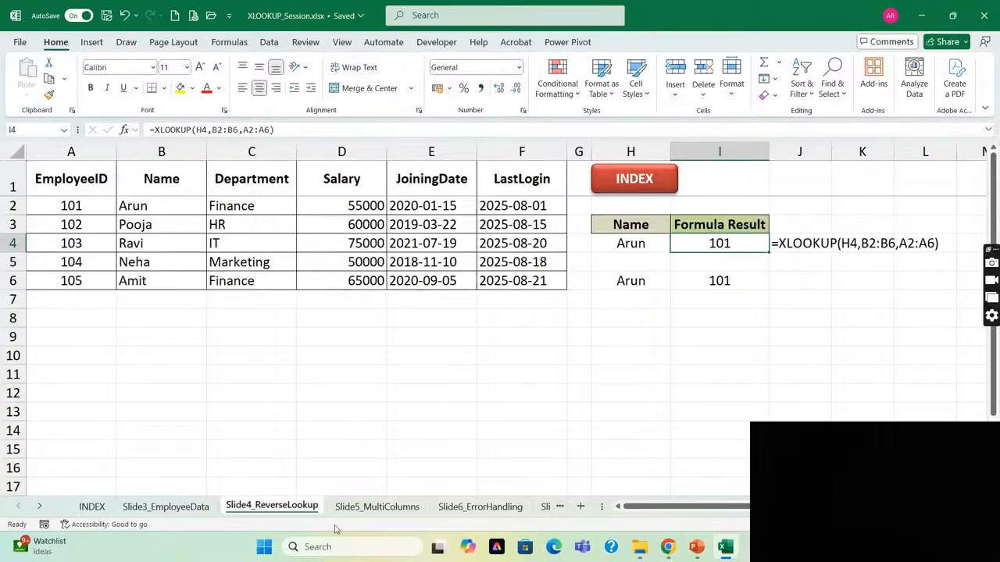
# Open the Slide5_MultiColumns sheet and examine the EmployeeID column, the lookup value in A11 and the XLOOKUP formula in B11.
pyautogui.click(381, 509)
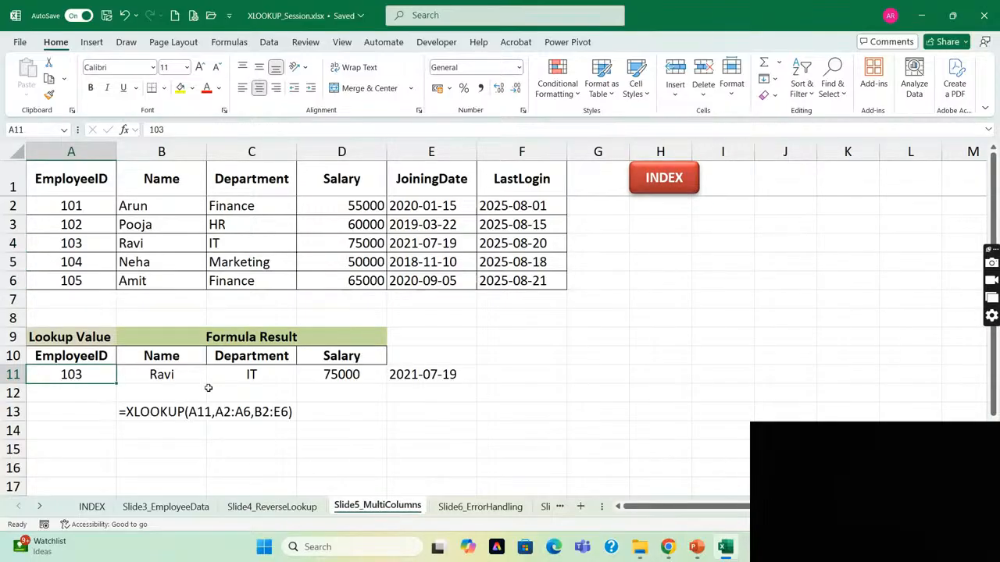
pyautogui.click(164, 353)
pyautogui.press('Left')
pyautogui.hotkey('ctrl', 'Up')
pyautogui.hotkey('ctrl', 'Up')
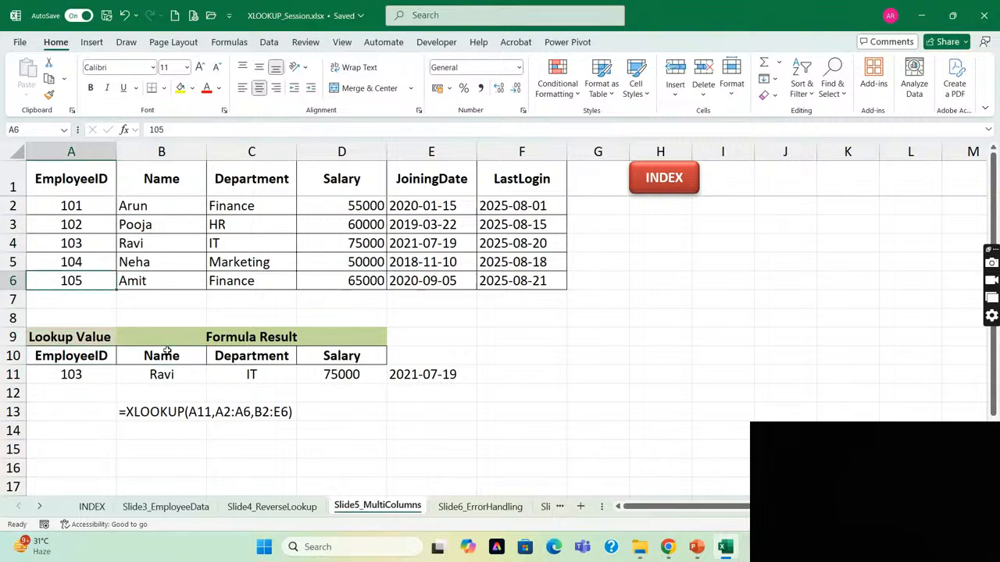
pyautogui.hotkey('ctrl', 'Up')
pyautogui.hotkey('ctrl', 'Down')
pyautogui.hotkey('ctrl', 'Down')
pyautogui.hotkey('ctrl', 'Down')
pyautogui.press('Right')
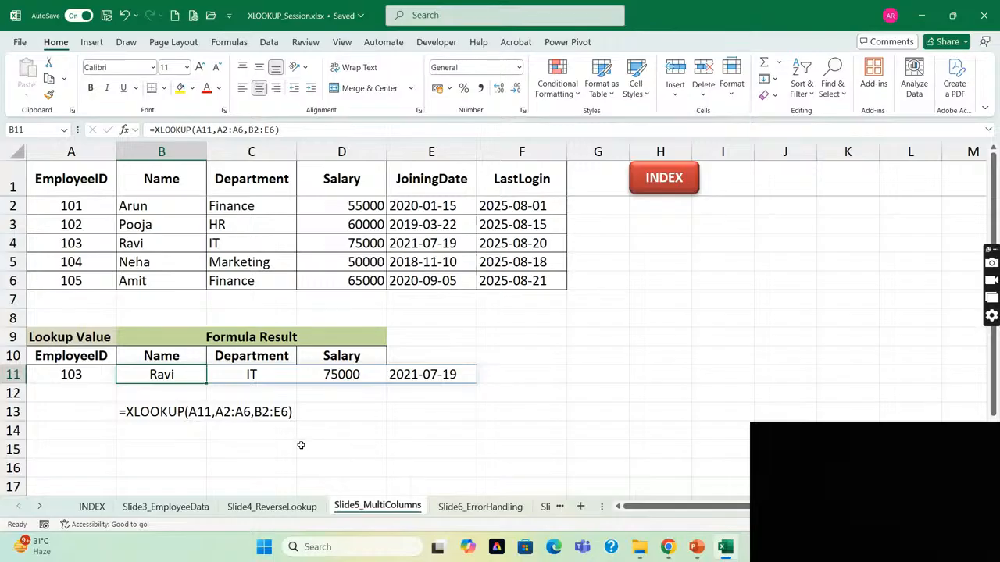
pyautogui.click(82, 377)
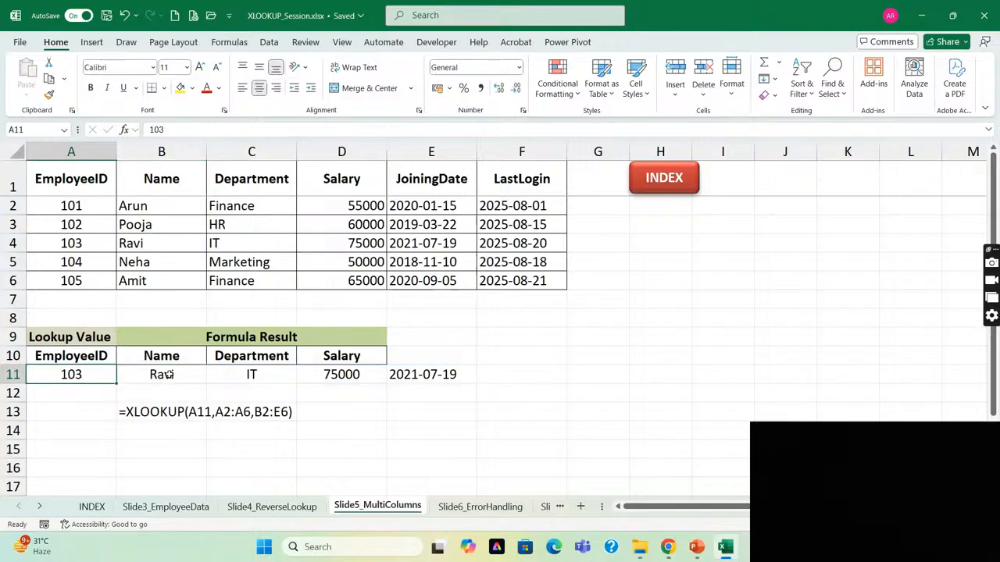
pyautogui.click(167, 374)
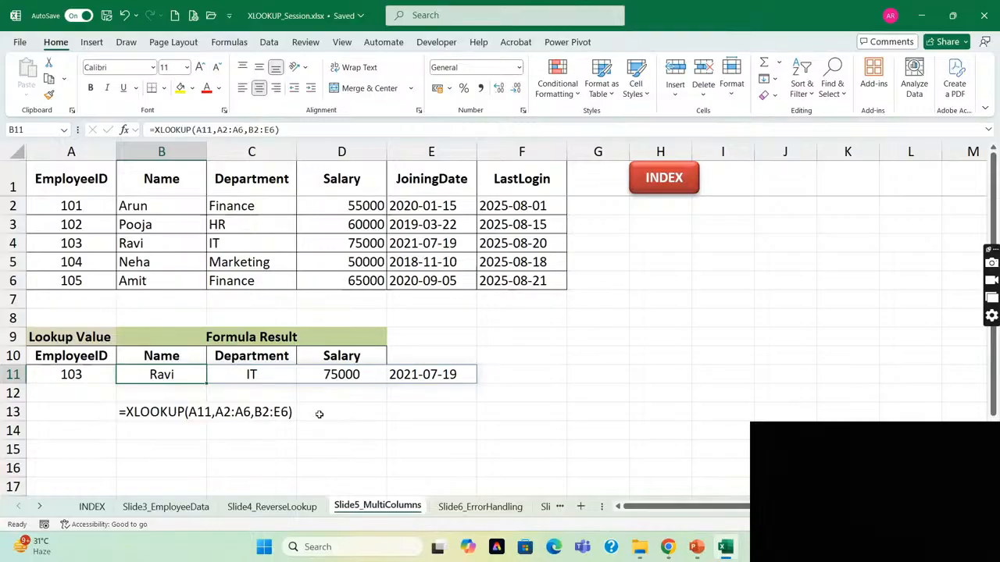
# Highlight the first employee's Name, Department and Salary cells, B2 to D2.
pyautogui.click(155, 211)
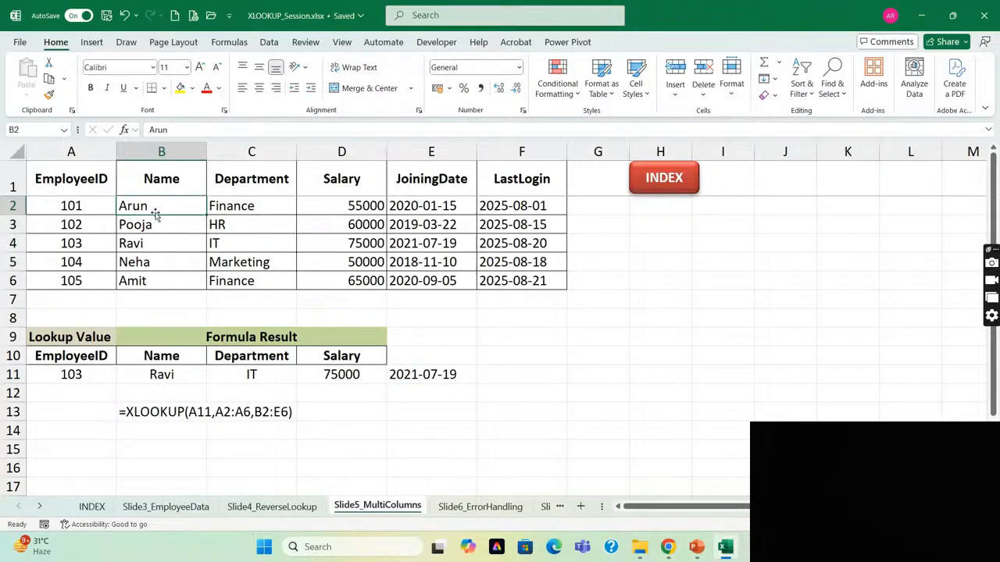
pyautogui.hotkey('shift', 'Right')
pyautogui.hotkey('shift', 'Right')
pyautogui.hotkey('shift', 'Right')
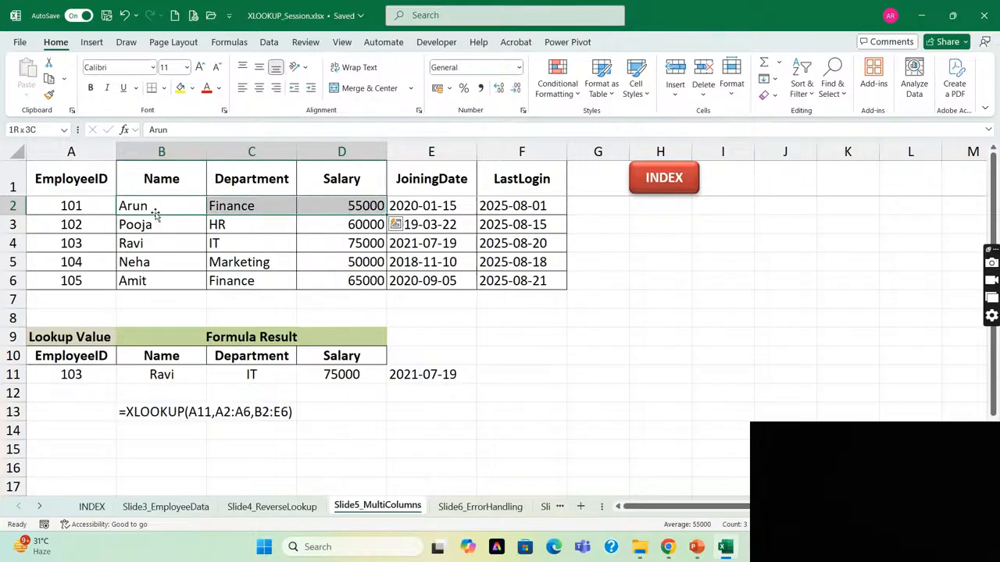
pyautogui.press('Right')
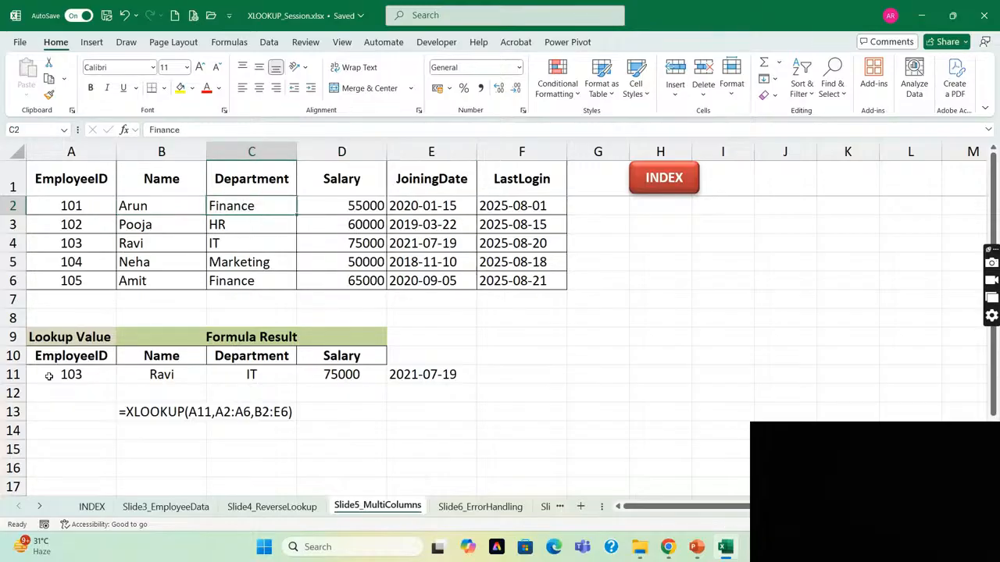
# Change the return array of the XLOOKUP formula in B11 to B2:D6.
pyautogui.click(158, 374)
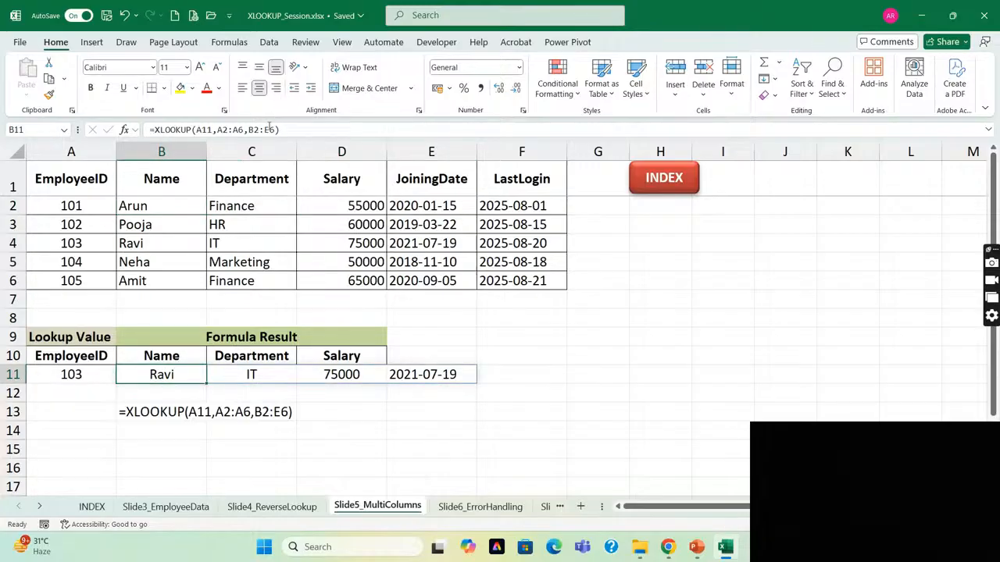
pyautogui.click(268, 129)
pyautogui.press('BackSpace')
pyautogui.write('D')
pyautogui.press('Return')
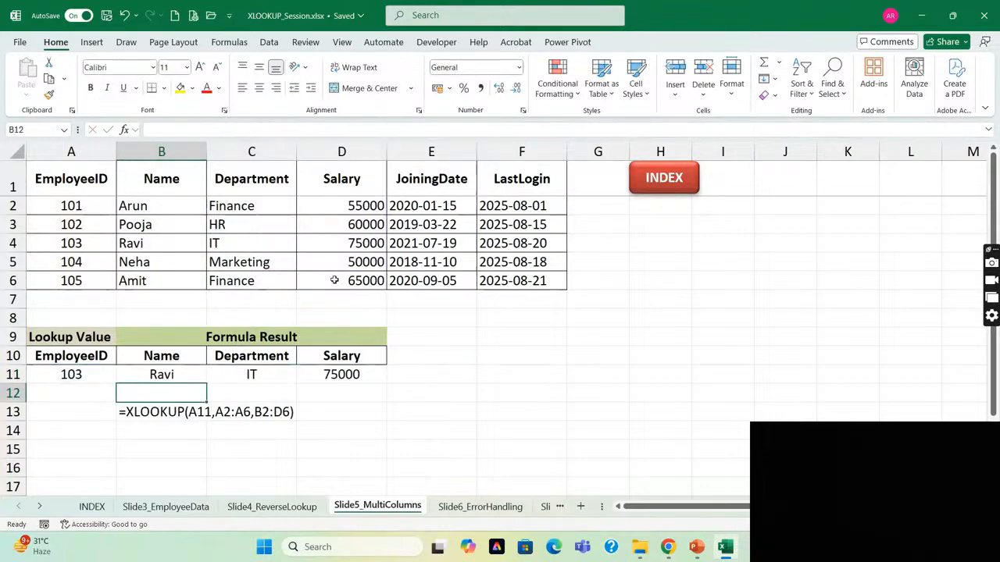
# Extend the return array of the XLOOKUP formula in B11 to B2:F6.
pyautogui.click(186, 379)
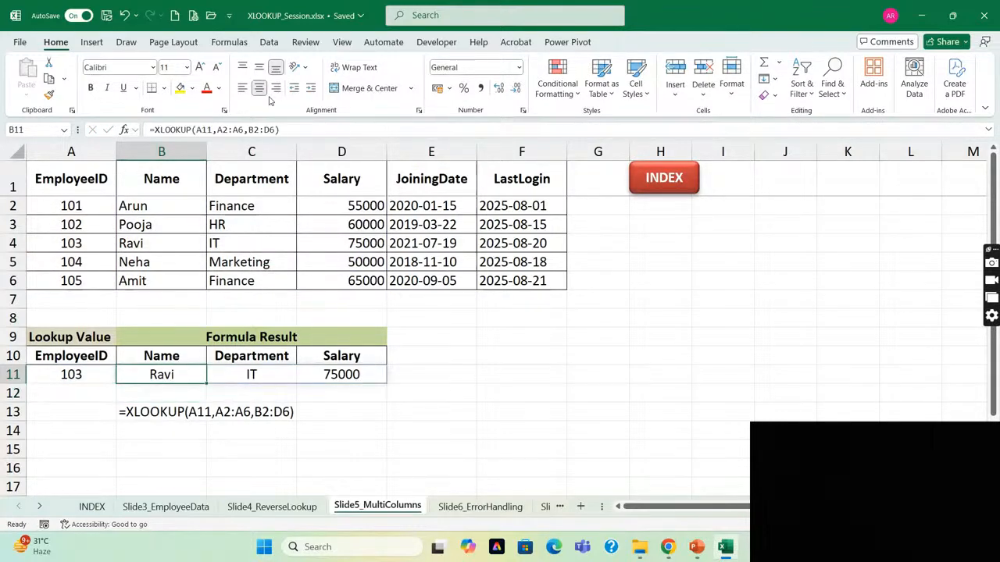
pyautogui.click(269, 128)
pyautogui.press('BackSpace')
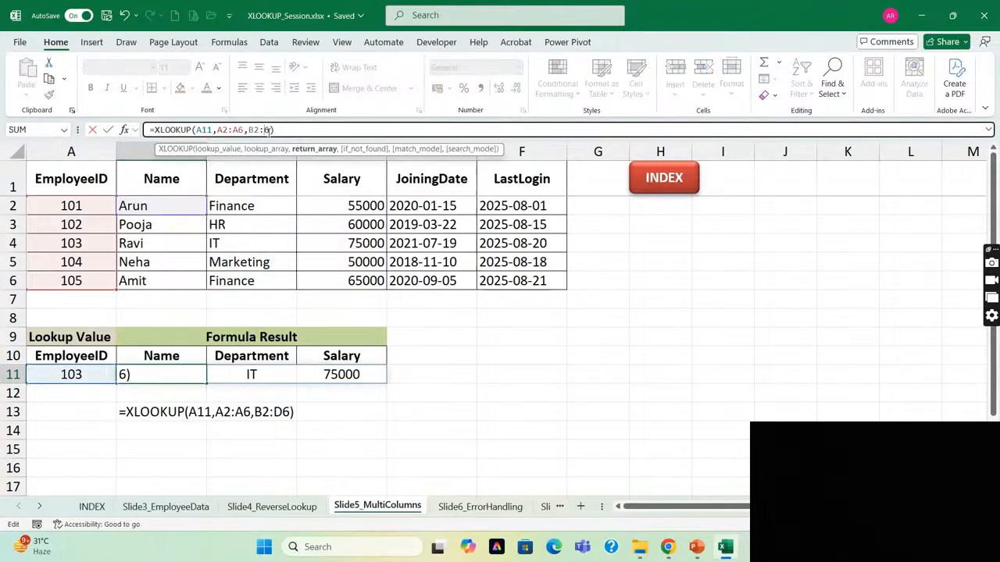
pyautogui.write('F')
pyautogui.press('Return')
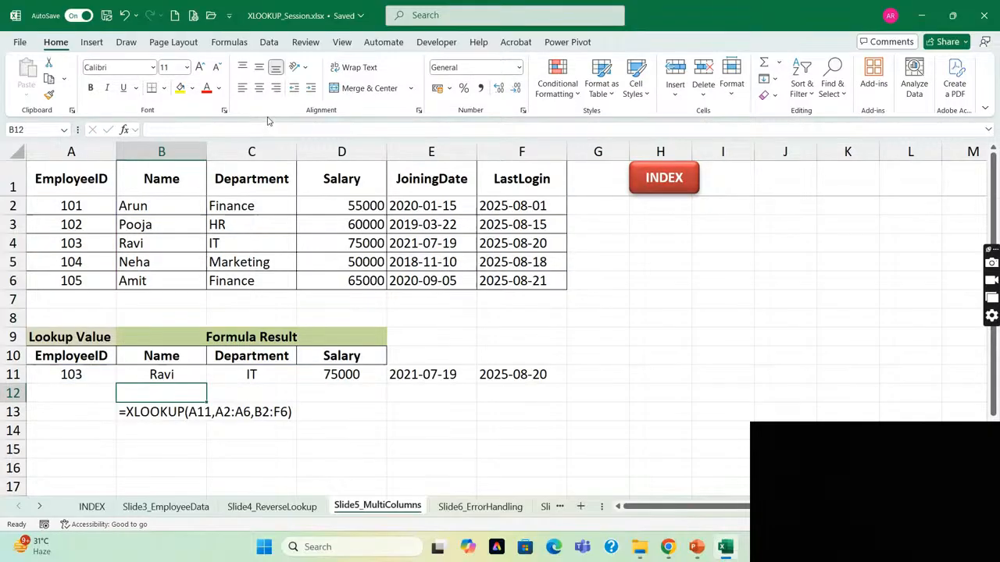
# Highlight the spilled XLOOKUP results in row 11 and return to the formula in B11.
pyautogui.press('Up')
pyautogui.hotkey('ctrl', 'shift', 'Right')
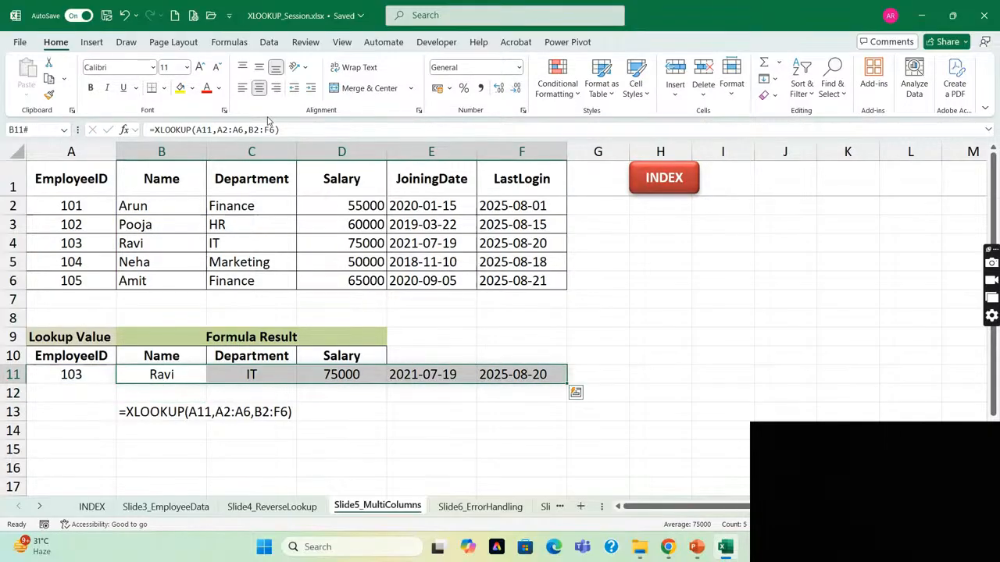
pyautogui.press('Right')
pyautogui.press('Left')
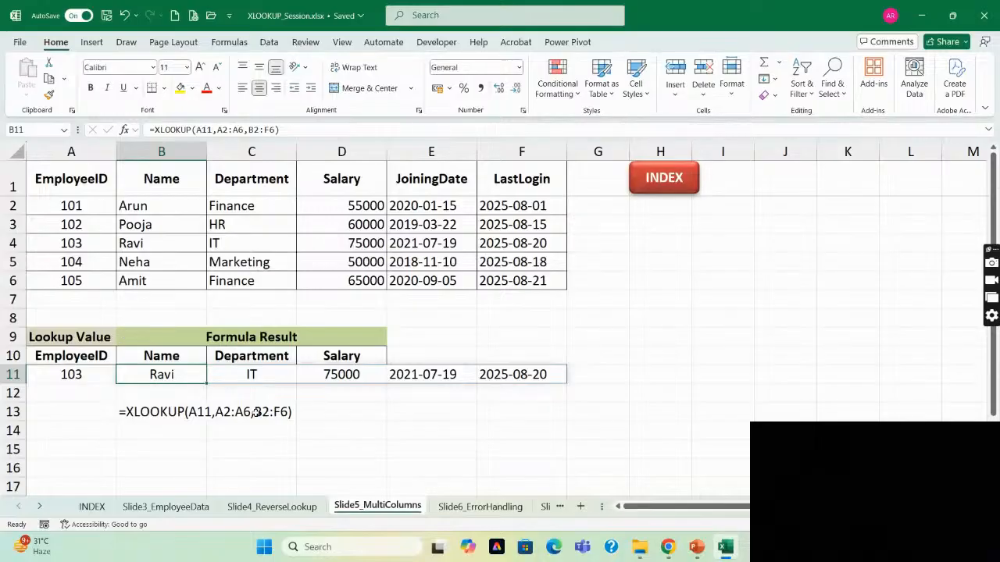
# Open the Slide6_ErrorHandling sheet, look over the employee table and inspect the XLOOKUP formula in I4.
pyautogui.click(485, 508)
pyautogui.click(249, 246)
pyautogui.hotkey('ctrl', 'Up')
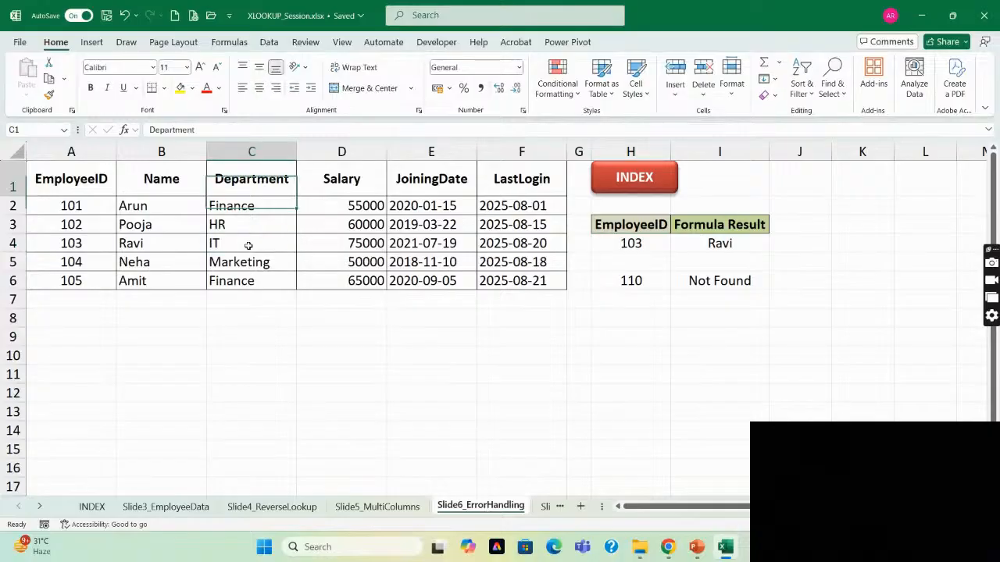
pyautogui.hotkey('ctrl', 'Down')
pyautogui.press('Up')
pyautogui.press('Up')
pyautogui.press('Up')
pyautogui.press('Right')
pyautogui.press('Right')
pyautogui.press('Right')
pyautogui.press('Right')
pyautogui.press('Right')
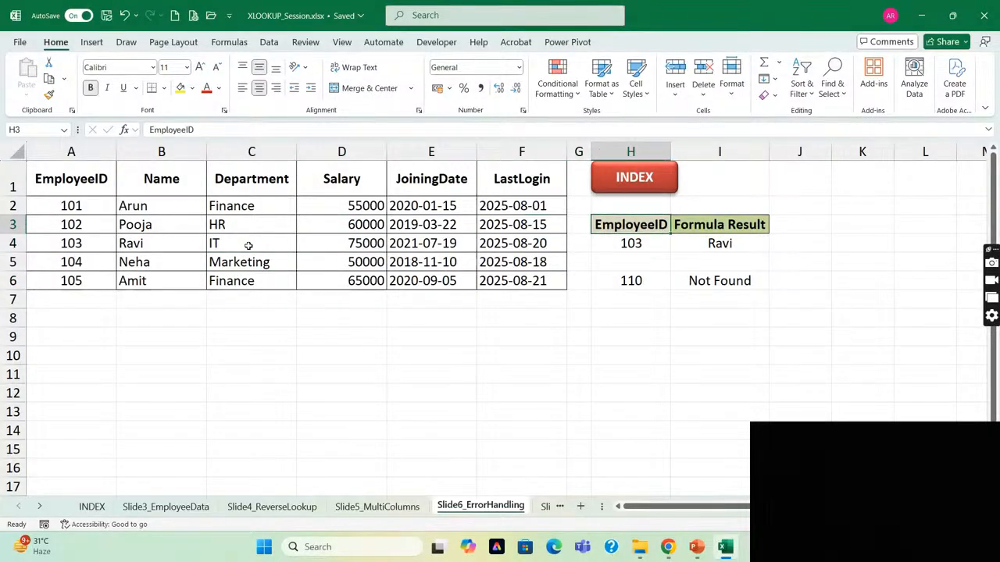
pyautogui.press('Down')
pyautogui.press('Right')
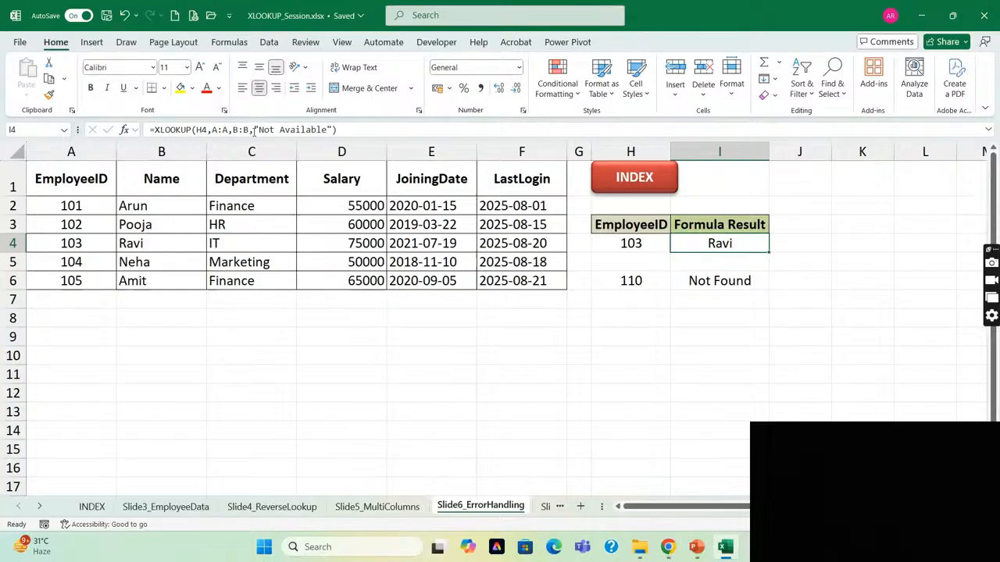
# Highlight the if_not_found text "Not Available" in the I4 formula and leave the formula without editing it.
pyautogui.doubleClick(266, 129)
pyautogui.hotkey('shift', 'Right')
pyautogui.hotkey('shift', 'Right')
pyautogui.hotkey('shift', 'Right')
pyautogui.hotkey('shift', 'Right')
pyautogui.hotkey('shift', 'Right')
pyautogui.hotkey('shift', 'Right')
pyautogui.hotkey('shift', 'Right')
pyautogui.hotkey('shift', 'Right')
pyautogui.hotkey('shift', 'Right')
pyautogui.hotkey('shift', 'Right')
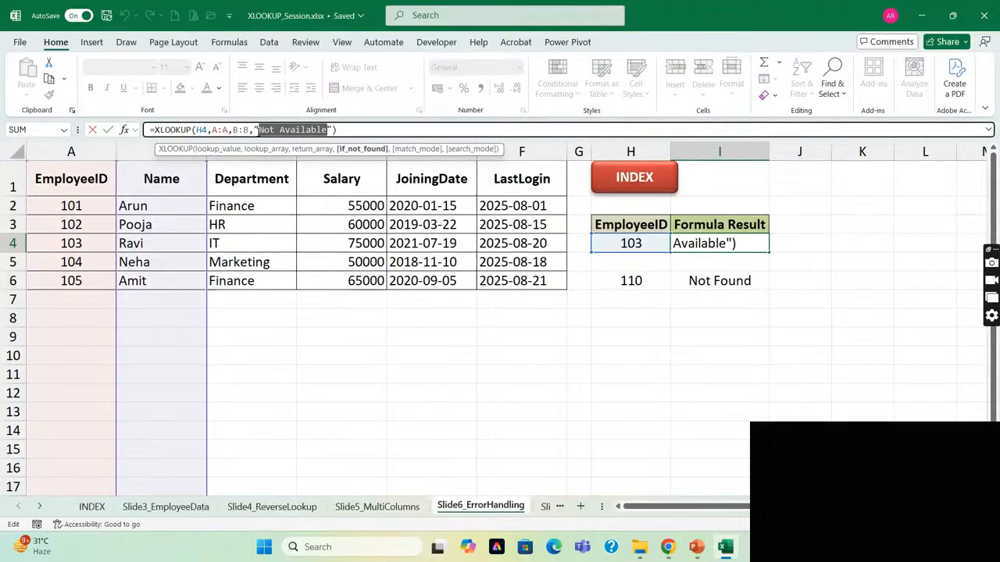
pyautogui.click(92, 129)
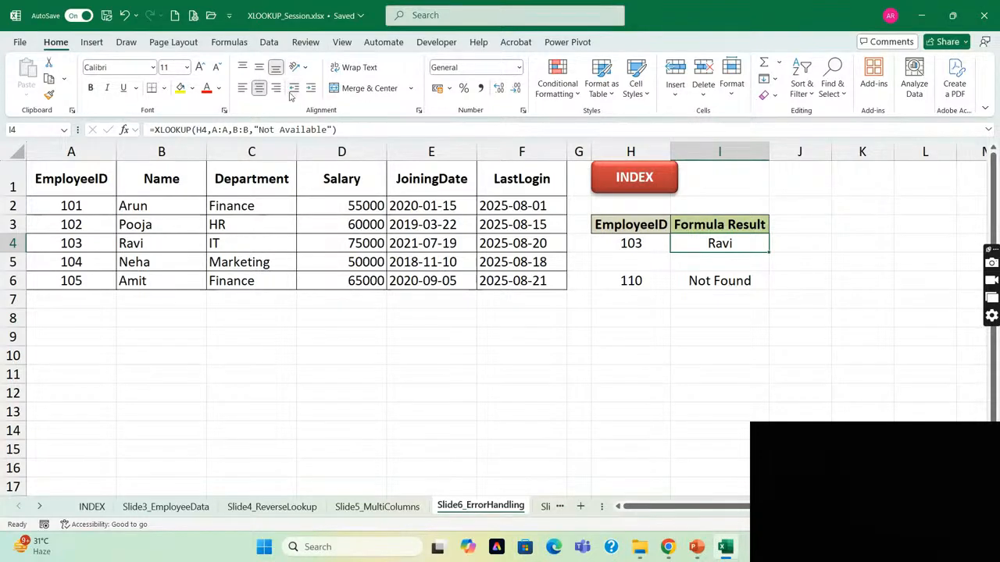
# Change the if_not_found text in the I4 XLOOKUP formula to "Not Found".
pyautogui.moveTo(260, 129); pyautogui.dragTo(326, 130)
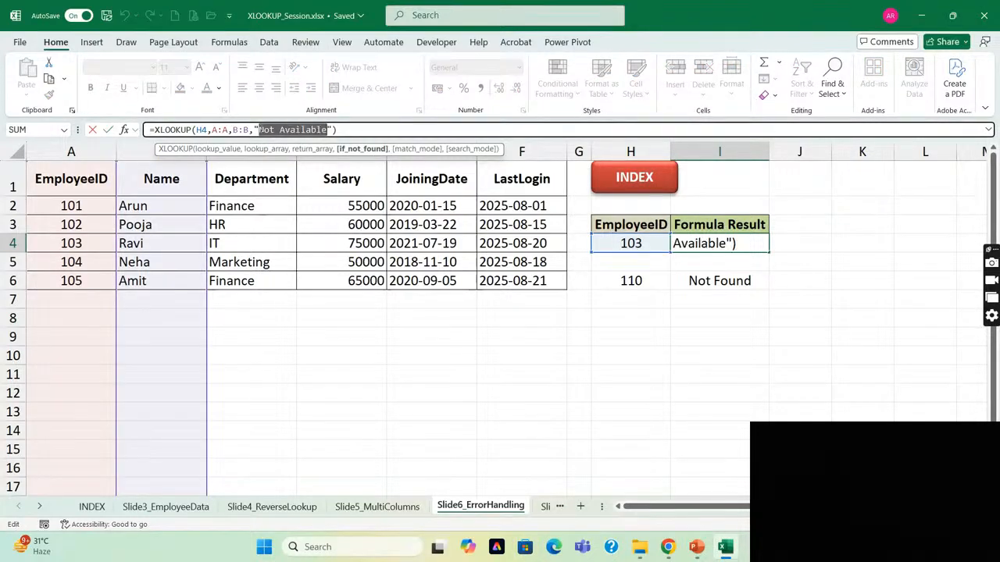
pyautogui.write('Not ')
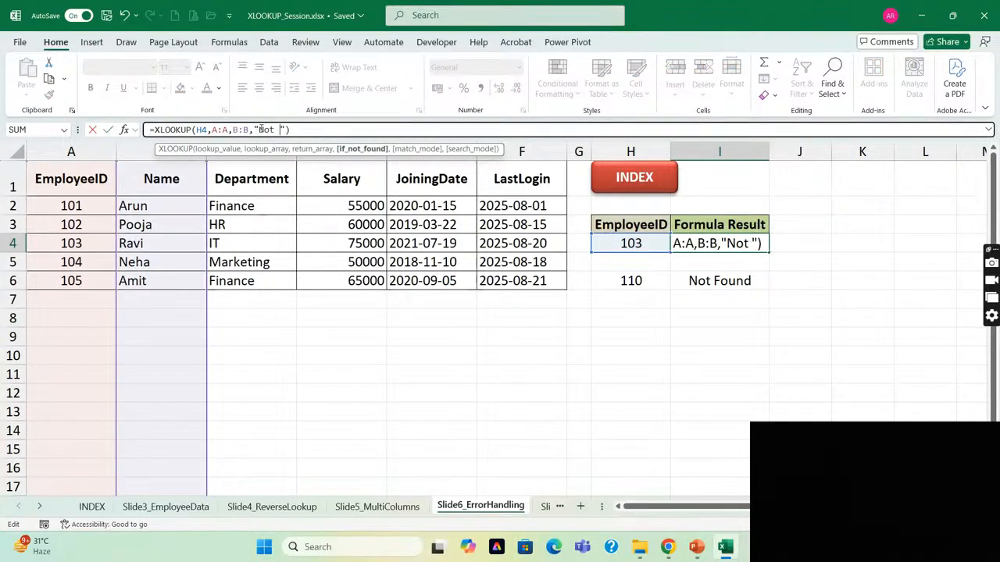
pyautogui.write('Found')
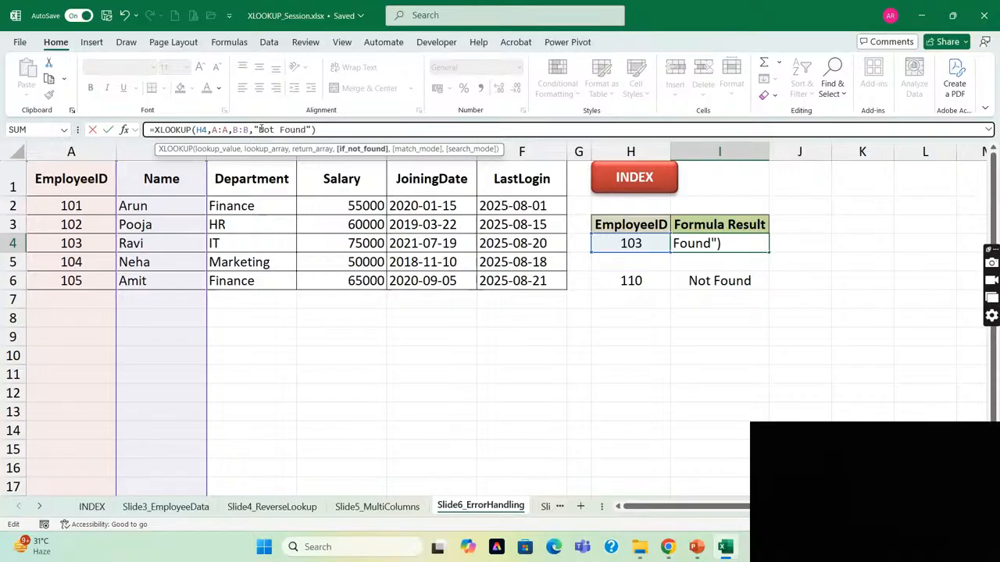
pyautogui.press('Return')
pyautogui.press('Up')
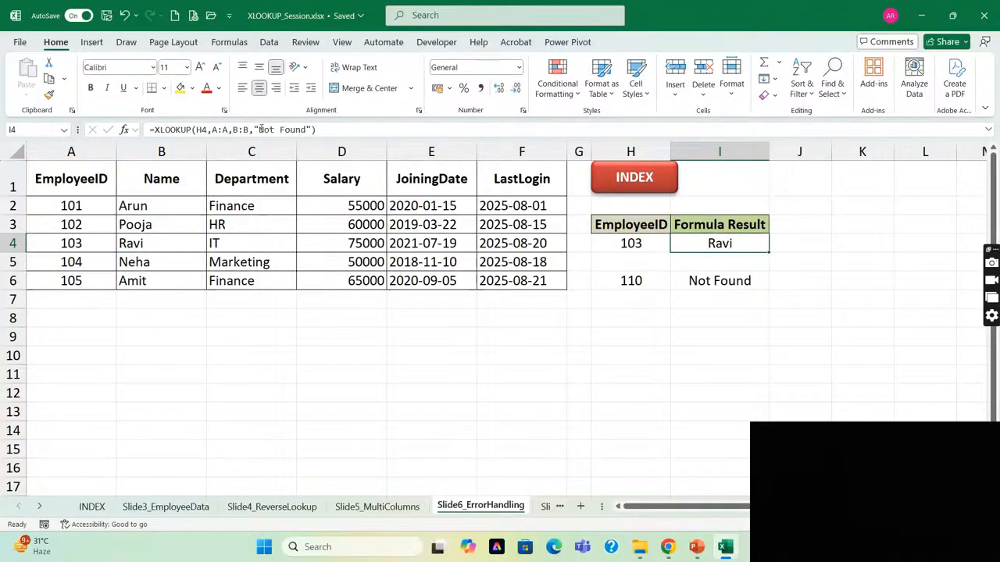
# Open the Slide7_Grades sheet and inspect the XLOOKUP formula in E2.
pyautogui.click(544, 510)
pyautogui.press('Up')
pyautogui.press('Up')
pyautogui.press('Up')
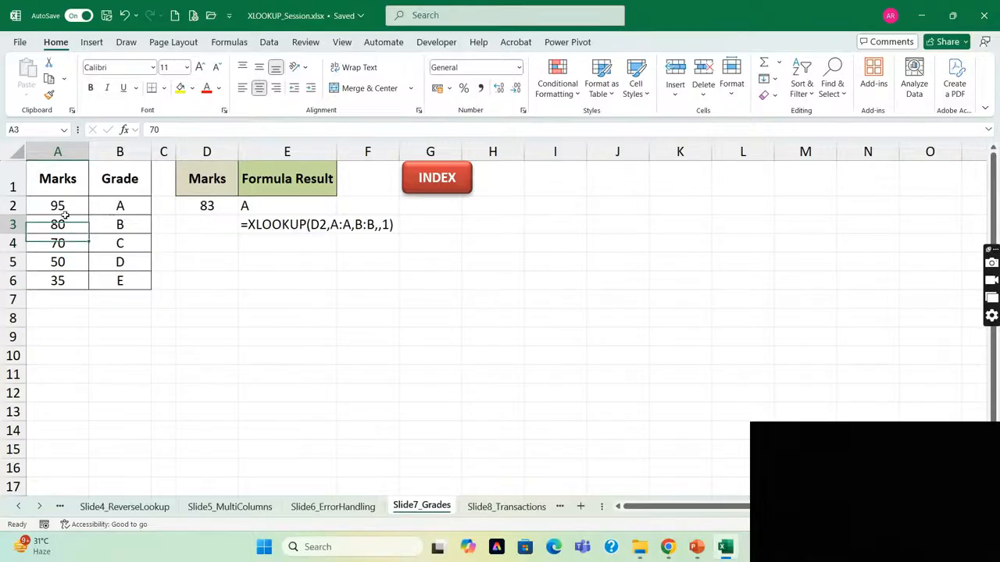
pyautogui.press('Right')
pyautogui.press('Right')
pyautogui.press('Right')
pyautogui.press('Down')
pyautogui.press('Right')
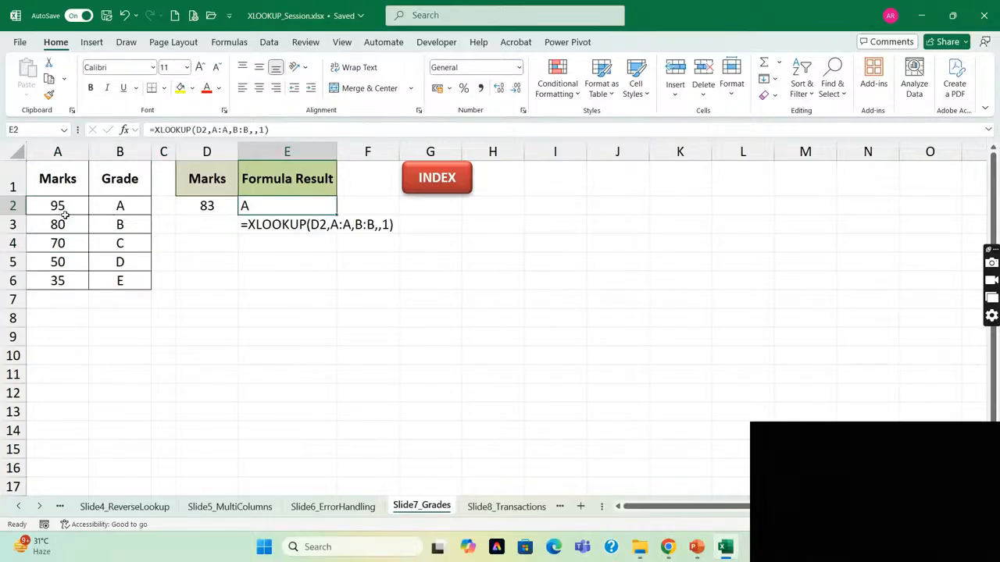
# Examine the match_mode options for the E2 XLOOKUP formula, including exact match or next smaller item, and discard the edit.
pyautogui.press('F2')
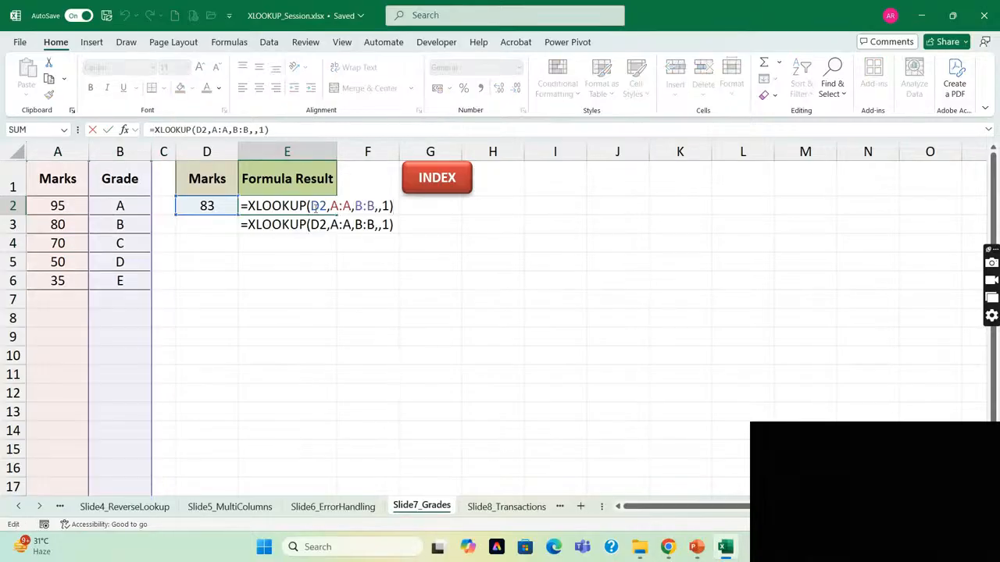
pyautogui.press('BackSpace')
pyautogui.press('BackSpace')
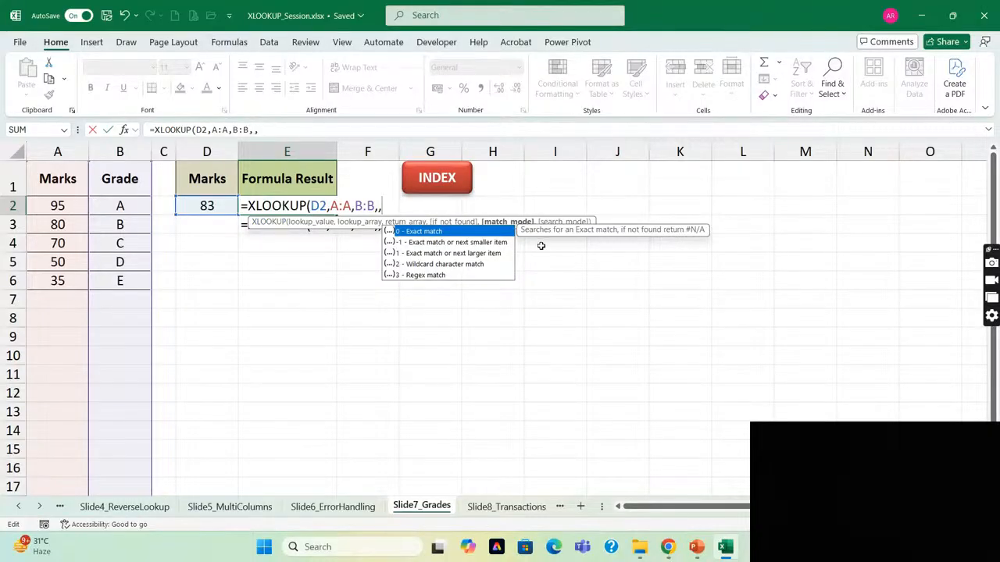
pyautogui.press('Down')
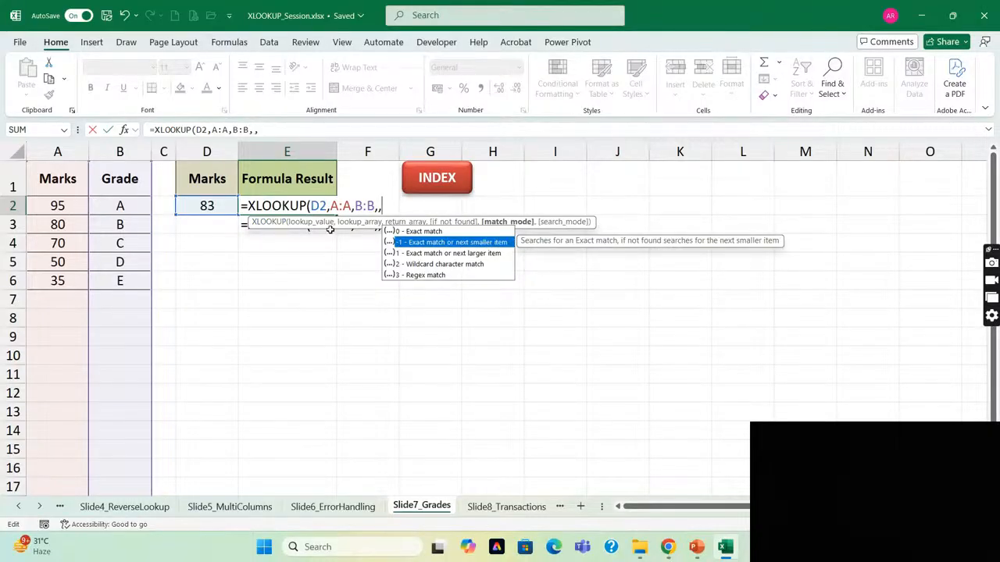
pyautogui.press('Escape')
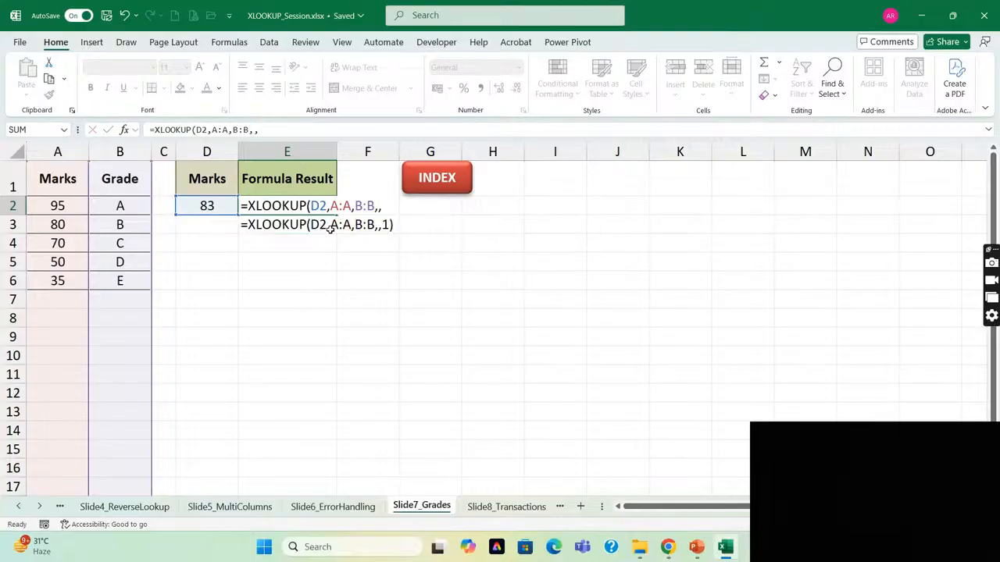
pyautogui.press('Escape')
# Go through the Marks and Grade headers of the grade table in A1 and B1.
pyautogui.press('Left')
pyautogui.press('Left')
pyautogui.press('Left')
pyautogui.press('Up')
pyautogui.press('Left')
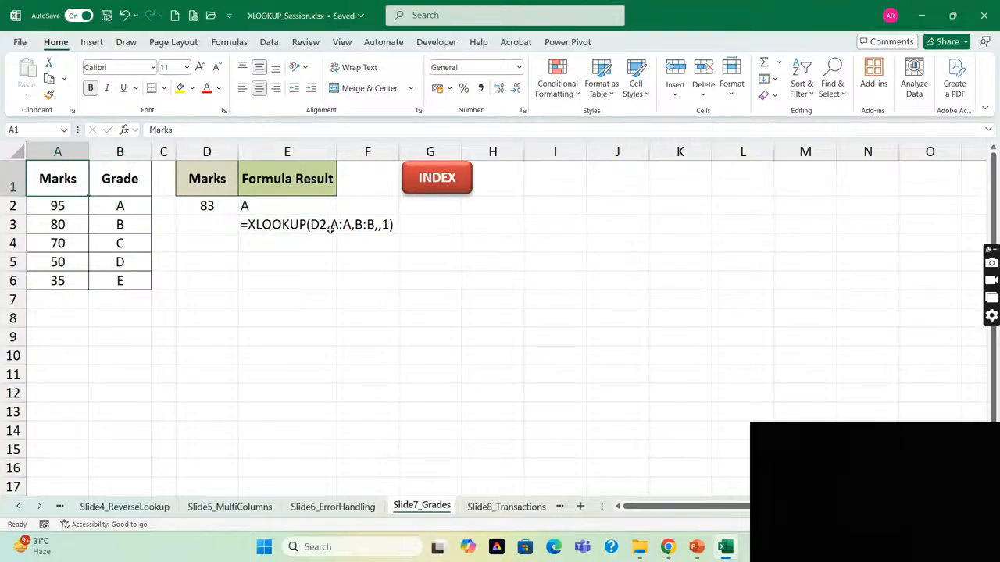
pyautogui.press('Right')
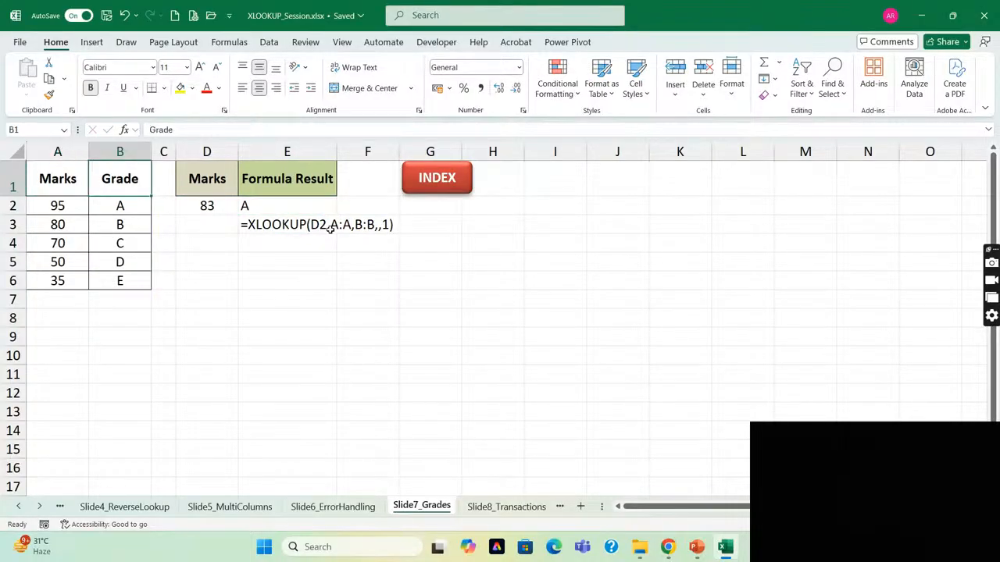
# Go through the Marks and Grade table in columns A:B and the lookup mark in D2.
pyautogui.press('Left')
pyautogui.hotkey('ctrl', 'space')
pyautogui.hotkey('shift', 'Right')
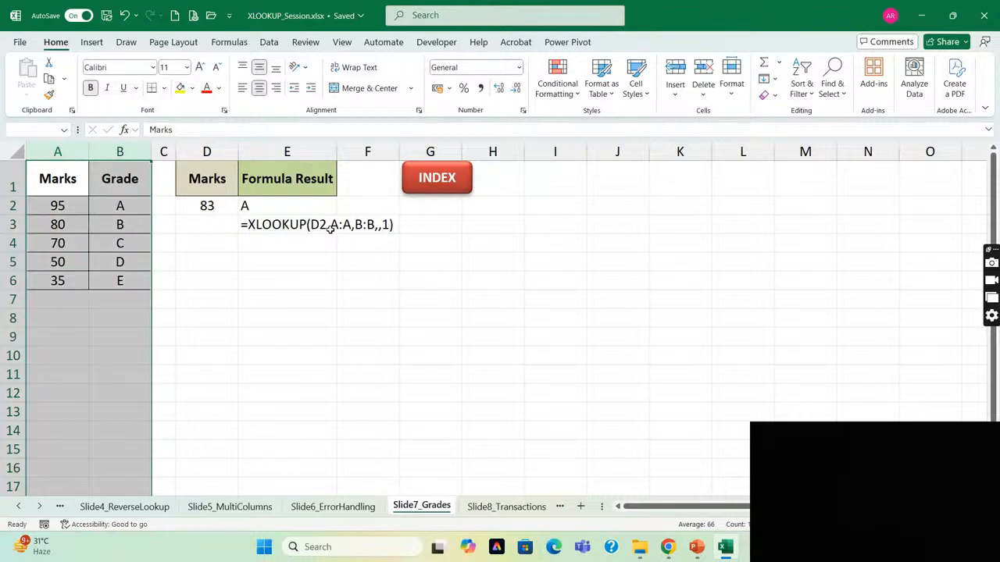
pyautogui.press('Down')
pyautogui.press('Down')
pyautogui.press('Up')
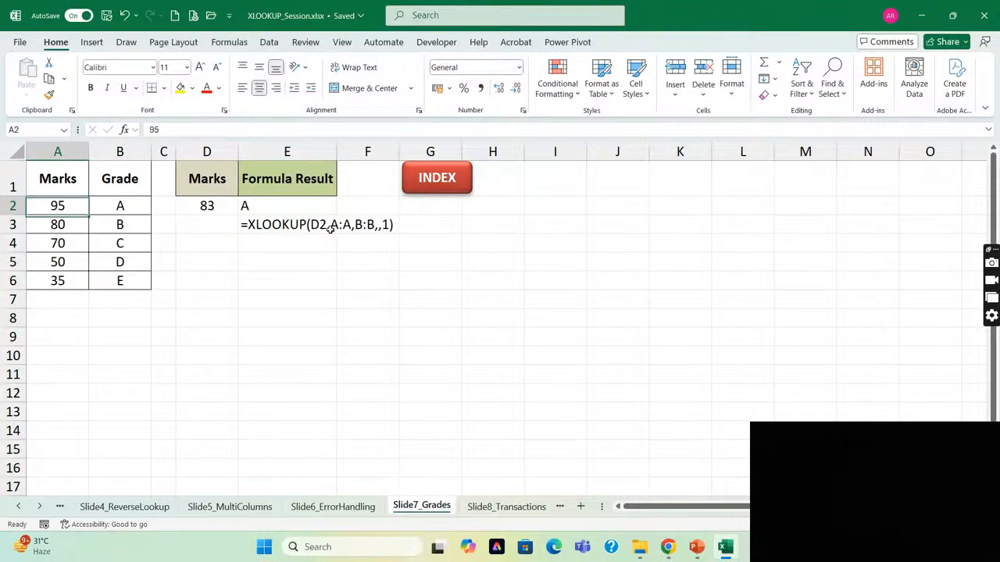
pyautogui.press('Right')
pyautogui.press('Right')
pyautogui.press('Right')
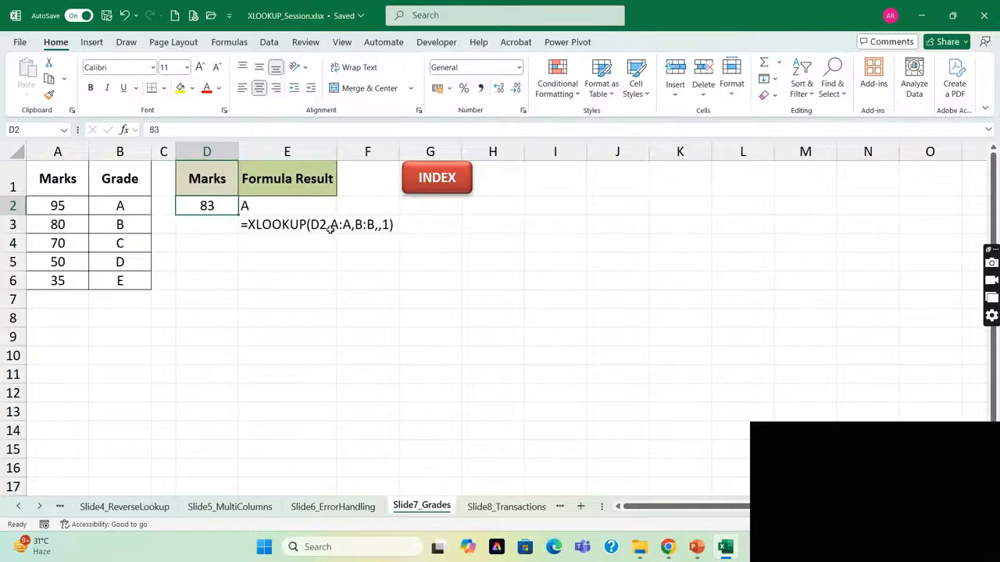
# Compare the grade thresholds in A2:A6 with the lookup mark in D2.
pyautogui.press('Left')
pyautogui.press('Left')
pyautogui.press('Left')
pyautogui.hotkey('shift', 'Down')
pyautogui.hotkey('shift', 'Down')
pyautogui.hotkey('shift', 'Down')
pyautogui.hotkey('shift', 'Down')
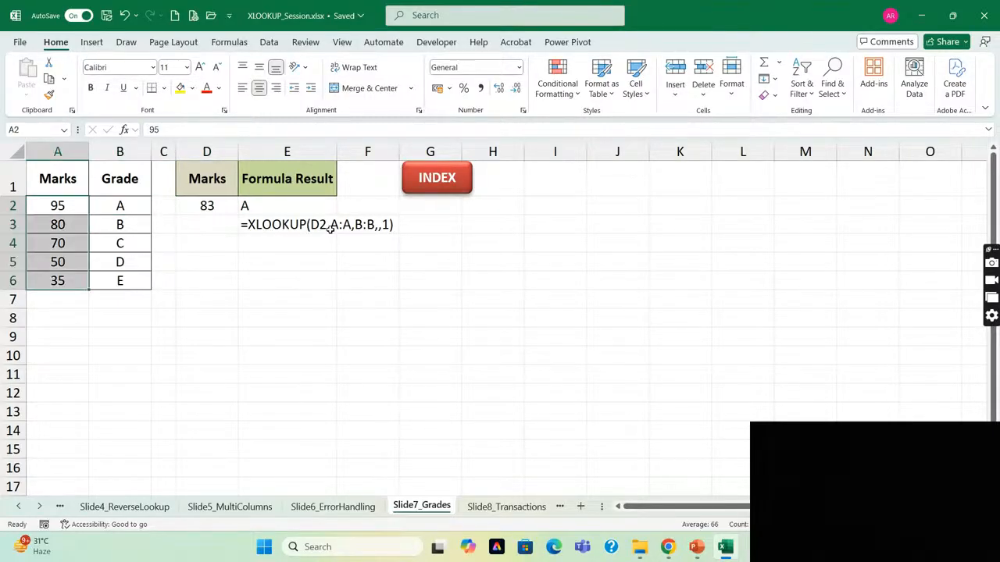
pyautogui.press('Down')
pyautogui.press('Up')
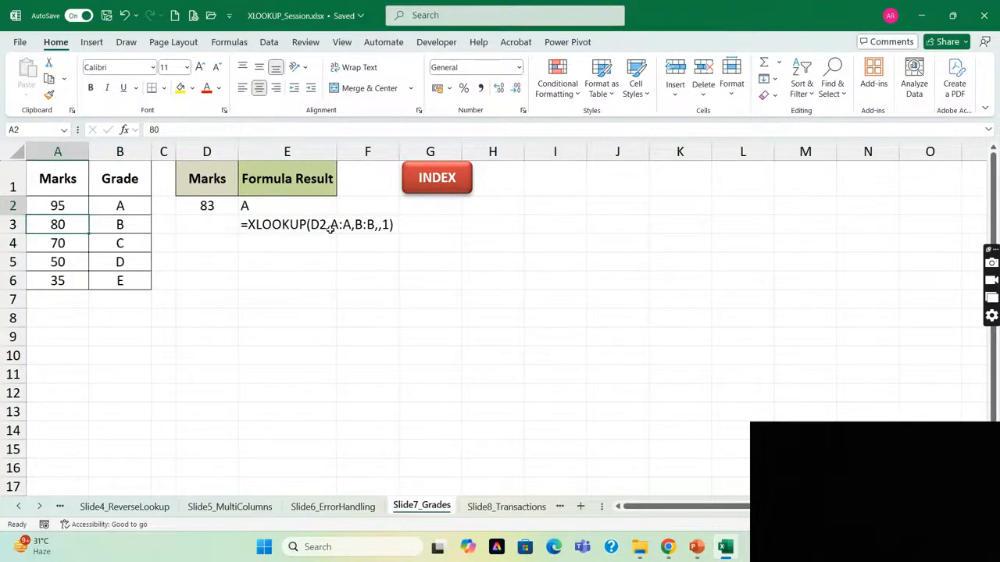
pyautogui.press('Right')
pyautogui.press('Right')
pyautogui.press('Right')
pyautogui.press('Right')
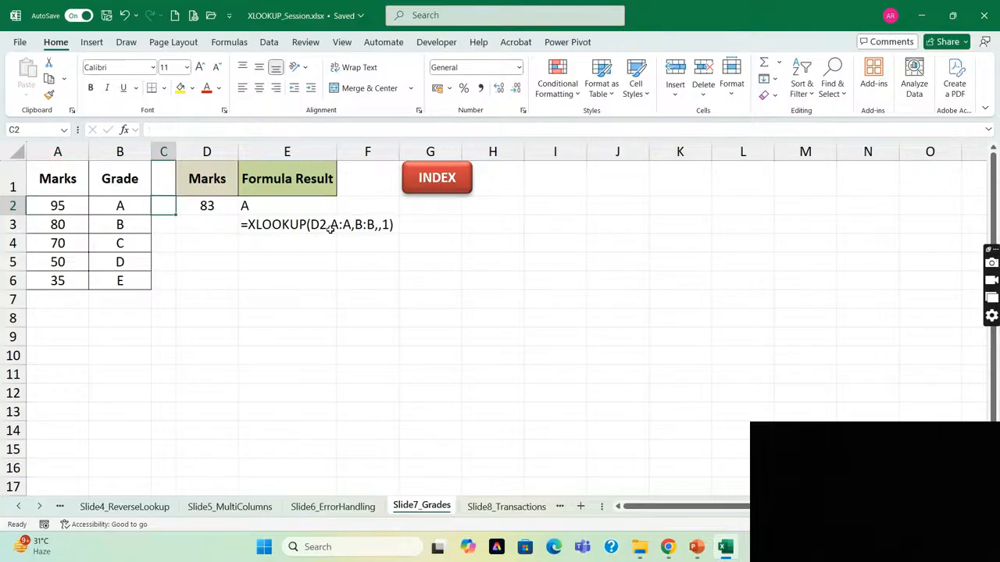
pyautogui.press('Left')
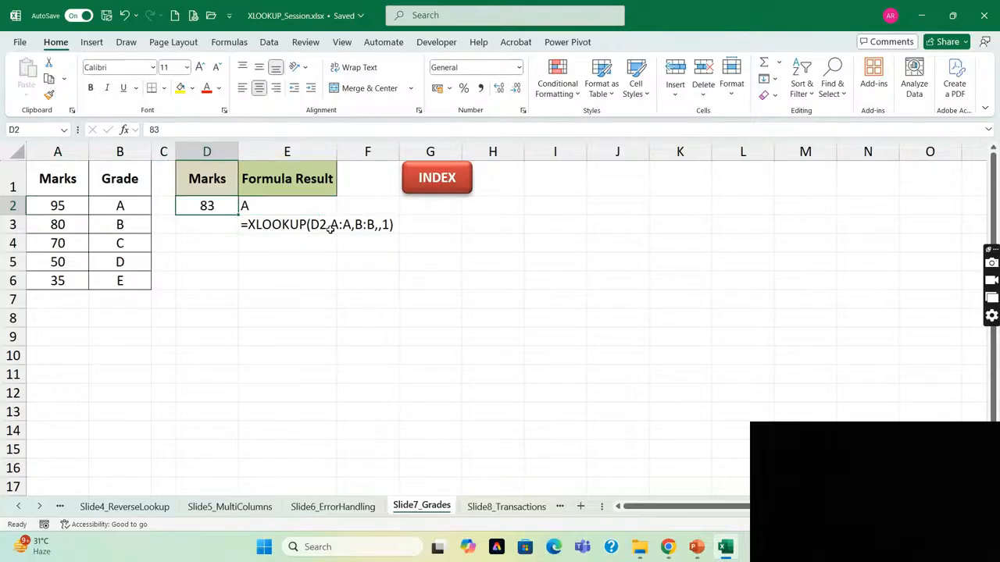
pyautogui.press('Down')
pyautogui.press('Up')
# Remove the match_mode value from the E2 XLOOKUP formula, leaving that argument empty.
pyautogui.press('Right')
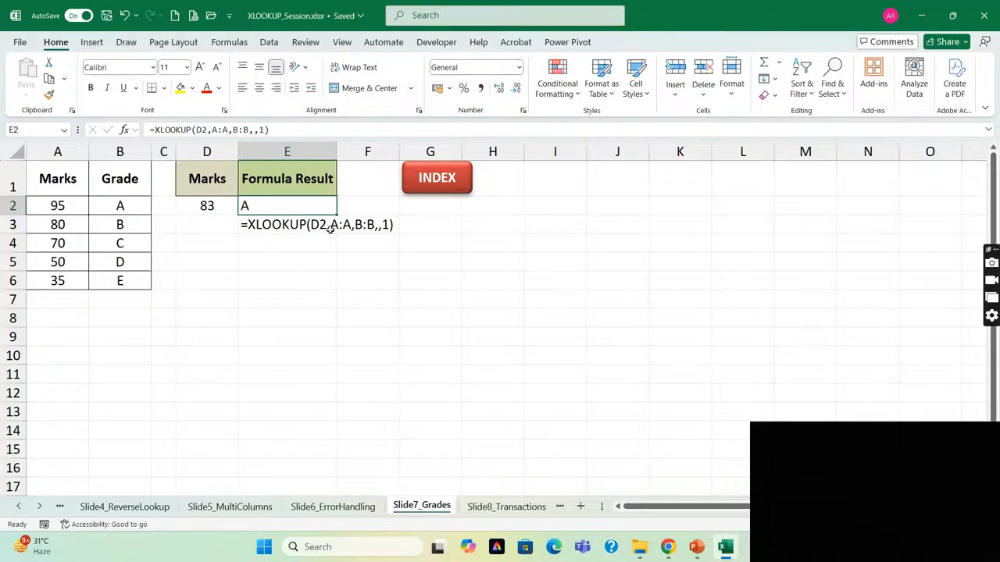
pyautogui.click(265, 129)
pyautogui.press('BackSpace')
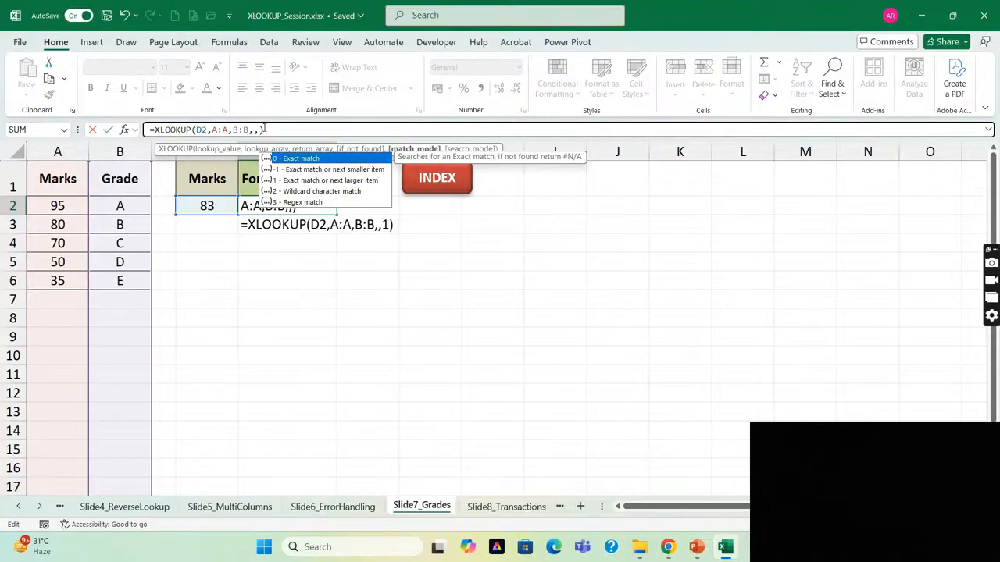
pyautogui.press('Down')
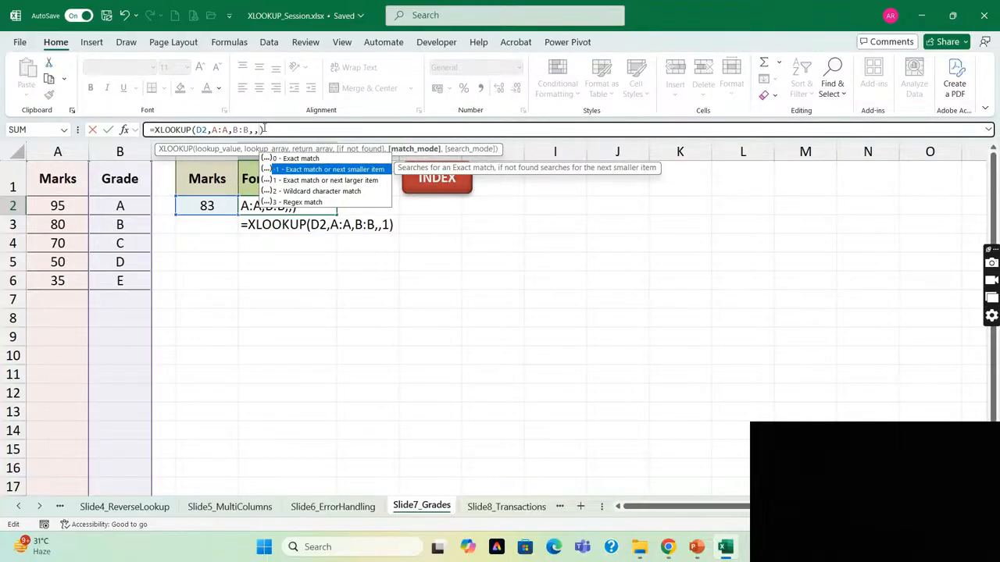
pyautogui.press('Down')
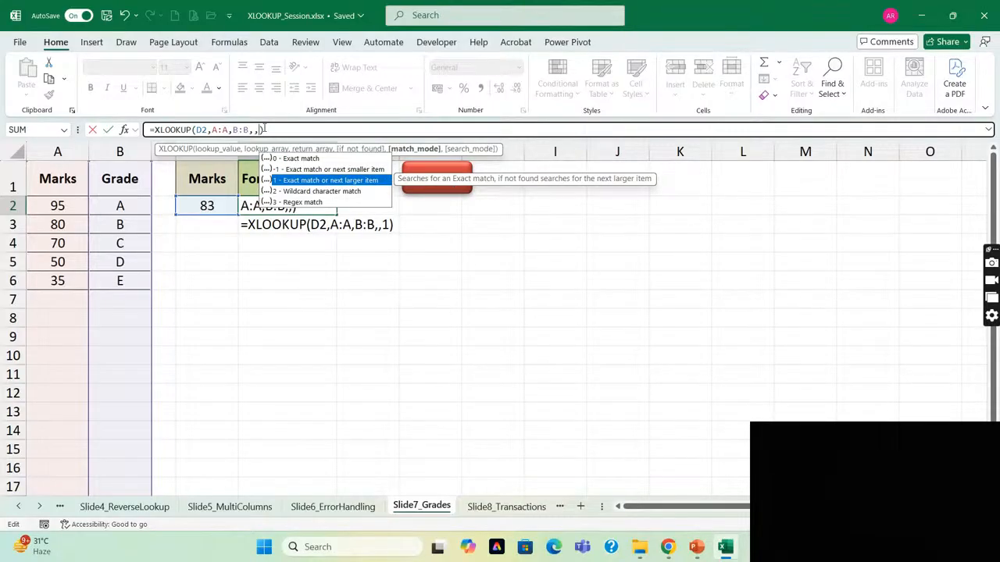
pyautogui.press('Return')
pyautogui.press('Up')
pyautogui.press('Left')
pyautogui.press('Left')
pyautogui.press('Left')
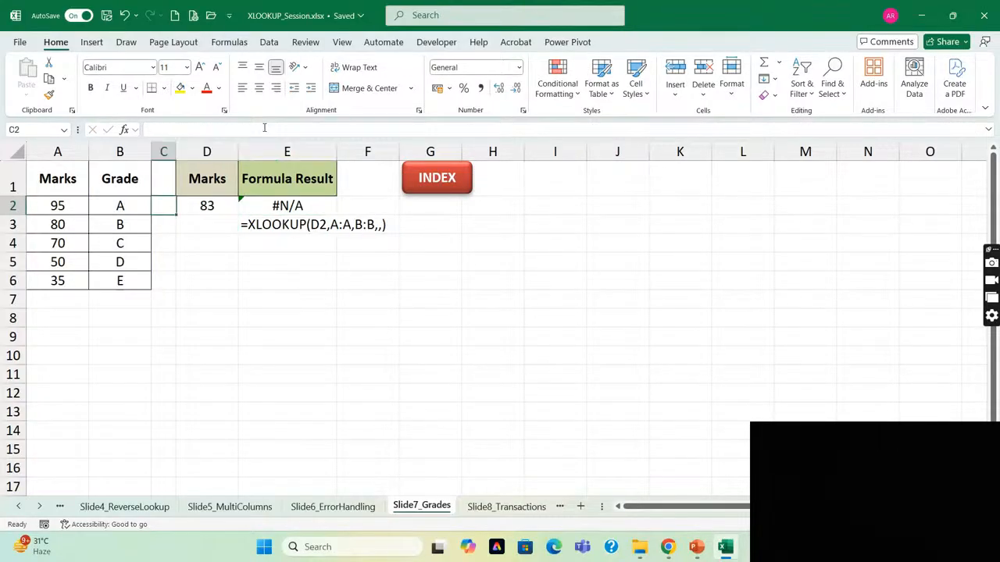
# Set match_mode to 1, exact match or next larger item, in the E2 XLOOKUP formula.
pyautogui.press('Right')
pyautogui.press('Right')
pyautogui.press('F2')
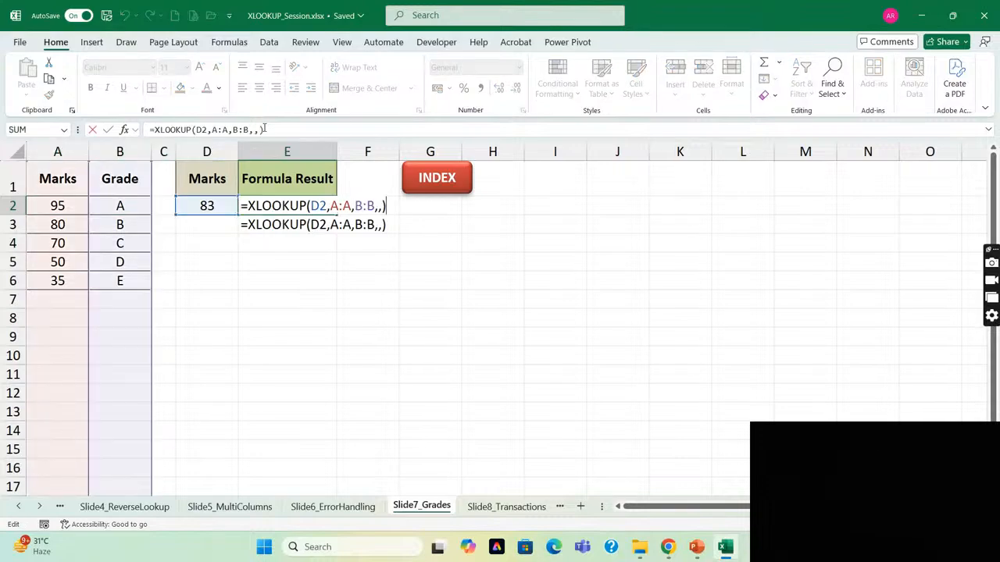
pyautogui.press('Left')
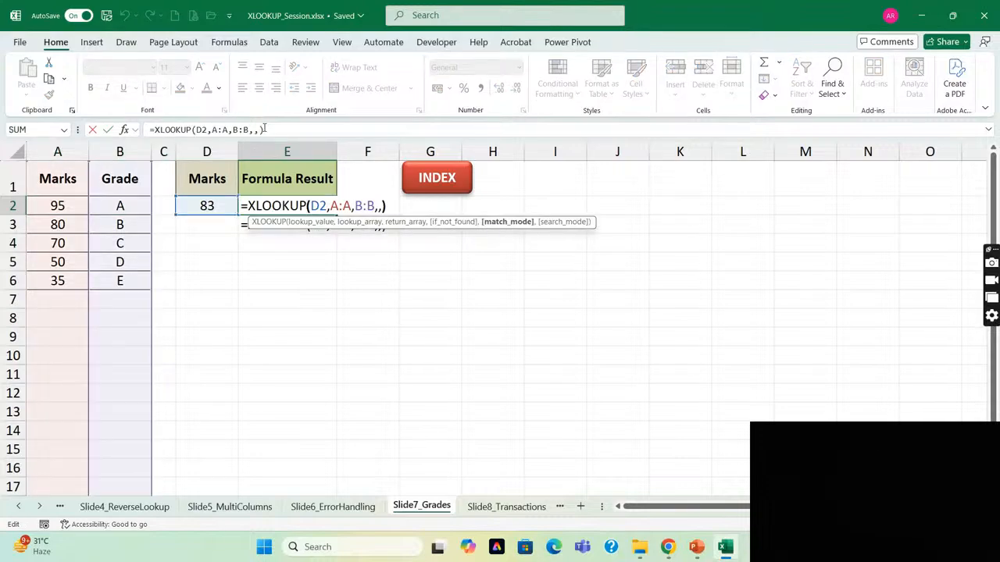
pyautogui.press('Delete')
pyautogui.write('1')
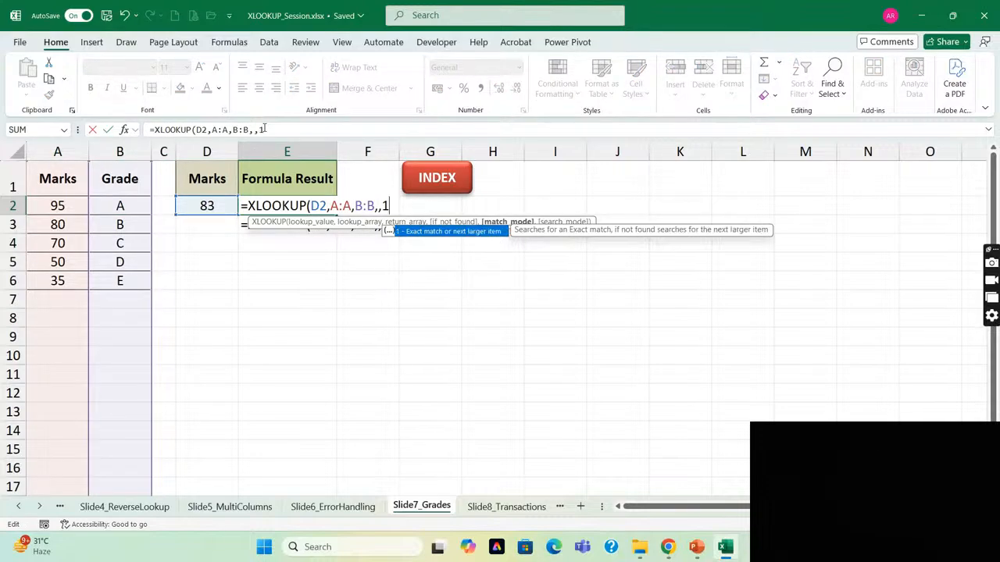
pyautogui.press('Return')
pyautogui.press('Up')
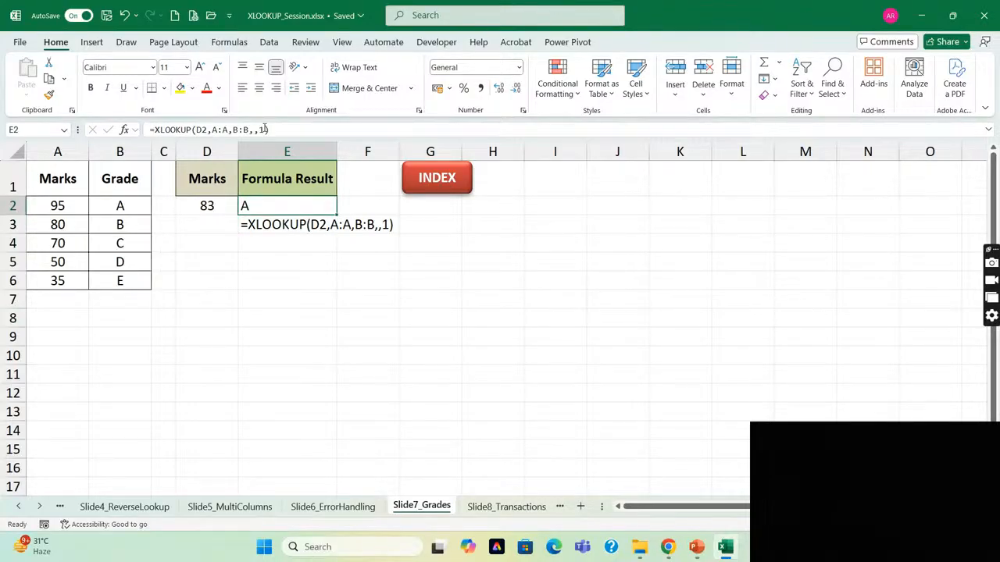
# Review the match_mode options of the E2 XLOOKUP formula again and re-enter 1.
pyautogui.press('F2')
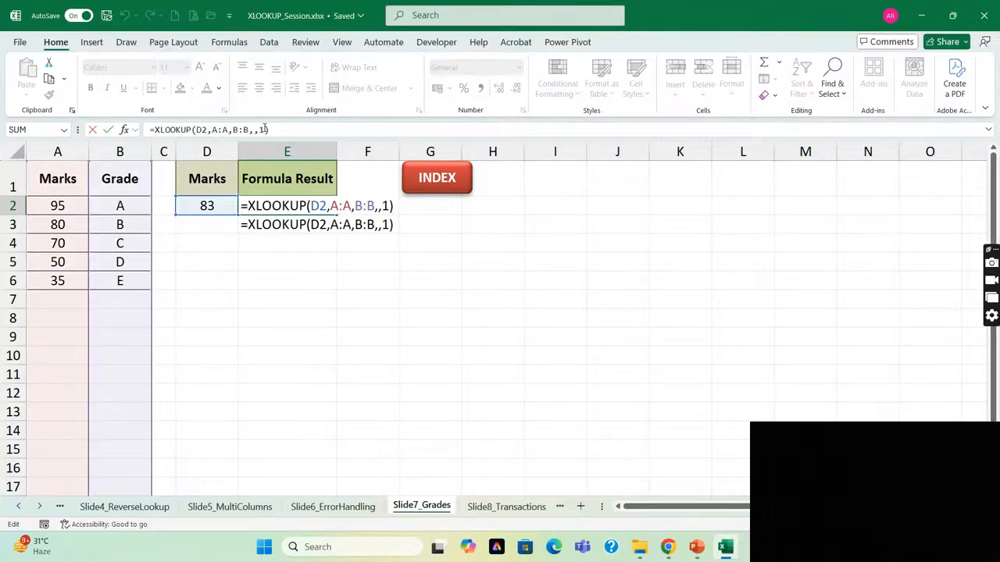
pyautogui.press('BackSpace')
pyautogui.press('BackSpace')
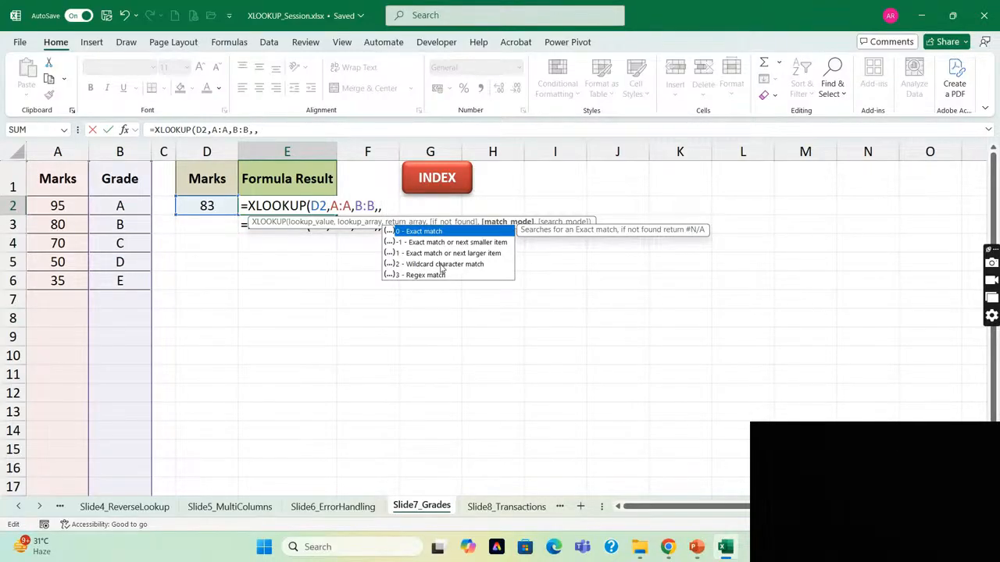
pyautogui.write('1')
pyautogui.hotkey('ctrl', 'Return')
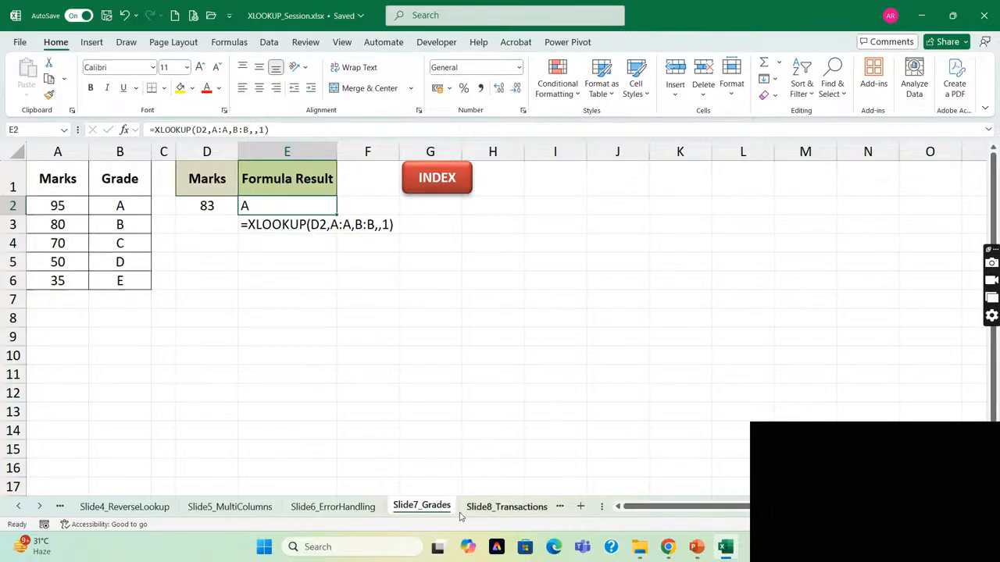
# Open the Slide8_Transactions sheet and go through the transaction table and the customer lookup area.
pyautogui.click(506, 507)
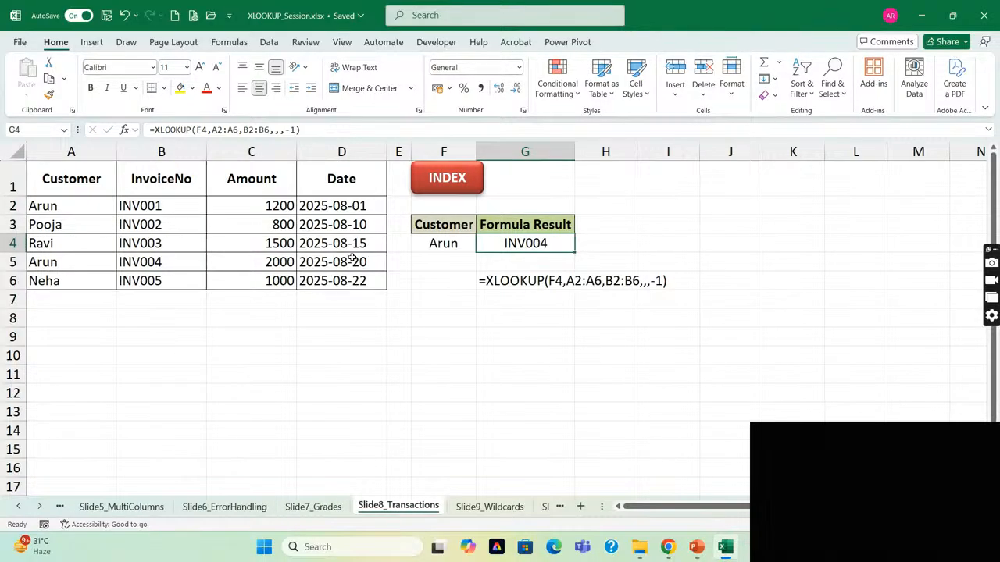
pyautogui.click(353, 258)
pyautogui.press('Right')
pyautogui.press('Right')
pyautogui.press('Up')
pyautogui.press('Down')
pyautogui.press('Down')
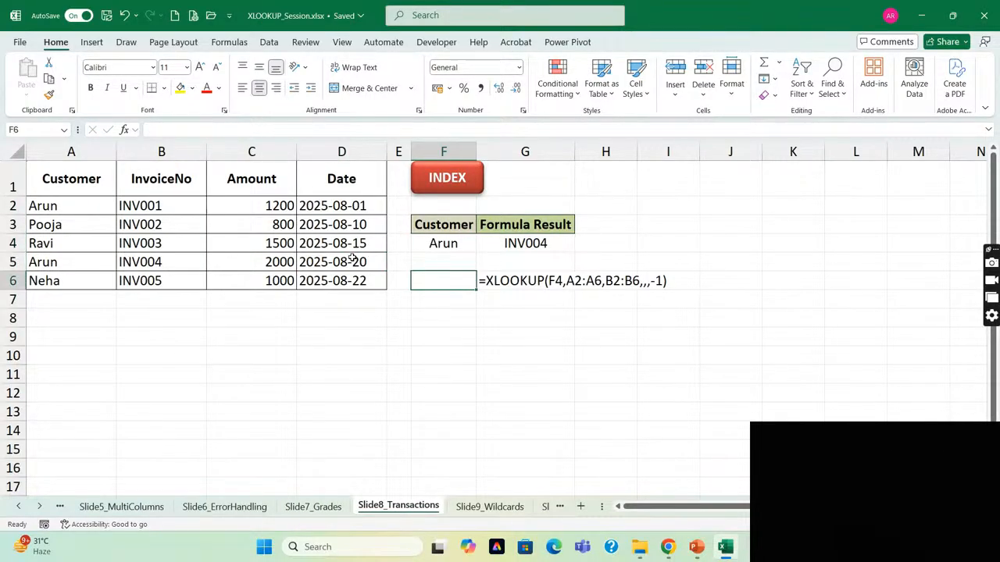
# Enter the wildcard characters * in F9 and ? in F10.
pyautogui.press('Down')
pyautogui.press('Down')
pyautogui.press('Down')
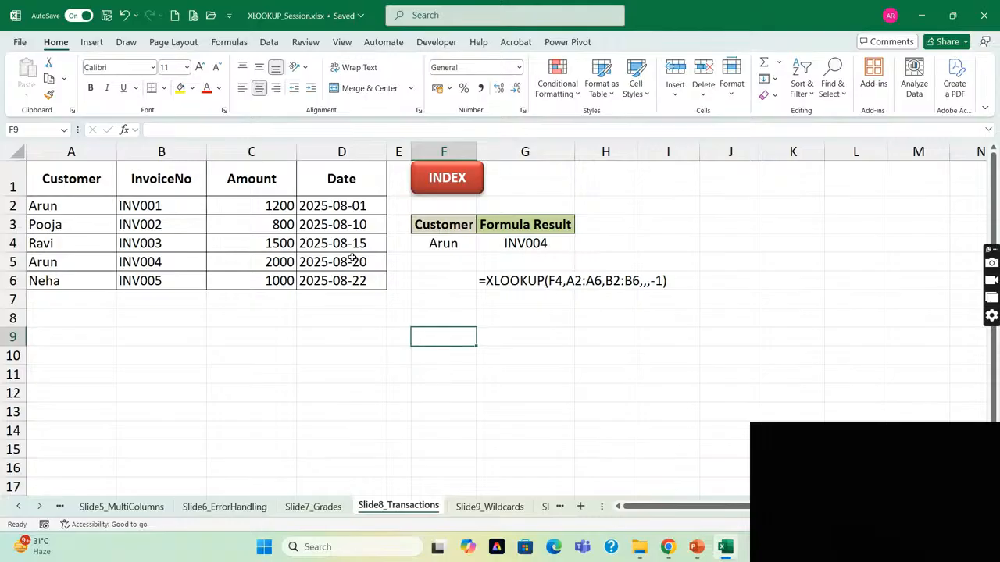
pyautogui.write('*')
pyautogui.press('Return')
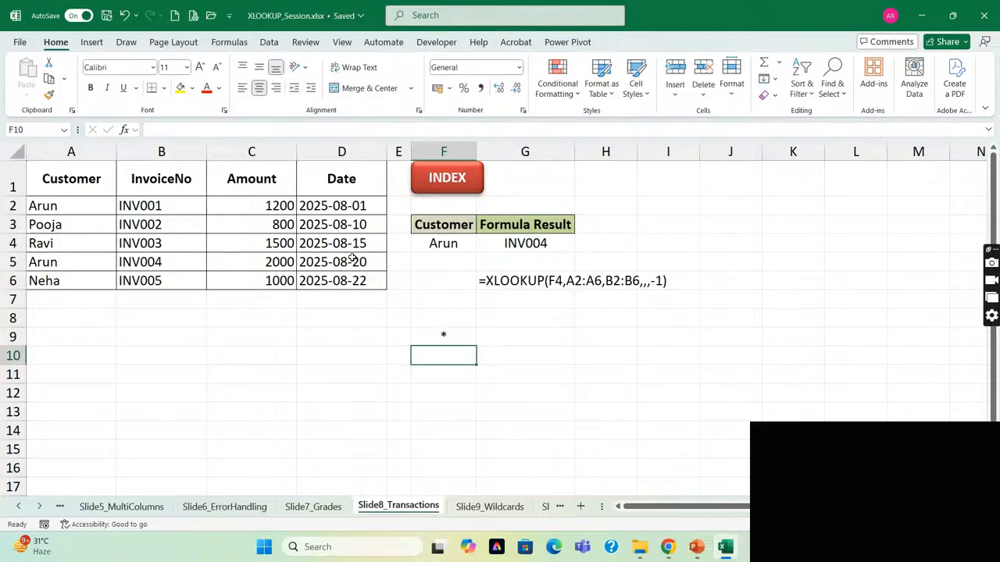
pyautogui.write('?')
pyautogui.press('Return')
# Inspect the lookup customer in F4 and its XLOOKUP formula in G4.
pyautogui.press('Up')
pyautogui.press('Up')
pyautogui.press('Up')
pyautogui.press('Up')
pyautogui.press('Up')
pyautogui.press('Up')
pyautogui.press('Up')
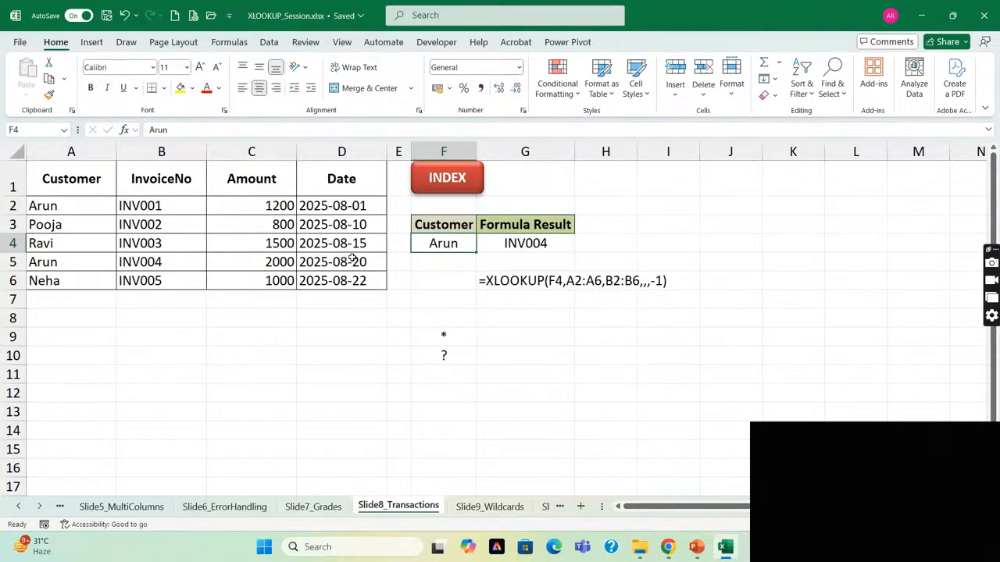
pyautogui.press('Right')
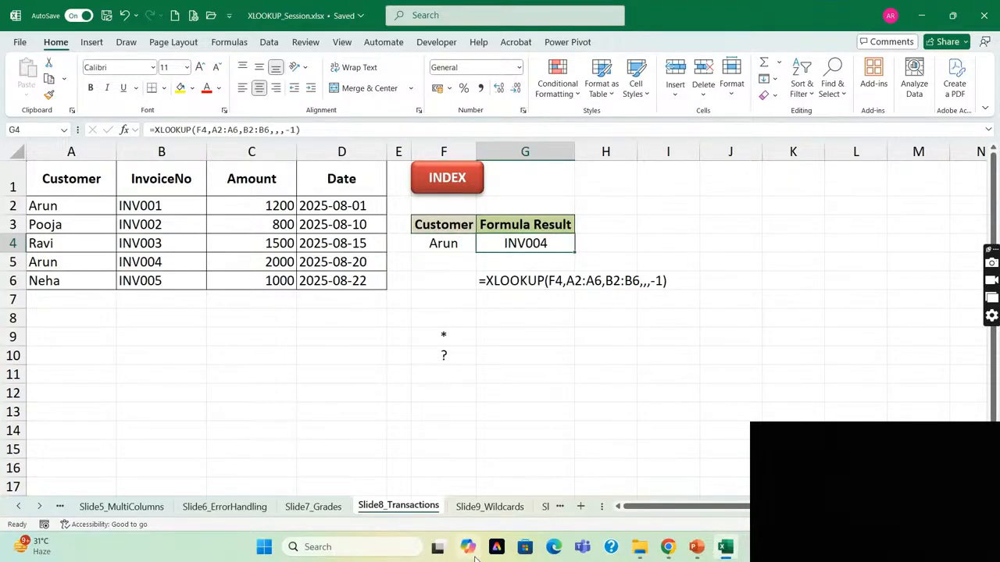
# Open the Slide9_Wildcards sheet and inspect the partial name in H4 with its XLOOKUP formula in I4.
pyautogui.click(486, 506)
pyautogui.click(611, 247)
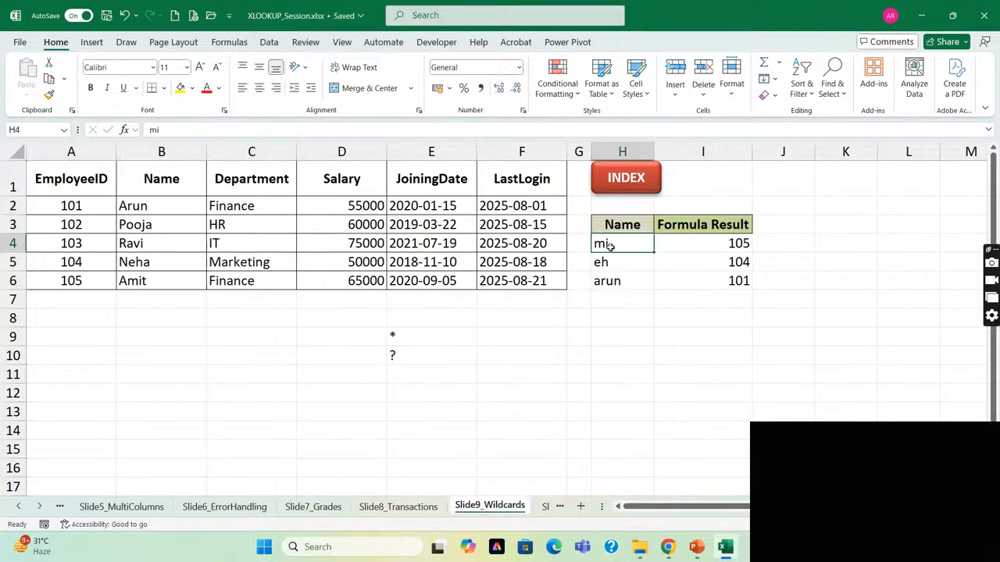
pyautogui.press('Right')
pyautogui.press('Left')
pyautogui.press('Right')
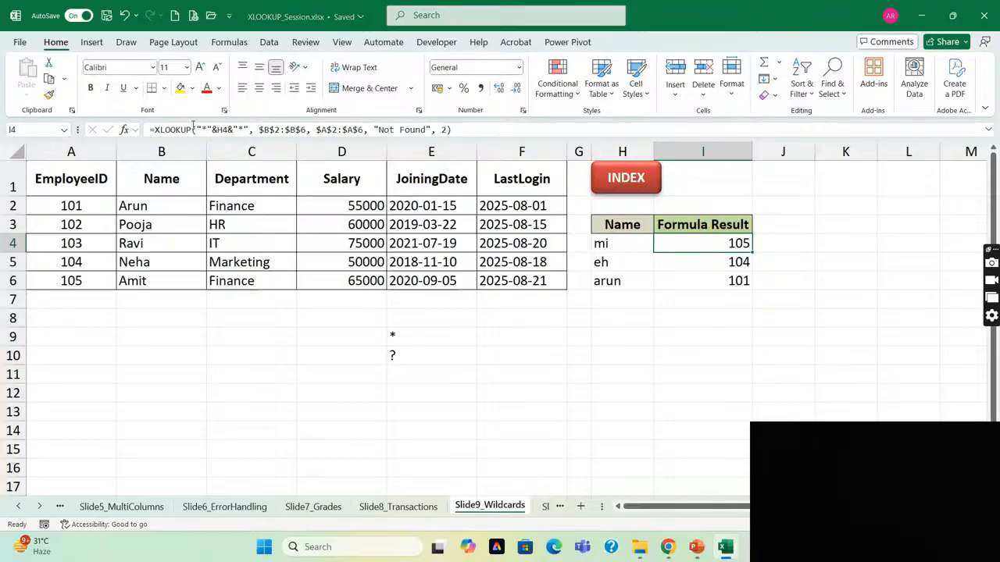
# Examine the wildcard lookup_value "*"&H4&"*" in the I4 XLOOKUP formula and leave the formula unedited.
pyautogui.click(197, 129)
pyautogui.moveTo(198, 130); pyautogui.dragTo(249, 129)
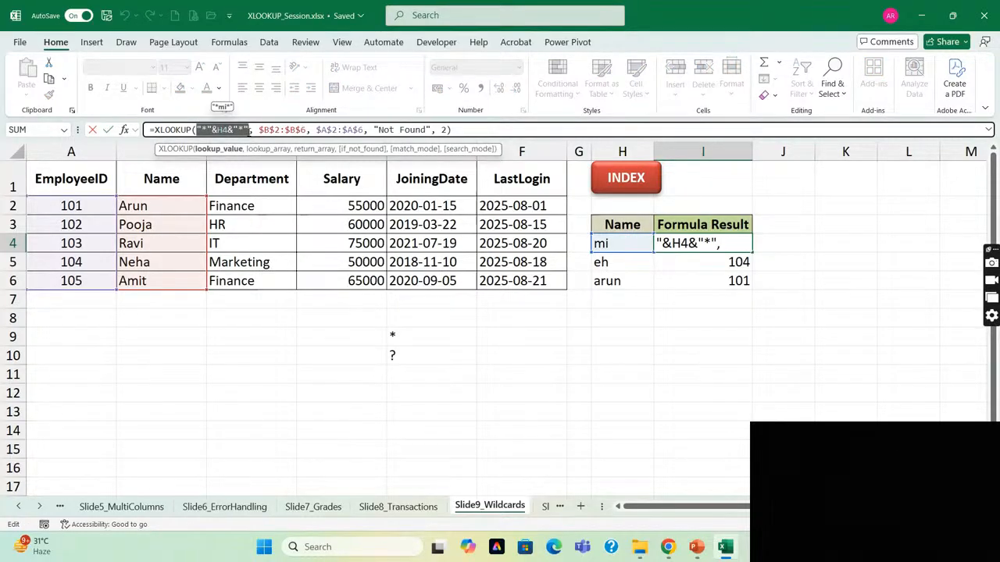
pyautogui.press('Escape')
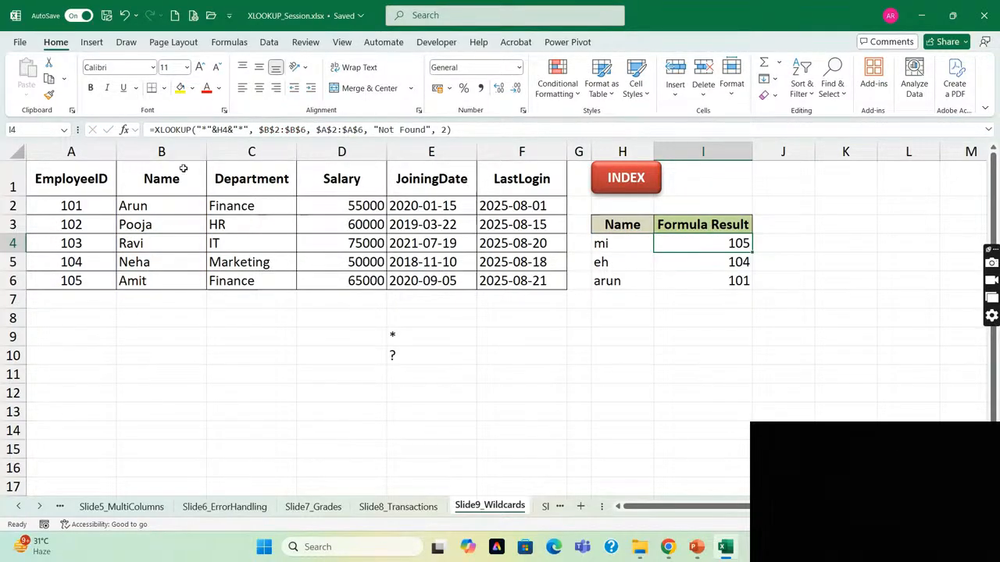
pyautogui.click(211, 131)
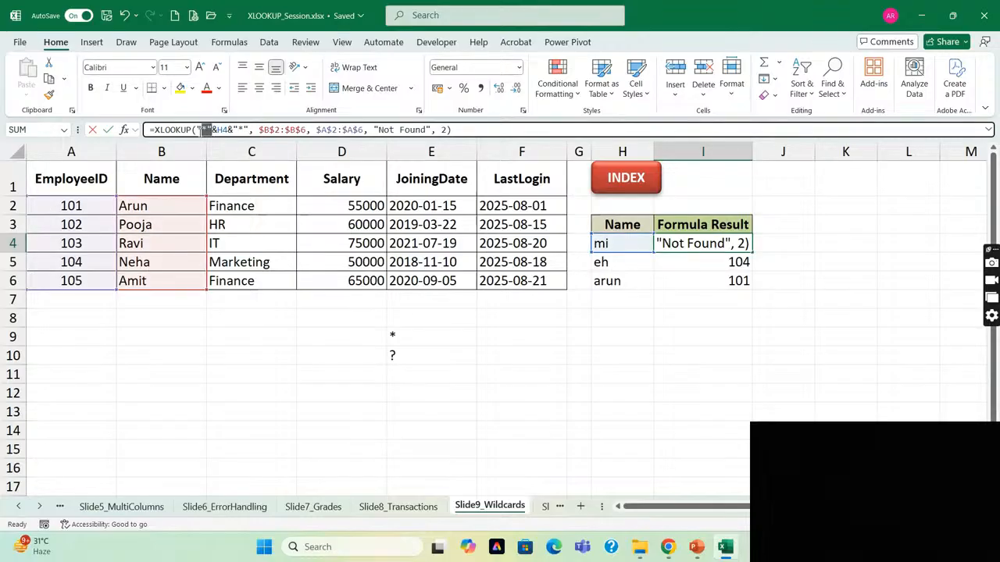
pyautogui.moveTo(211, 131); pyautogui.dragTo(253, 133)
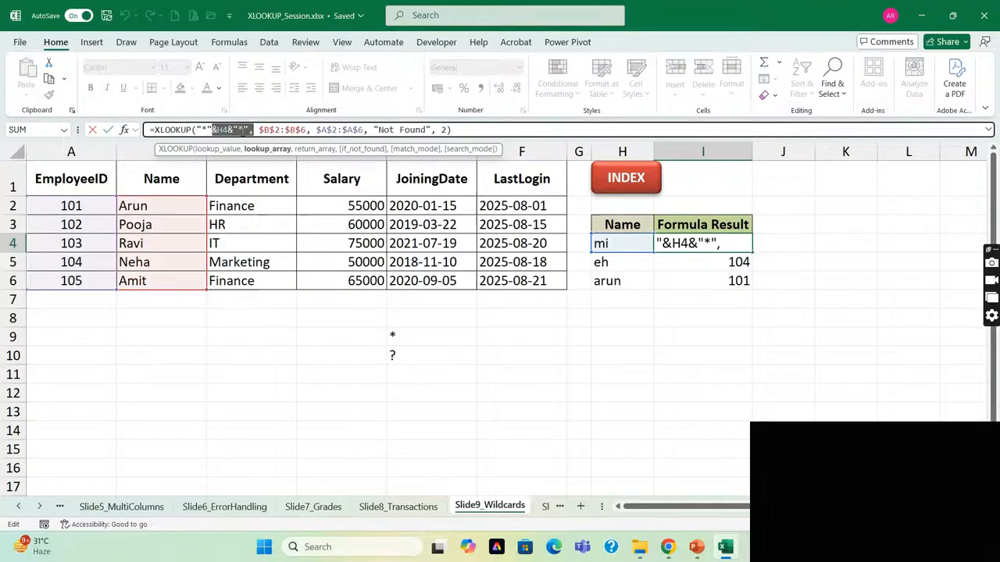
pyautogui.press('Escape')
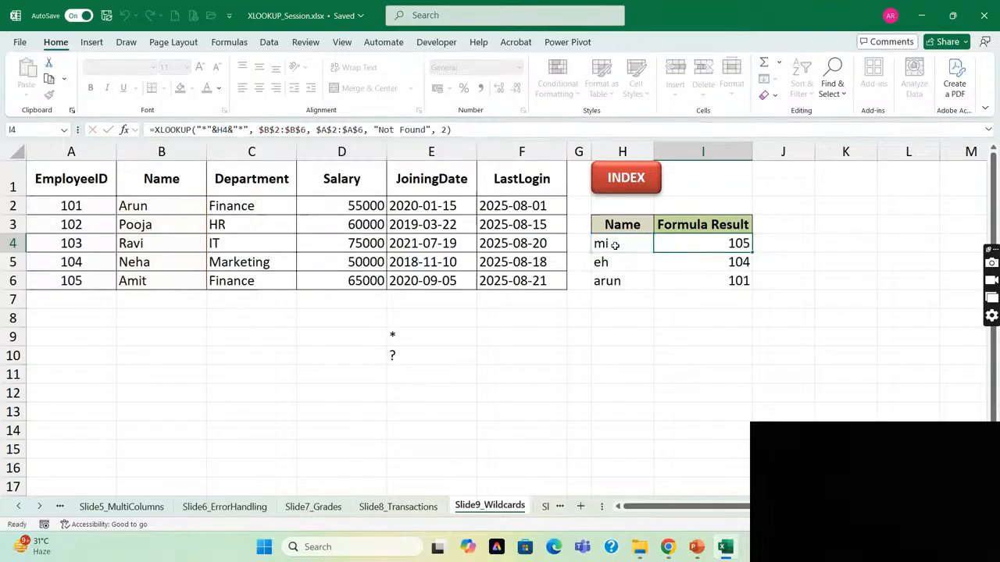
# Compare the partial name in H4 with the Name entries in column B.
pyautogui.click(614, 246)
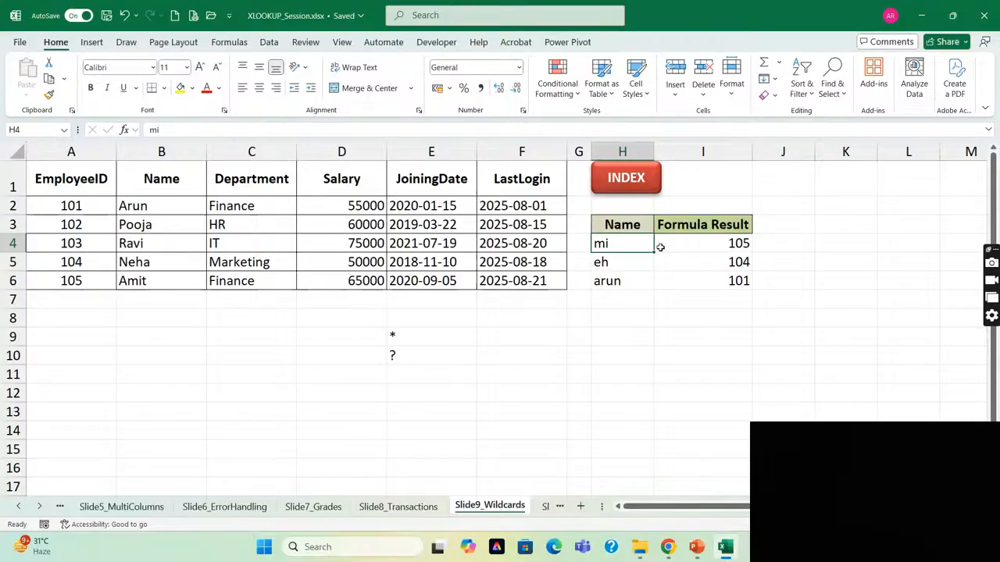
pyautogui.click(166, 154)
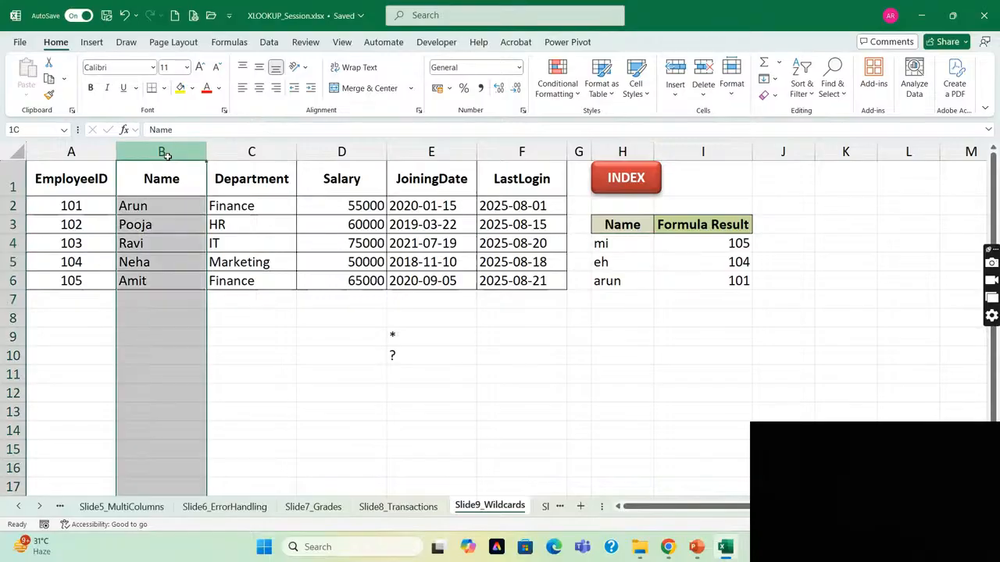
pyautogui.click(626, 243)
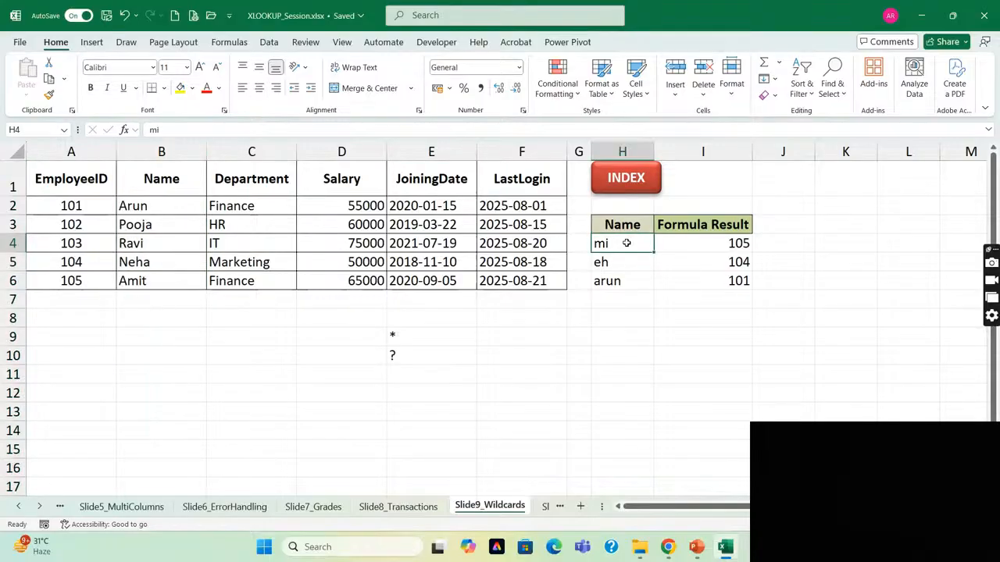
# Inspect the XLOOKUP formula in I4 and the Name range B2:B6 that it searches.
pyautogui.click(727, 243)
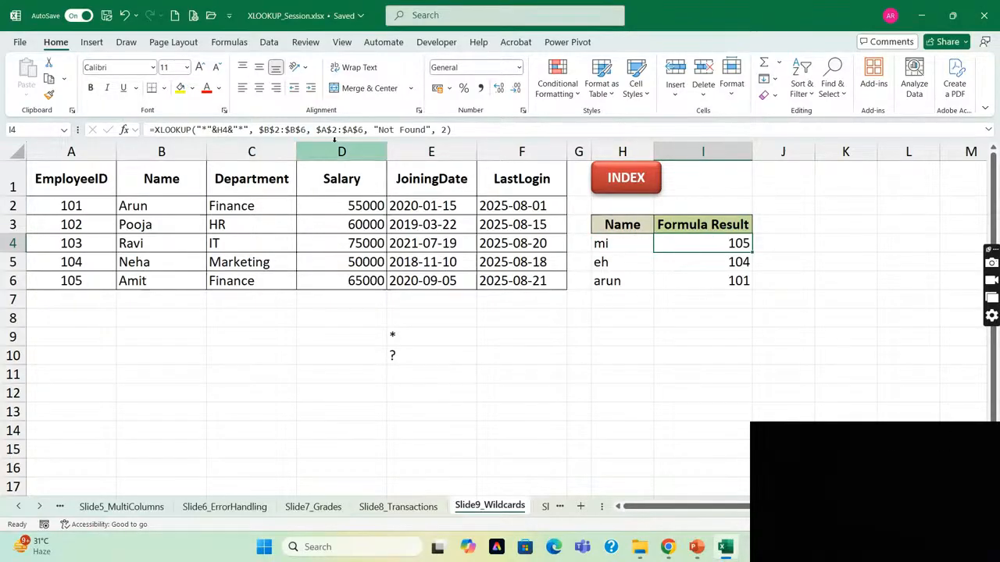
pyautogui.click(62, 205)
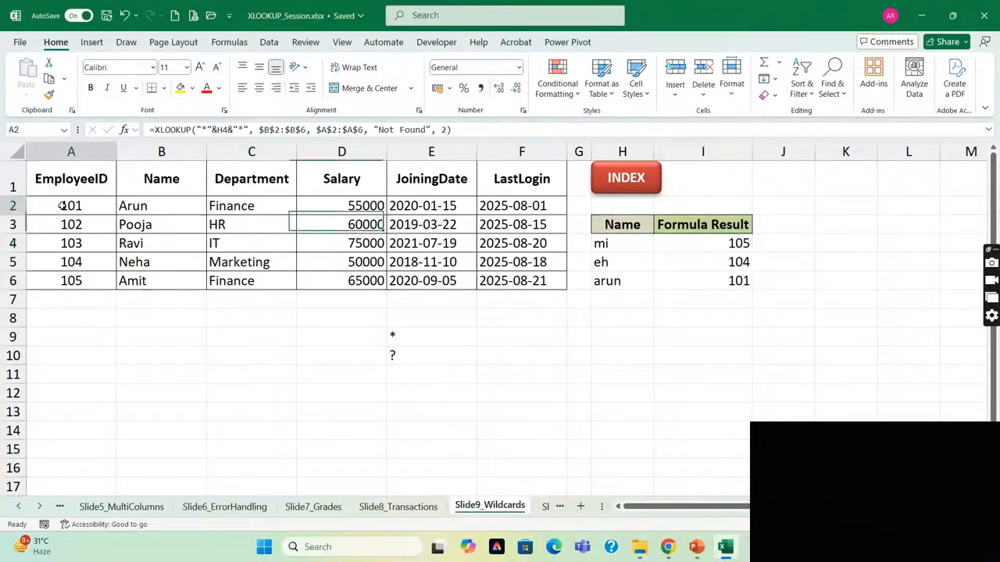
pyautogui.press('Right')
pyautogui.hotkey('ctrl', 'shift', 'Down')
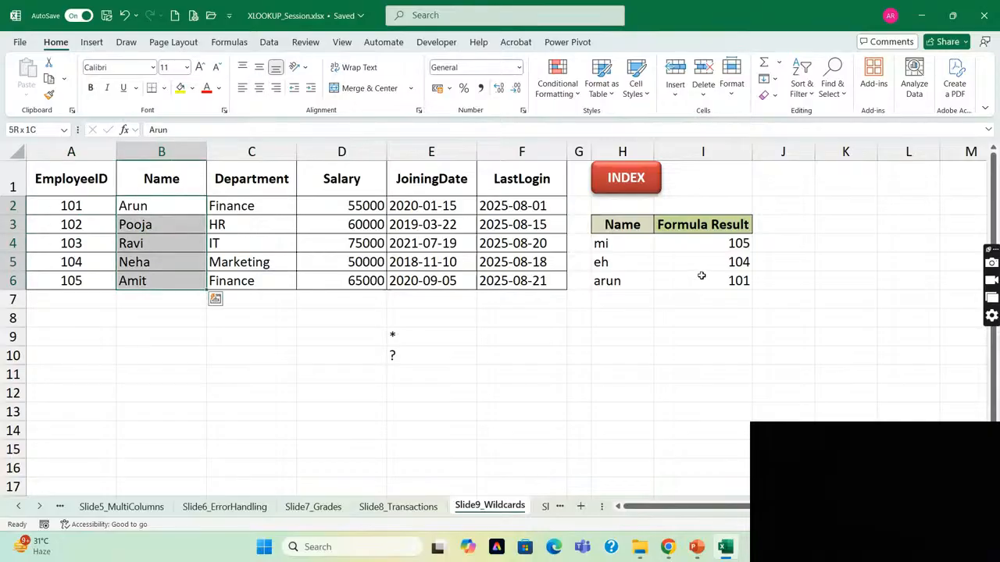
pyautogui.click(722, 244)
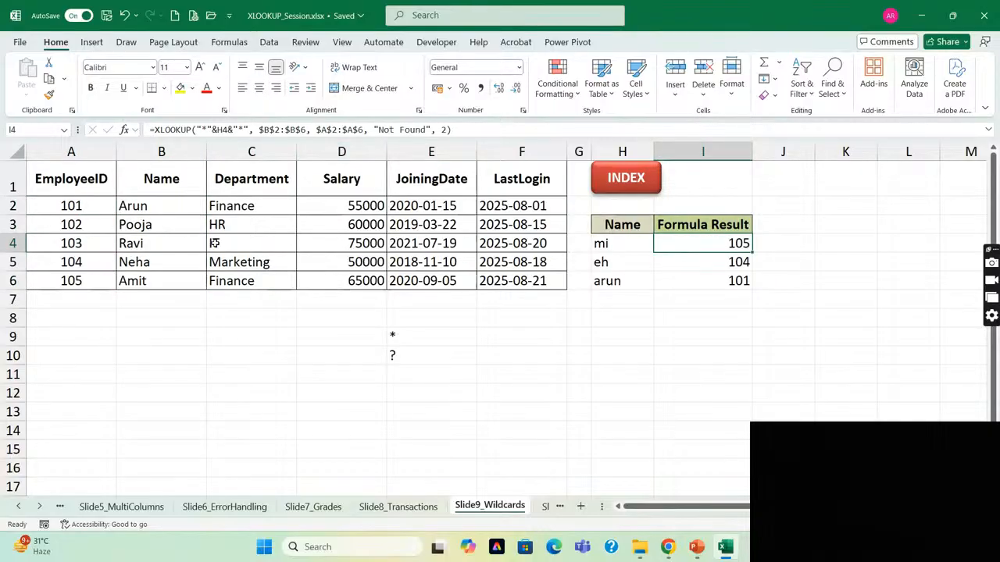
# Enter *mi* in K4 to spell out the wildcard pattern built from the partial name in H4.
pyautogui.press('Left')
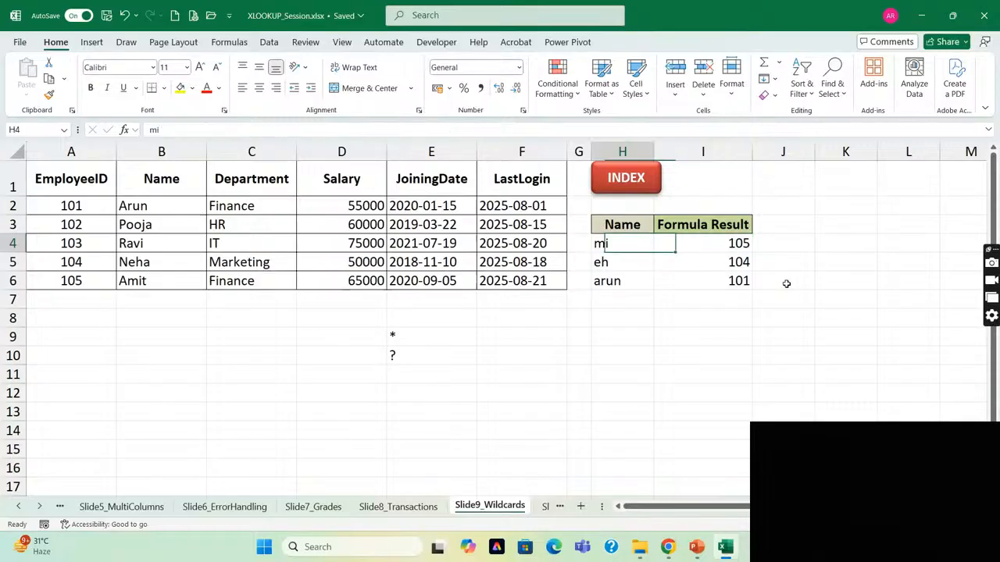
pyautogui.press('Right')
pyautogui.press('Right')
pyautogui.press('Right')
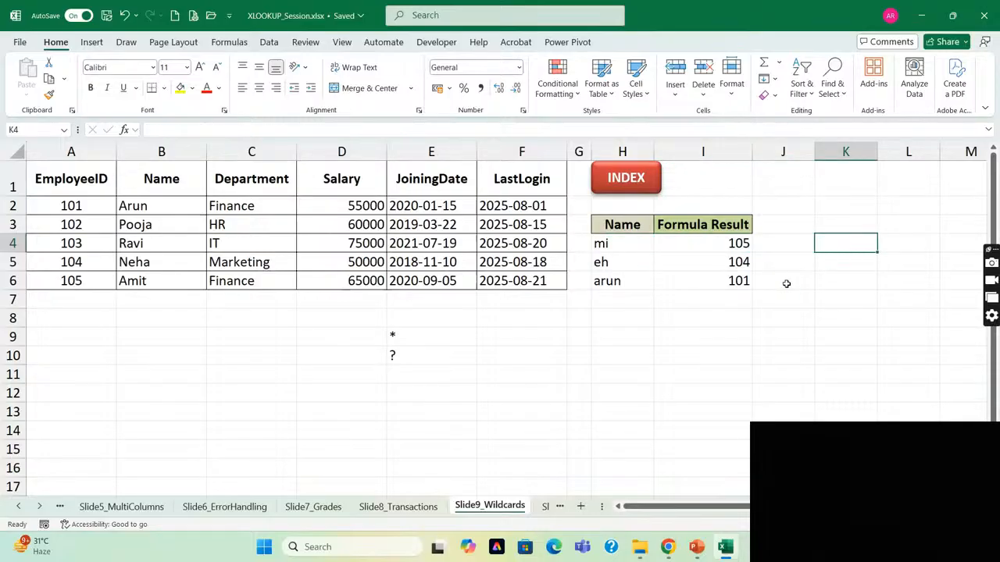
pyautogui.write('*')
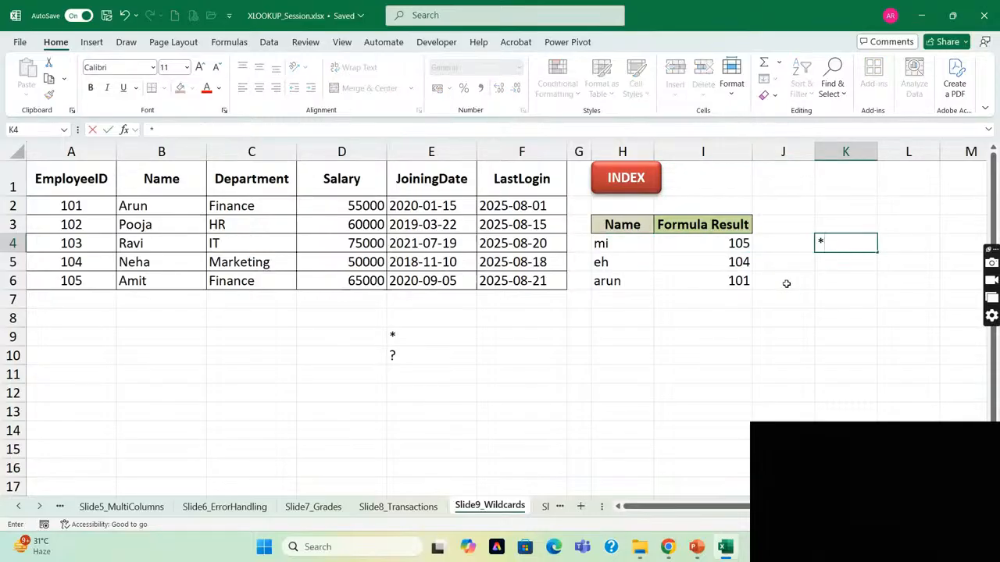
pyautogui.write('mi*')
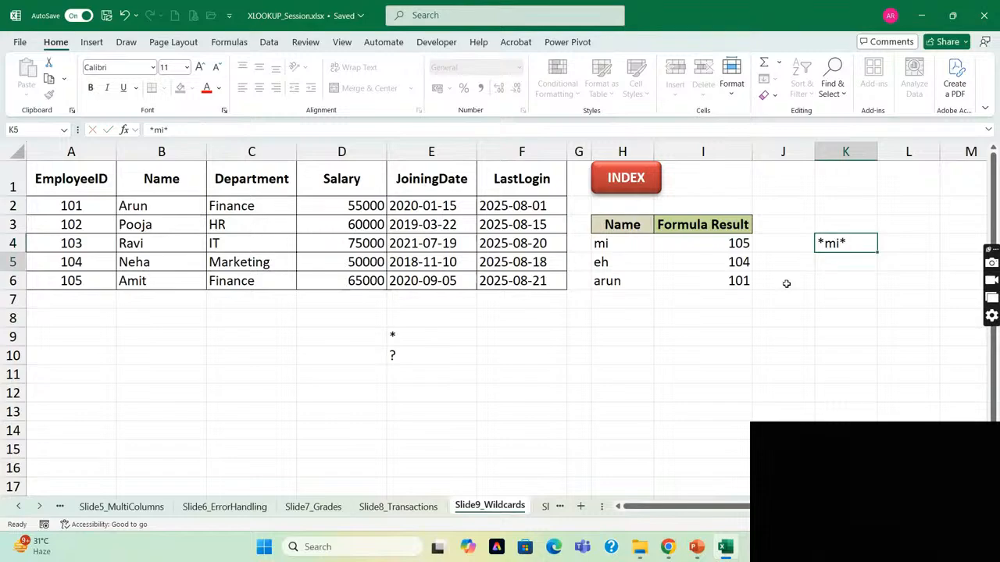
pyautogui.press('Return')
# Evaluate the lookup_value "*"&H4&"*" in the I4 XLOOKUP formula and leave the formula unedited.
pyautogui.press('Up')
pyautogui.press('Left')
pyautogui.press('Left')
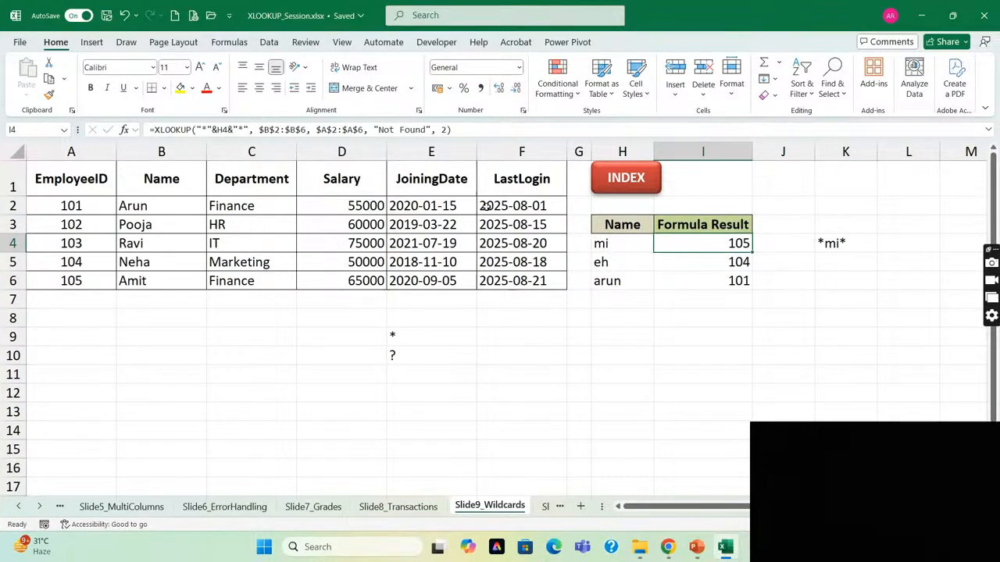
pyautogui.click(195, 130)
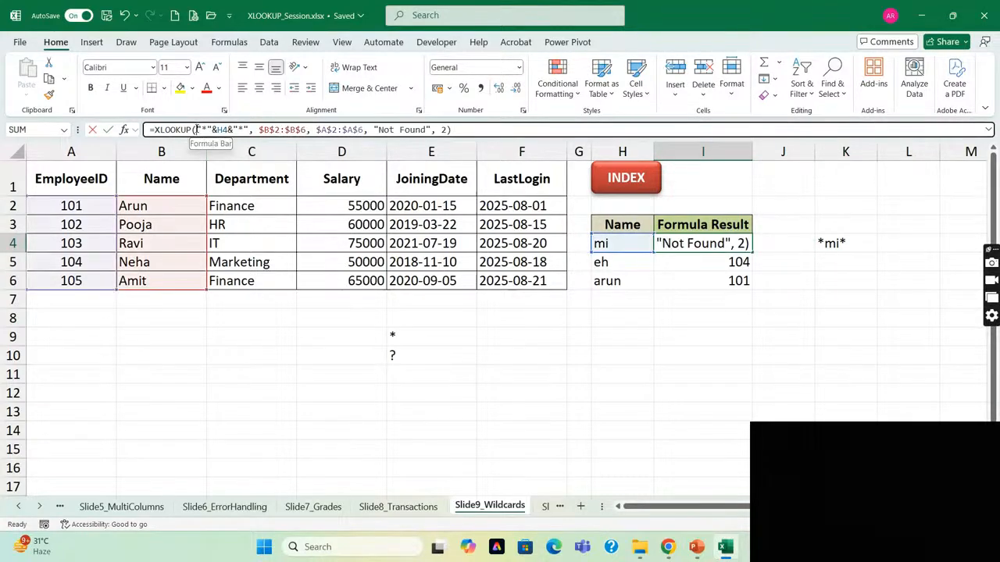
pyautogui.moveTo(195, 130); pyautogui.dragTo(249, 130)
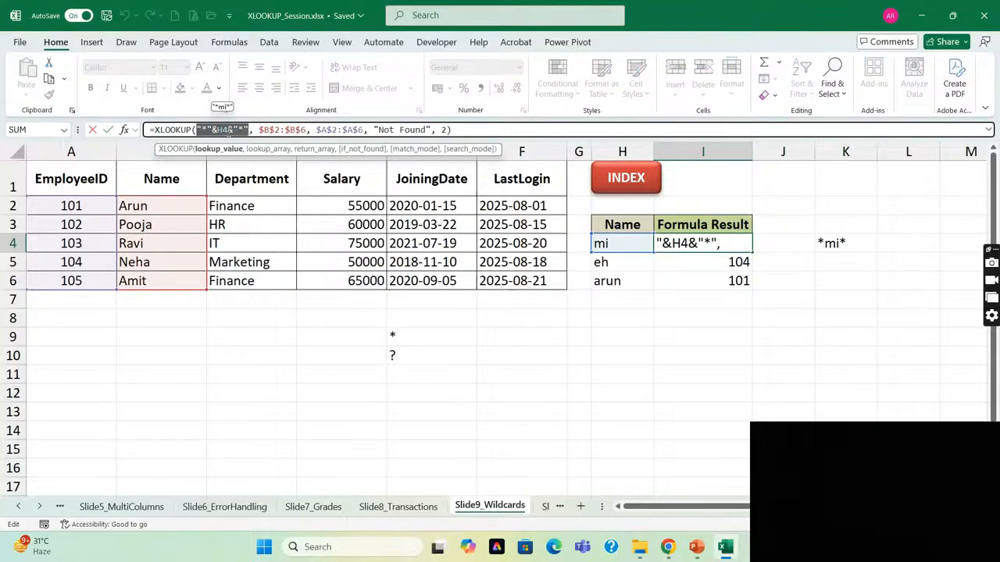
pyautogui.press('Escape')
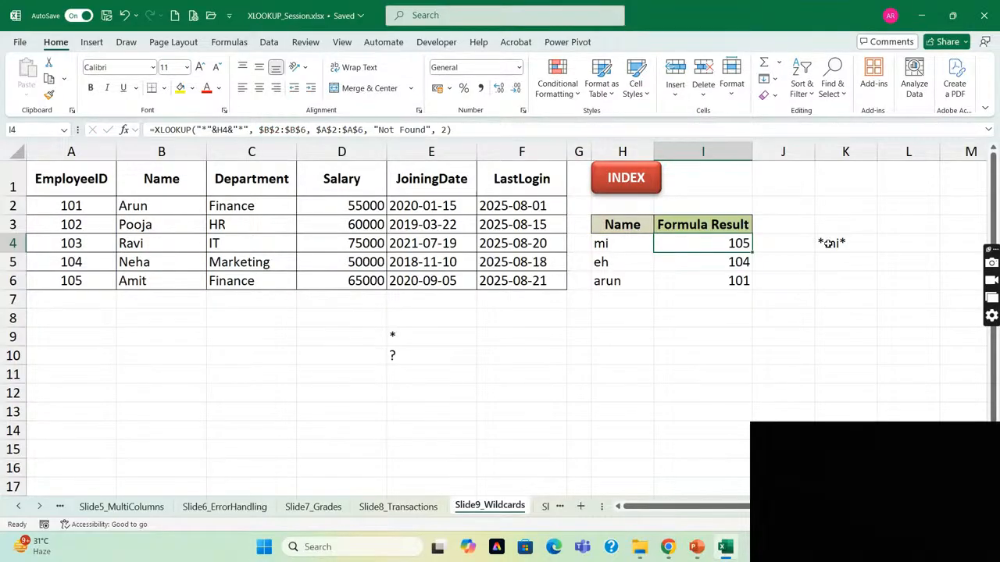
# Compare the K4 pattern and the partial name in H4 with B6, and the I4 result with the EmployeeID in A6.
pyautogui.click(828, 243)
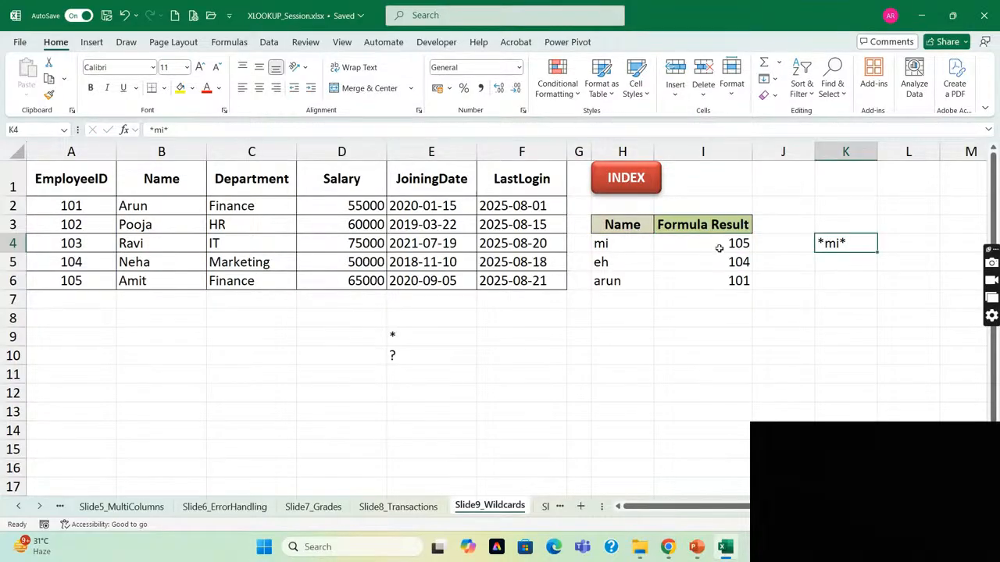
pyautogui.click(623, 244)
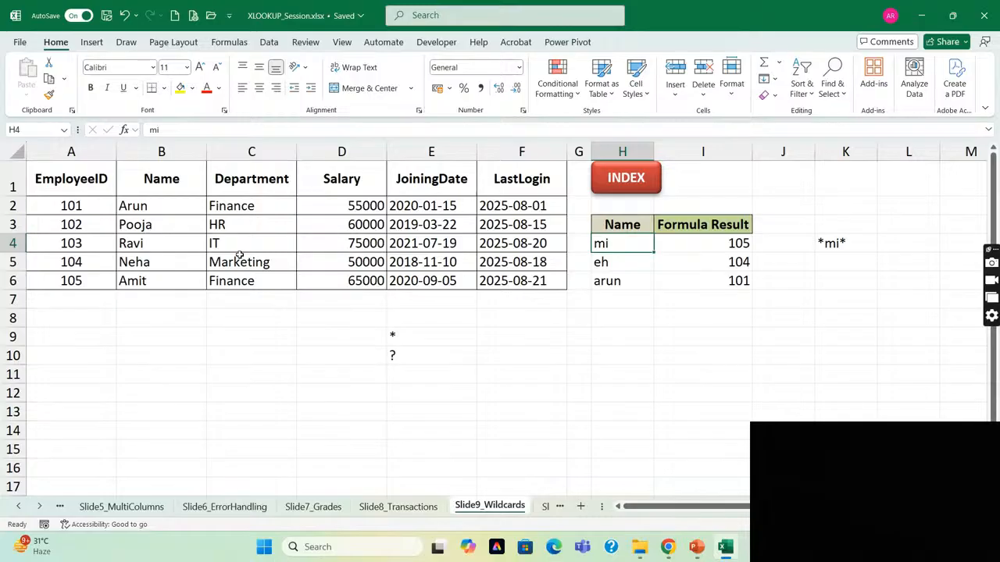
pyautogui.click(148, 282)
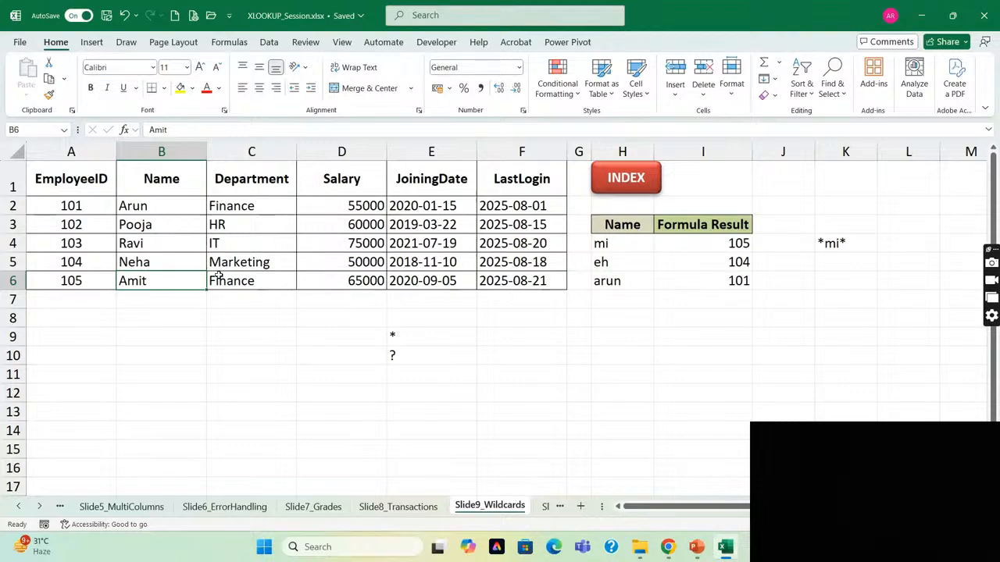
pyautogui.click(723, 244)
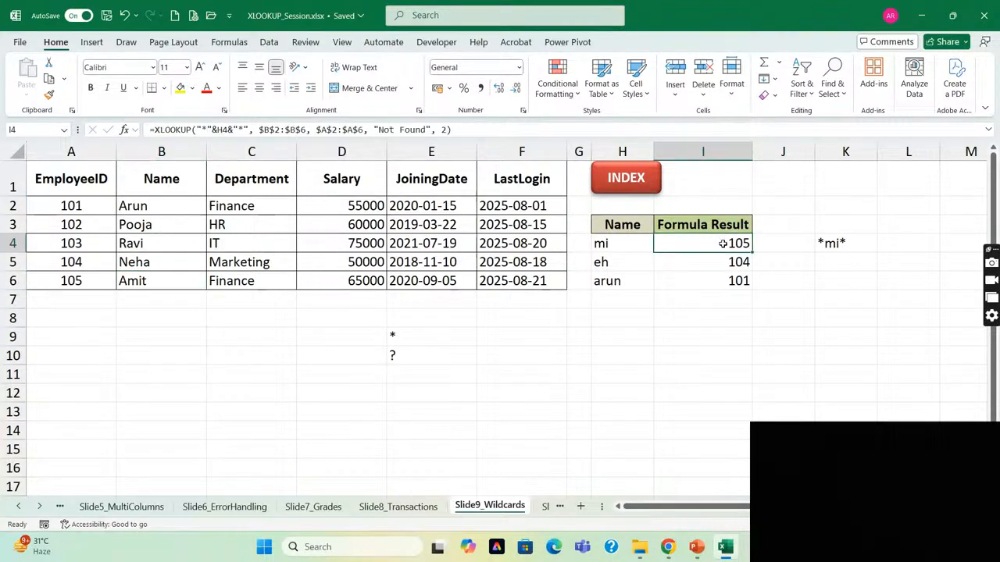
pyautogui.click(73, 288)
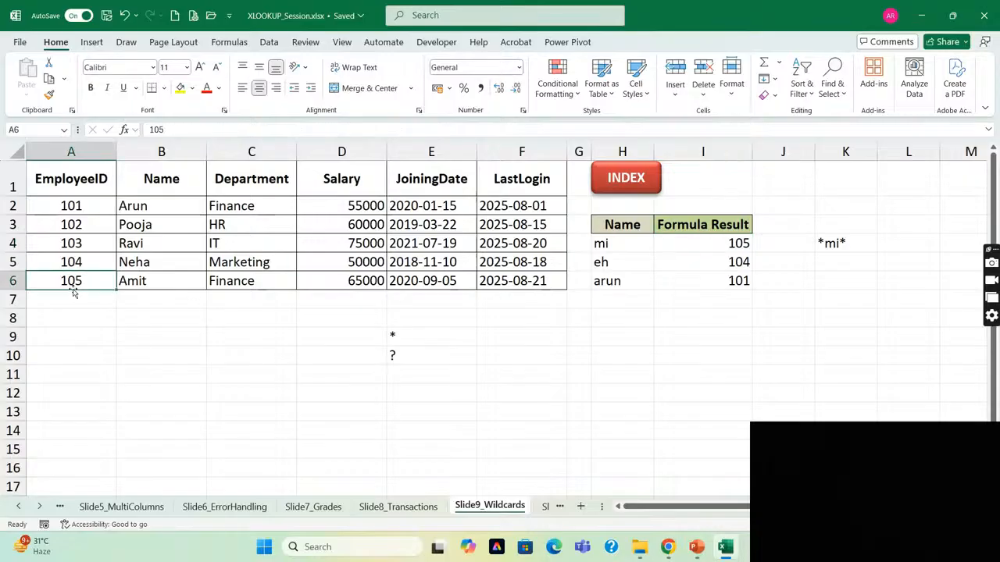
# Replace the partial name in H5 with the full name from B5 in lowercase.
pyautogui.click(632, 265)
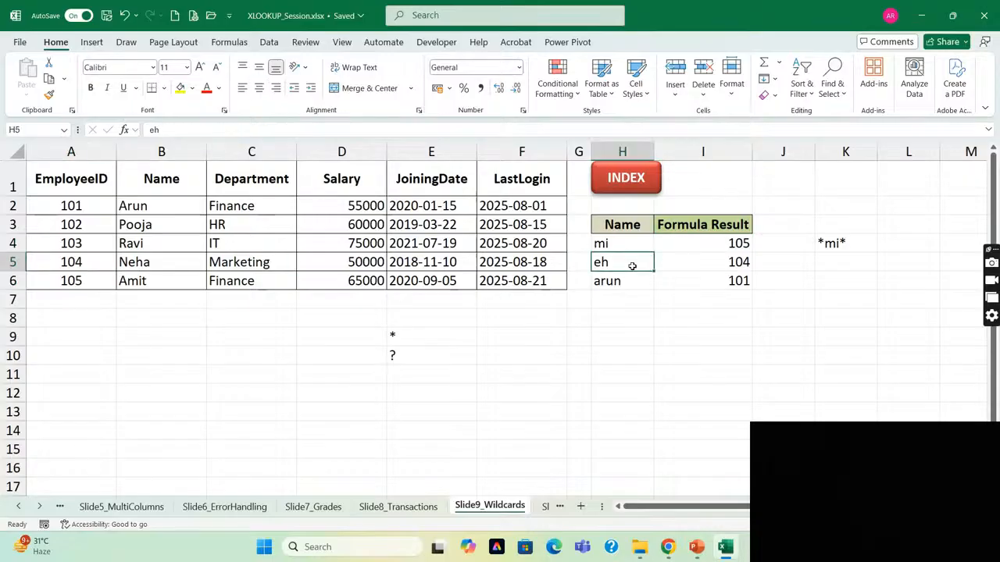
pyautogui.press('Right')
pyautogui.press('Left')
pyautogui.write('NE')
pyautogui.press('BackSpace')
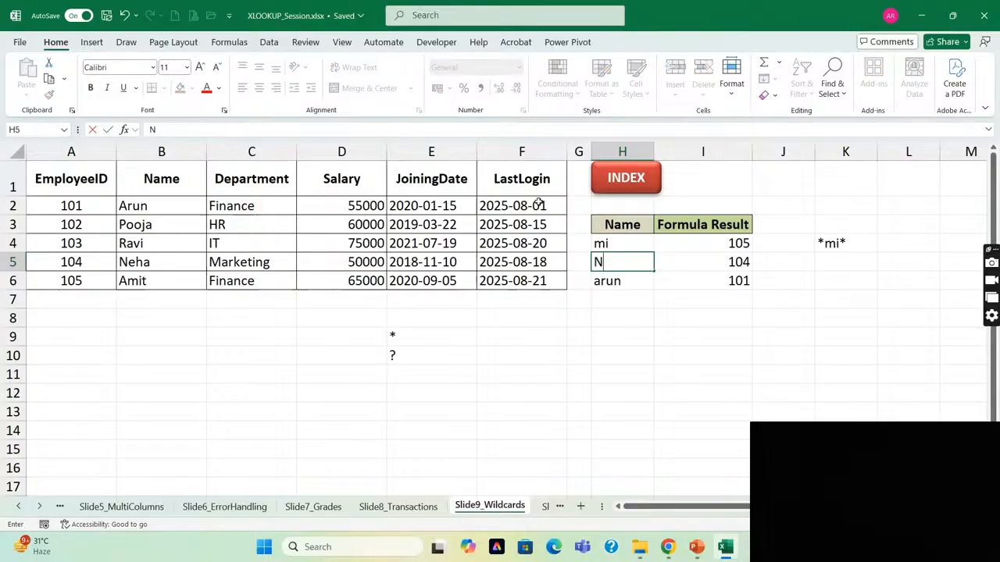
pyautogui.write('eh')
pyautogui.press('Return')
pyautogui.write('neha')
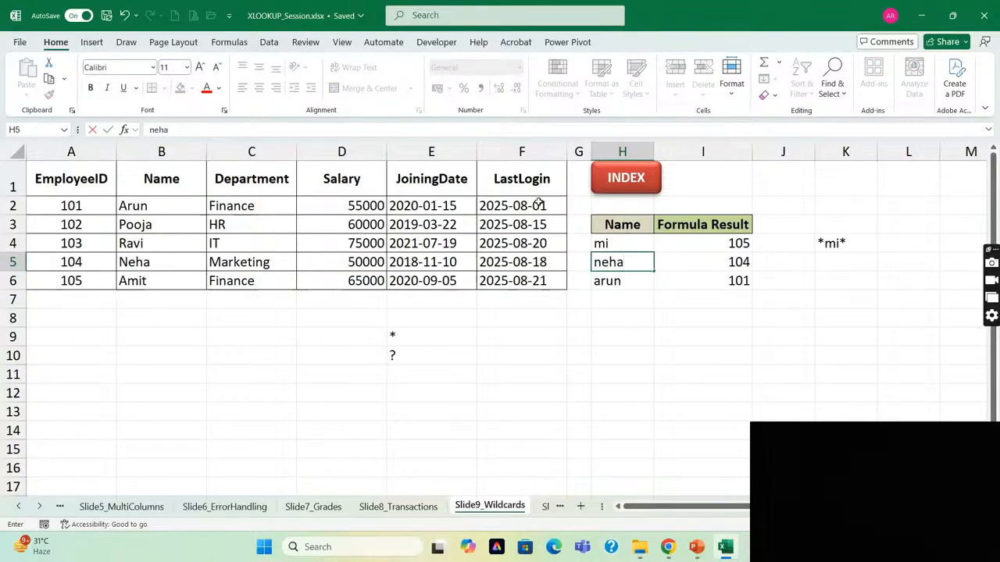
pyautogui.press('Return')
# Append a "d" to the name in H5 to test a non-matching lookup, and undo the change.
pyautogui.press('Up')
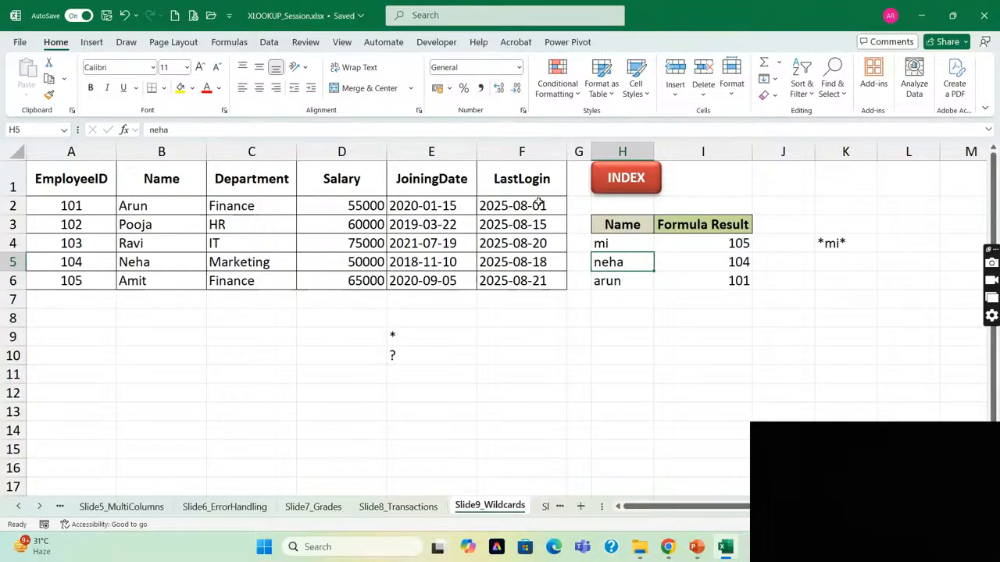
pyautogui.press('F2')
pyautogui.write('d')
pyautogui.press('Return')
pyautogui.press('Up')
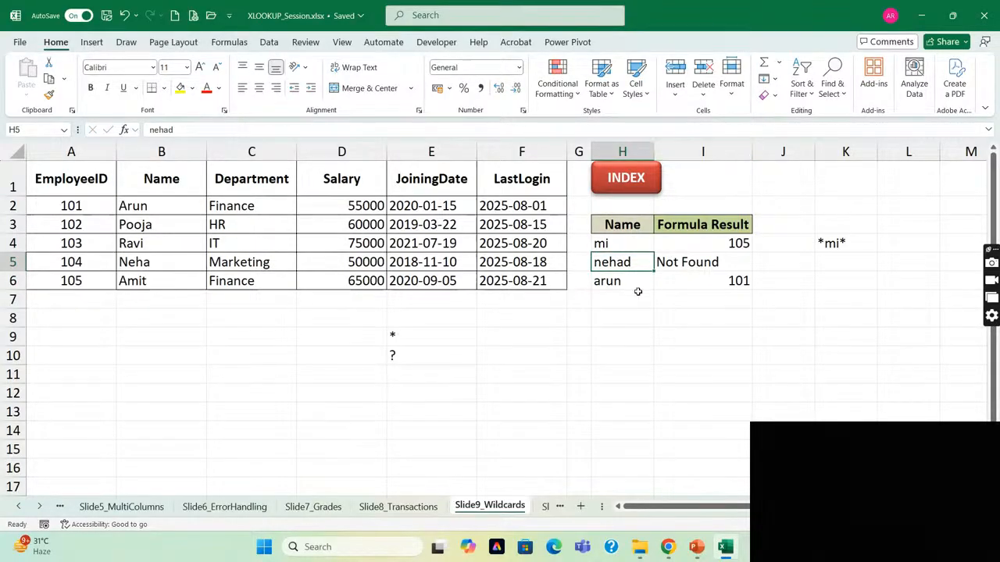
pyautogui.hotkey('ctrl', 'z')
pyautogui.press('Right')
pyautogui.press('Left')
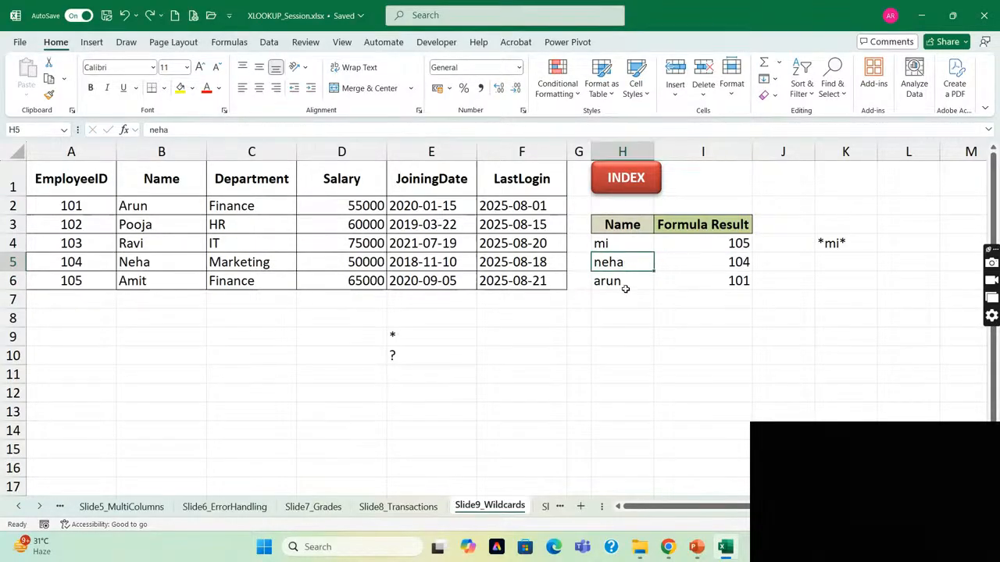
# Review the lookup names and results in H4:I6 and the asterisk wildcard in E9.
pyautogui.press('Right')
pyautogui.press('Left')
pyautogui.press('Up')
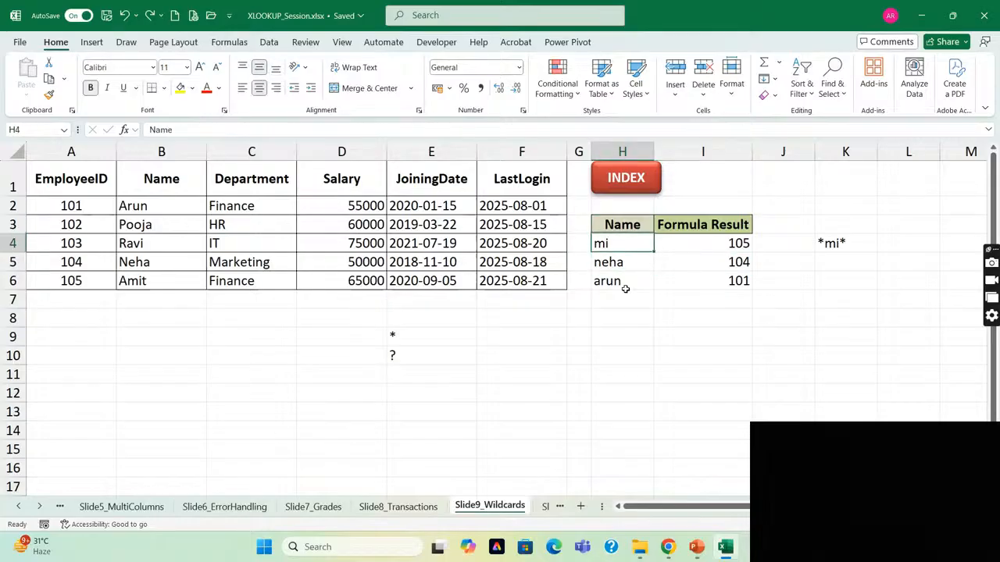
pyautogui.press('Down')
pyautogui.press('Down')
pyautogui.press('Down')
pyautogui.press('Down')
pyautogui.press('Down')
pyautogui.press('Left')
pyautogui.press('Left')
pyautogui.press('Left')
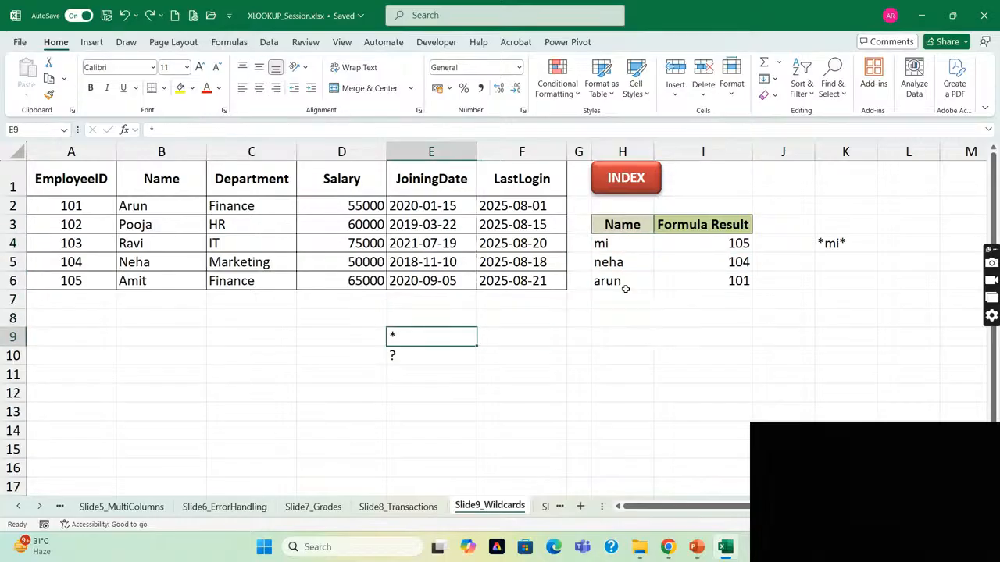
pyautogui.press('Right')
pyautogui.press('Right')
pyautogui.press('Right')
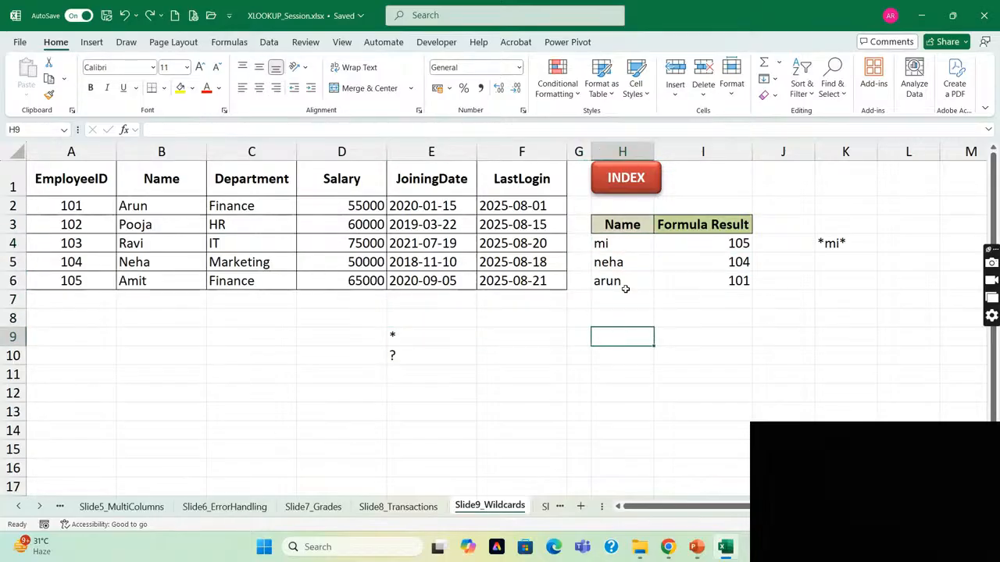
# Replace the lookup_value in the I4 XLOOKUP formula with the single-character wildcard pattern "Ar?n".
pyautogui.press('Up')
pyautogui.press('Up')
pyautogui.press('Up')
pyautogui.press('Up')
pyautogui.press('Up')
pyautogui.press('Right')
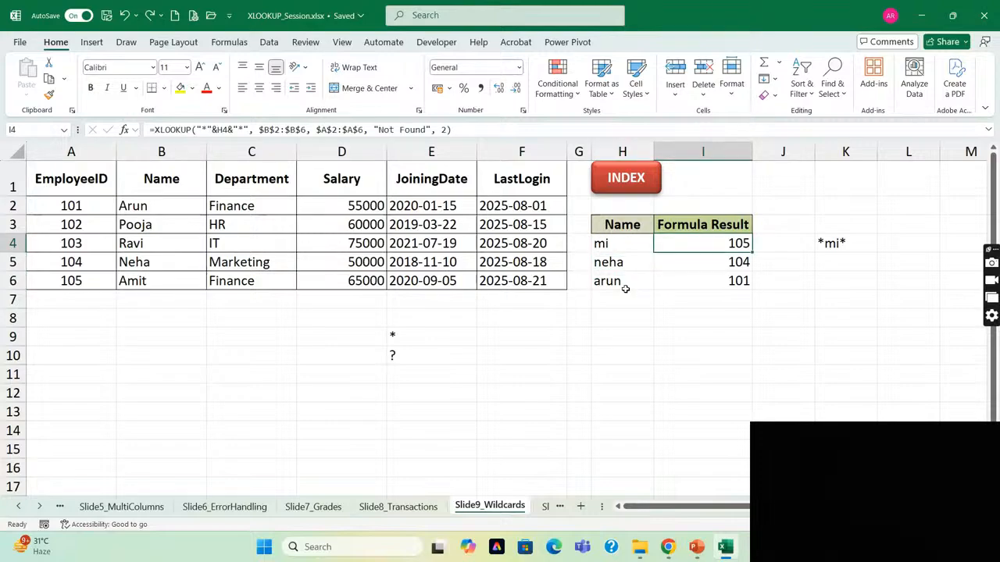
pyautogui.press('Down')
pyautogui.press('Up')
pyautogui.press('F2')
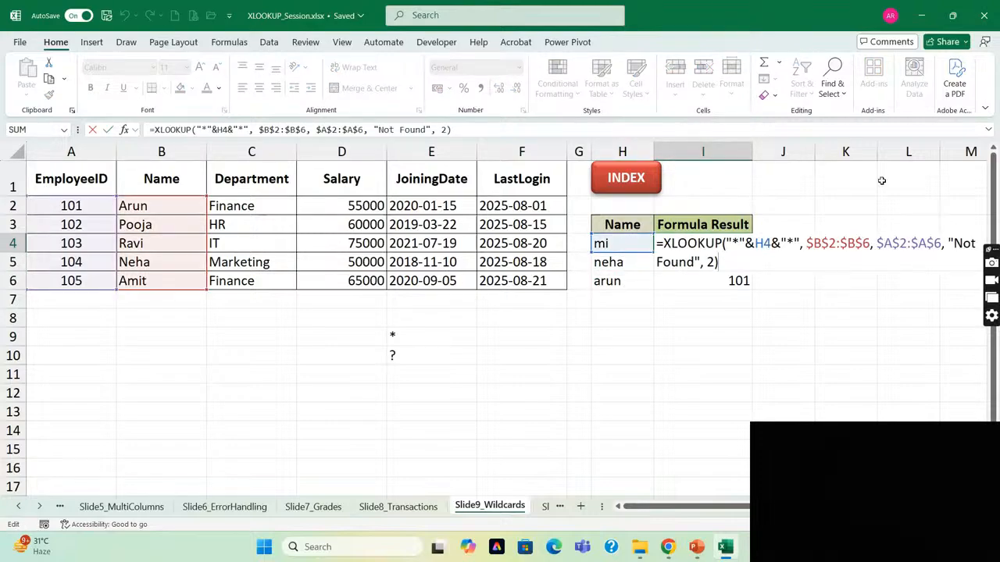
pyautogui.click(726, 243)
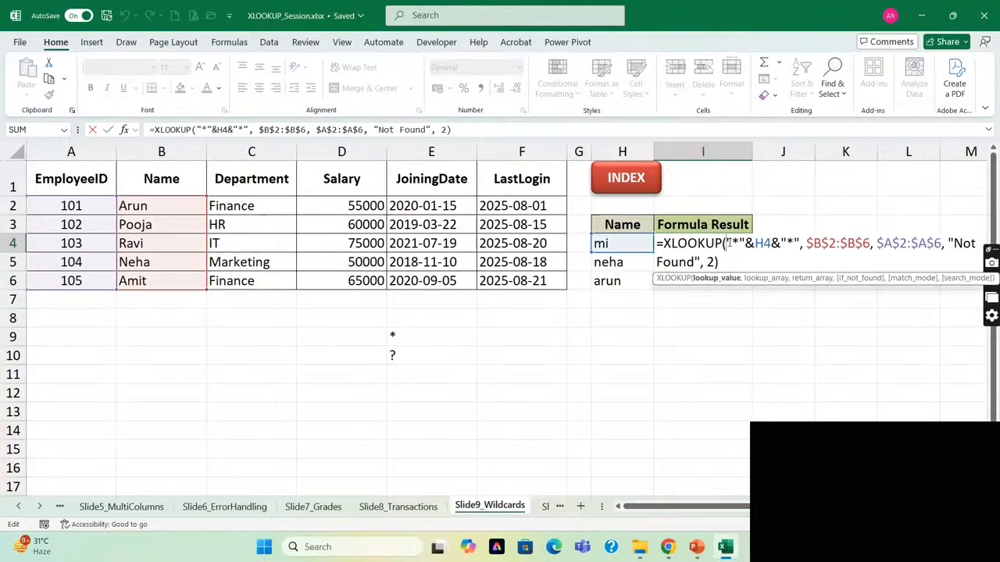
pyautogui.hotkey('shift', 'Right')
pyautogui.hotkey('shift', 'Right')
pyautogui.hotkey('shift', 'Right')
pyautogui.hotkey('shift', 'Right')
pyautogui.hotkey('shift', 'Right')
pyautogui.hotkey('shift', 'Right')
pyautogui.hotkey('shift', 'Right')
pyautogui.hotkey('shift', 'Right')
pyautogui.hotkey('shift', 'Right')
pyautogui.hotkey('shift', 'Right')
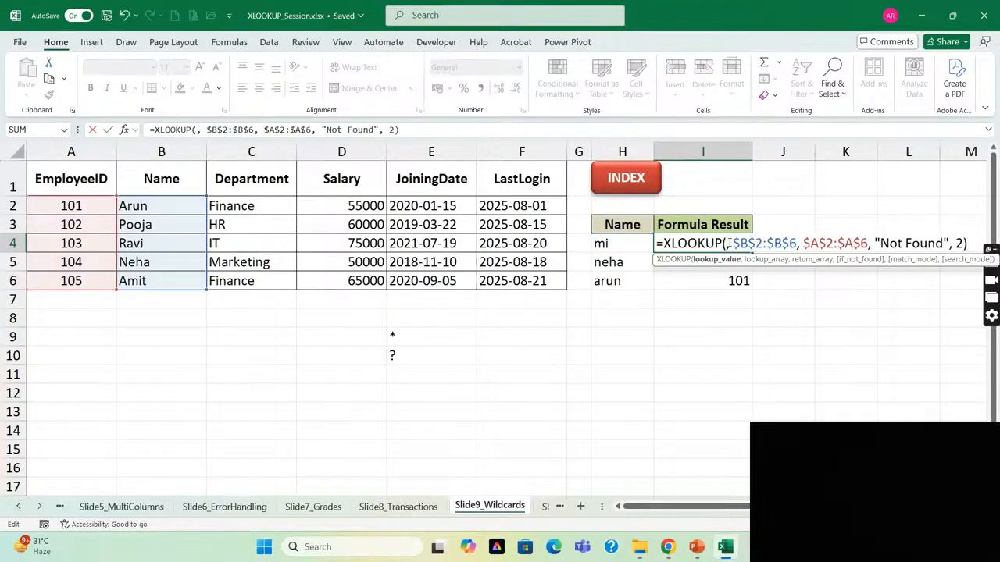
pyautogui.write('"Ar')
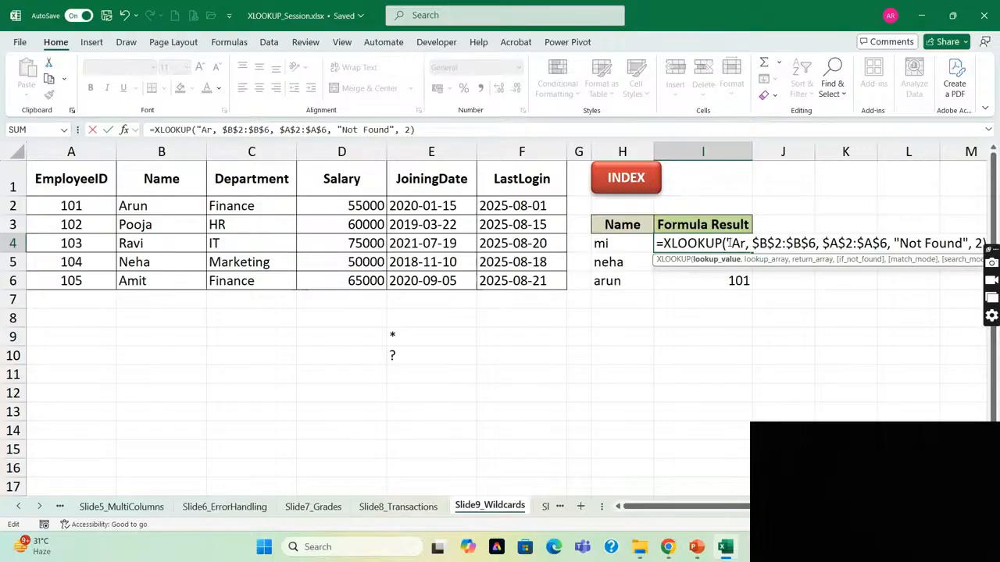
pyautogui.write('?')
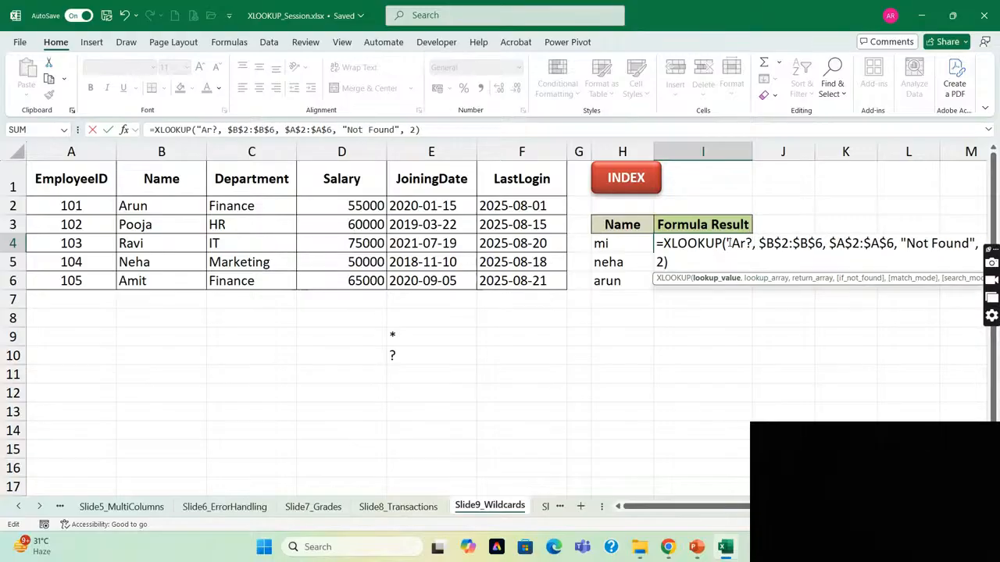
pyautogui.write('n"')
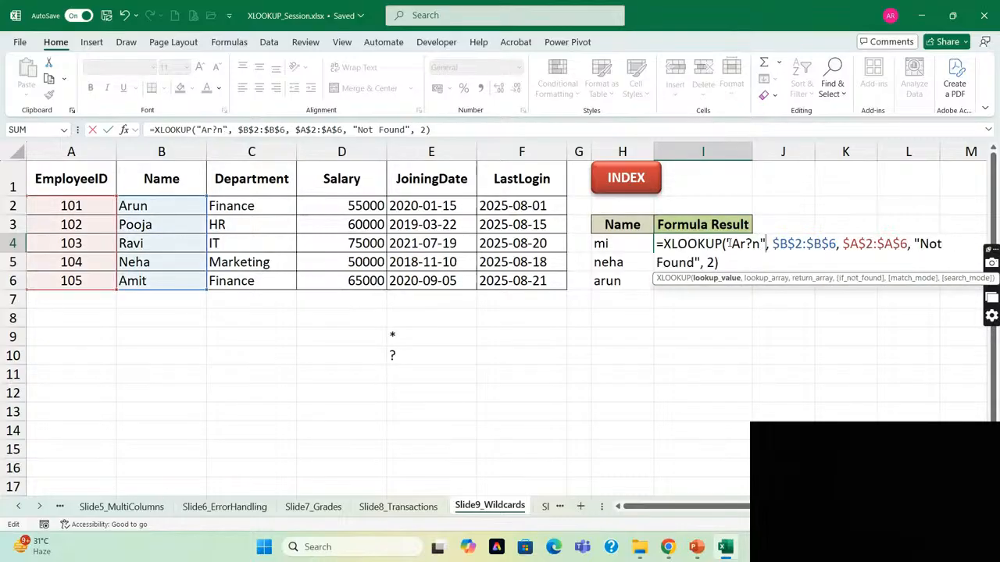
pyautogui.hotkey('shift', 'Tab')
# Enter Ar?n as the lookup name in H4, and check the I4 formula and the question mark wildcard in E10.
pyautogui.write('Arun')
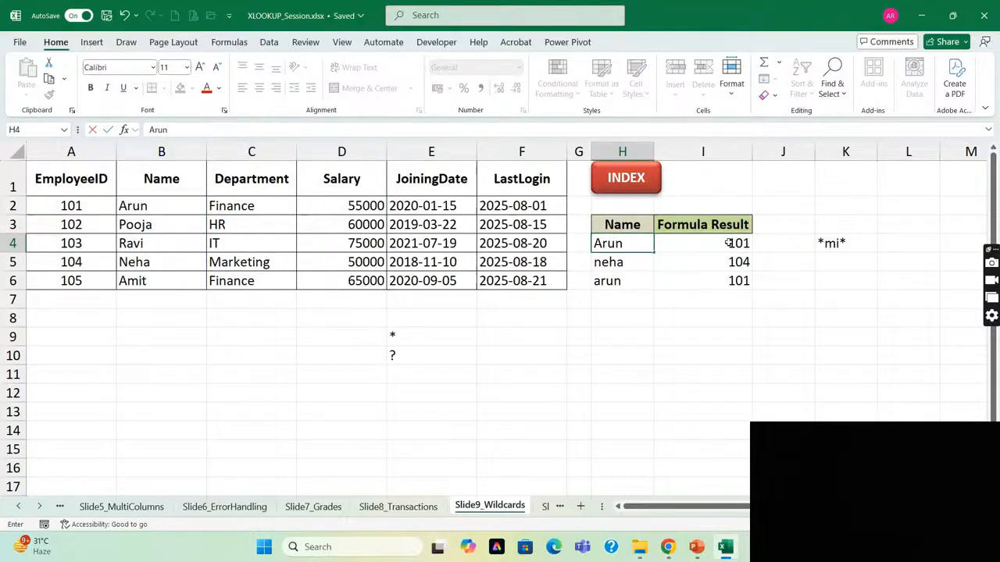
pyautogui.press('Return')
pyautogui.press('Up')
pyautogui.press('F2')
pyautogui.press('Left')
pyautogui.press('BackSpace')
pyautogui.write('?')
pyautogui.press('Return')
pyautogui.press('Up')
pyautogui.press('Right')
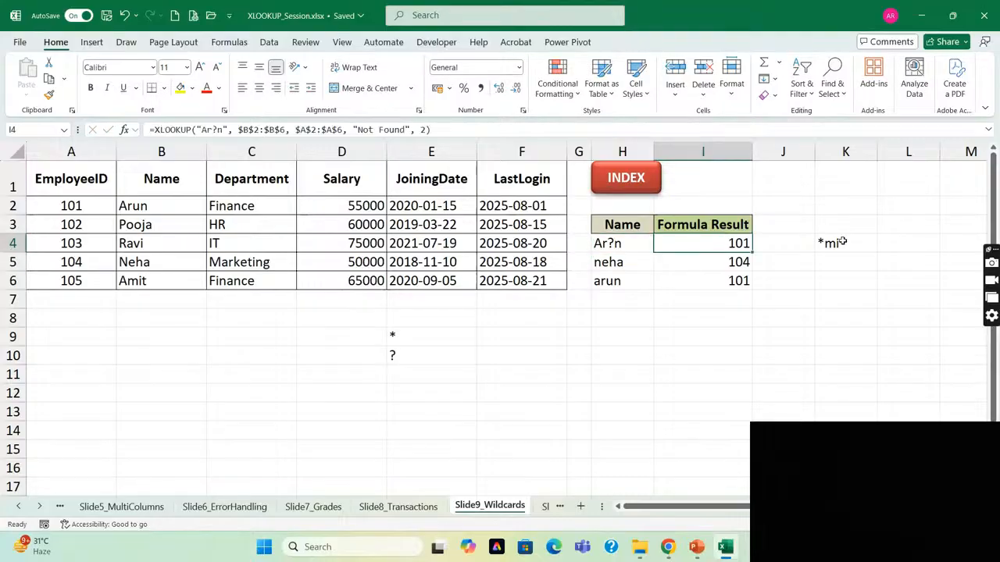
pyautogui.click(406, 359)
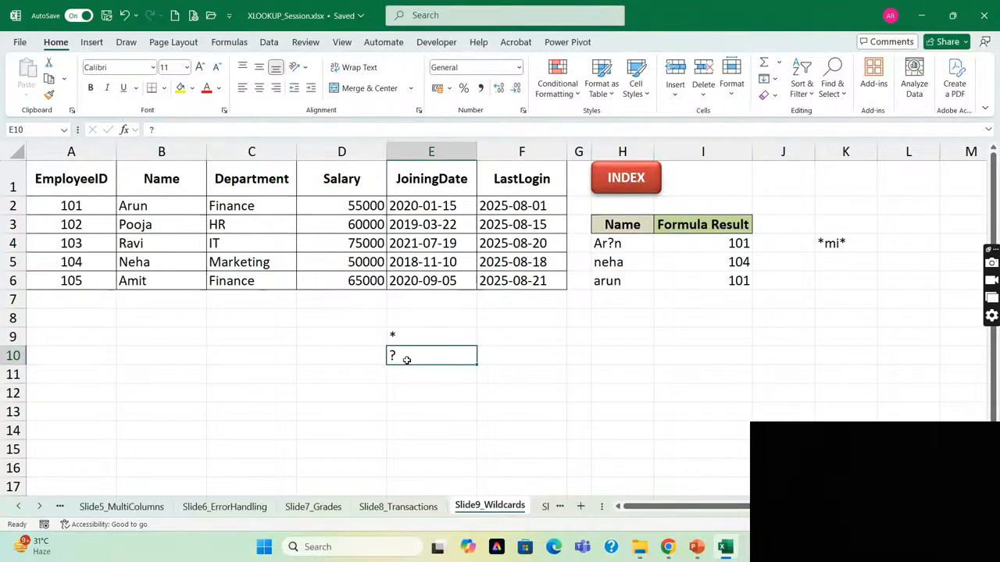
# Change the lookup name in H4 to the lowercase wildcard pattern ar?n, and check the I4 XLOOKUP formula.
pyautogui.press('Up')
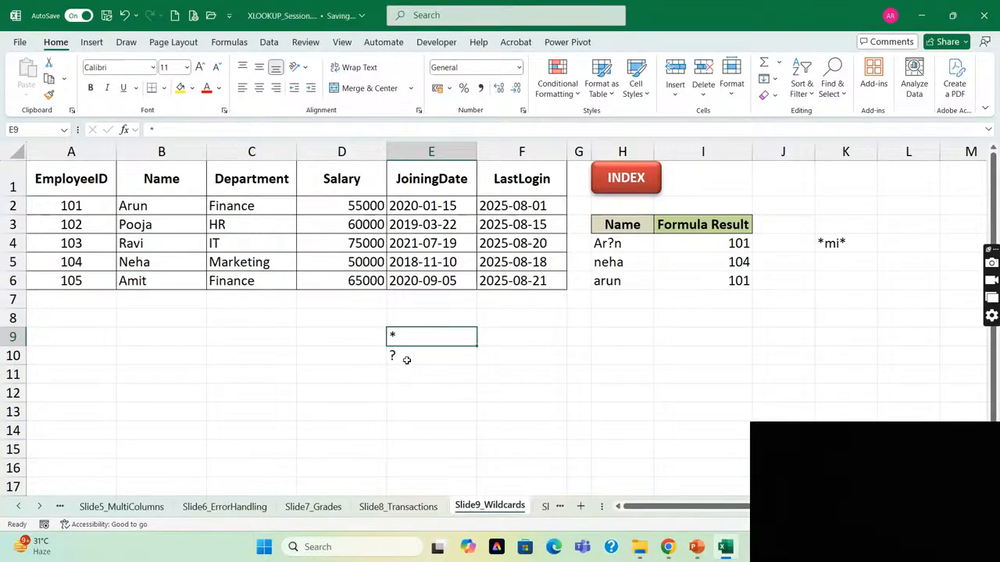
pyautogui.press('Right')
pyautogui.press('Right')
pyautogui.press('Right')
pyautogui.press('Right')
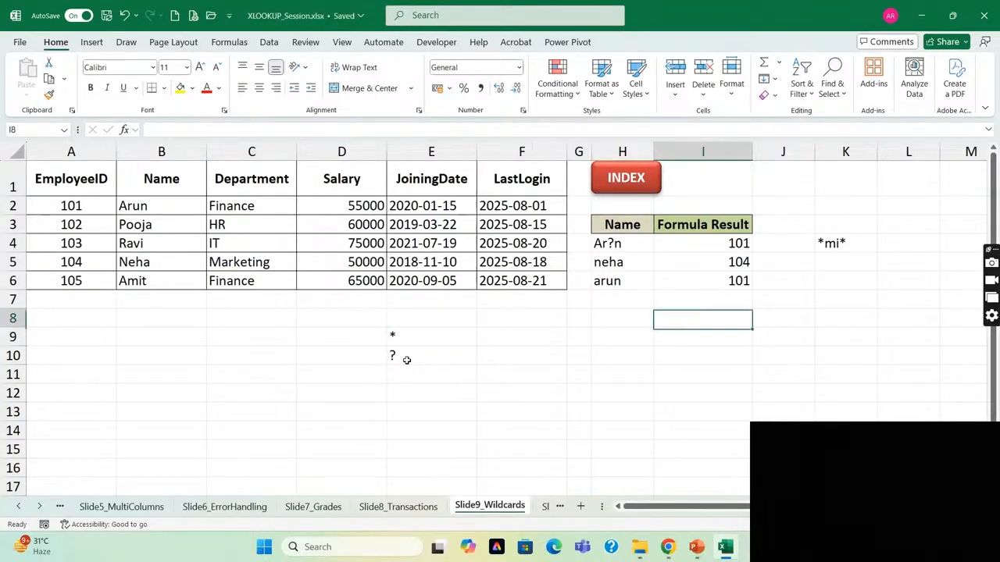
pyautogui.press('Up')
pyautogui.press('Up')
pyautogui.press('Up')
pyautogui.press('Up')
pyautogui.press('Up')
pyautogui.press('Left')
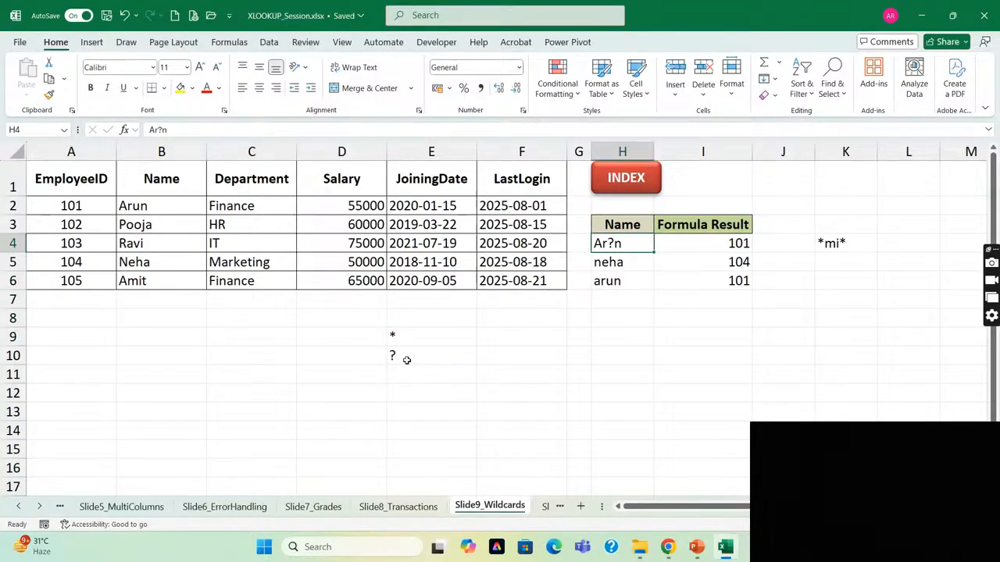
pyautogui.press('F2')
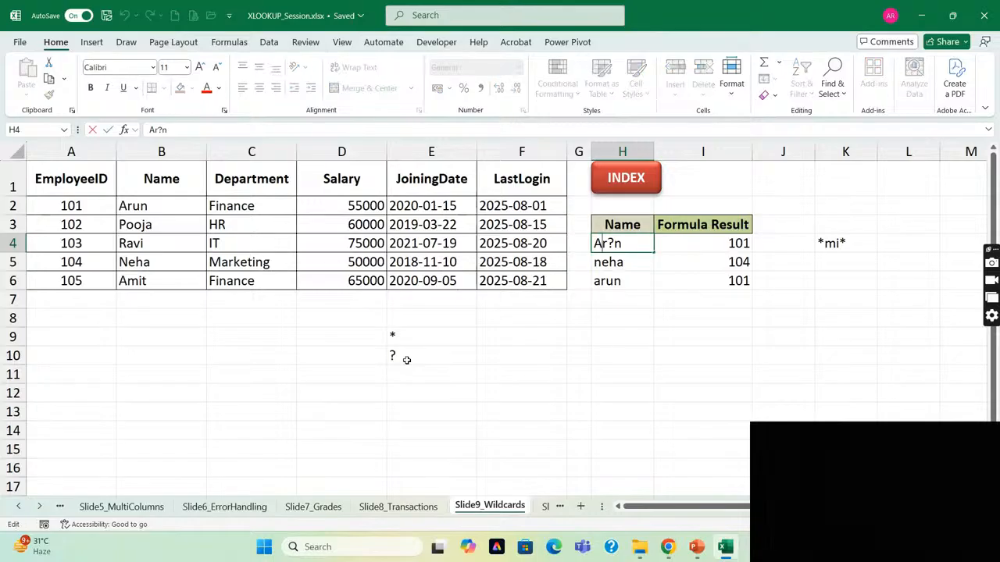
pyautogui.press('Home')
pyautogui.press('Delete')
pyautogui.write('a')
pyautogui.press('Return')
pyautogui.press('Up')
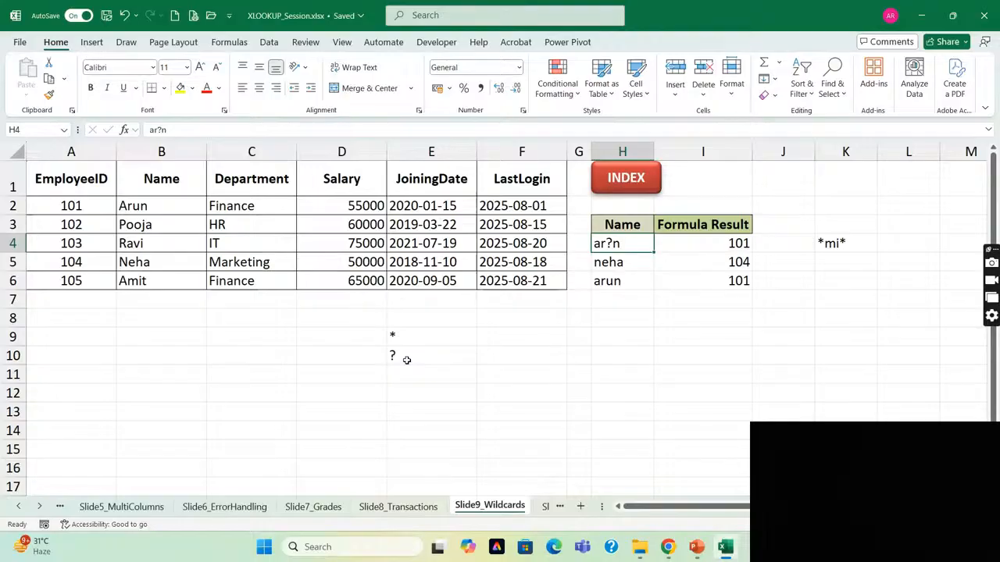
pyautogui.press('Right')
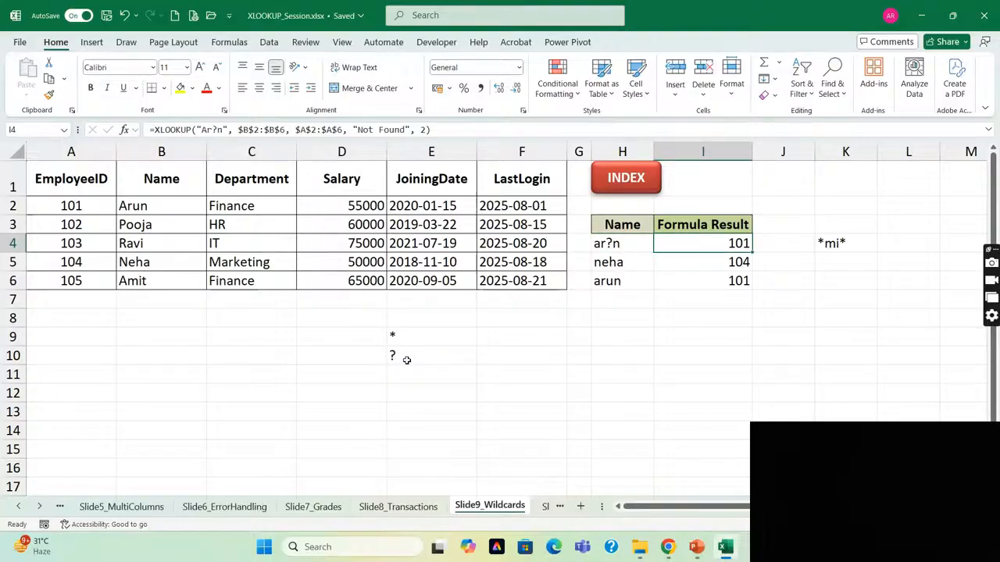
# Open the Slide10_MultiCriteria sheet, check the Google Meet window, and return to the workbook.
pyautogui.click(545, 506)
pyautogui.hotkey('alt', 'Tab')
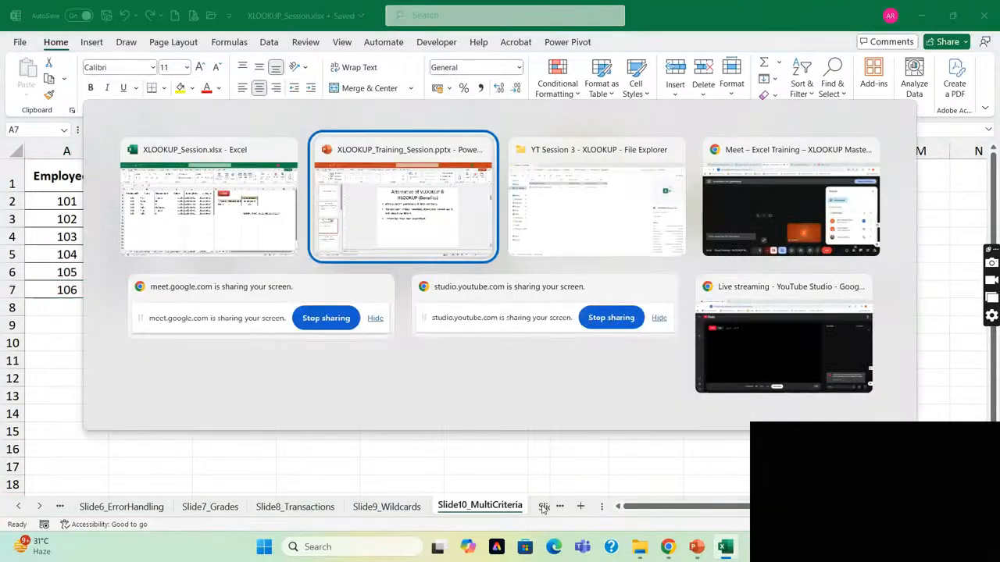
pyautogui.hotkey('alt', 'Tab')
pyautogui.hotkey('alt', 'Tab')
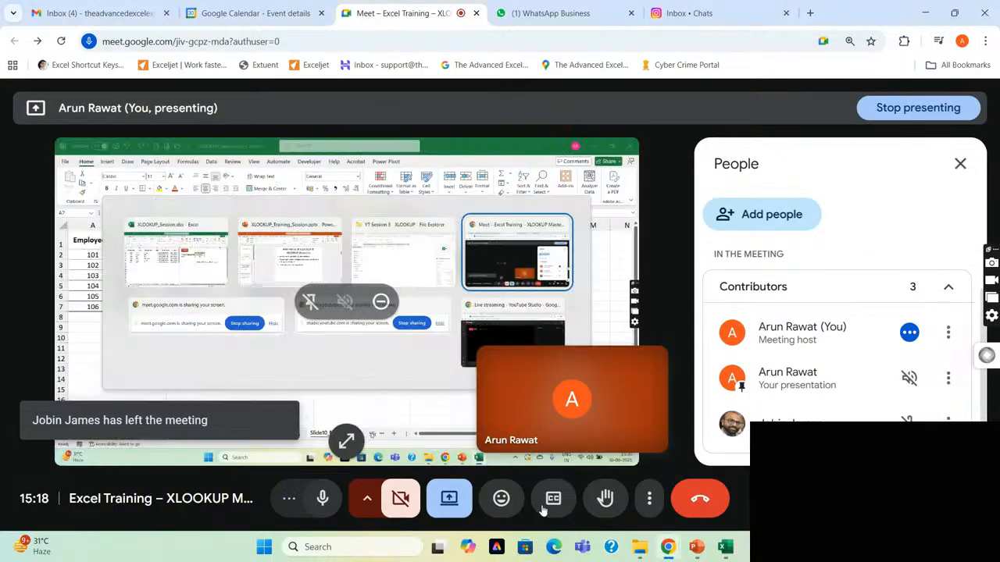
pyautogui.hotkey('alt', 'Tab')
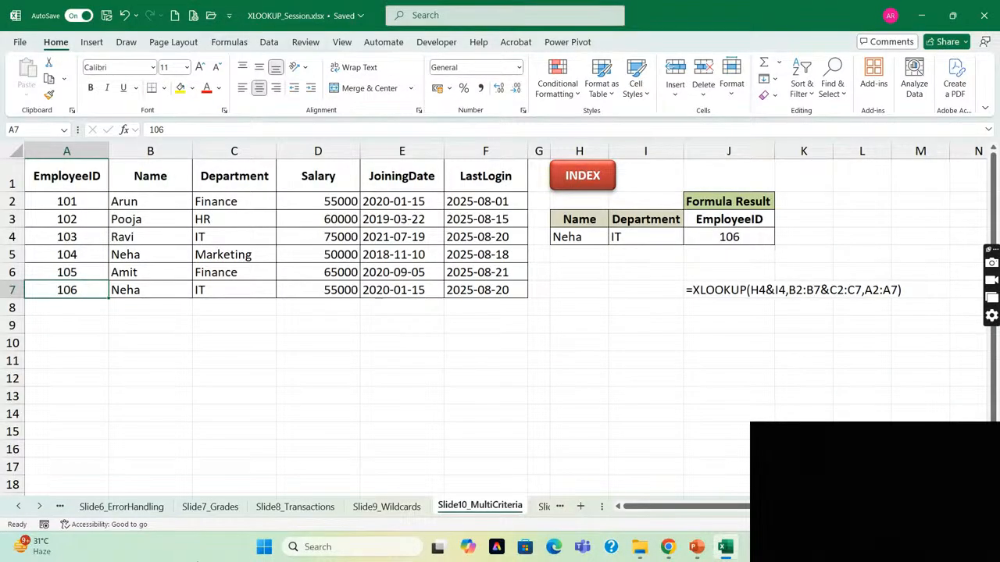
# Review the EmployeeID and Name columns of the employee table and the multi-criteria XLOOKUP formula in J4.
pyautogui.click(165, 233)
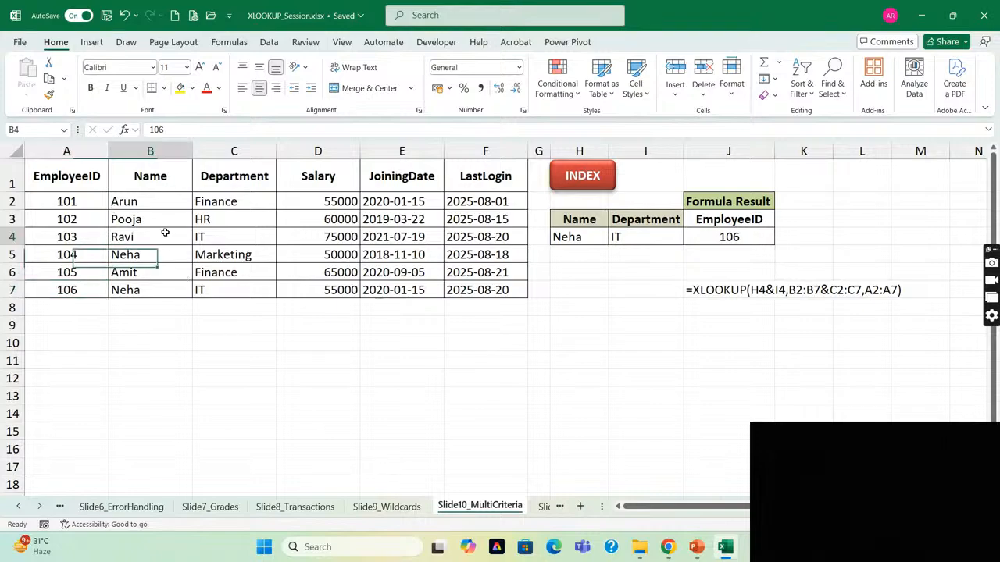
pyautogui.press('Left')
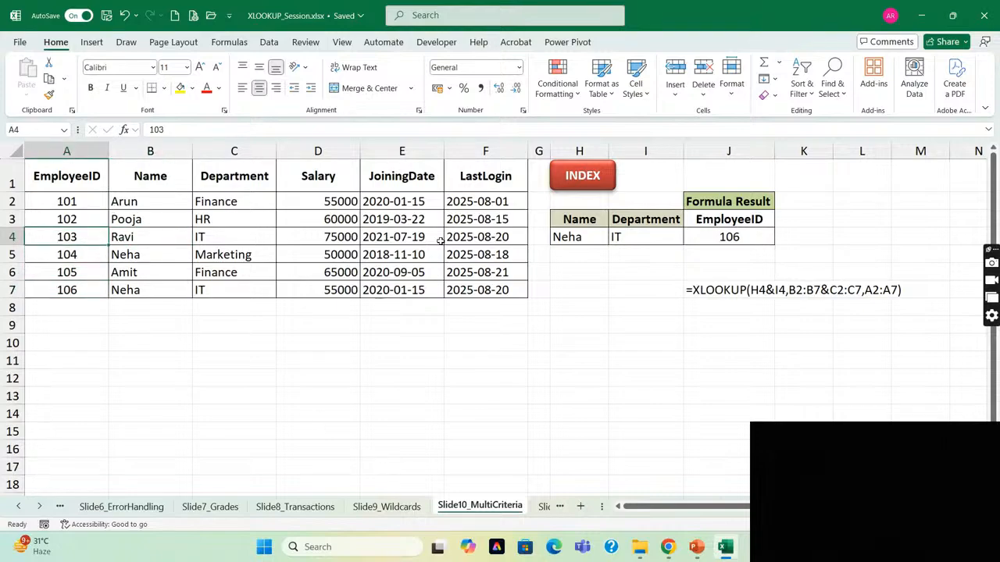
pyautogui.click(179, 232)
pyautogui.hotkey('ctrl', 'Up')
pyautogui.press('Left')
pyautogui.hotkey('ctrl', 'Down')
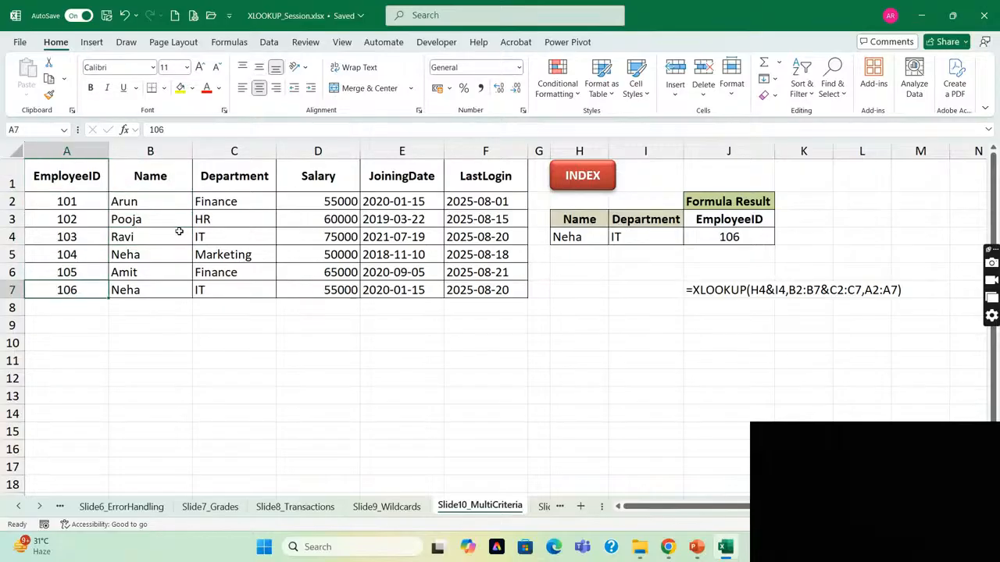
pyautogui.hotkey('ctrl', 'Up')
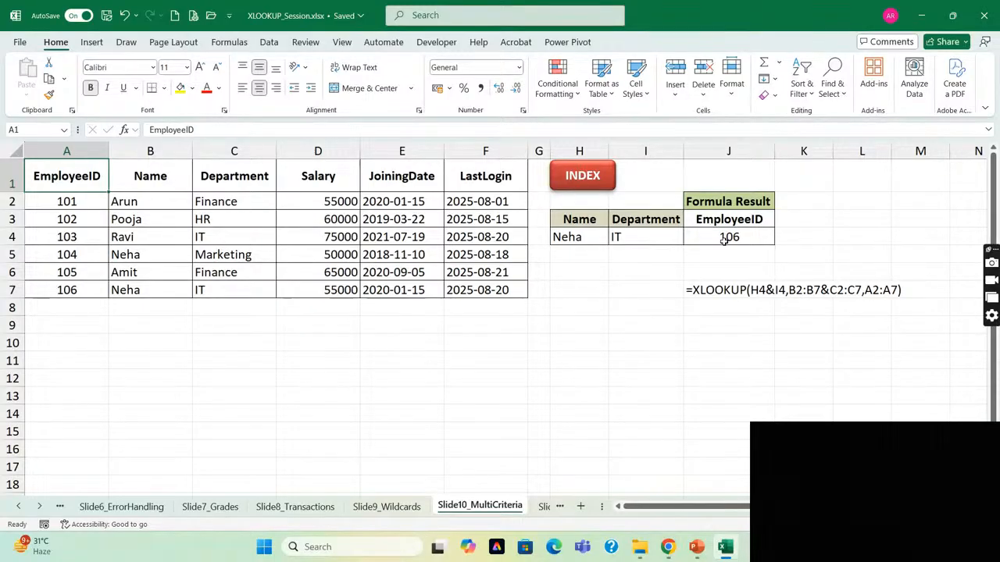
pyautogui.click(758, 234)
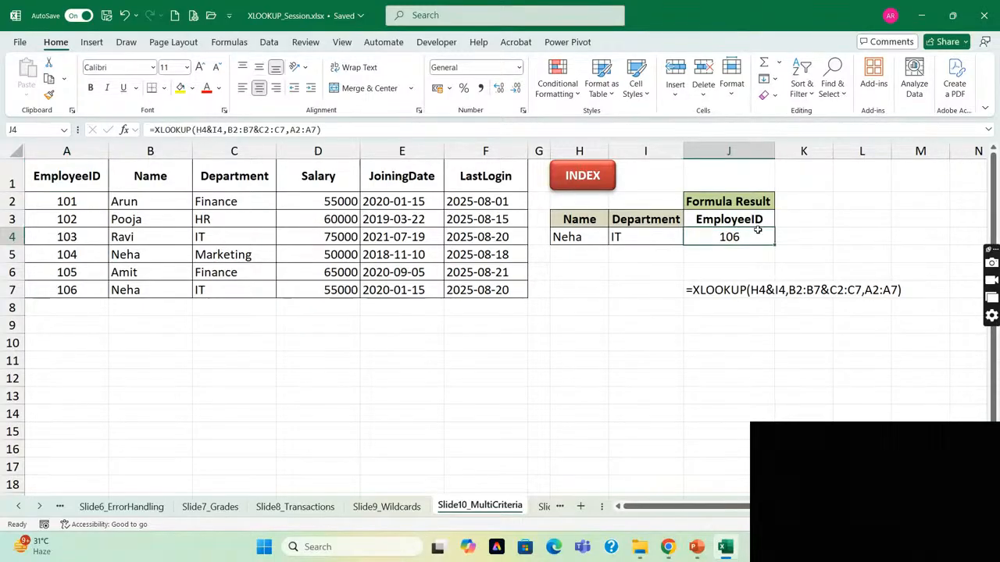
# Compare the name and department criteria in H4:I4 with the matching name and department pairs in rows 5 and 7.
pyautogui.click(551, 235)
pyautogui.hotkey('shift', 'Right')
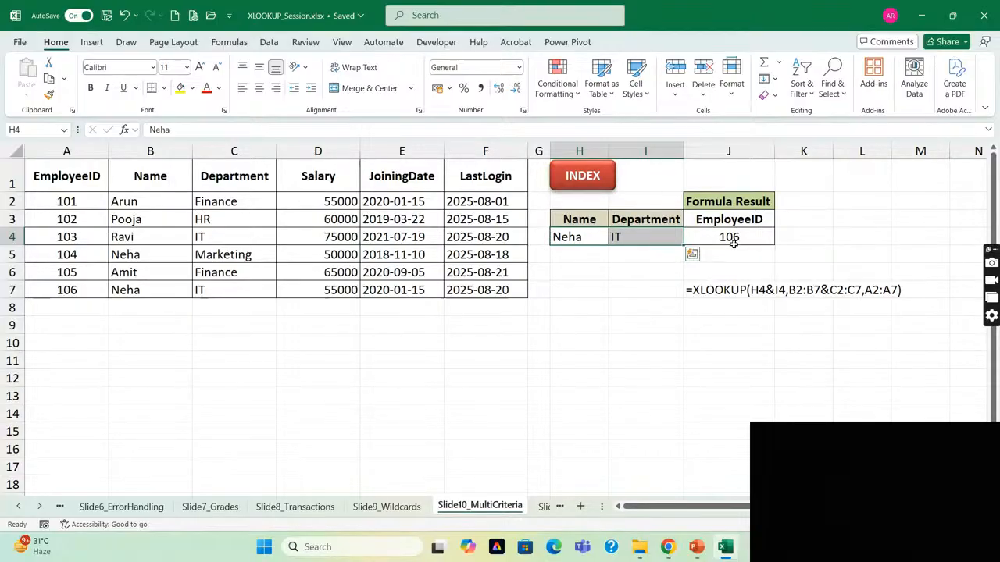
pyautogui.click(571, 239)
pyautogui.press('Up')
pyautogui.press('Right')
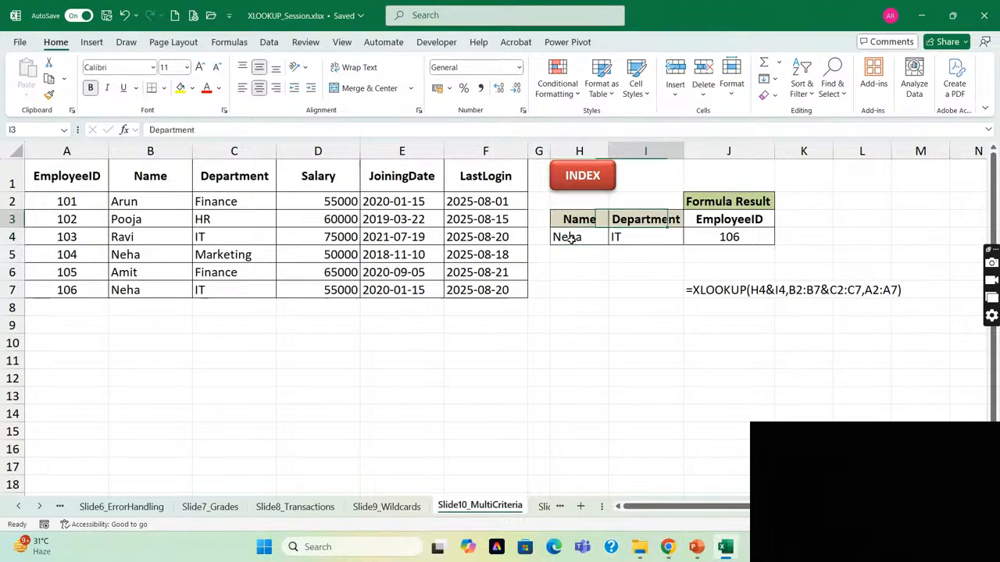
pyautogui.press('Left')
pyautogui.press('Left')
pyautogui.press('Left')
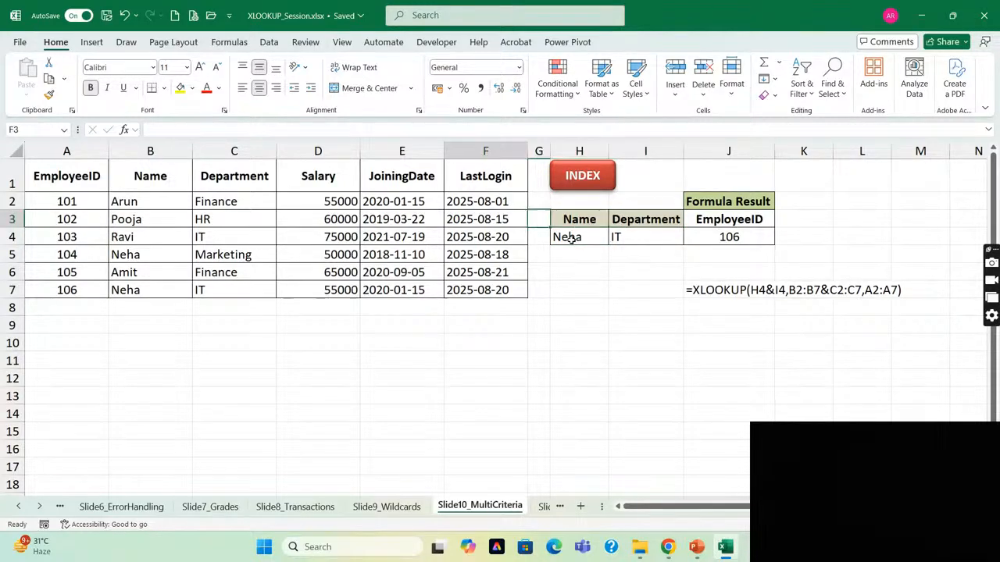
pyautogui.press('Left')
pyautogui.press('Left')
pyautogui.press('Left')
pyautogui.press('Left')
pyautogui.press('Down')
pyautogui.press('Down')
pyautogui.hotkey('shift', 'Right')
pyautogui.press('Down')
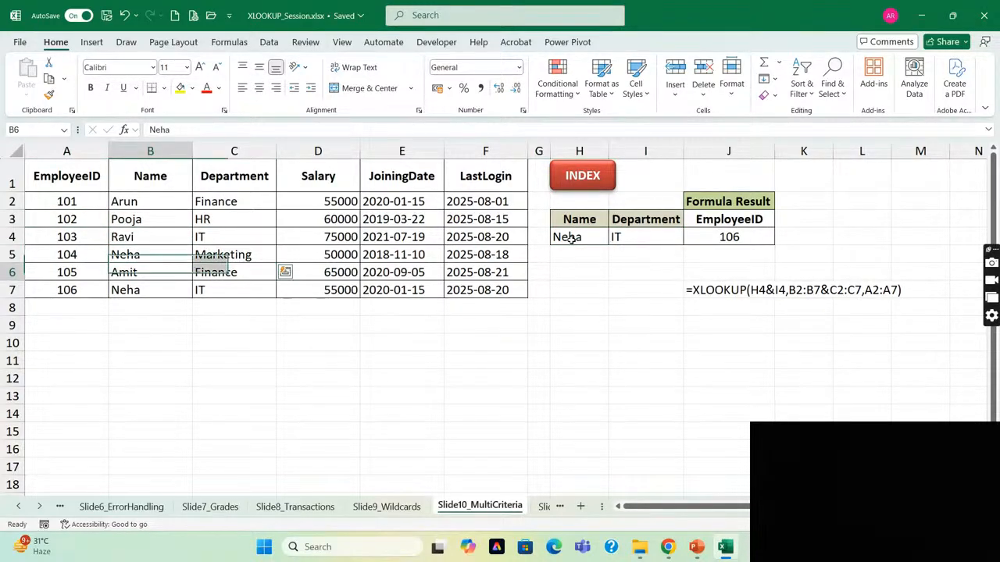
pyautogui.press('Down')
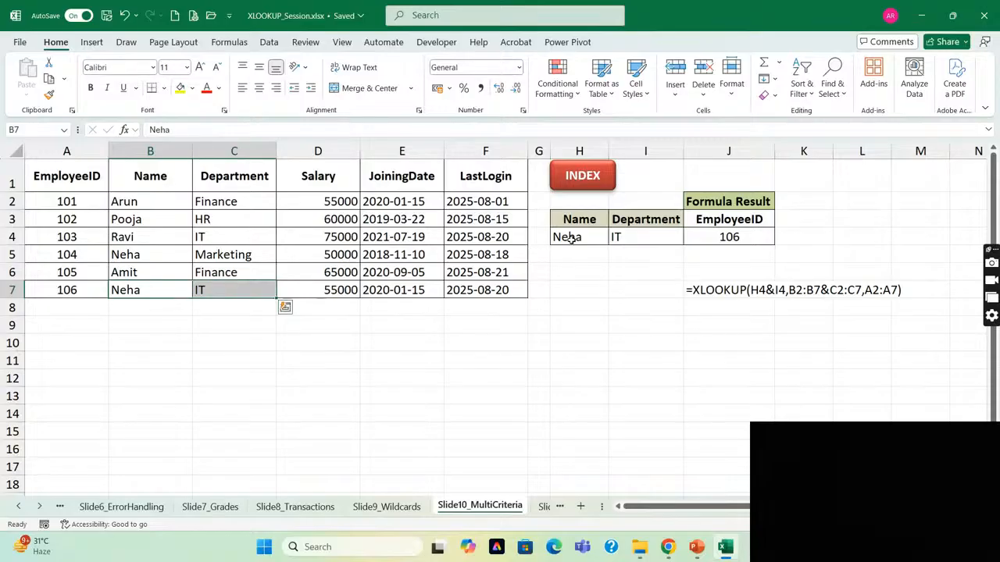
# Examine how the XLOOKUP formula shown in J7 joins the name and department criteria in H4:I4.
pyautogui.press('Right')
pyautogui.press('Right')
pyautogui.press('Right')
pyautogui.press('Right')
pyautogui.press('Right')
pyautogui.press('Right')
pyautogui.press('Up')
pyautogui.press('Up')
pyautogui.press('Up')
pyautogui.press('Up')
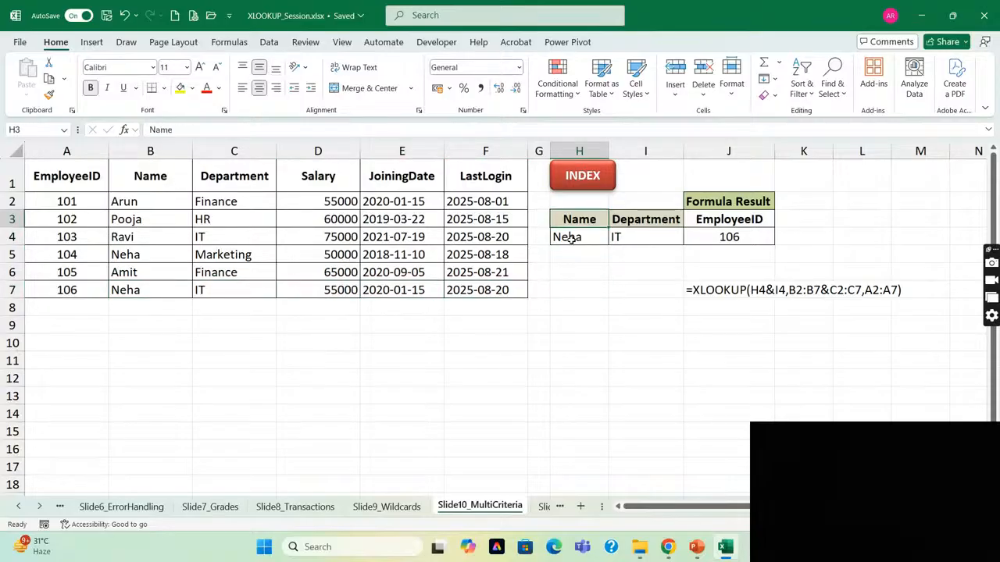
pyautogui.press('Down')
pyautogui.hotkey('shift', 'Right')
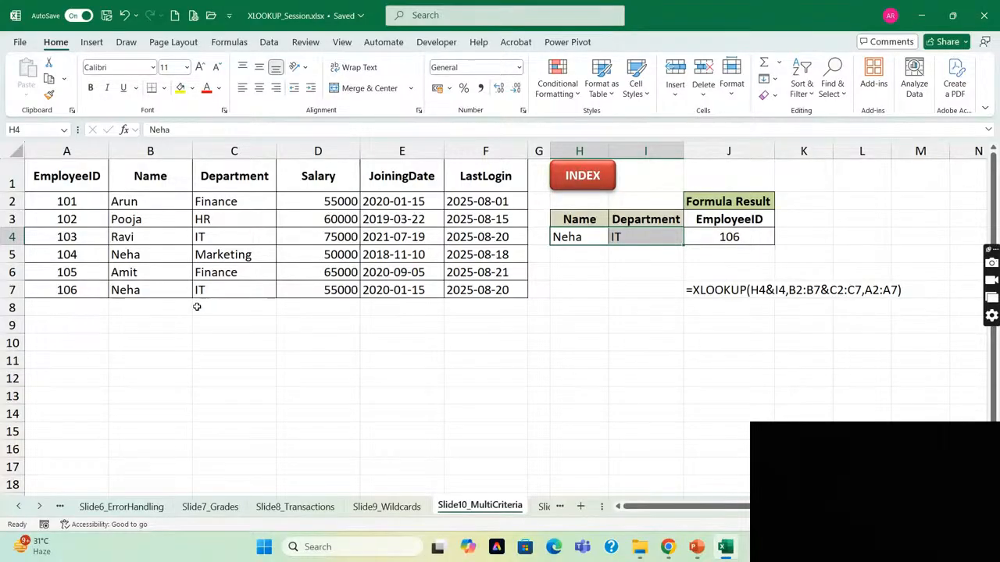
pyautogui.click(645, 242)
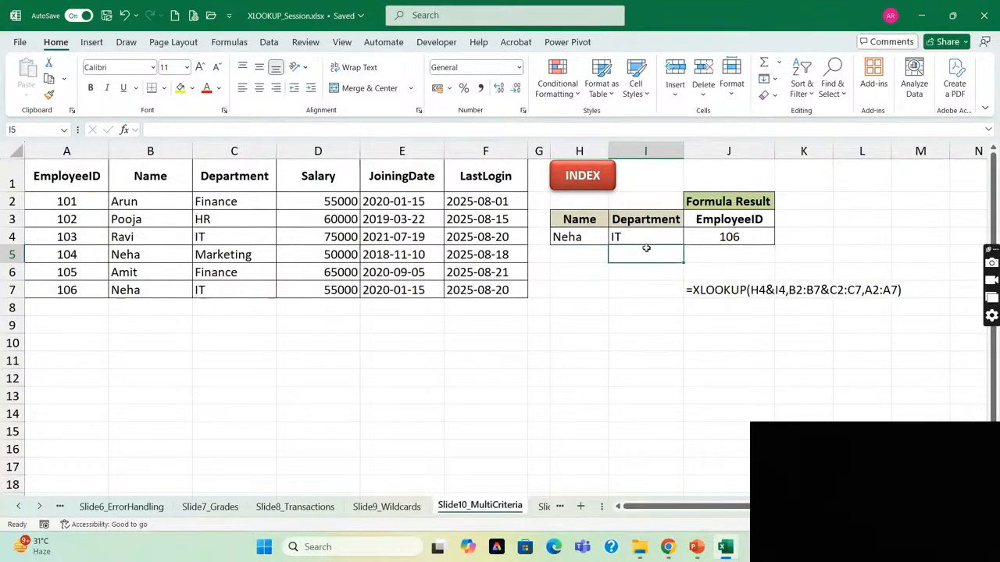
pyautogui.click(703, 290)
pyautogui.click(737, 325)
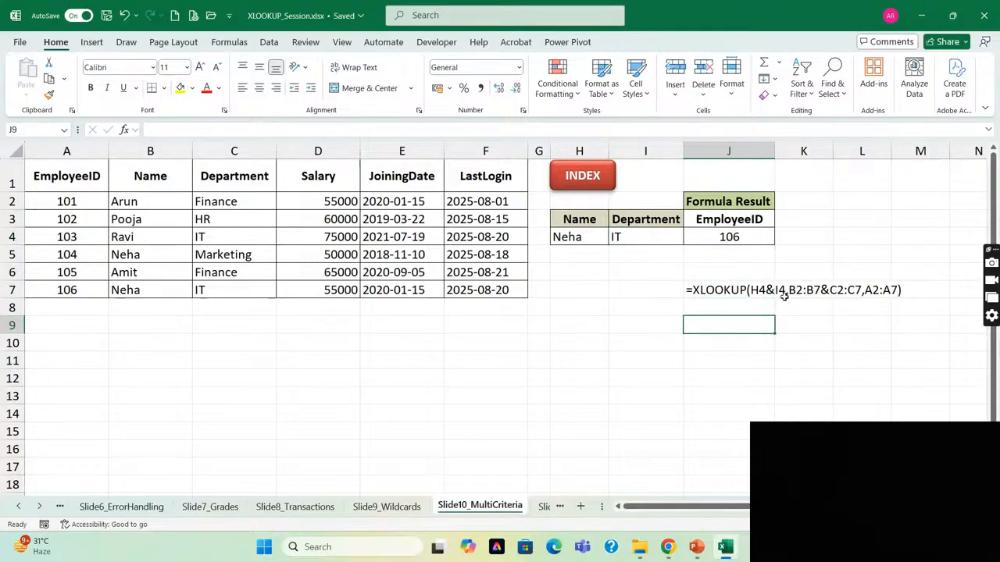
pyautogui.click(563, 238)
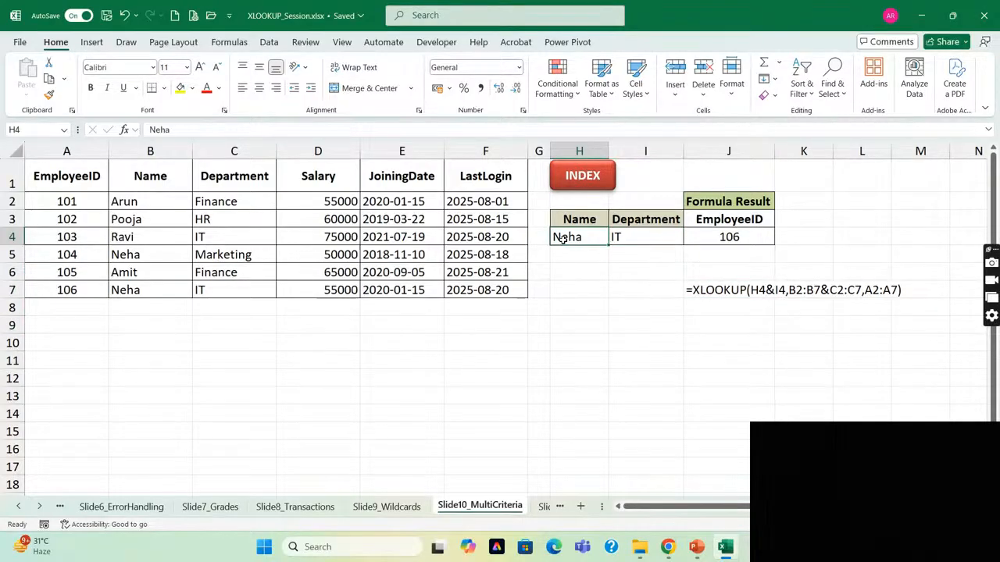
pyautogui.hotkey('shift', 'Right')
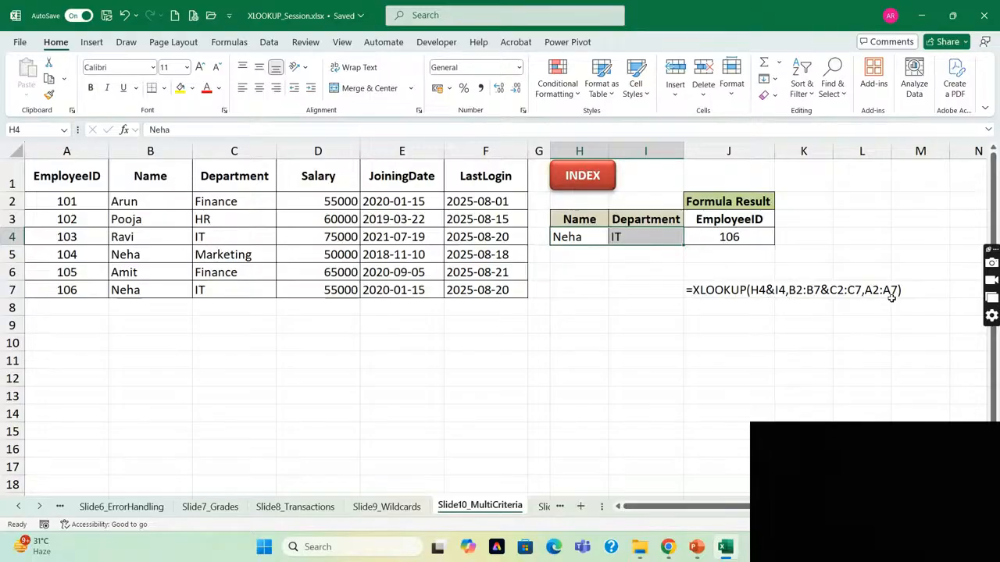
# Set the department criterion in I4 to Marketing to test the two-criteria lookup.
pyautogui.click(611, 237)
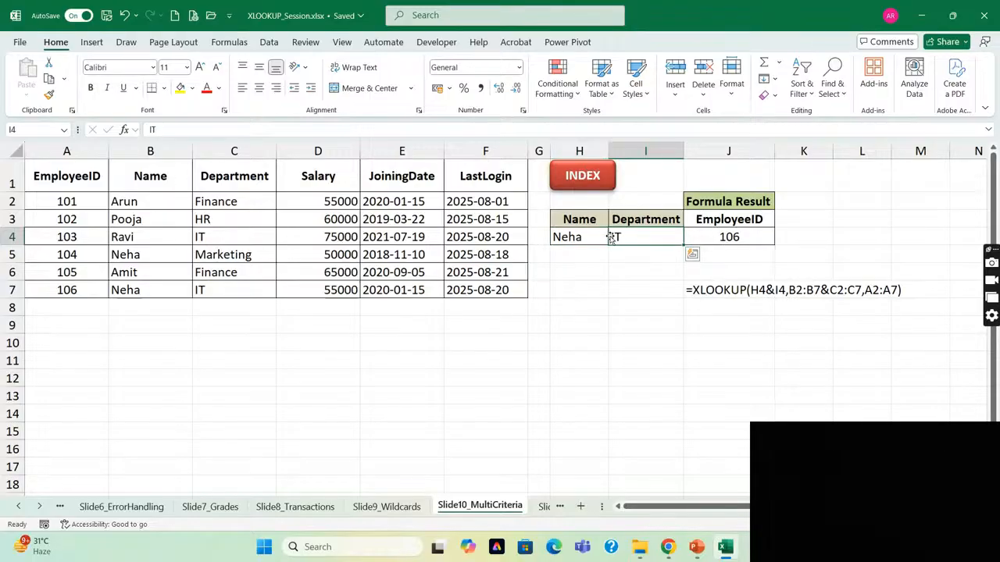
pyautogui.write('Marketing')
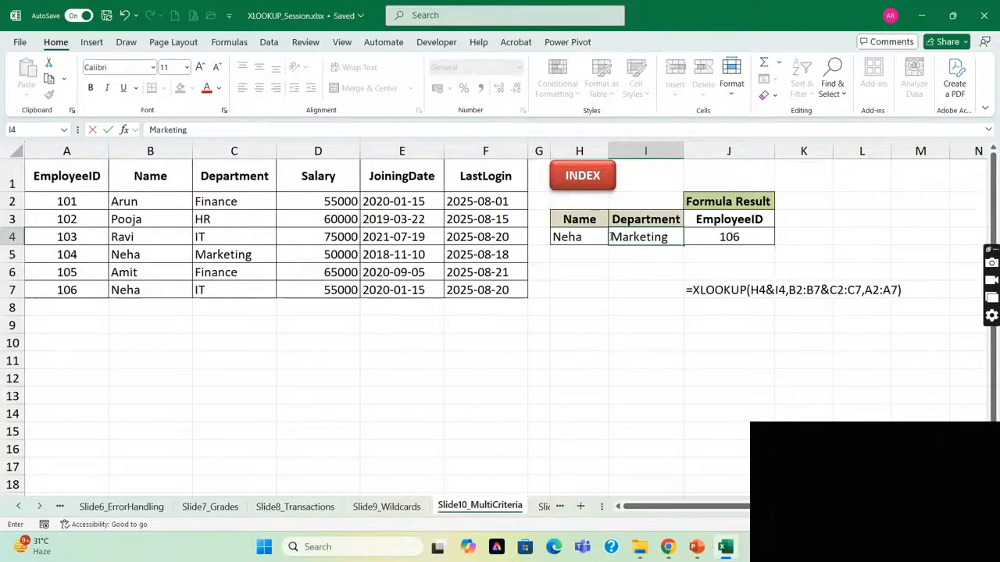
pyautogui.press('Return')
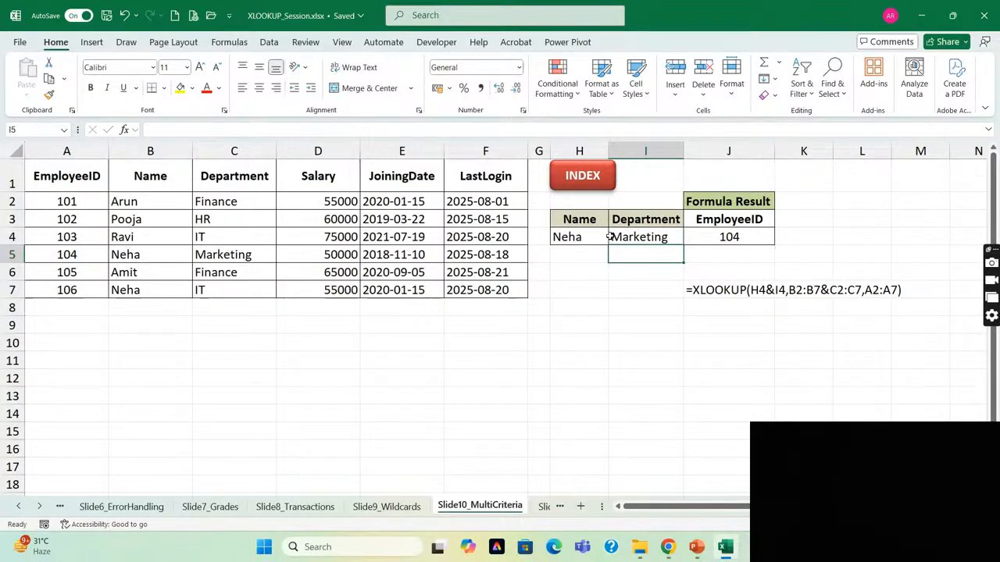
pyautogui.click(606, 238)
pyautogui.click(610, 238)
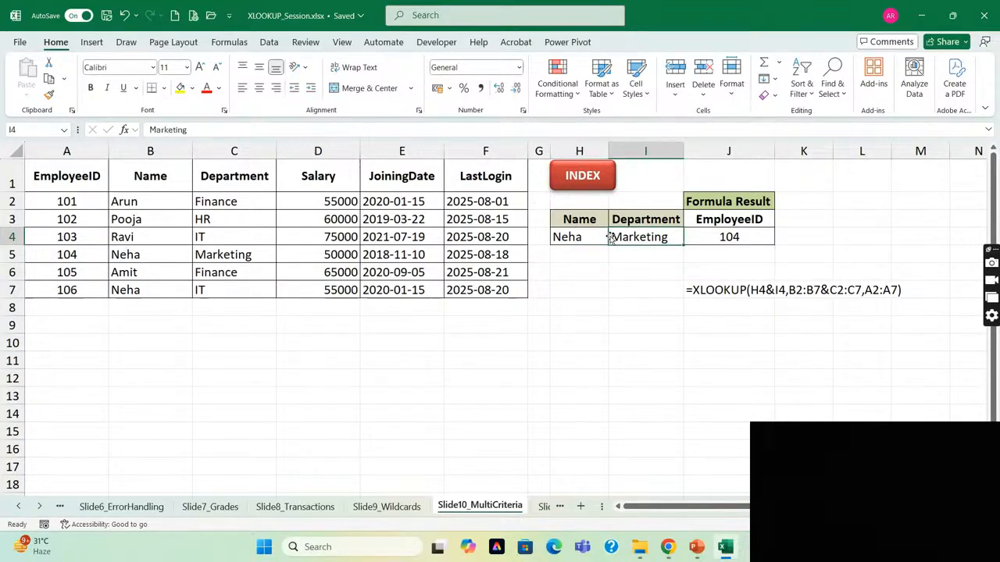
# Check the employee record in row 5, and set the department criterion in I4 back to IT.
pyautogui.click(57, 257)
pyautogui.press('Tab')
pyautogui.press('Tab')
pyautogui.press('Tab')
pyautogui.press('Tab')
pyautogui.press('Tab')
pyautogui.press('Tab')
pyautogui.press('Tab')
pyautogui.press('Tab')
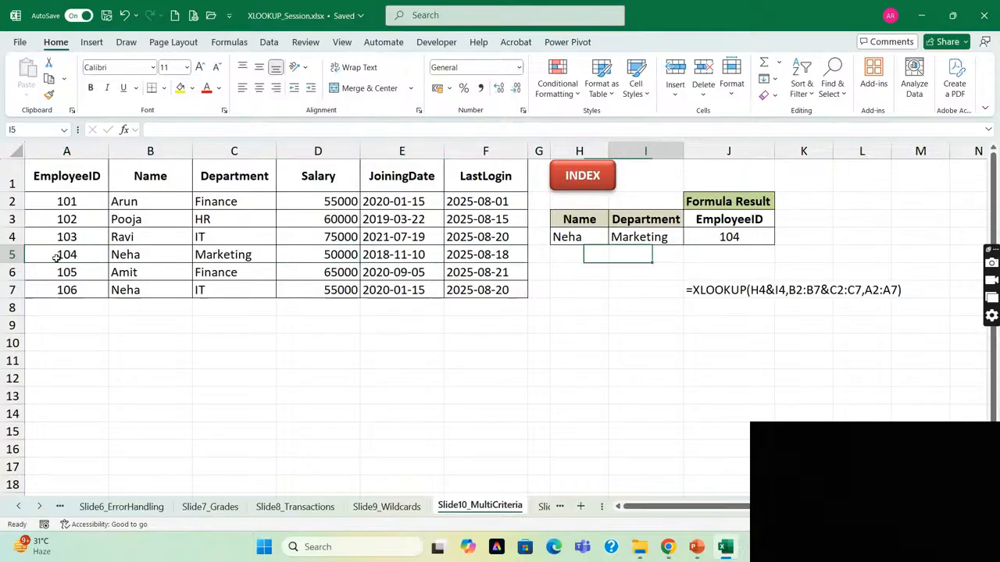
pyautogui.press('Up')
pyautogui.write('IT')
pyautogui.press('Return')
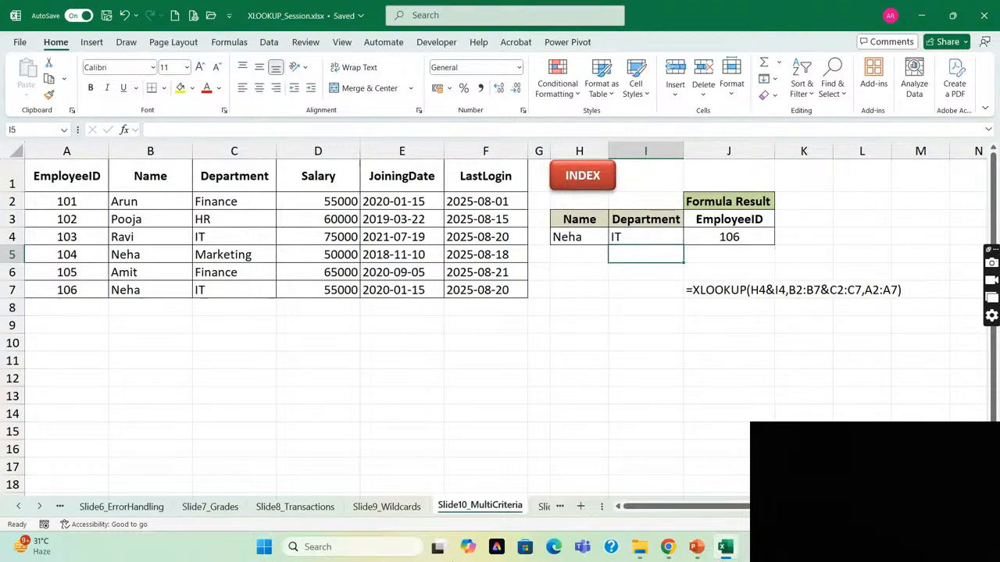
# Open the Slide11_Comparison sheet and review the feature and lookup function headers in A1:E1.
pyautogui.click(543, 509)
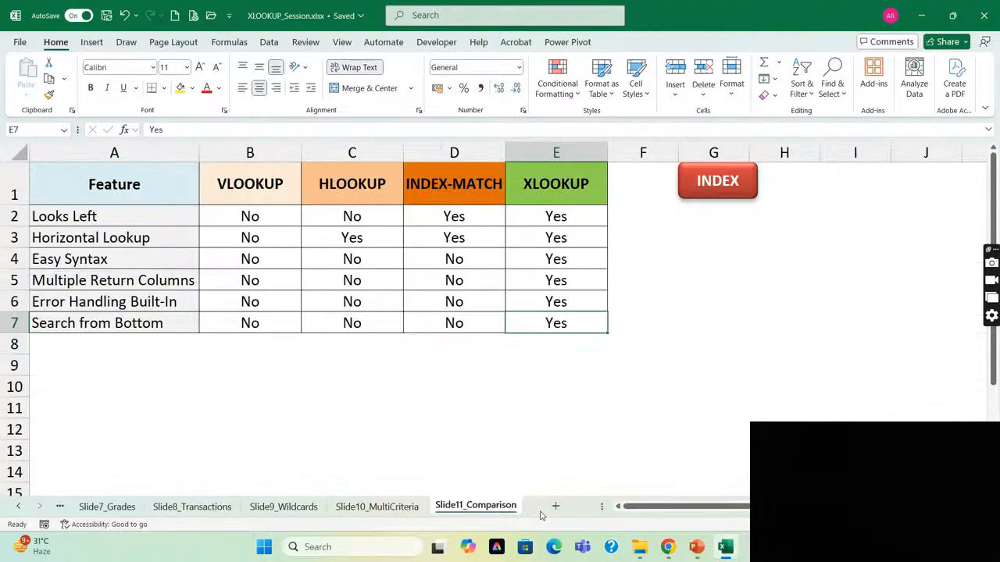
pyautogui.click(81, 188)
pyautogui.press('Right')
pyautogui.press('Right')
pyautogui.press('Right')
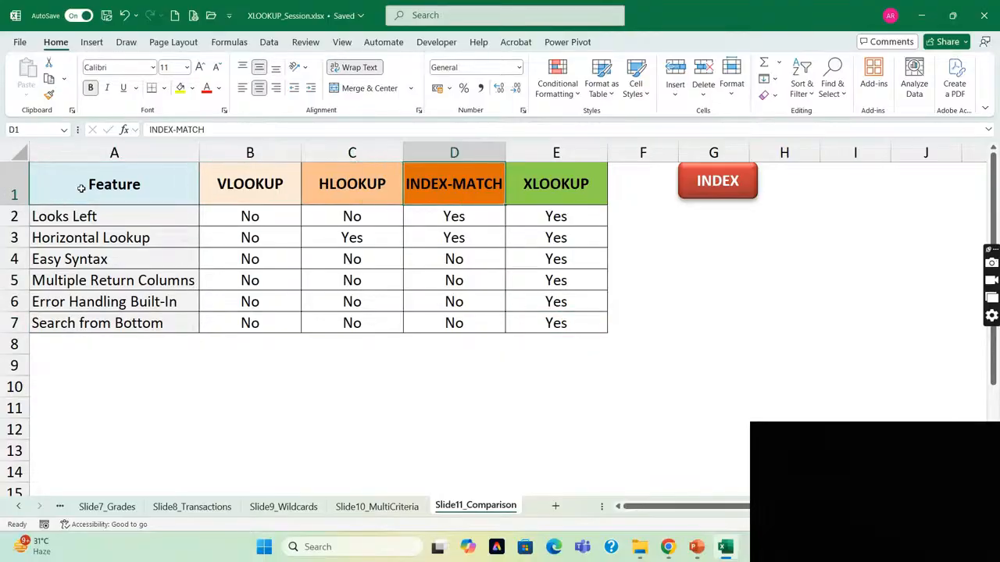
pyautogui.press('Right')
pyautogui.press('Home')
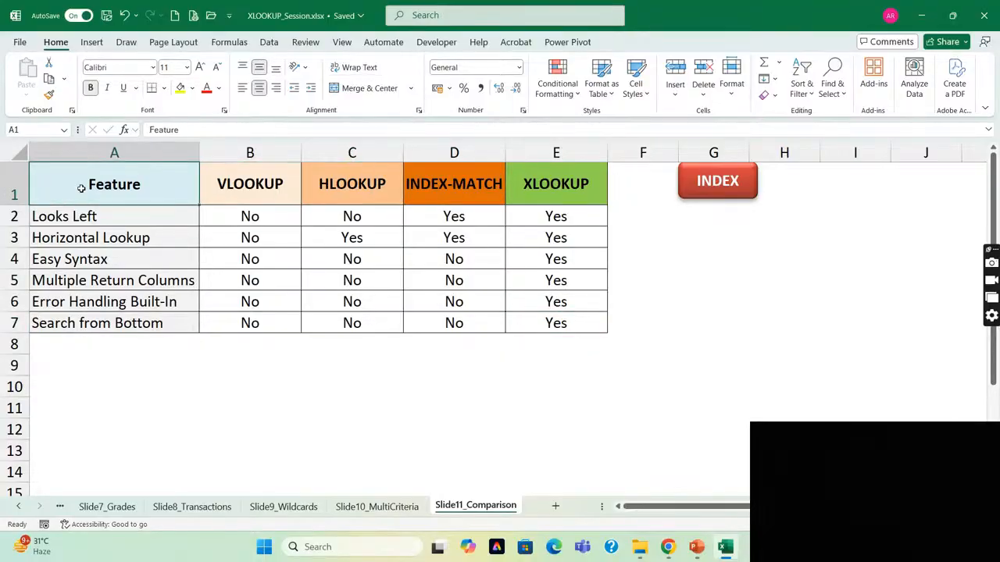
pyautogui.press('Down')
pyautogui.press('Right')
pyautogui.press('Up')
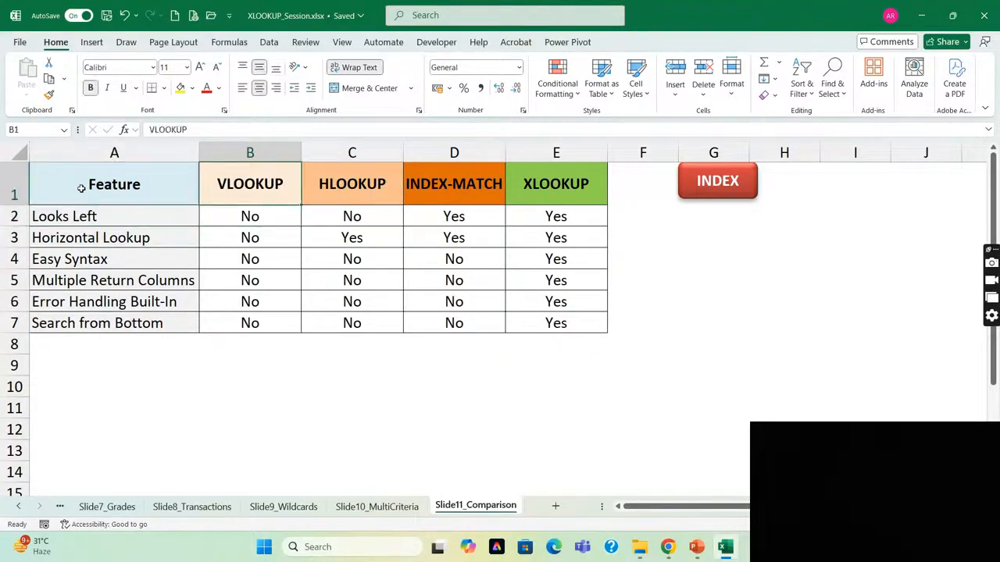
# Compare the four lookup functions on the Looks Left feature across row 2 of the comparison table.
pyautogui.press('Down')
pyautogui.press('Left')
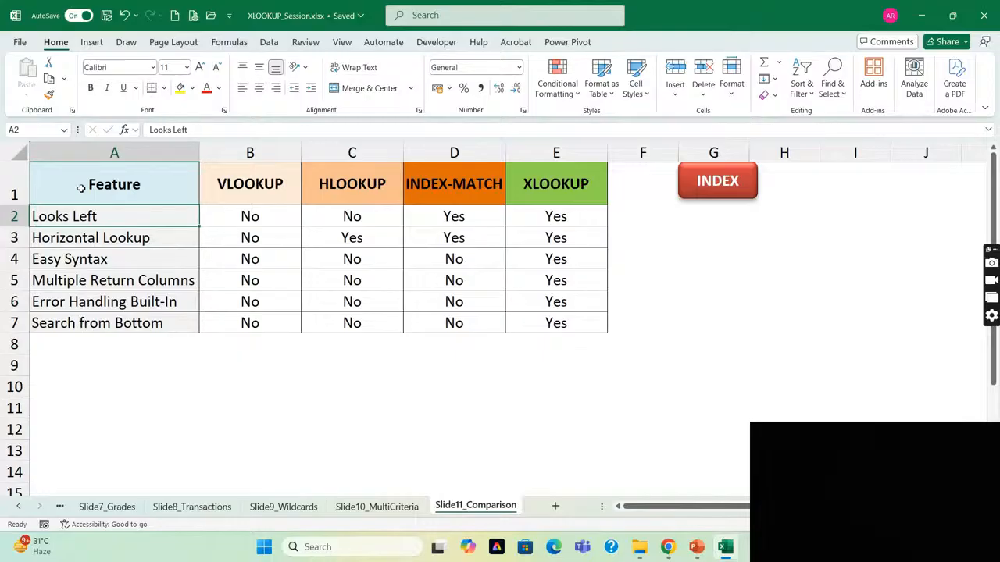
pyautogui.press('Right')
pyautogui.press('Right')
pyautogui.press('Right')
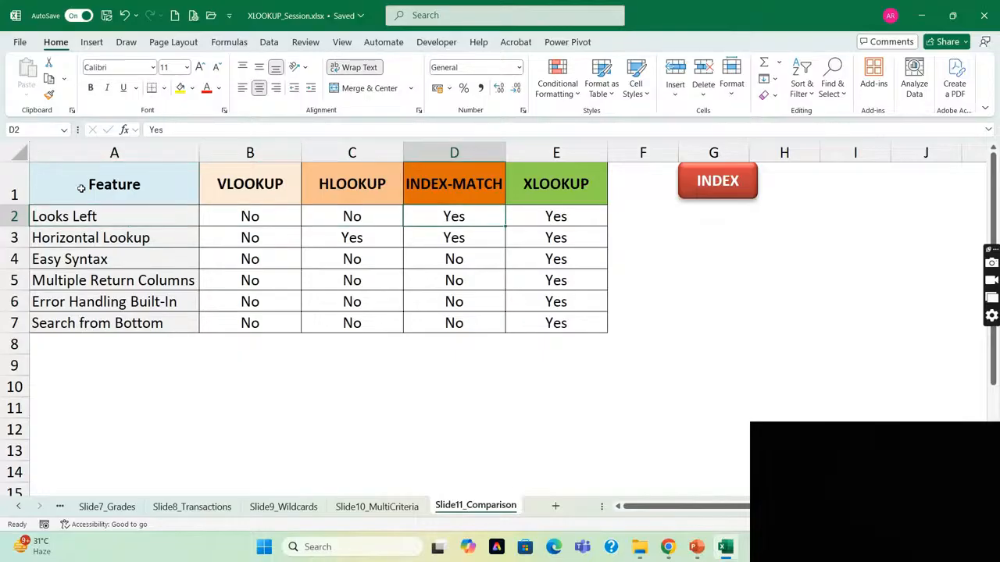
pyautogui.press('Right')
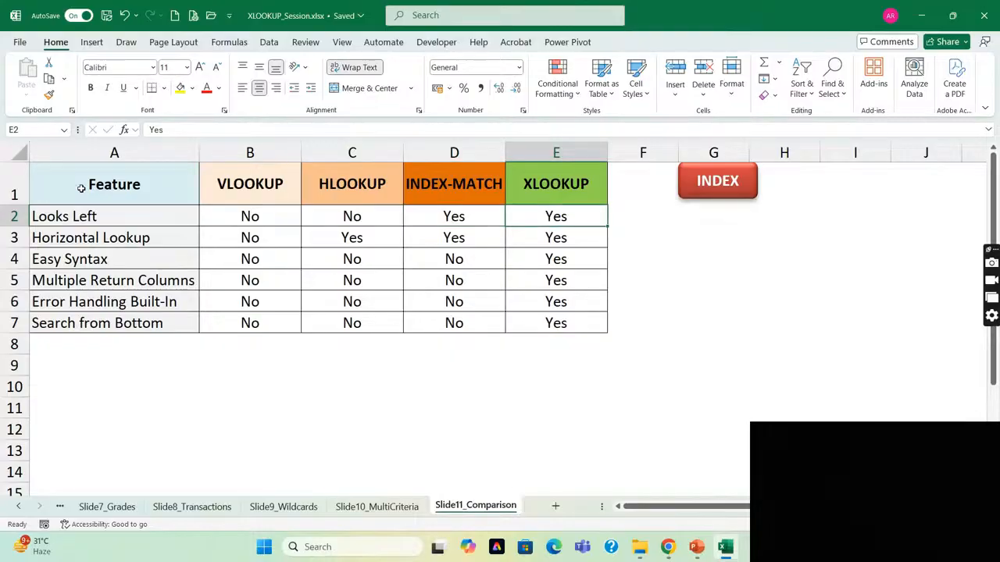
# Review Horizontal Lookup support in row 3, highlighting the entries for HLOOKUP, INDEX-MATCH and XLOOKUP in C3:E3.
pyautogui.press('Down')
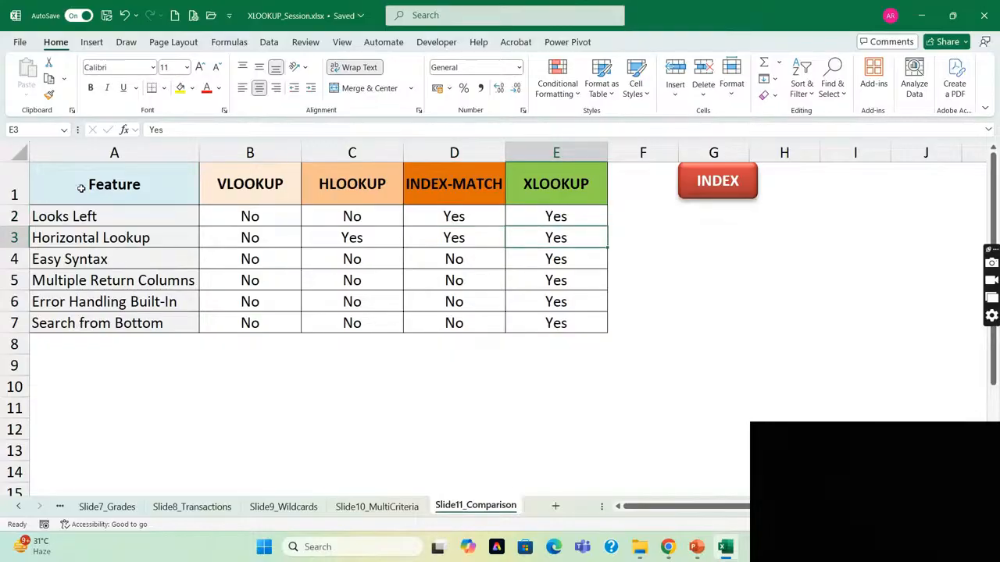
pyautogui.press('Left')
pyautogui.press('Left')
pyautogui.press('Left')
pyautogui.press('Left')
pyautogui.press('Right')
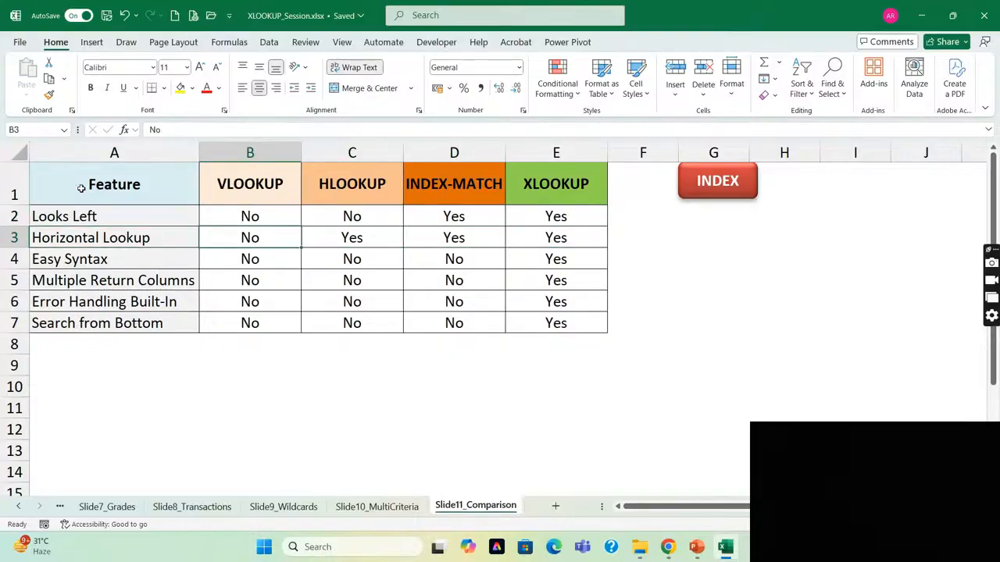
pyautogui.press('Right')
pyautogui.hotkey('shift', 'Right')
pyautogui.hotkey('shift', 'Right')
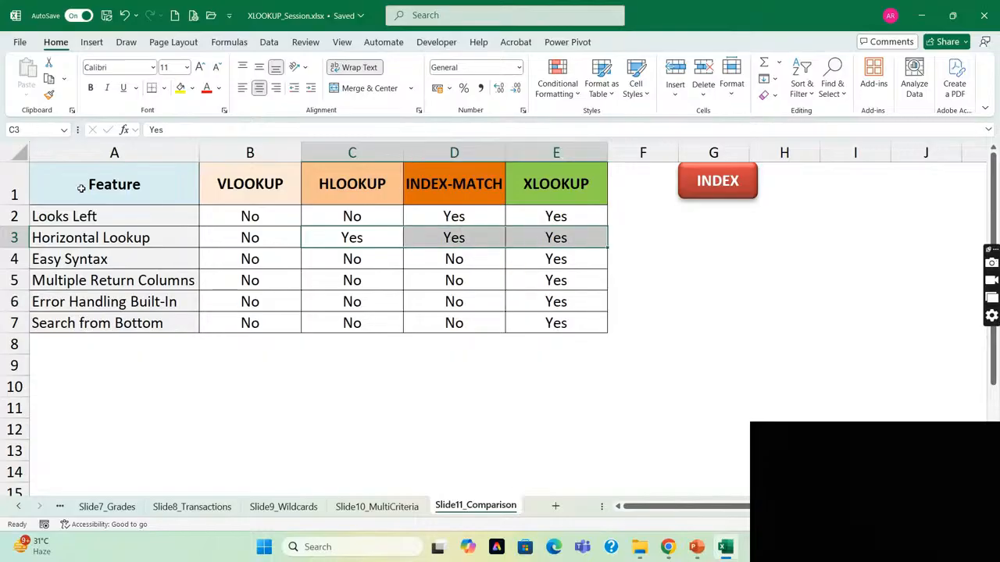
# Review the Easy Syntax feature in row 4, contrasting XLOOKUP in E4 with the other functions in B4:D4.
pyautogui.press('Down')
pyautogui.press('Left')
pyautogui.press('Left')
pyautogui.press('Right')
pyautogui.press('Right')
pyautogui.press('Right')
pyautogui.press('Right')
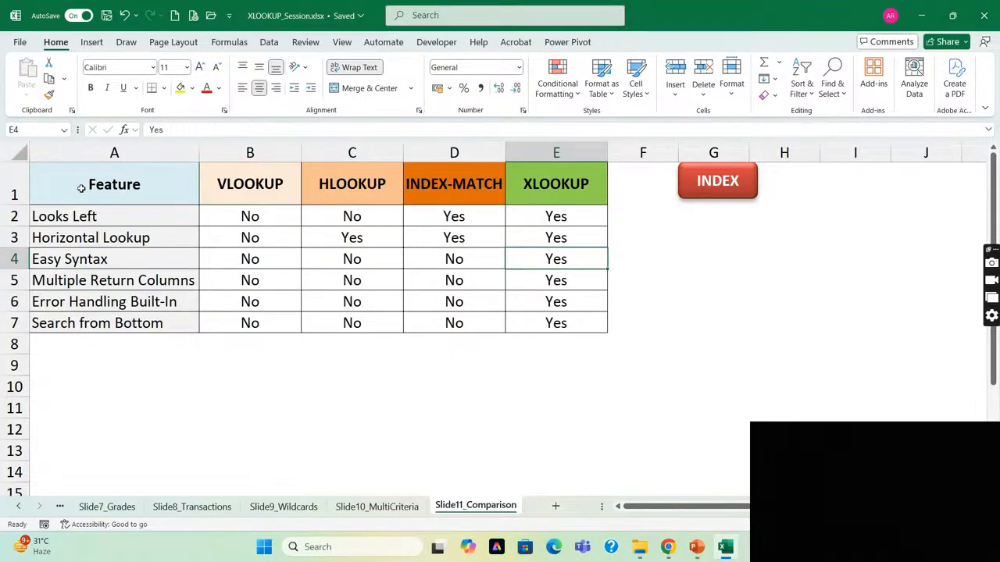
pyautogui.press('Left')
pyautogui.hotkey('shift', 'Left')
pyautogui.hotkey('shift', 'Left')
# Check which functions support Multiple Return Columns by going through the entries in row 5.
pyautogui.press('Down')
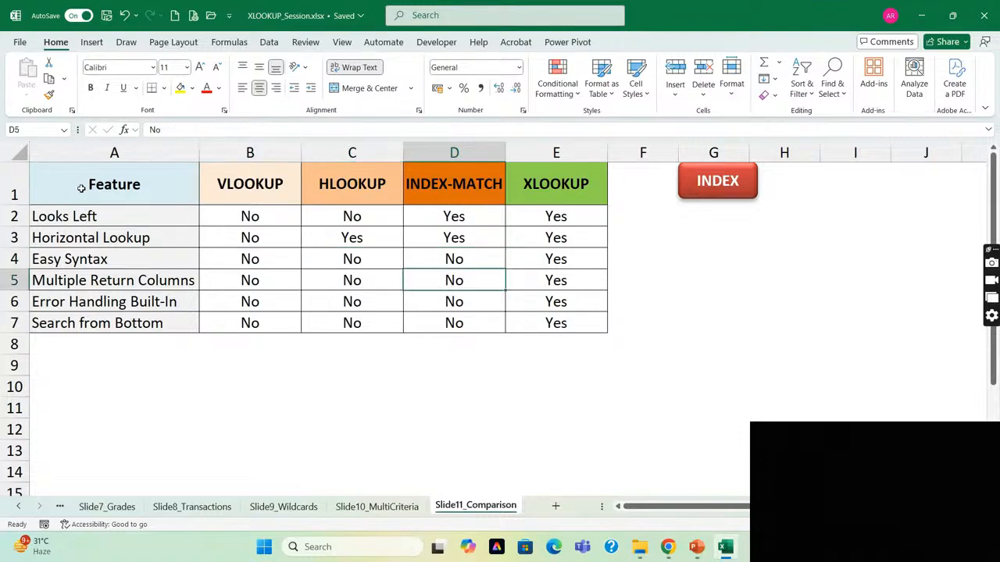
pyautogui.press('Left')
pyautogui.press('Left')
pyautogui.press('Left')
pyautogui.press('Right')
pyautogui.press('Right')
pyautogui.press('Right')
pyautogui.press('Right')
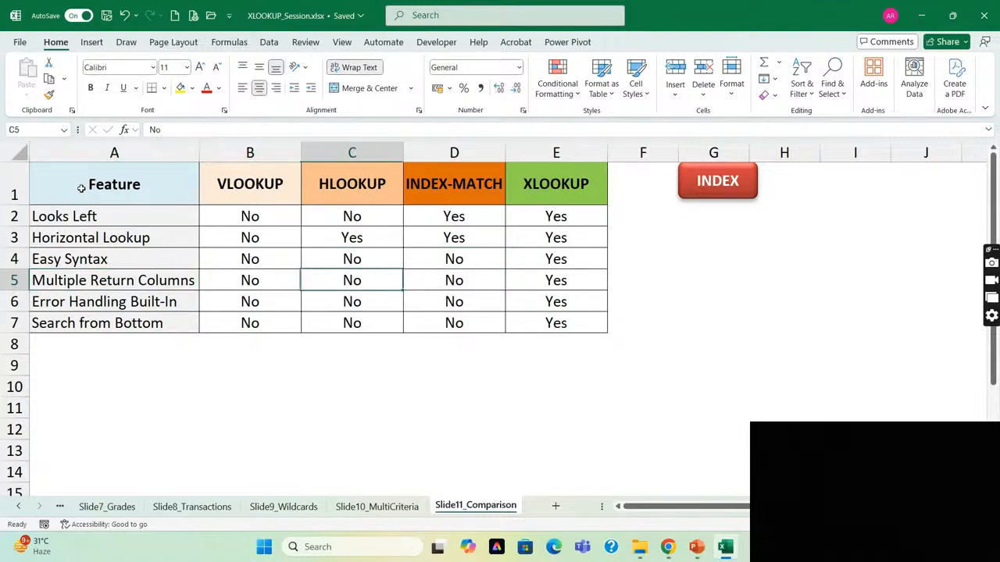
pyautogui.press('Down')
pyautogui.press('Up')
pyautogui.press('Home')
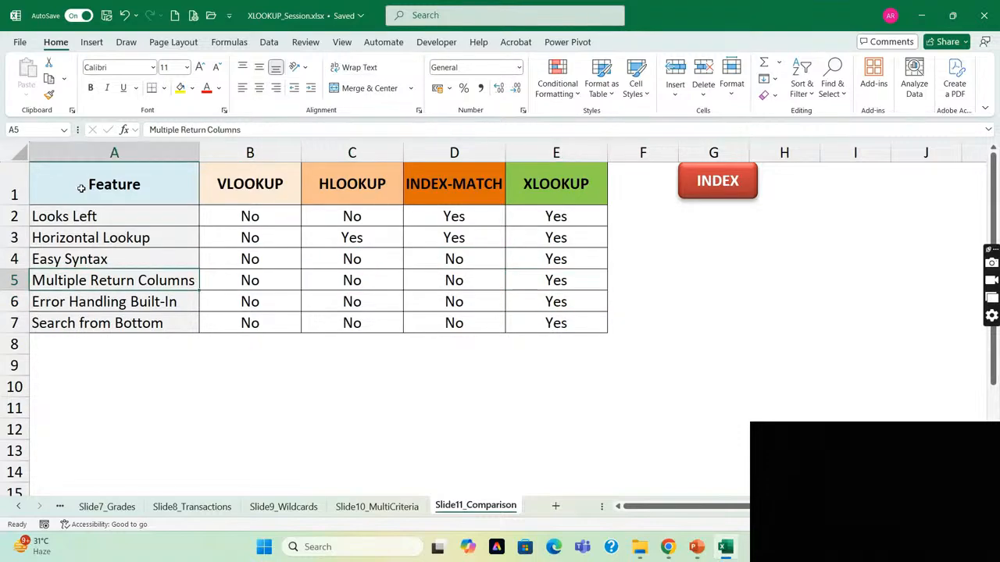
# Examine Error Handling Built-In in row 6, contrasting XLOOKUP in E6 with the other functions in B6:D6.
pyautogui.press('Down')
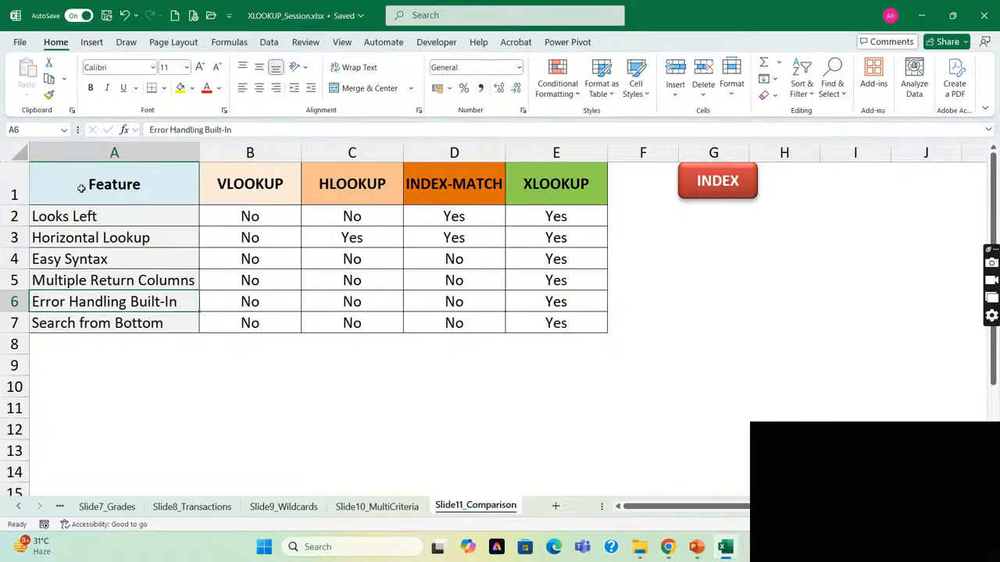
pyautogui.hotkey('ctrl', 'Right')
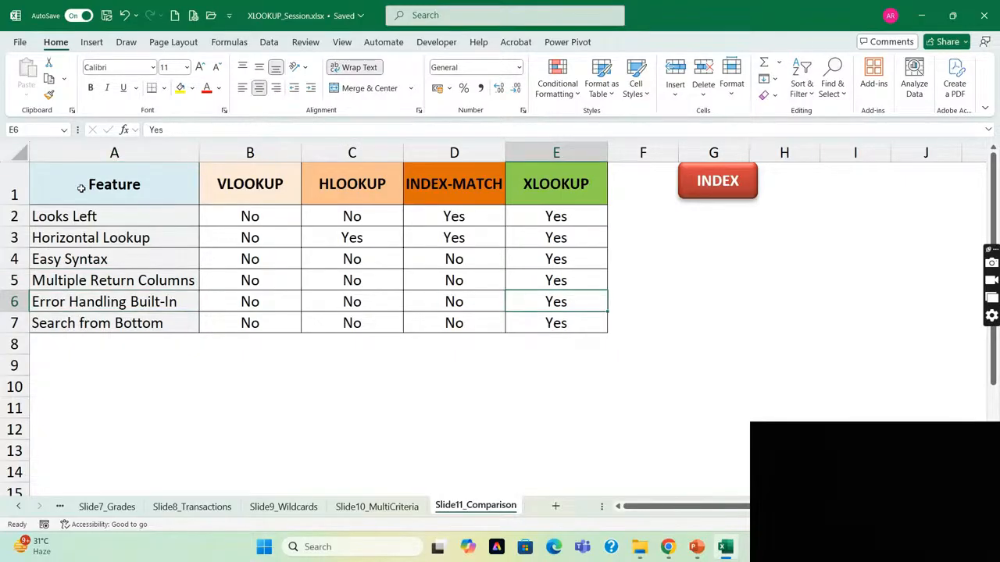
pyautogui.press('Left')
pyautogui.hotkey('shift', 'Left')
pyautogui.hotkey('shift', 'Left')
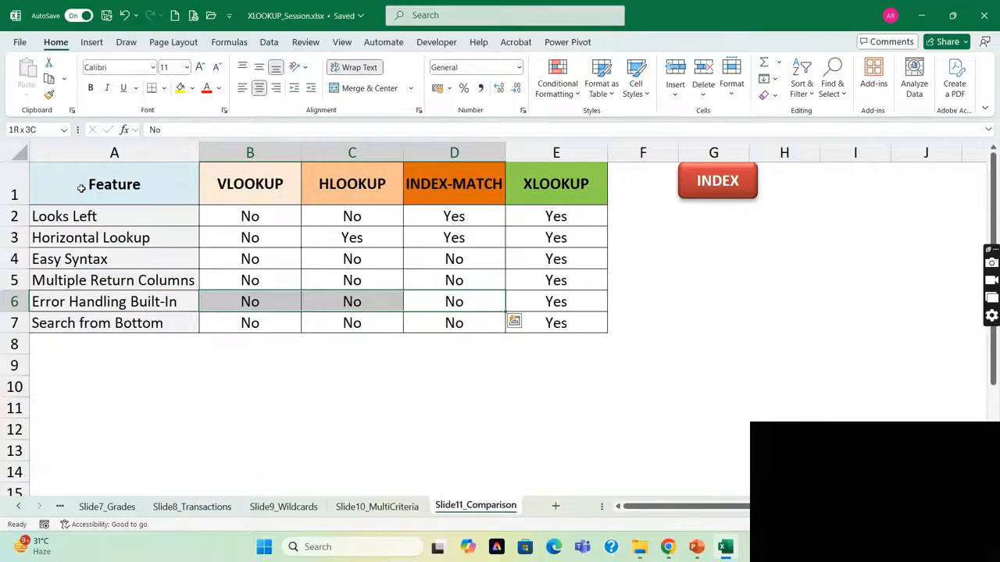
pyautogui.press('Right')
pyautogui.press('Left')
pyautogui.hotkey('shift', 'Left')
pyautogui.hotkey('shift', 'Left')
pyautogui.press('Right')
pyautogui.press('Left')
pyautogui.press('Left')
pyautogui.press('Left')
pyautogui.press('Left')
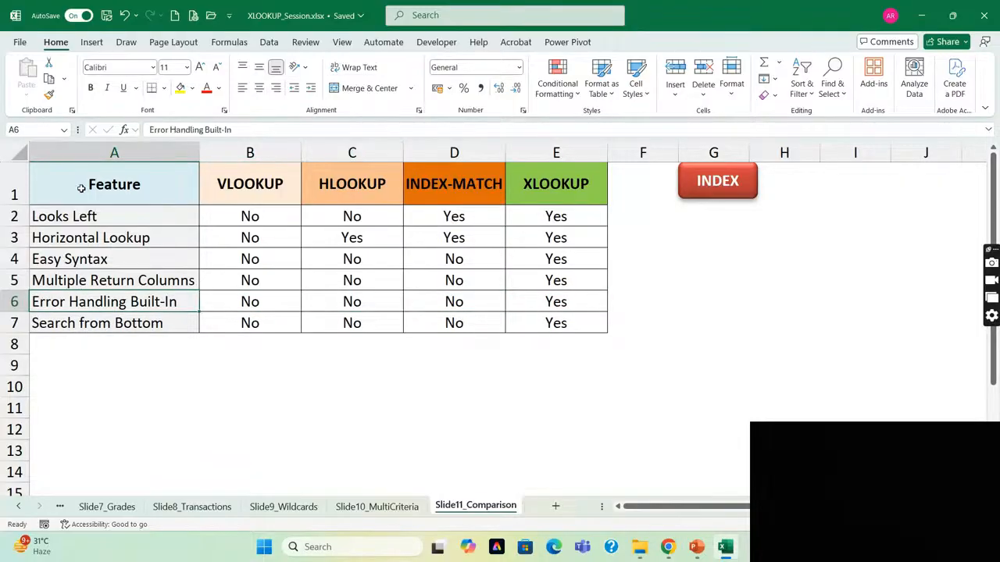
# Compare Search from Bottom support in row 7, highlighting B7:D7 against XLOOKUP, and finish on empty cell F5.
pyautogui.press('Down')
pyautogui.press('Right')
pyautogui.press('Right')
pyautogui.press('Right')
pyautogui.press('Right')
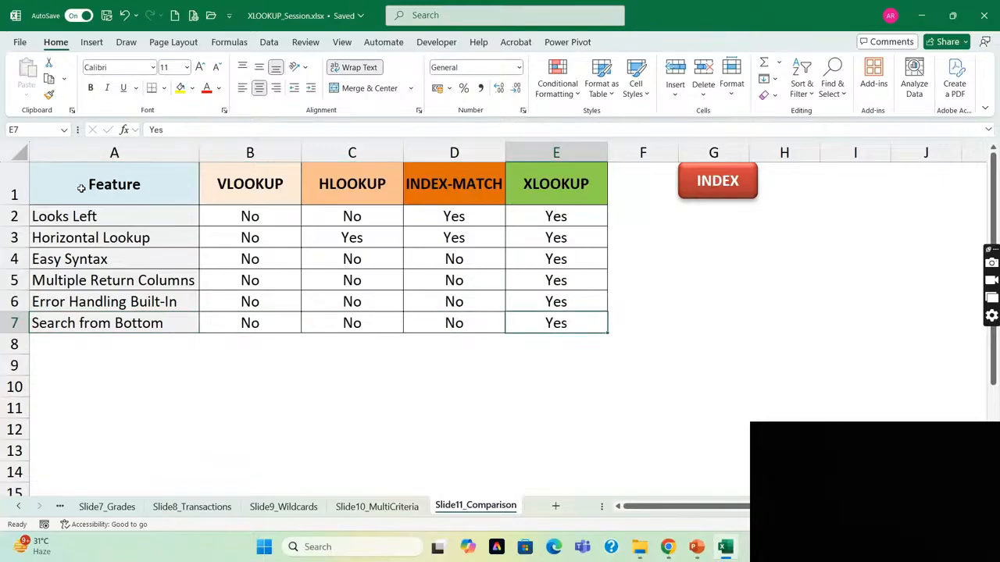
pyautogui.press('Right')
pyautogui.press('Left')
pyautogui.press('Left')
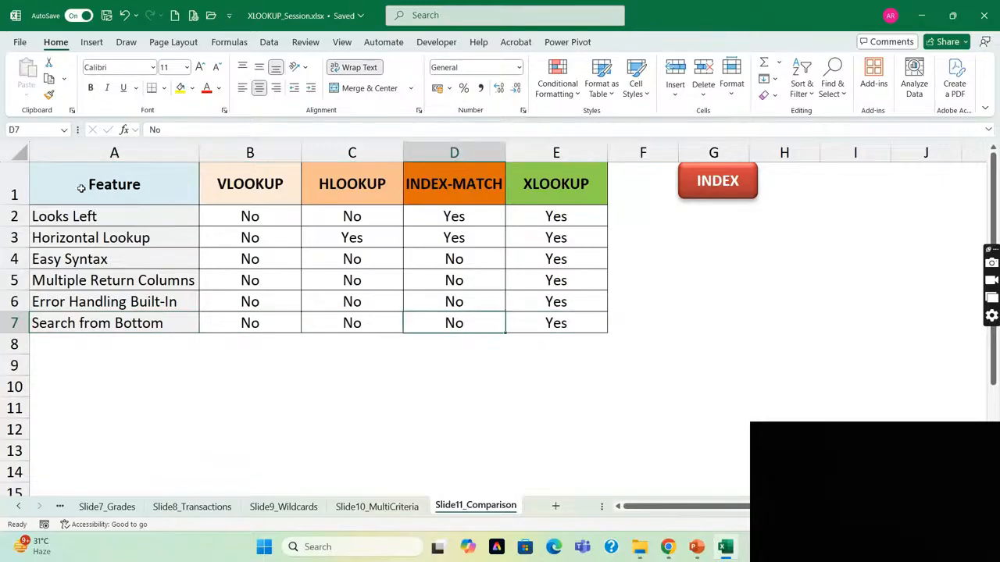
pyautogui.hotkey('shift', 'Left')
pyautogui.hotkey('shift', 'Left')
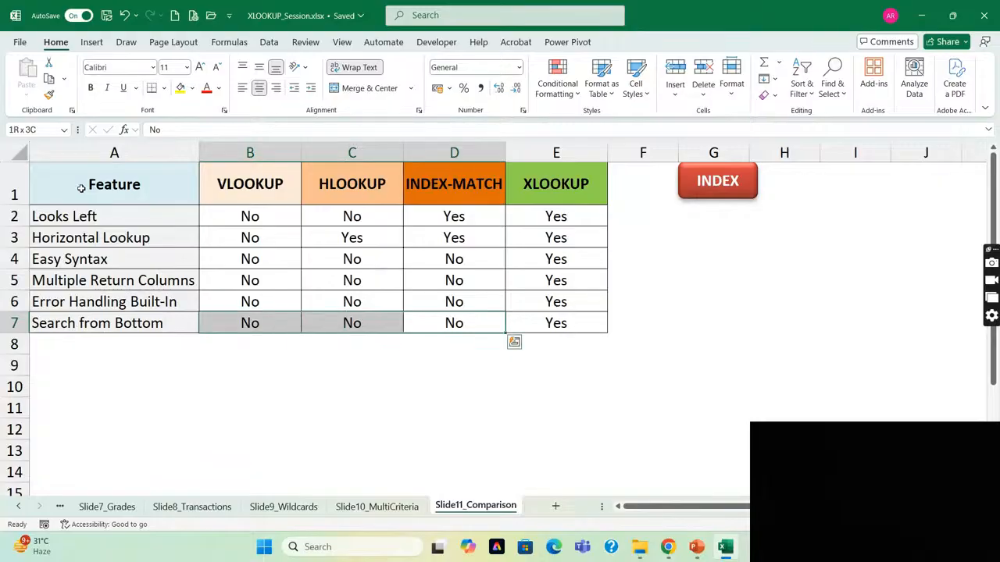
pyautogui.hotkey('ctrl', 'Up')
pyautogui.hotkey('ctrl', 'Left')
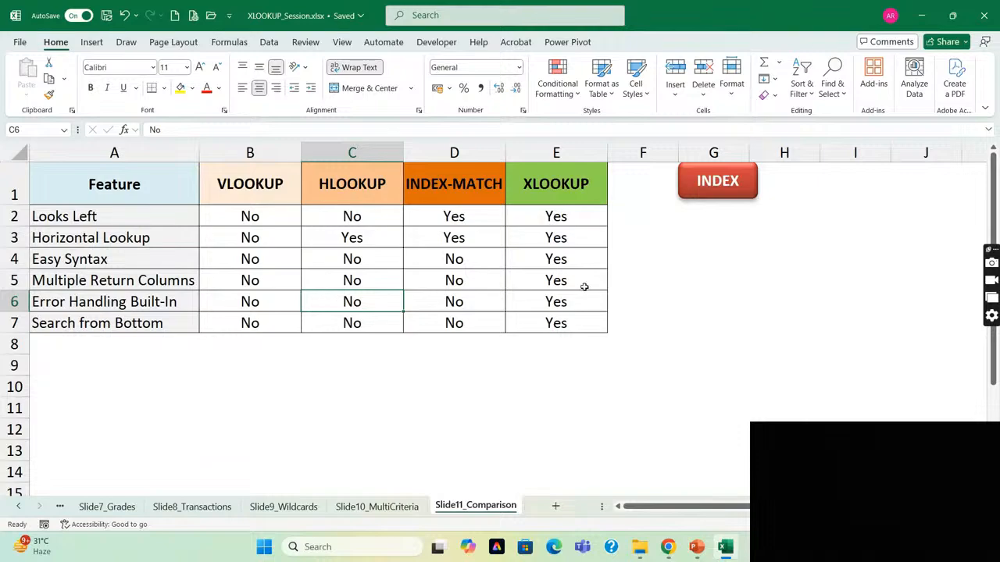
pyautogui.click(637, 284)
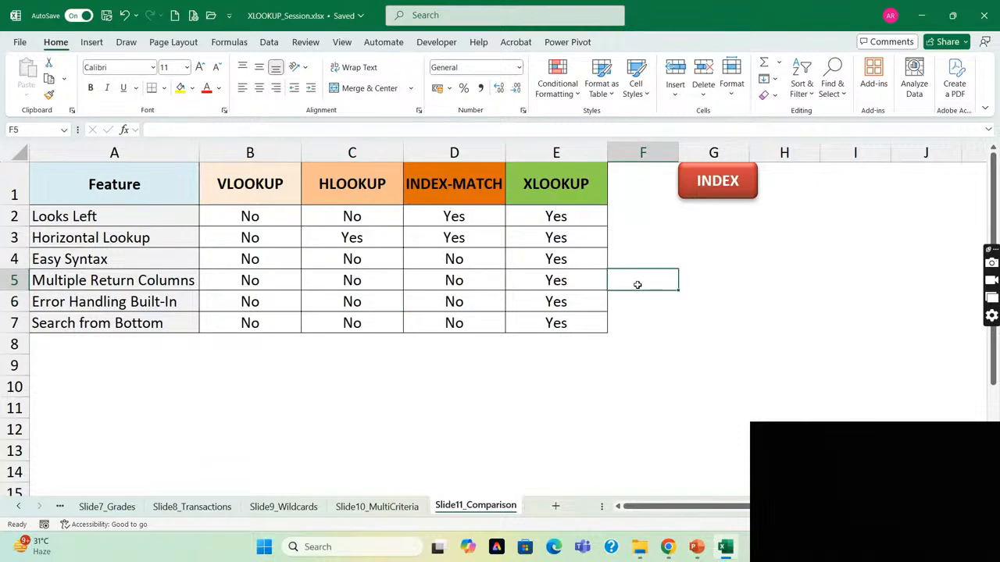
# Switch to the YouTube Studio live streaming page in Chrome and request to end the stream.
pyautogui.hotkey('alt', 'Tab')
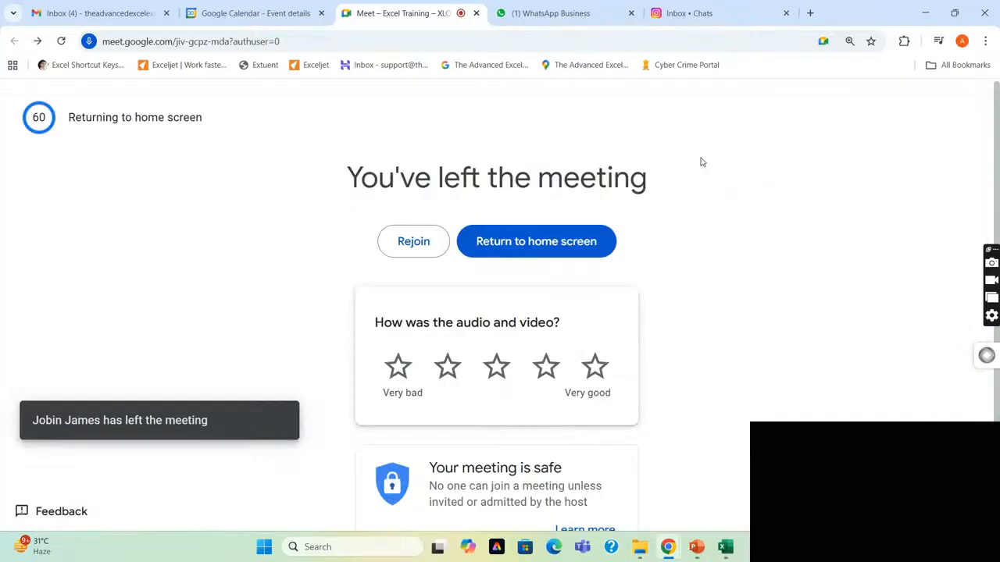
pyautogui.hotkey('alt', 'Tab')
pyautogui.hotkey('alt', 'Tab')
pyautogui.hotkey('alt', 'Tab')
pyautogui.hotkey('alt', 'Tab')
pyautogui.hotkey('alt', 'Tab')
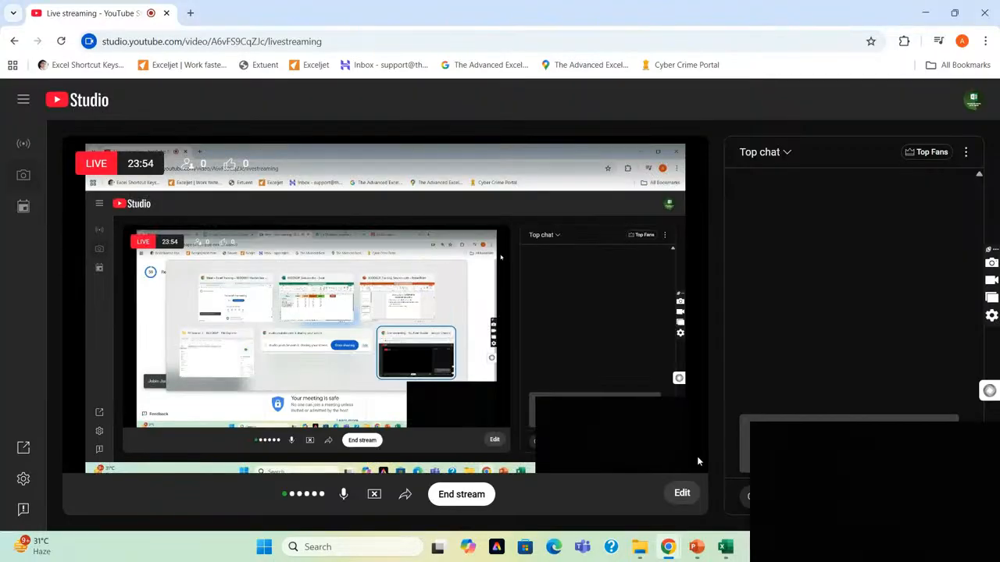
pyautogui.click(456, 499)
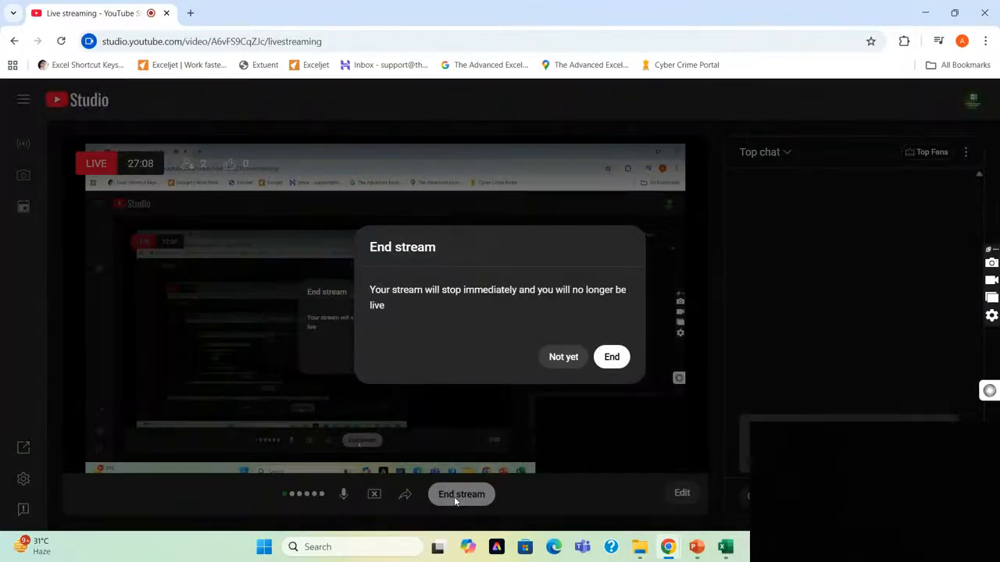